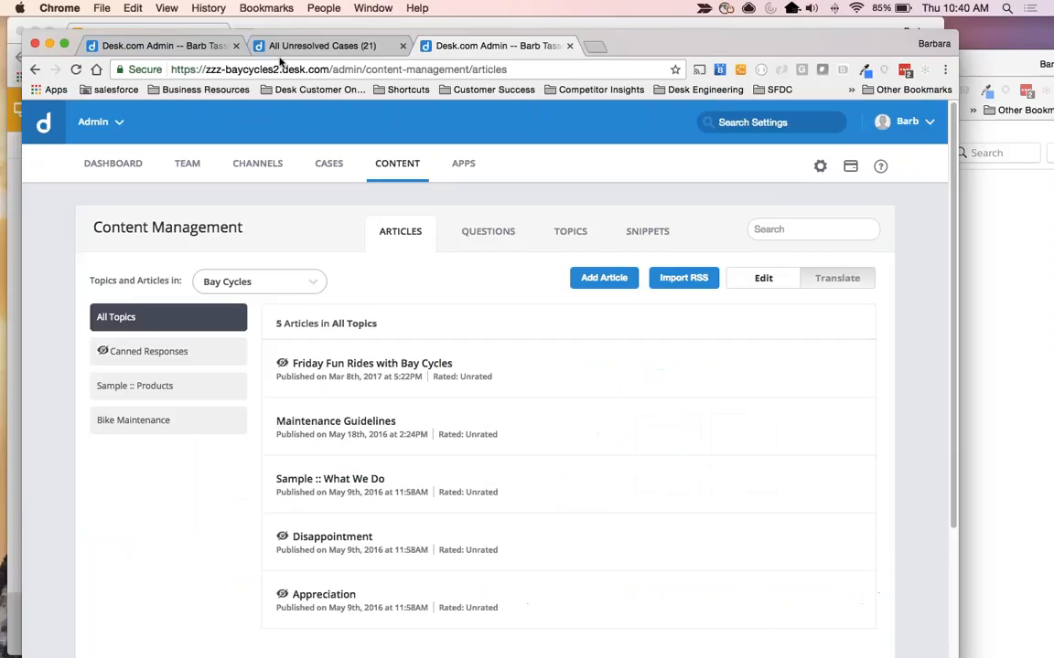
Switch to the admin dashboard page and expand the browser window to full screen.
left_click(144, 44)
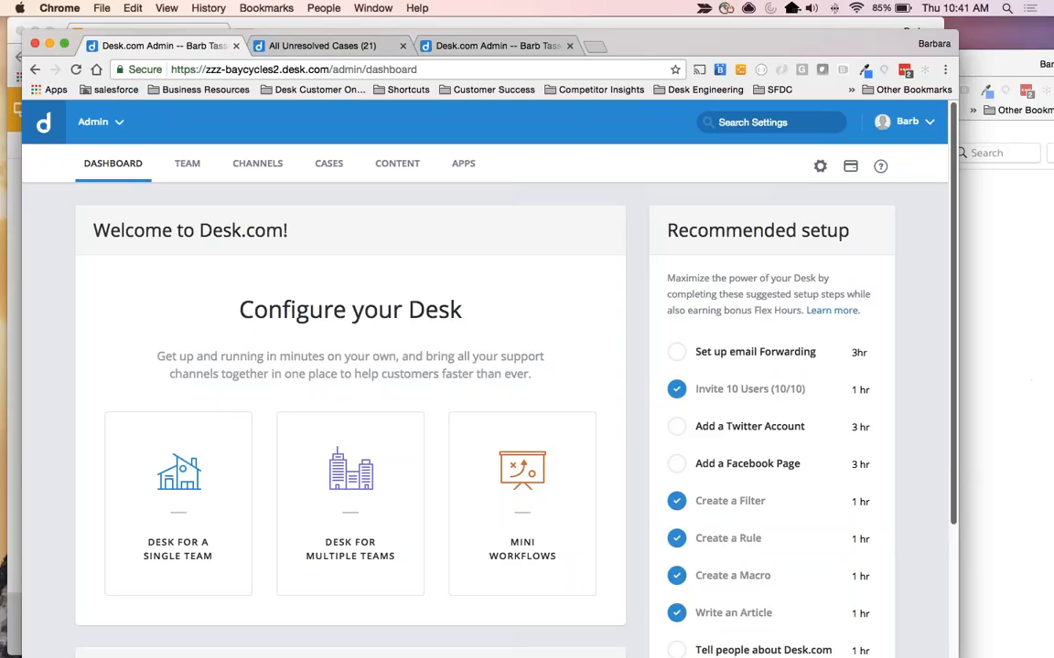
left_click_drag(958, 275, 1053, 275)
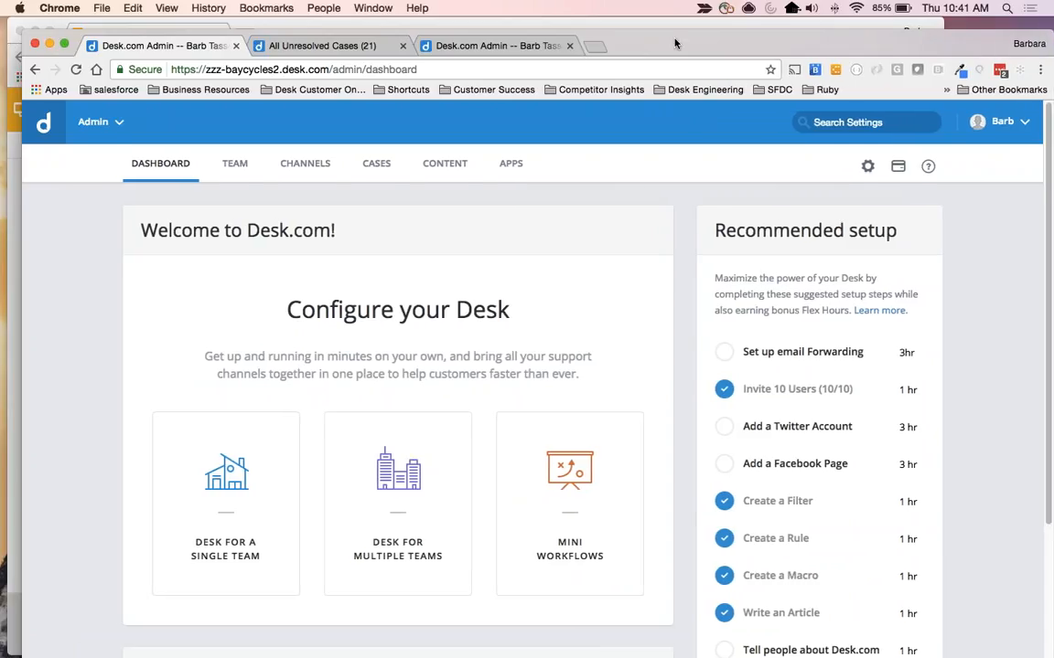
left_click_drag(673, 38, 655, 26)
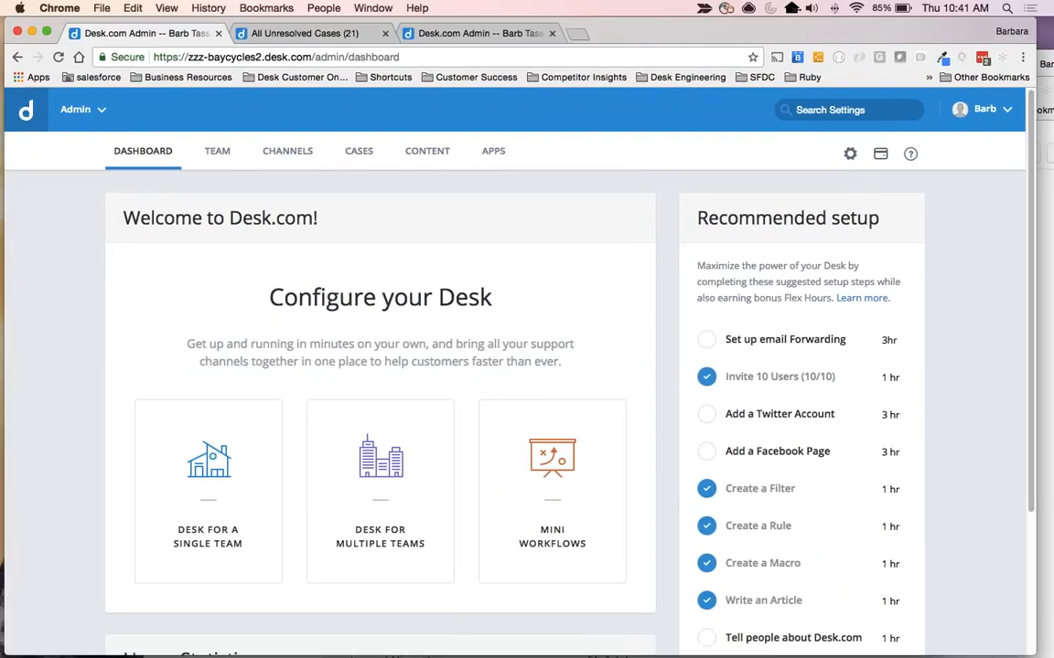
left_click(45, 28)
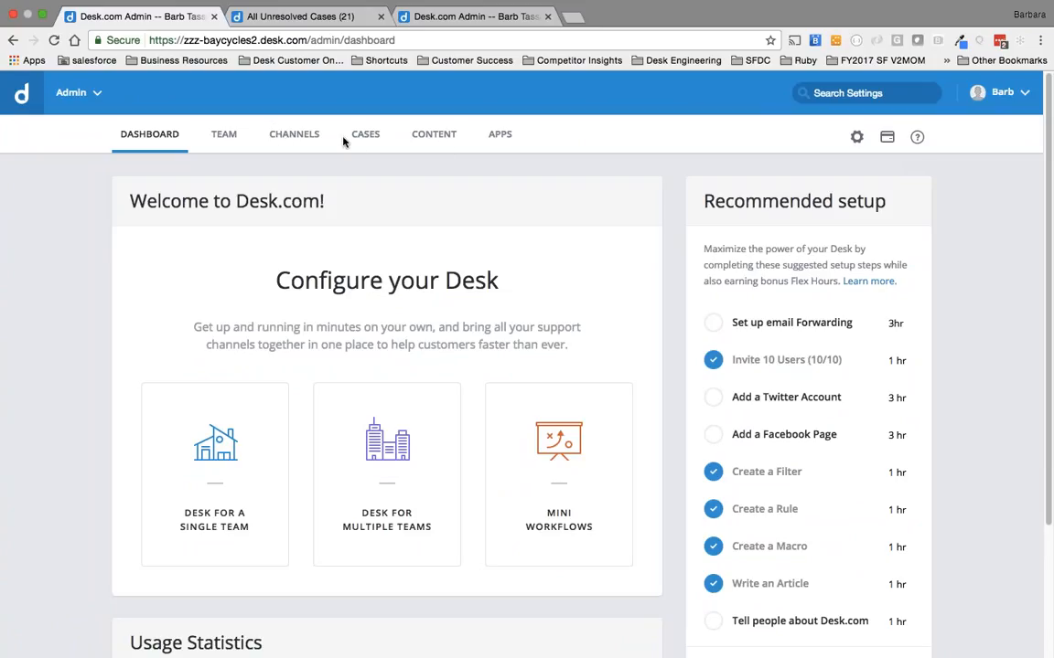
Open the Support Center overview in the Channels settings and examine its status and web address.
left_click(290, 139)
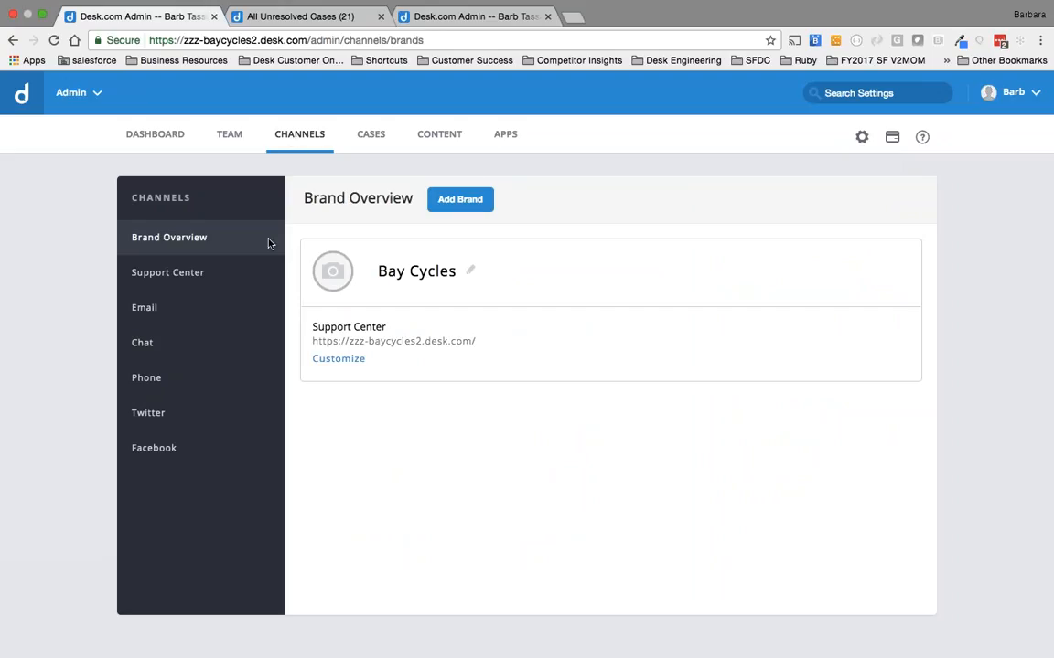
left_click(152, 275)
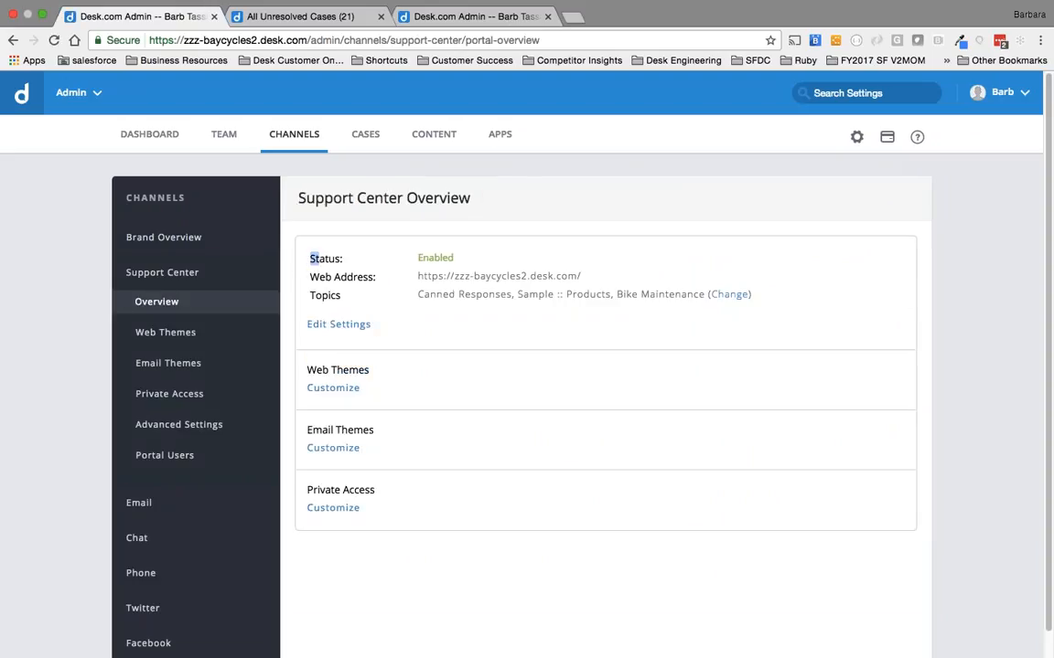
left_click_drag(312, 259, 458, 257)
left_click(464, 258)
left_click_drag(419, 274, 585, 276)
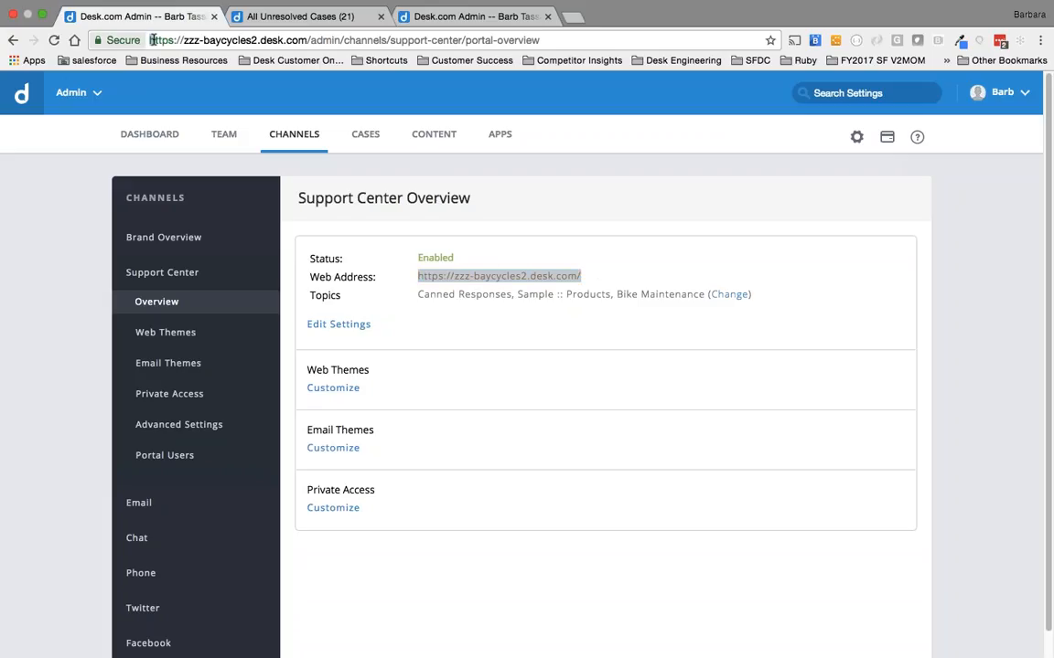
left_click_drag(146, 41, 307, 40)
left_click(418, 276)
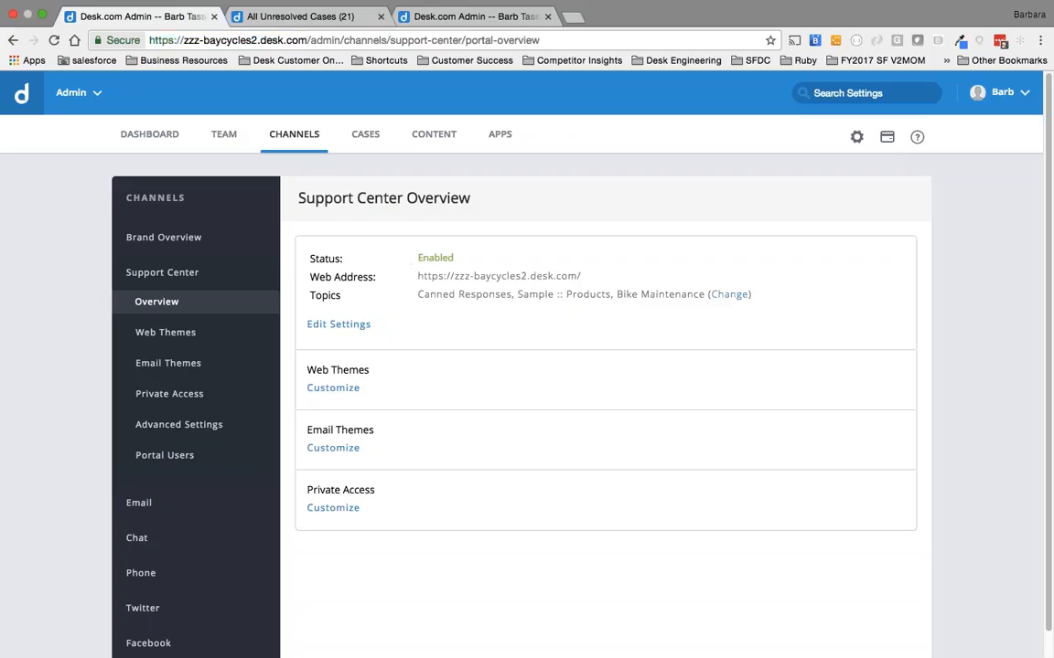
left_click_drag(418, 277, 583, 276)
key("ctrl+c")
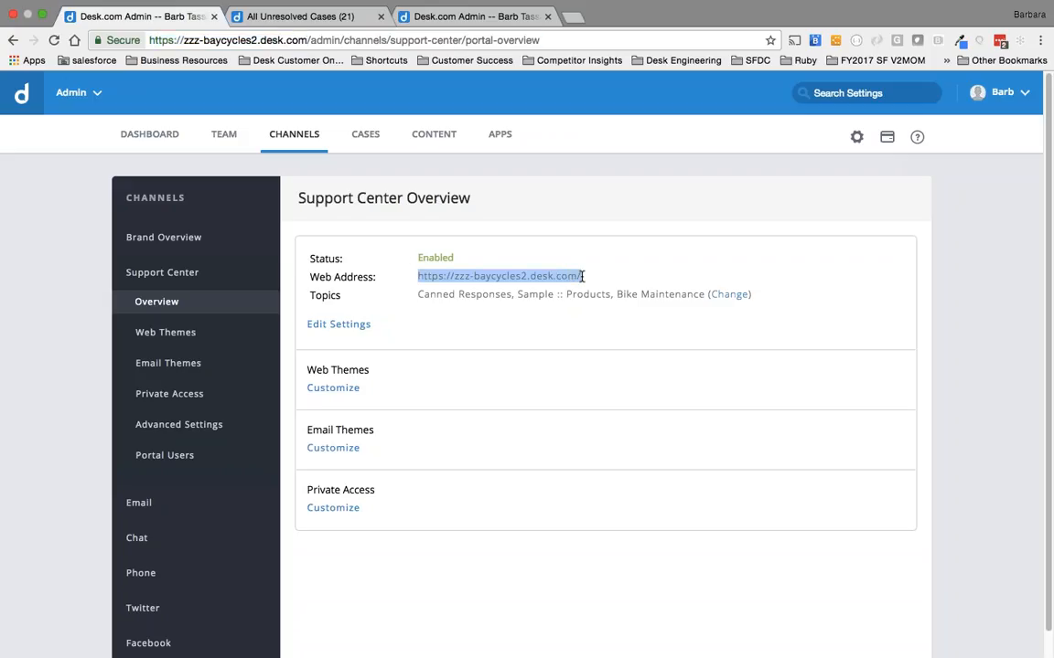
left_click(571, 17)
key("ctrl+v")
key("Return")
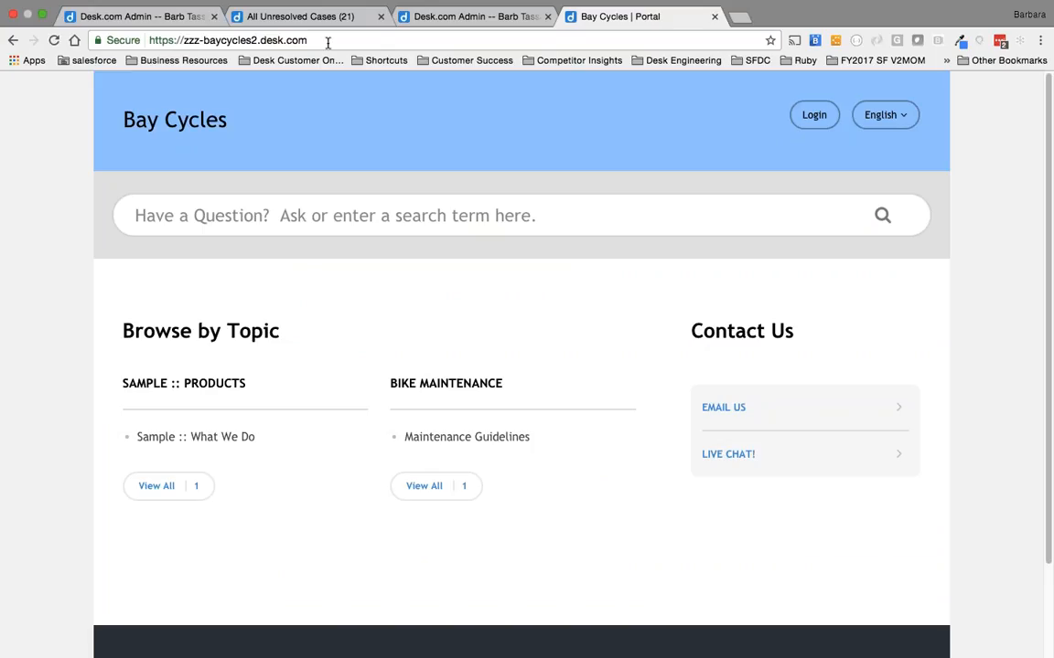
In the Support Center's web themes, set Desk.com Default as the default theme.
left_click(150, 18)
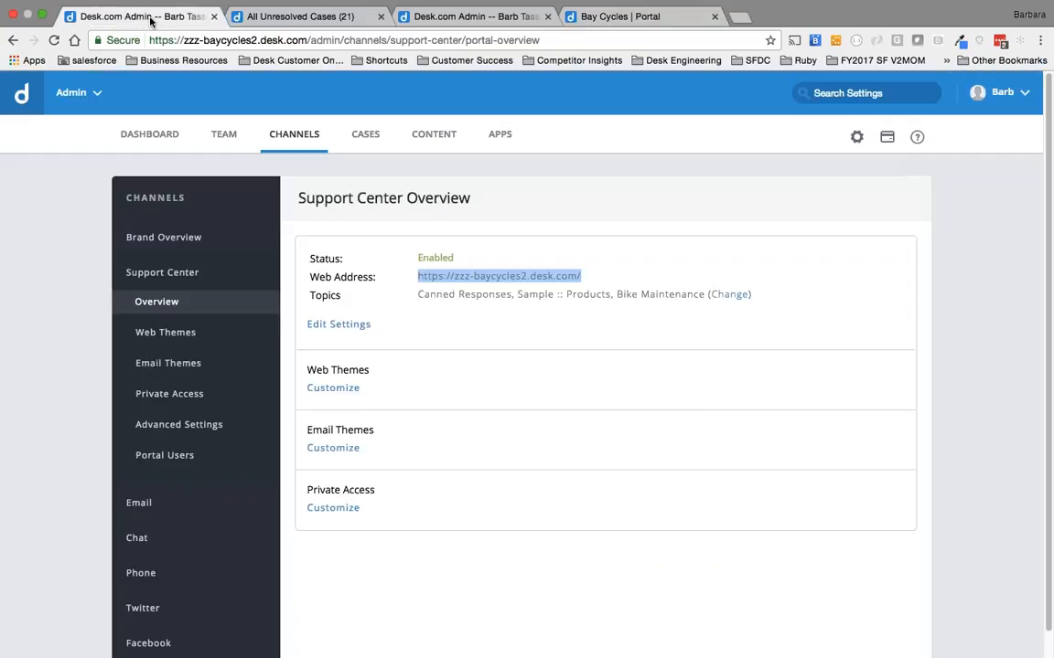
left_click(150, 364)
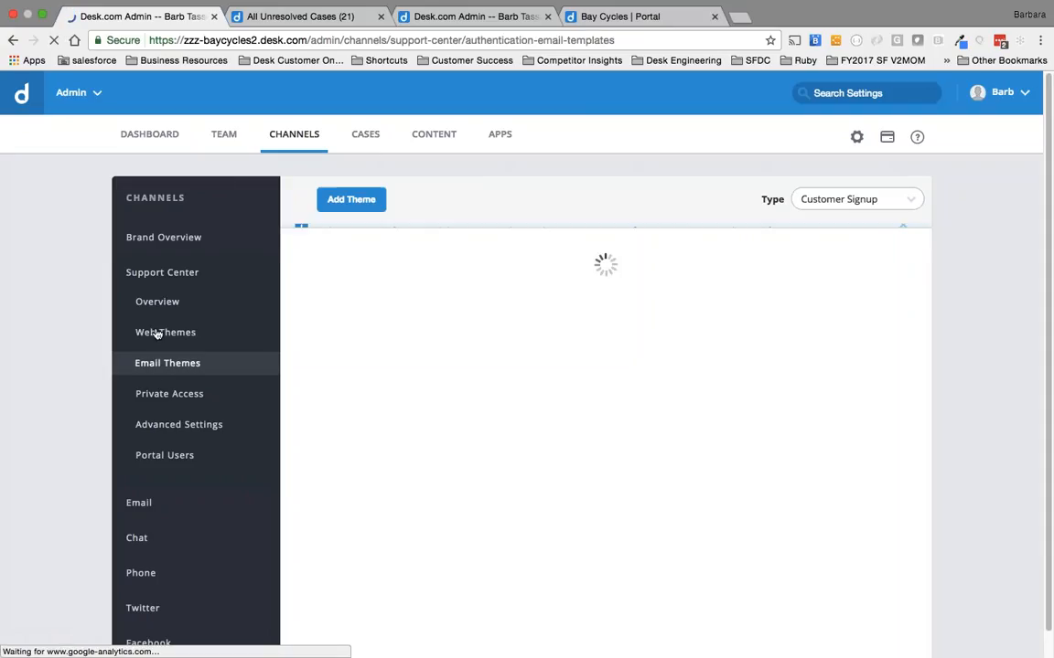
left_click(156, 333)
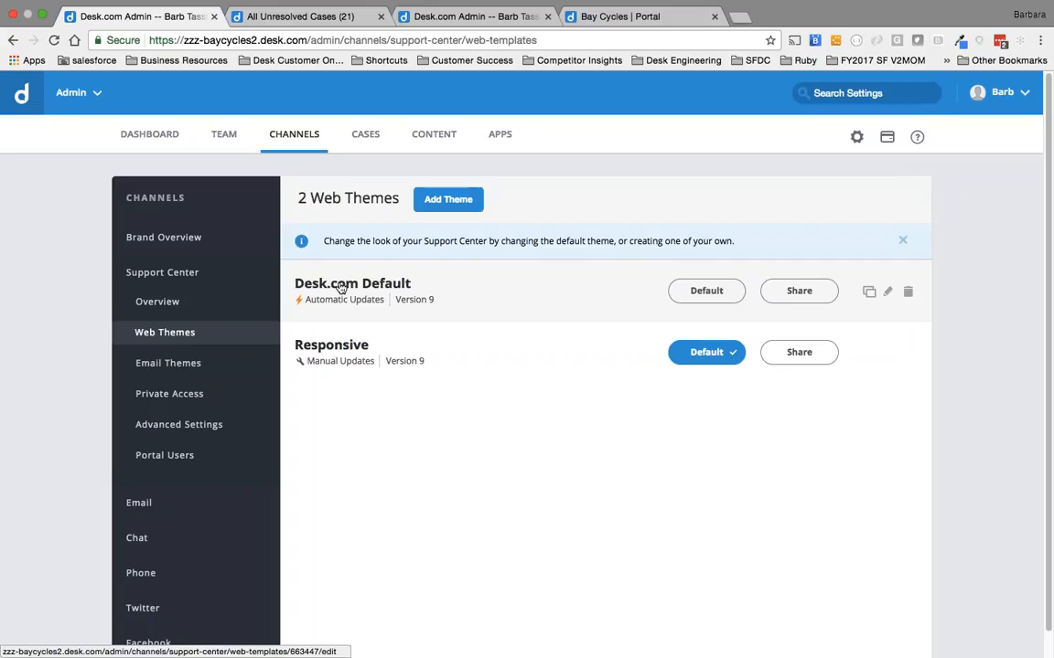
left_click(706, 291)
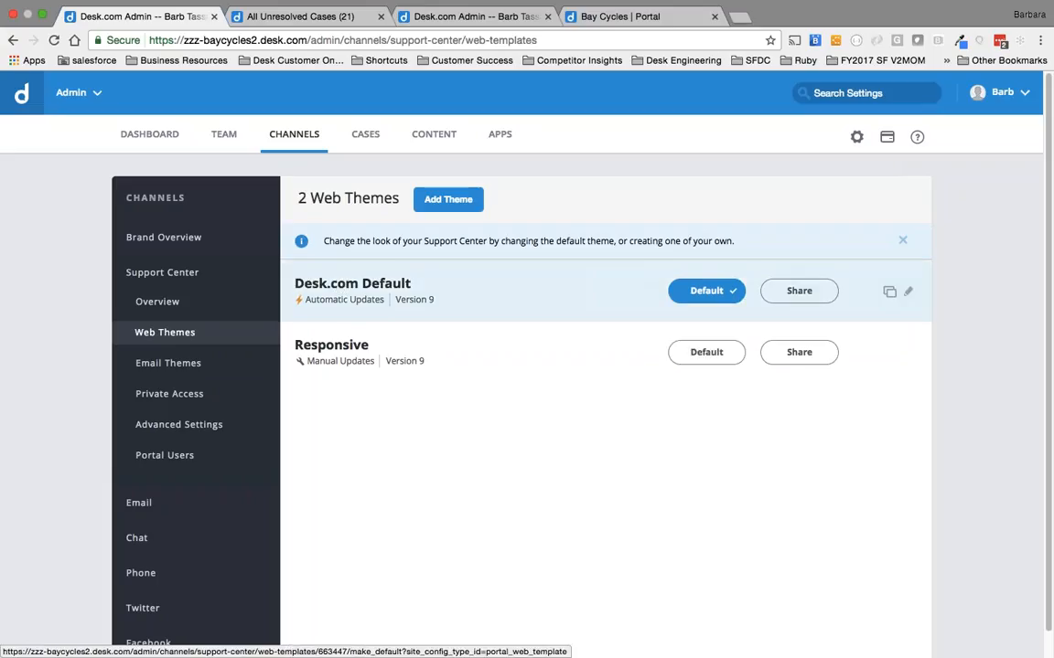
Reload the Bay Cycles portal and examine its heading, topics and contact options under the selected theme.
left_click(607, 20)
key("super+r")
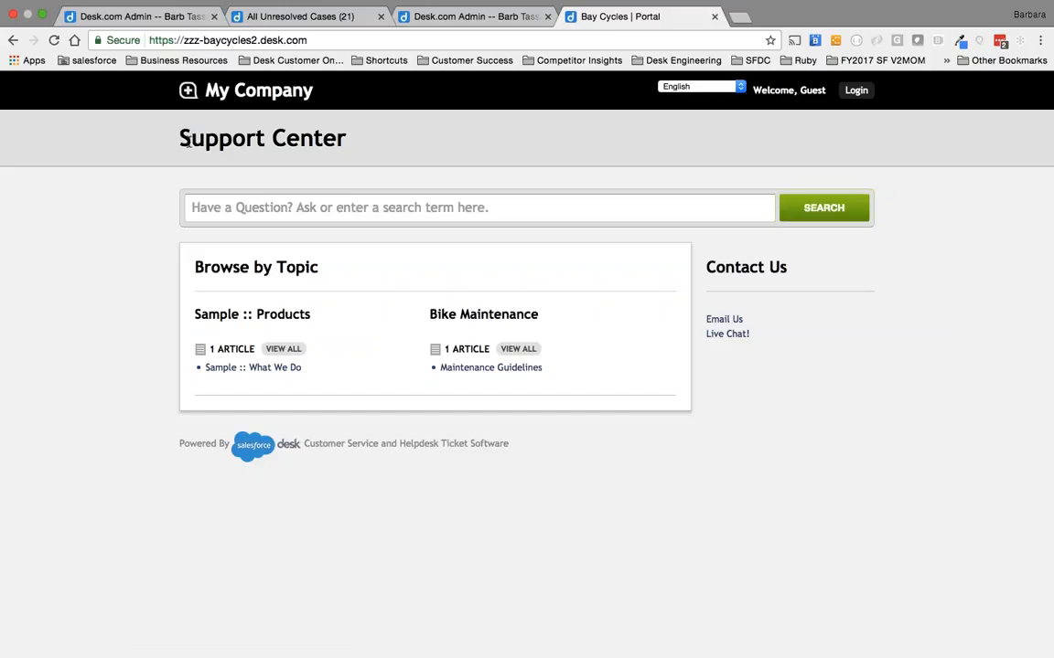
left_click_drag(191, 139, 334, 140)
left_click(710, 267)
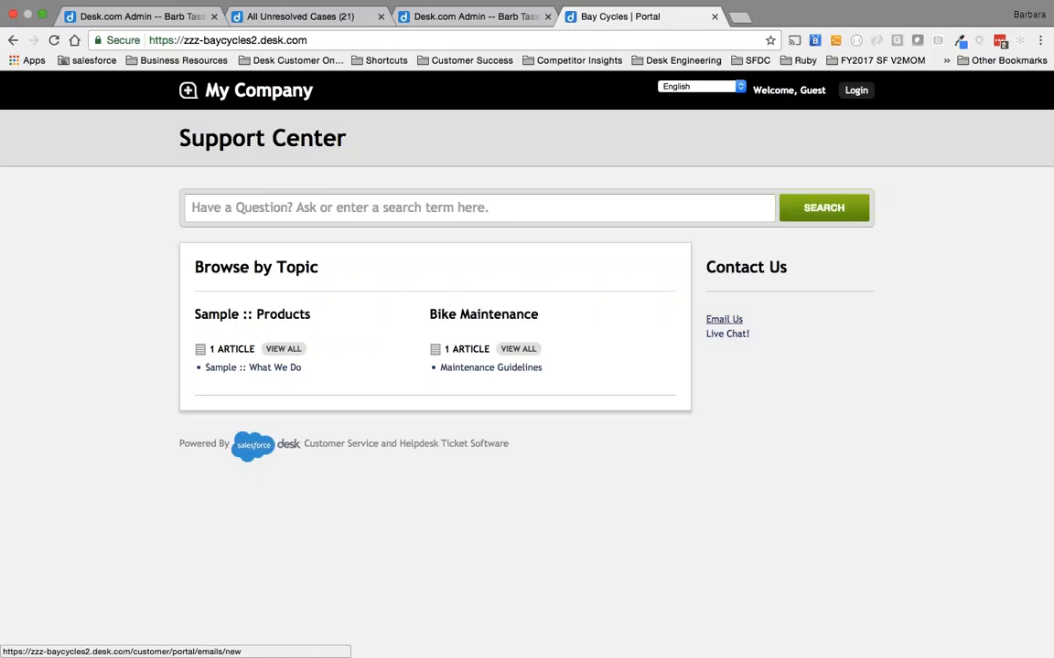
Examine the portal's Email Us and Live Chat contact forms.
left_click(724, 320)
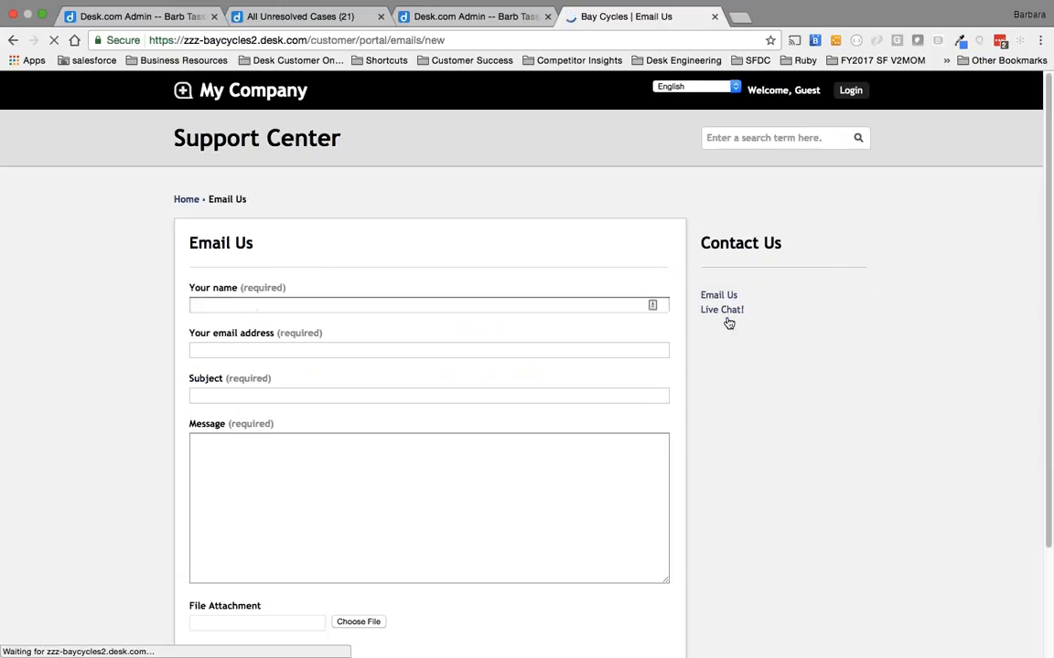
scroll(550, 244, "down", 3)
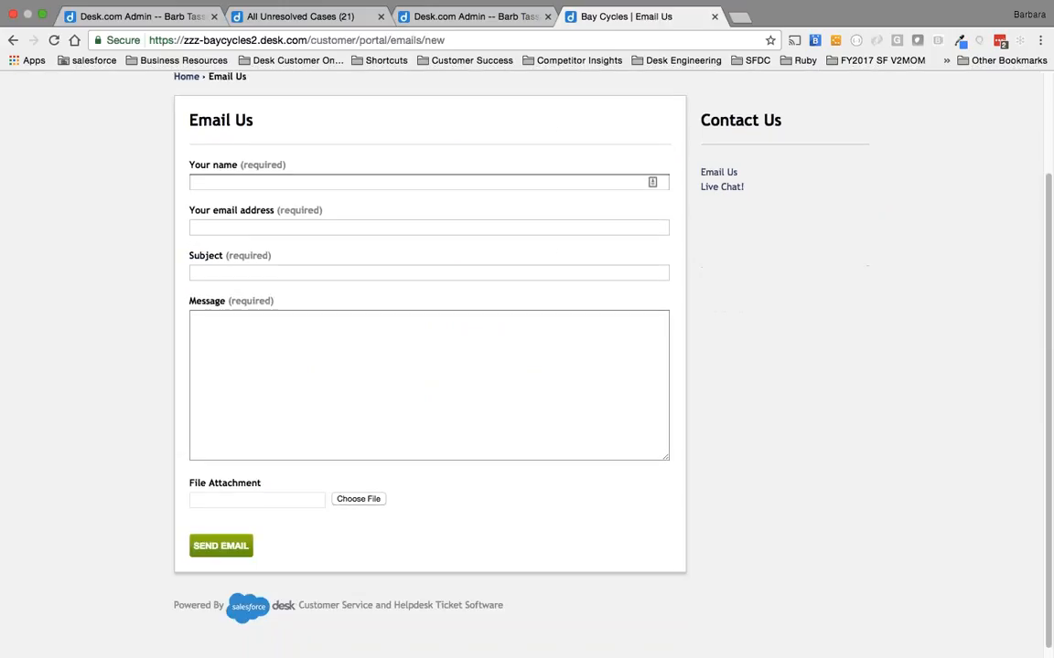
scroll(550, 244, "up", 3)
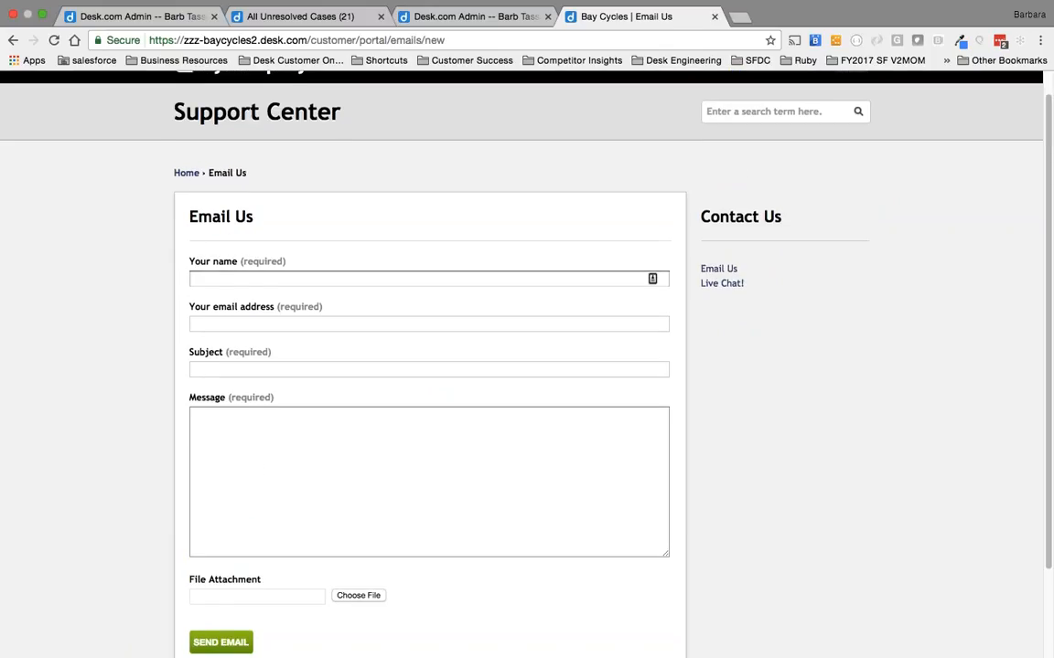
left_click(544, 414)
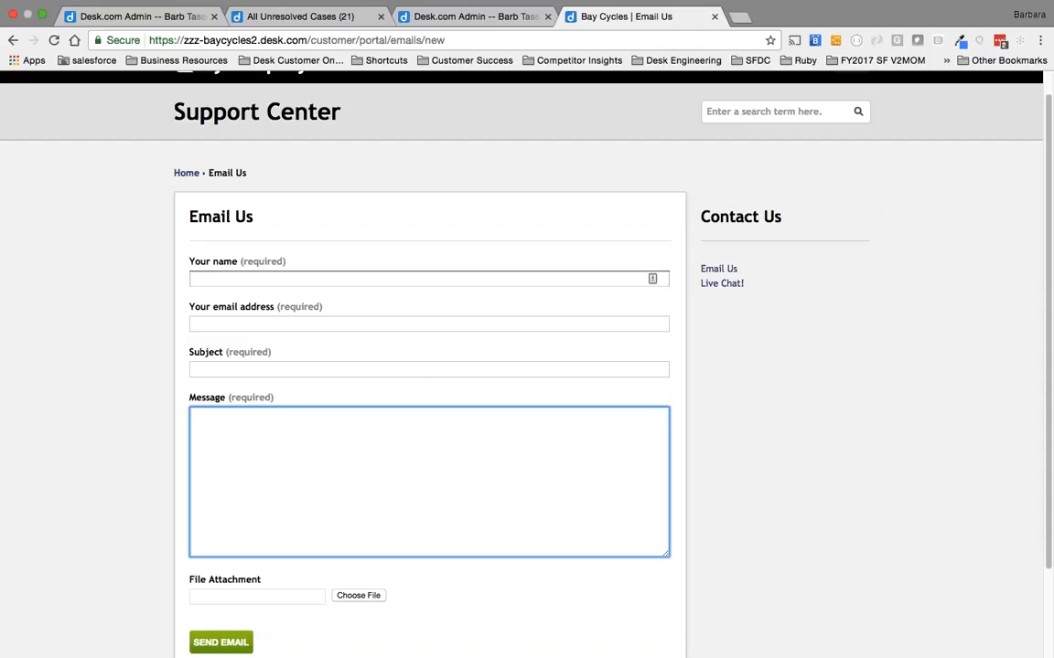
scroll(561, 518, "down", 2)
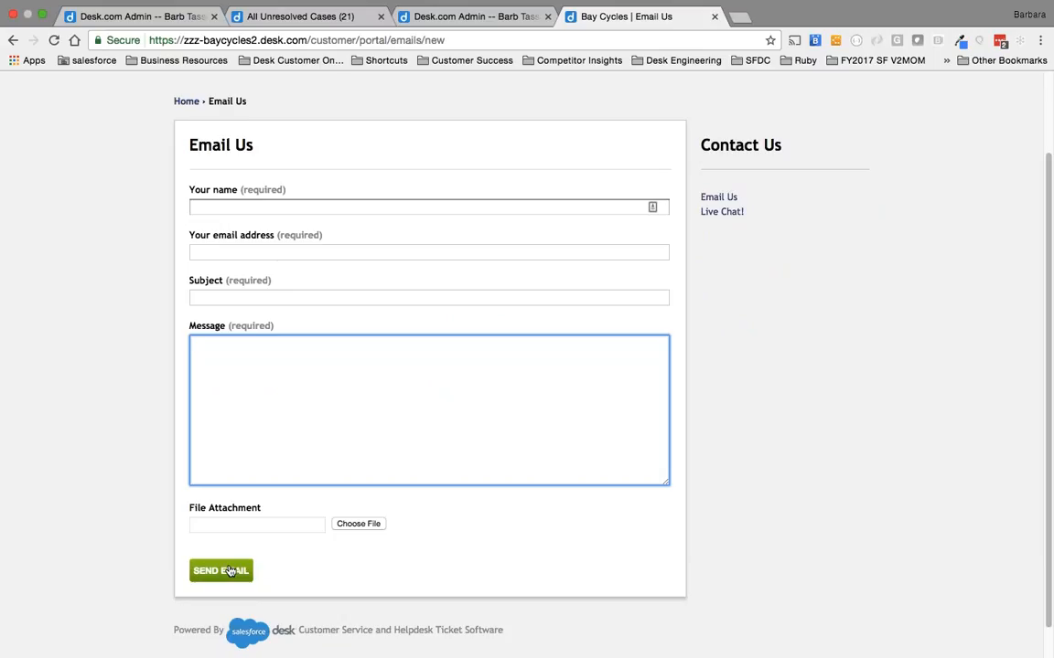
left_click(719, 212)
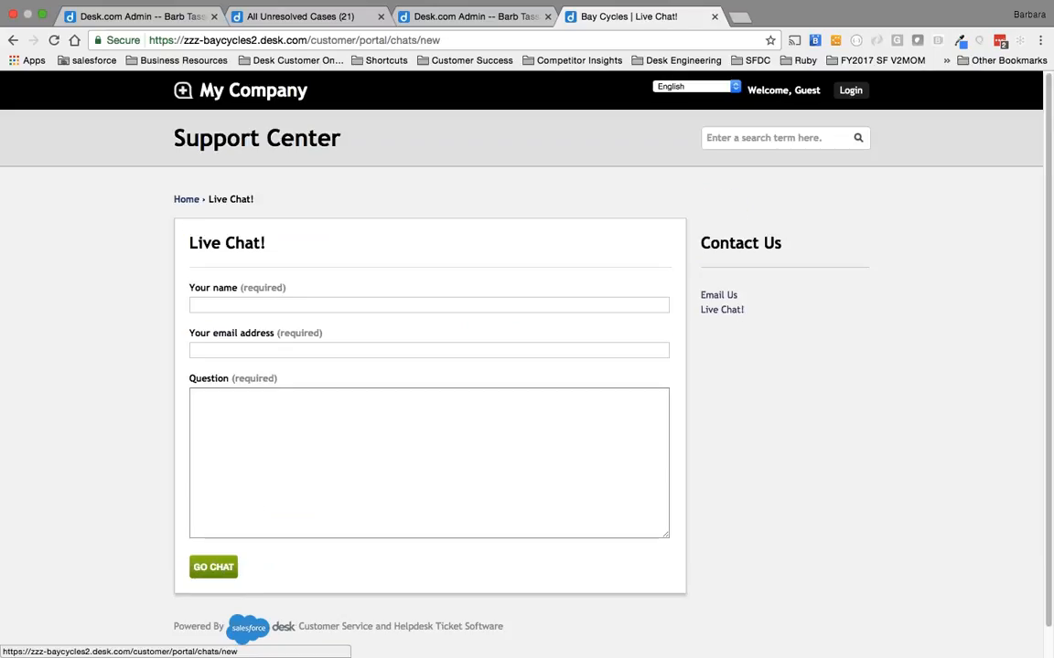
left_click(508, 476)
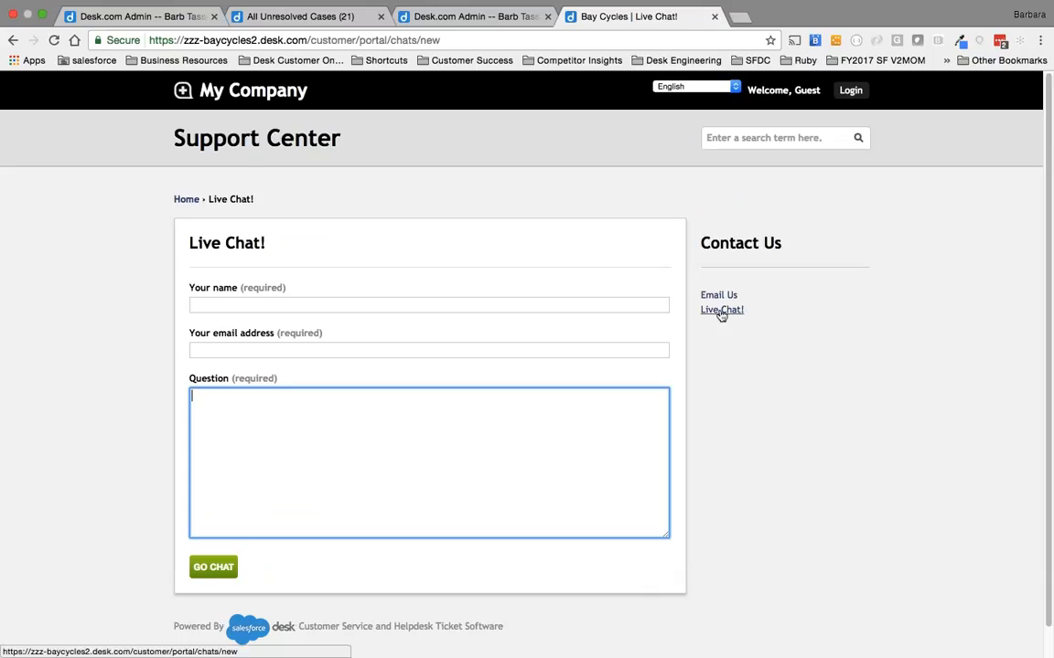
Review the Chat channel's advanced settings in the admin site and close them without changes.
left_click(137, 15)
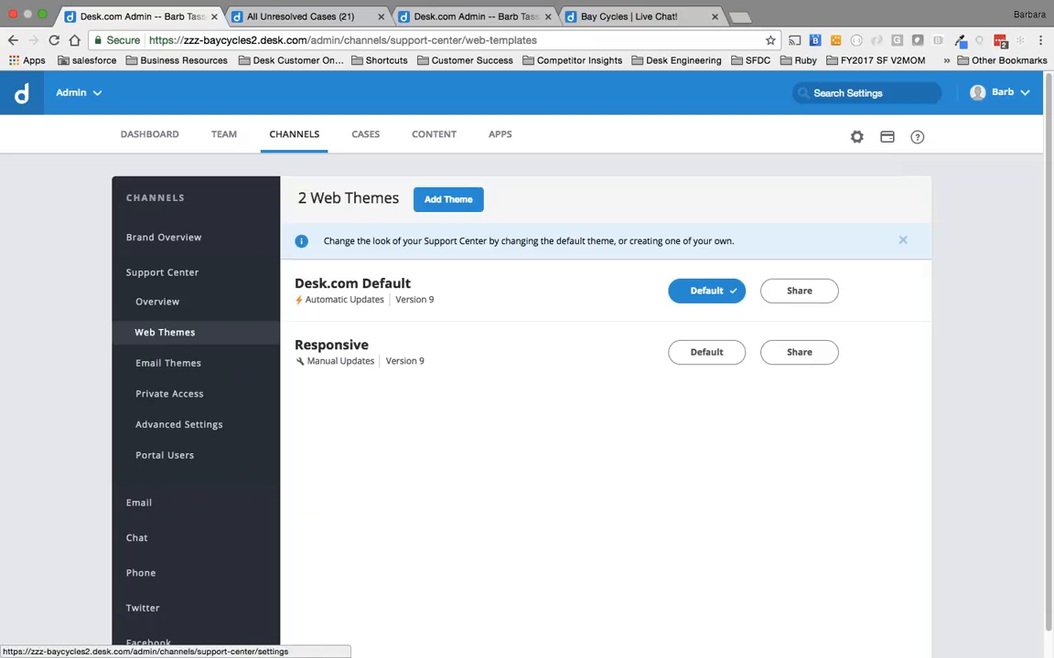
scroll(165, 448, "down", 1)
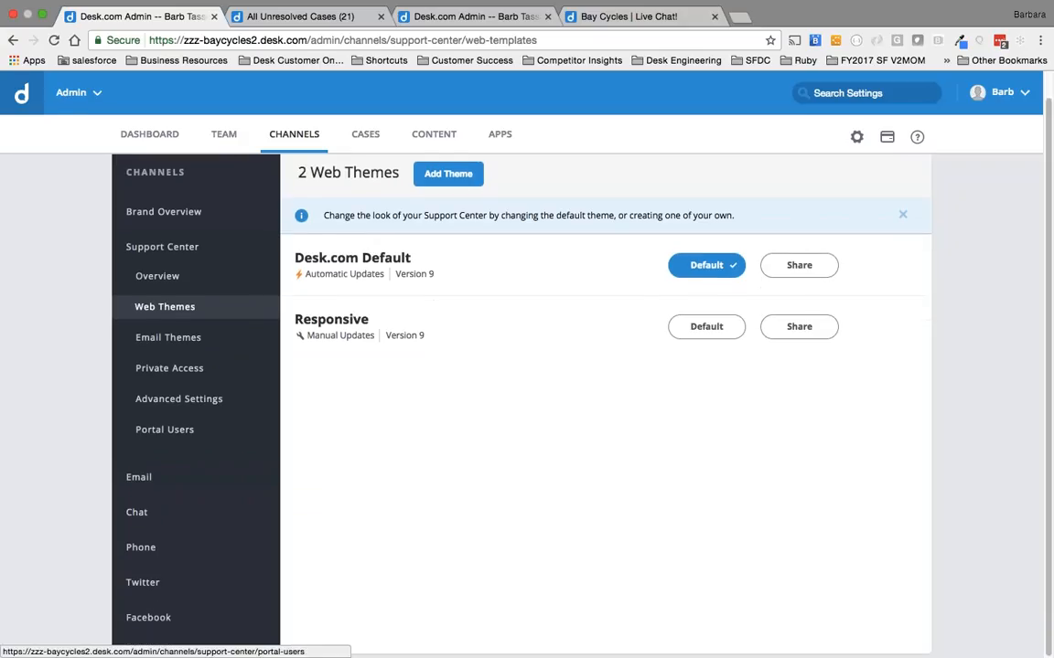
left_click(136, 510)
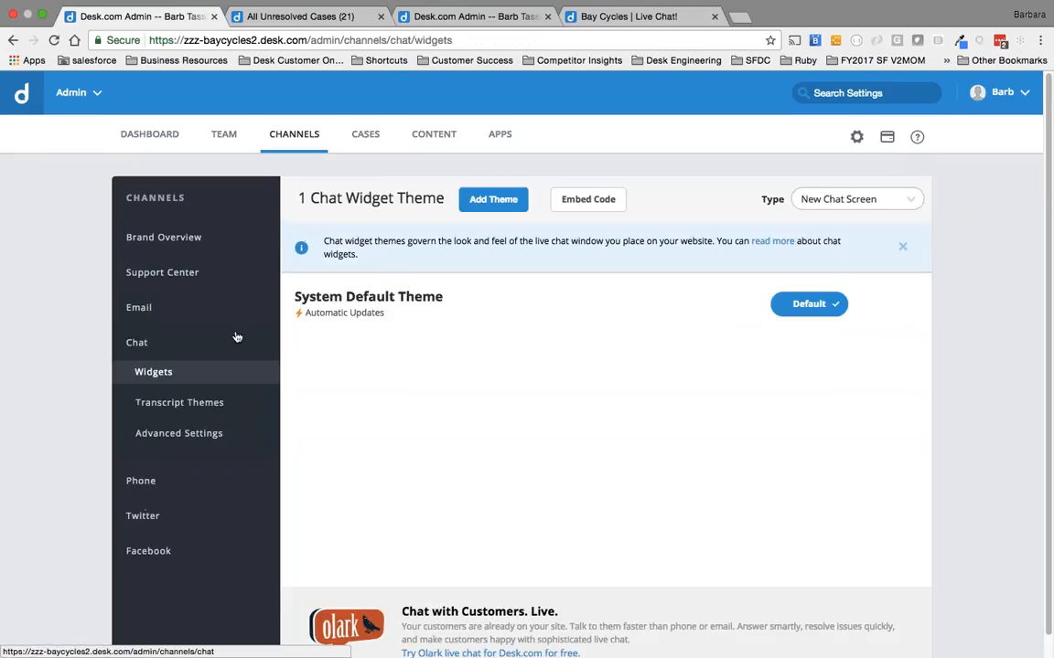
left_click(178, 433)
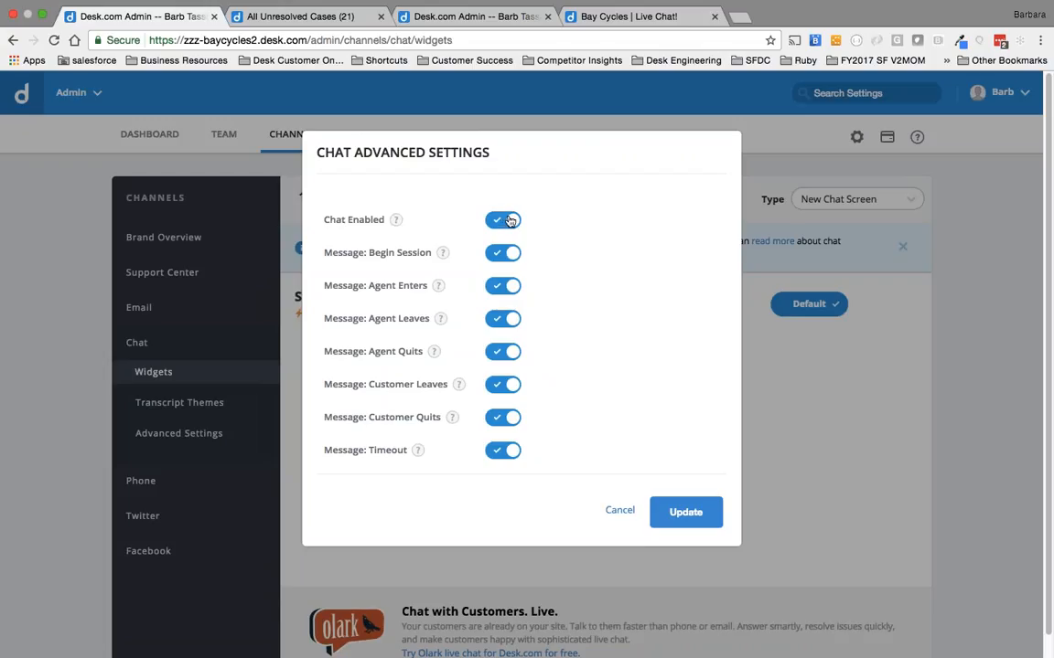
left_click(625, 516)
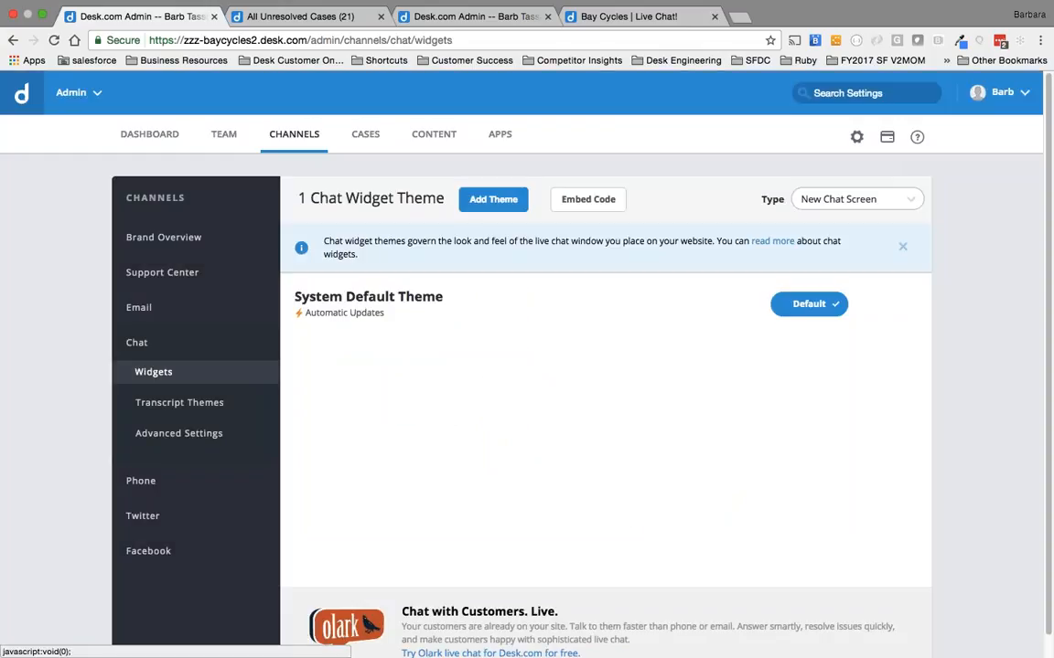
Check the support mailbox address under the Email channel's inbound mail, and return to the Support Center overview.
left_click(154, 311)
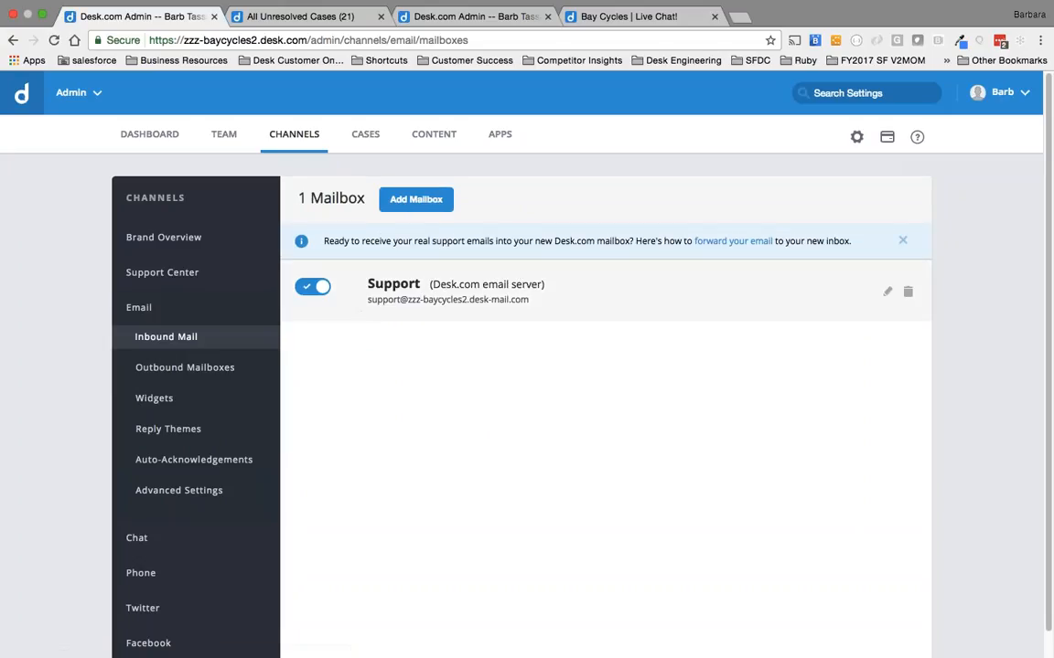
left_click_drag(366, 300, 551, 301)
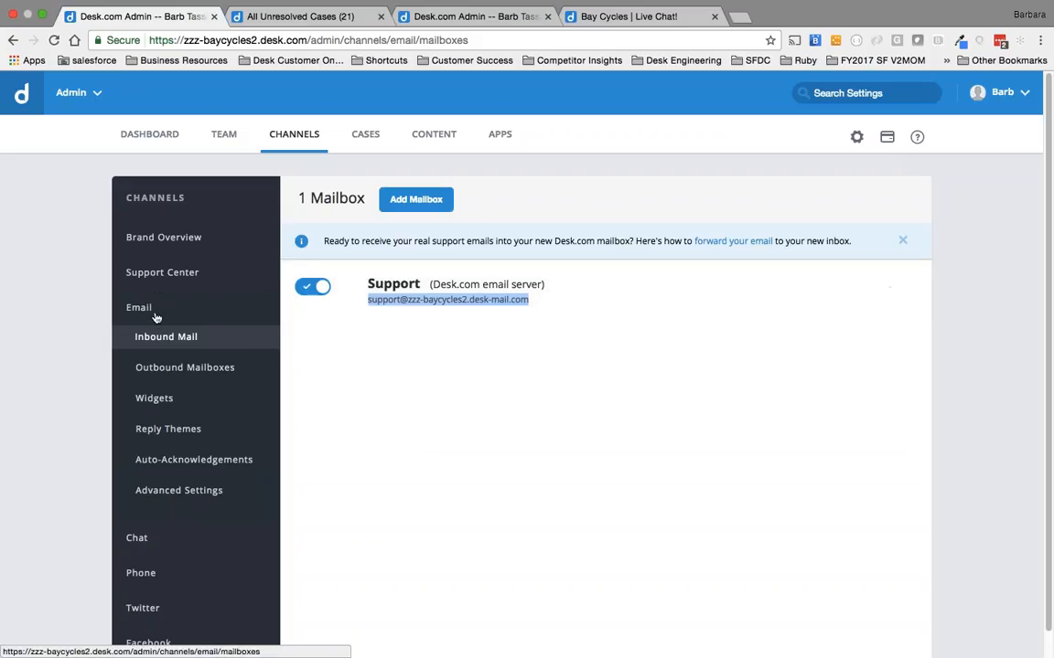
left_click(157, 274)
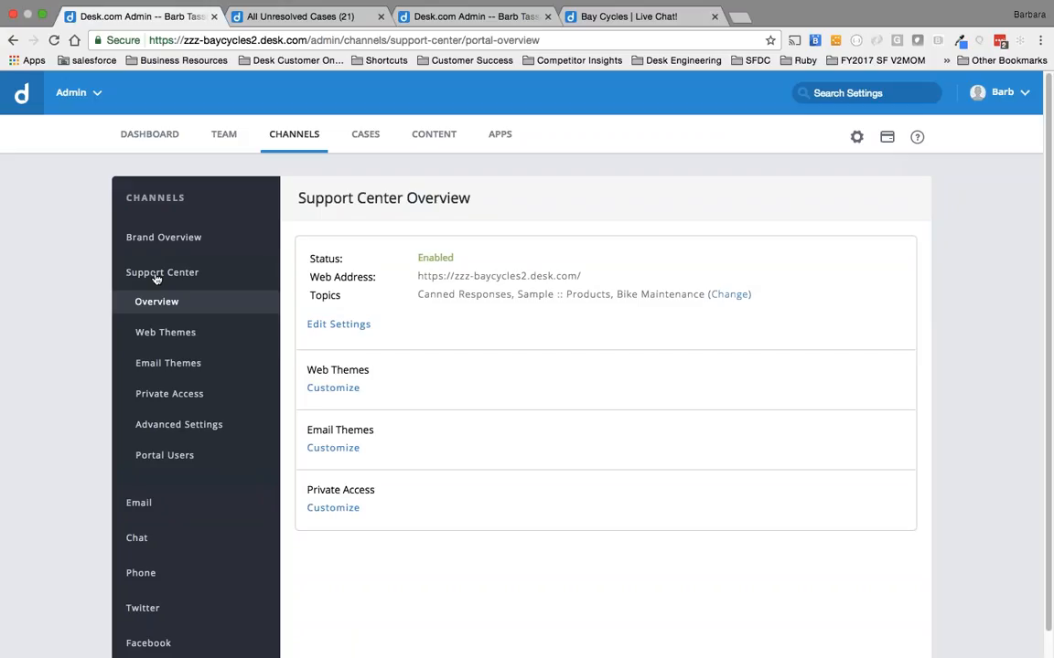
Return to the Bay Cycles portal's home page and open a new browser tab.
left_click(606, 31)
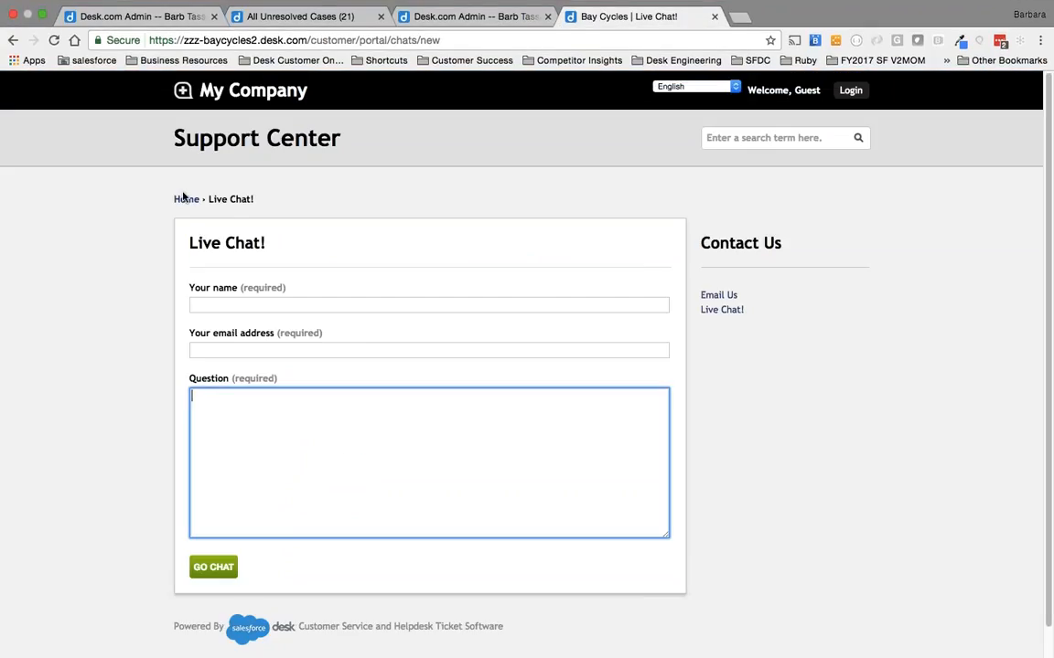
left_click(186, 200)
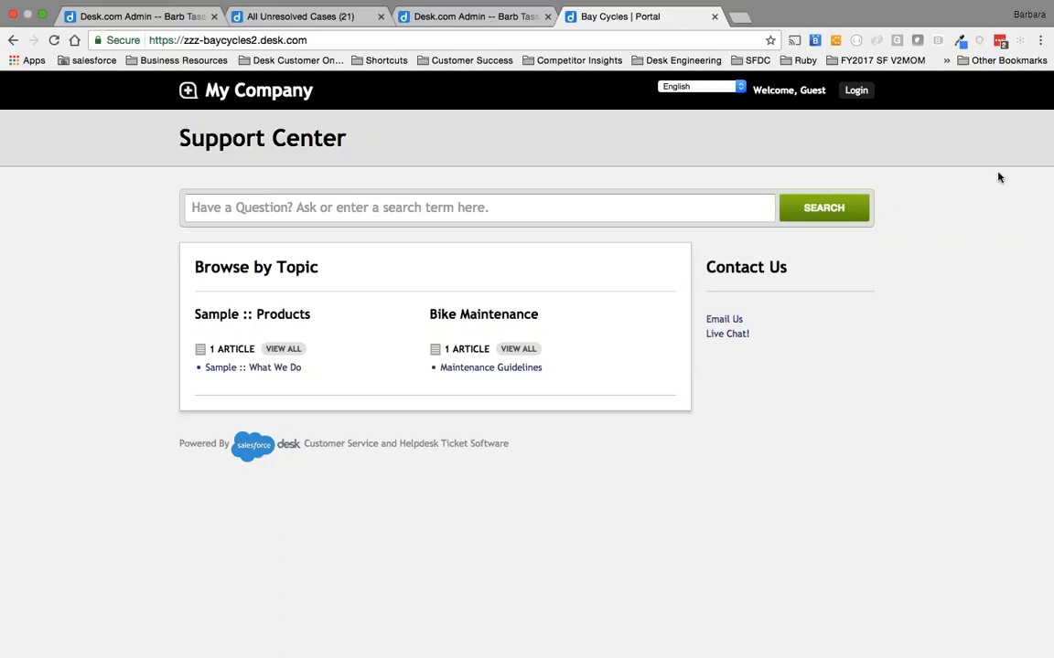
left_click(741, 17)
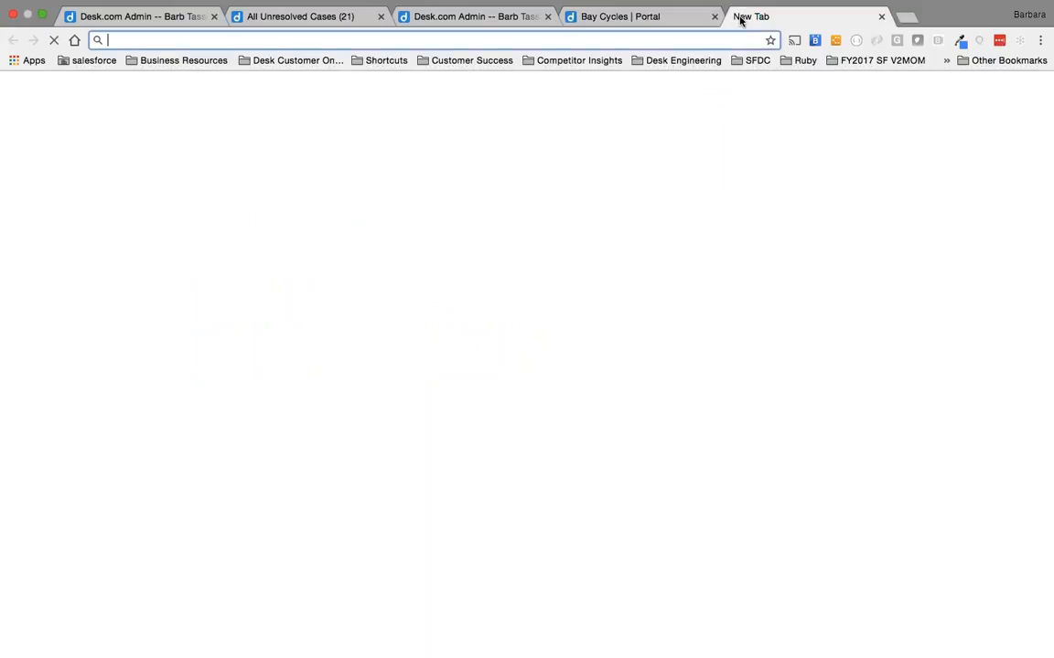
type("https://zzz-baycycles2.desk.com/")
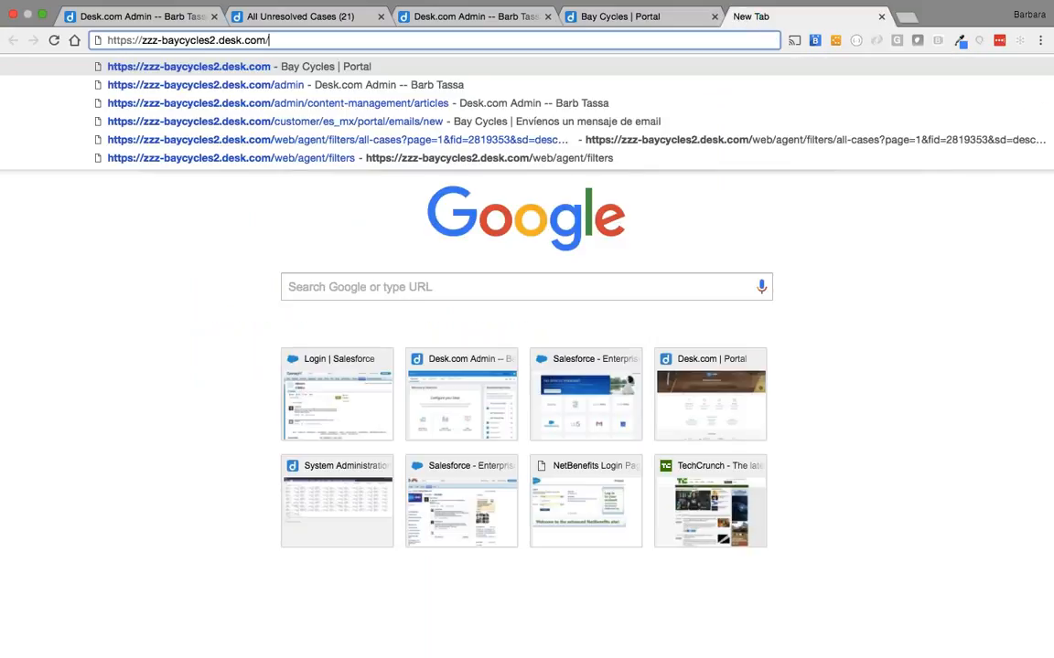
key("super+a")
key("BackSpace")
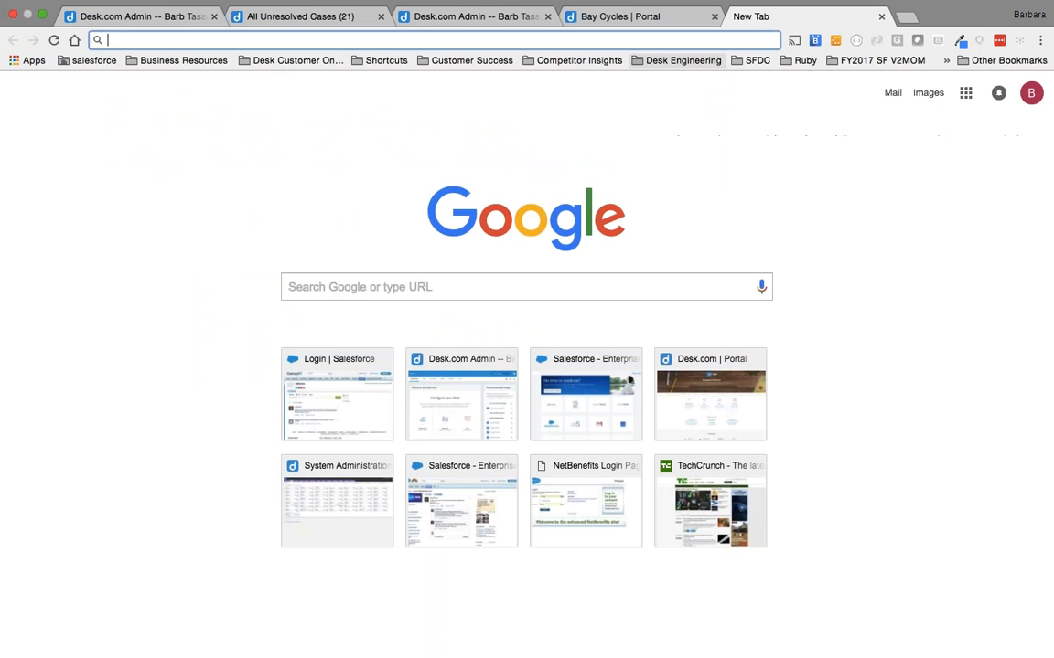
Copy the gist.github.com/DeskWOW link from the Admin 2 (Advanced) Webinar Resources document in Quip and load it in the new browser tab.
key("super+Tab")
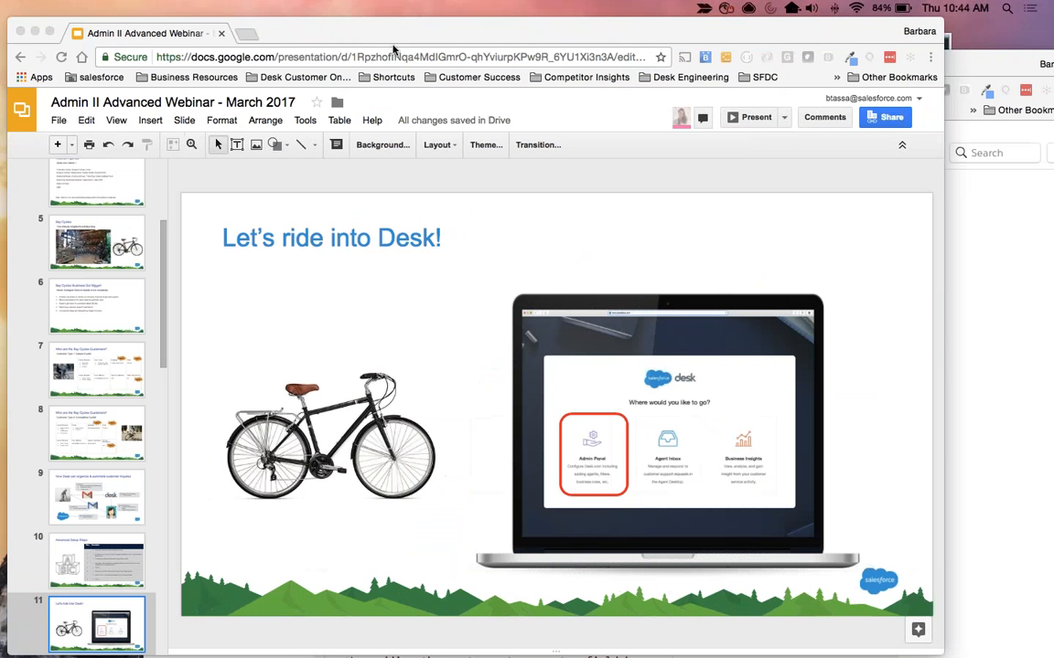
left_click(435, 28)
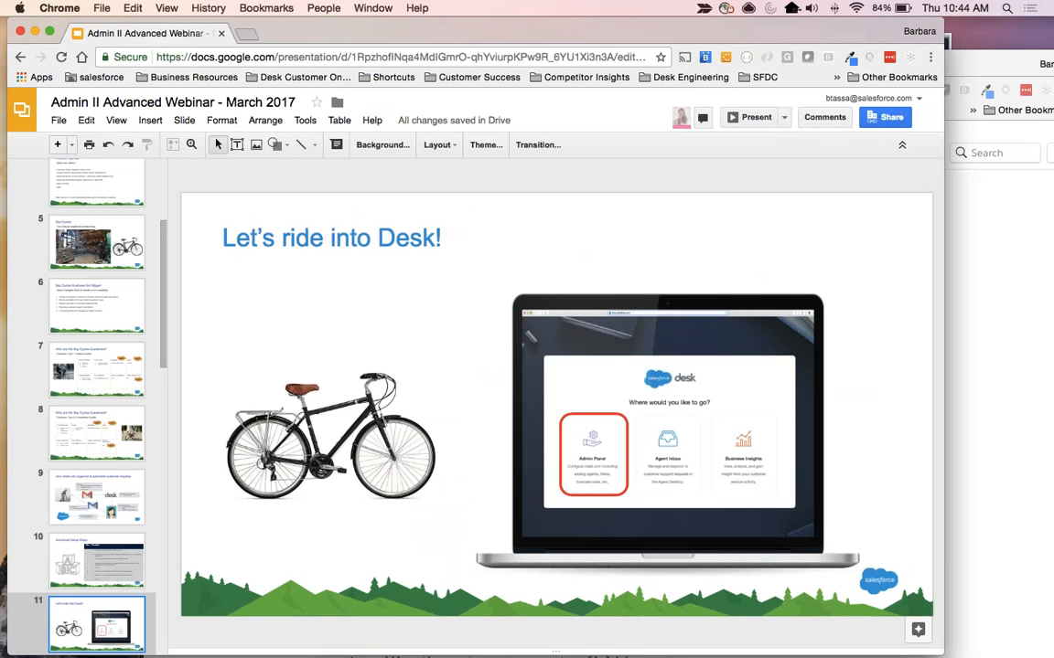
left_click(1050, 267)
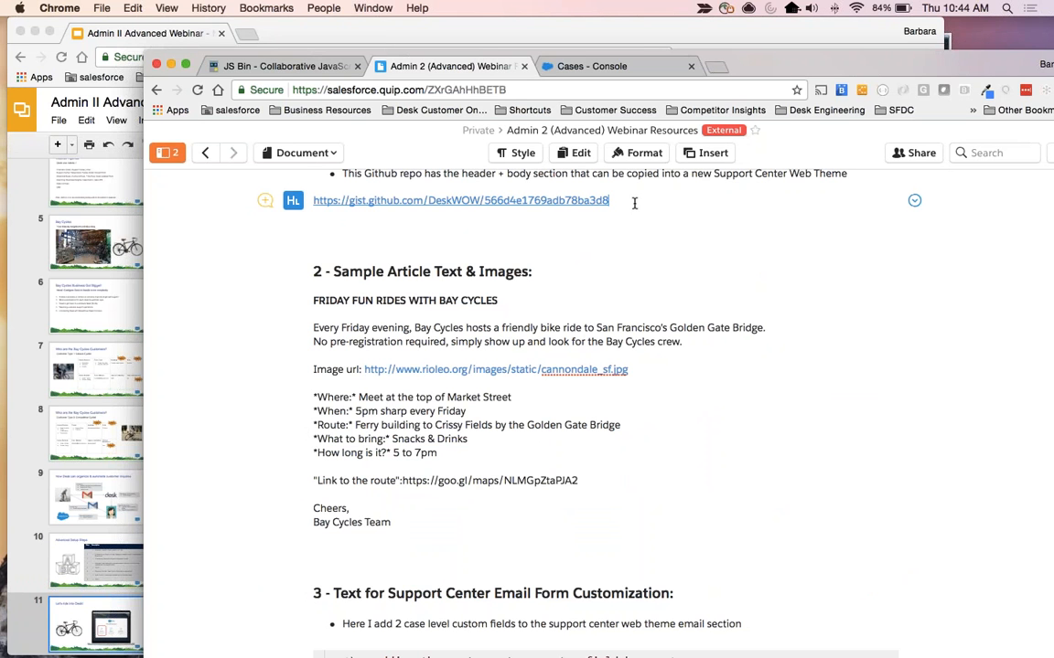
left_click_drag(630, 203, 312, 201)
key("super+c")
key("super+grave")
key("super+grave")
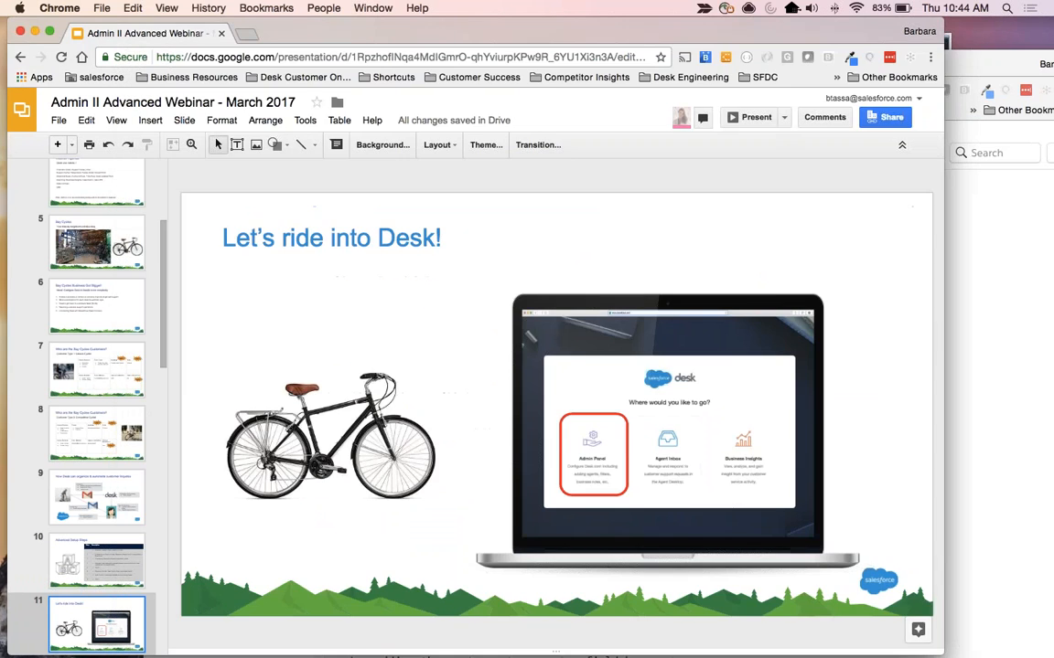
key("super+v")
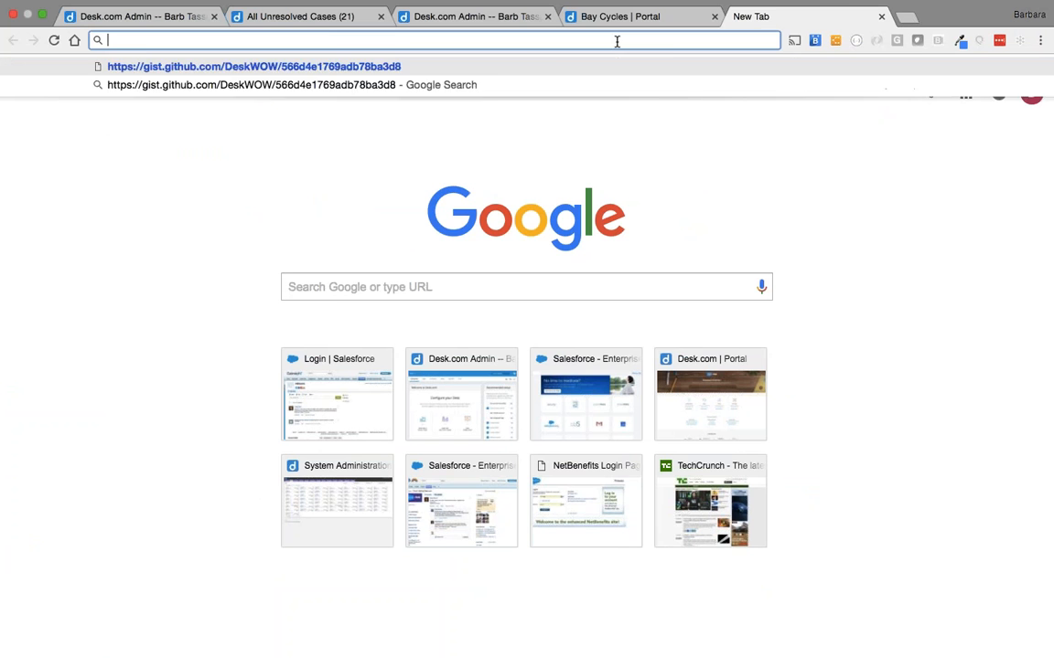
key("Return")
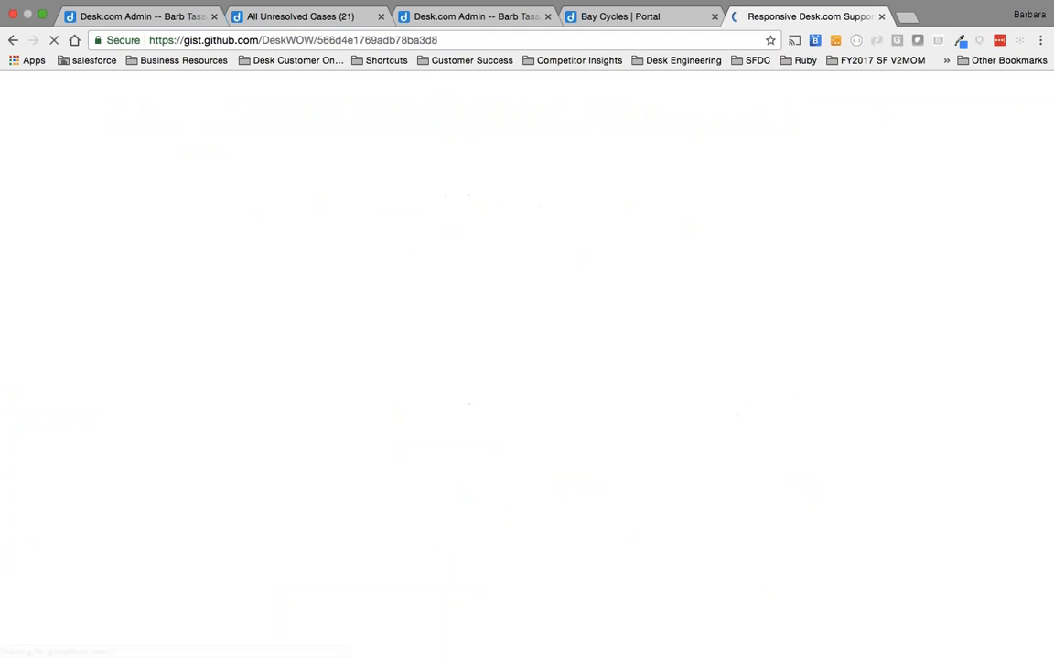
Examine the gist's installation instructions, layout options, and the Header.liquid and Body.liquid code.
scroll(98, 548, "down", 5)
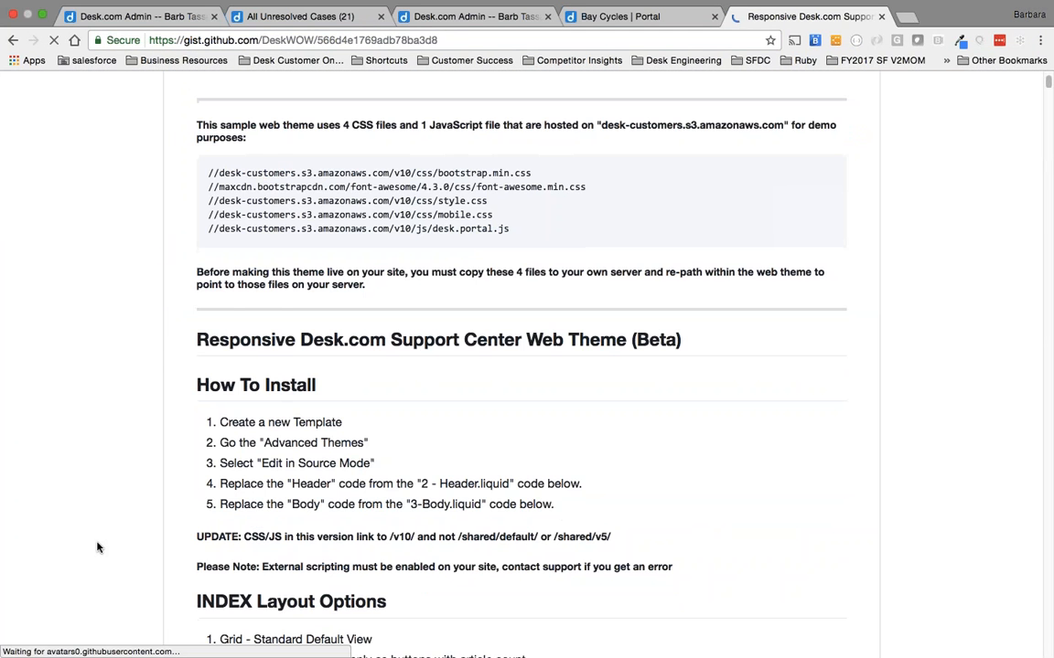
scroll(98, 548, "down", 10)
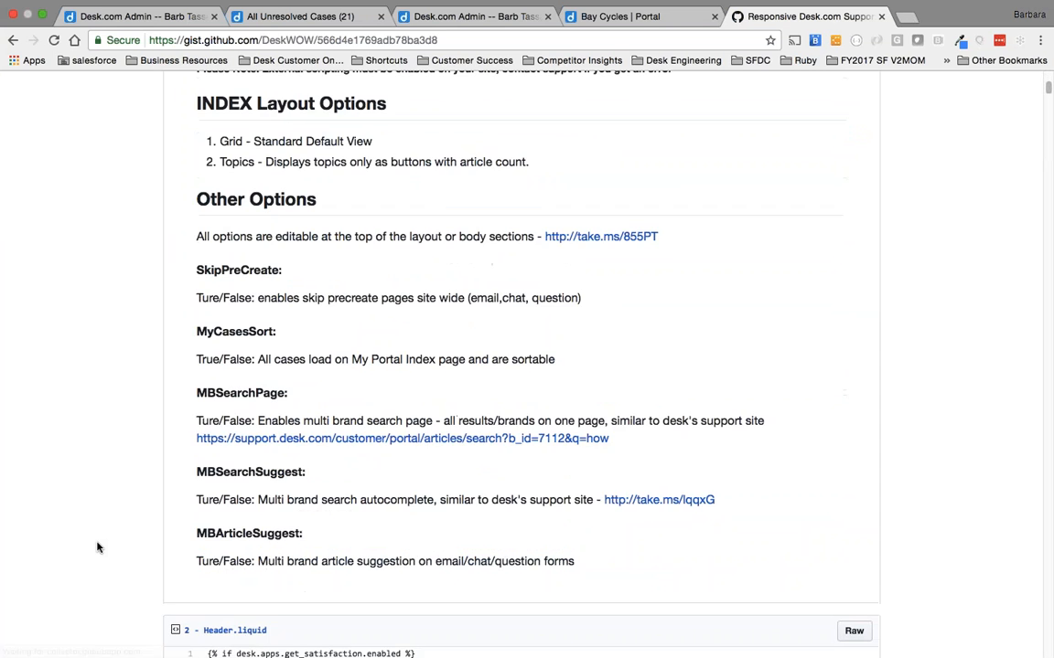
scroll(99, 548, "down", 5)
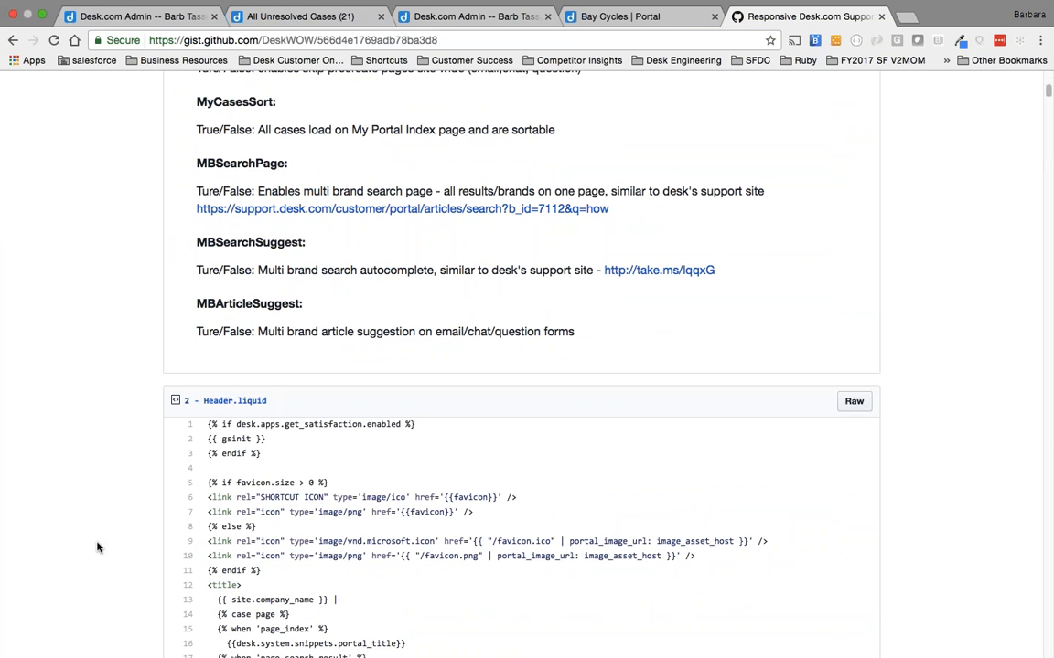
scroll(99, 547, "down", 4)
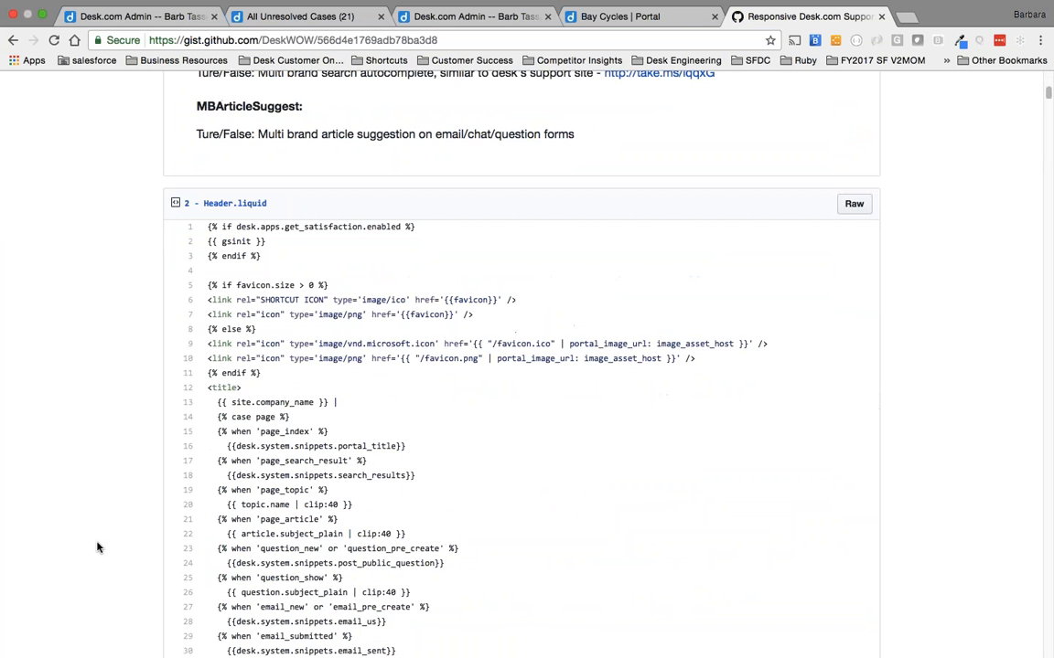
scroll(315, 456, "down", 20)
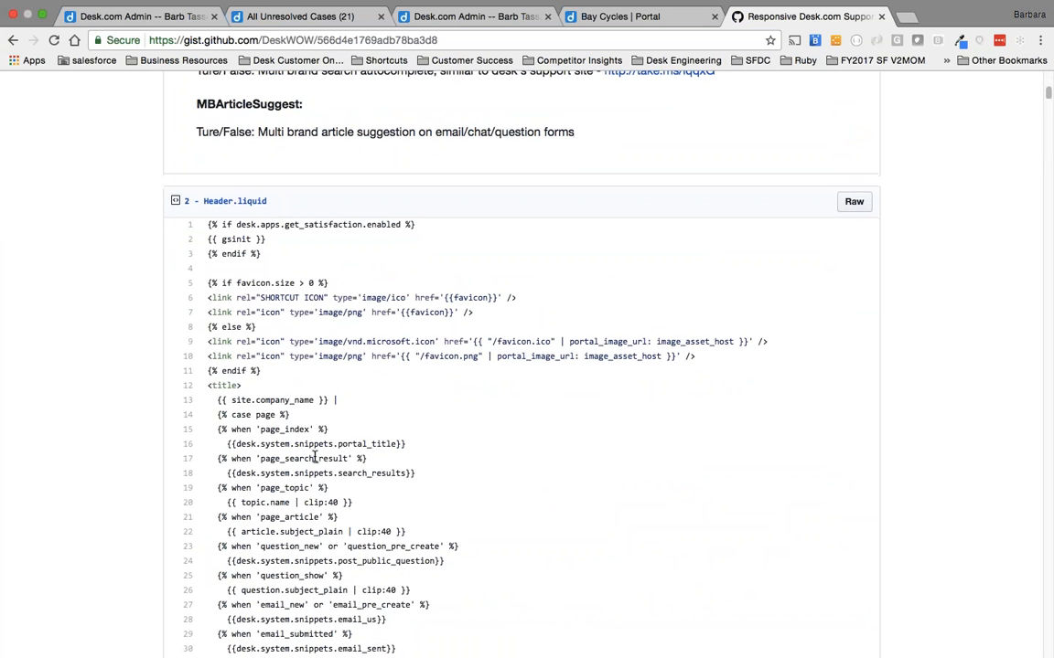
scroll(315, 457, "down", 20)
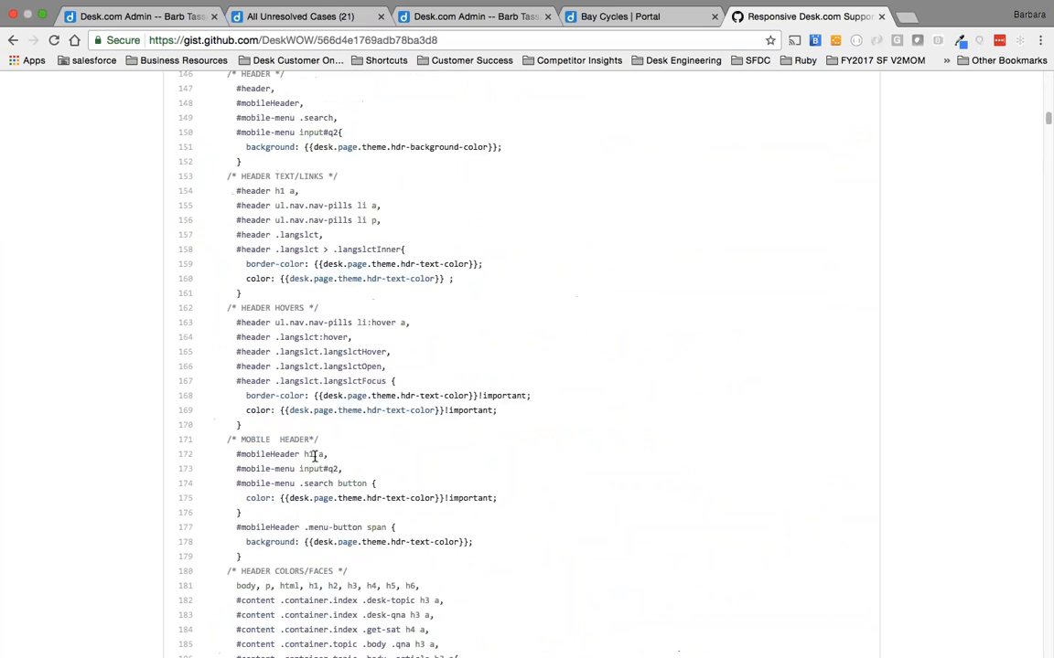
scroll(313, 457, "down", 8)
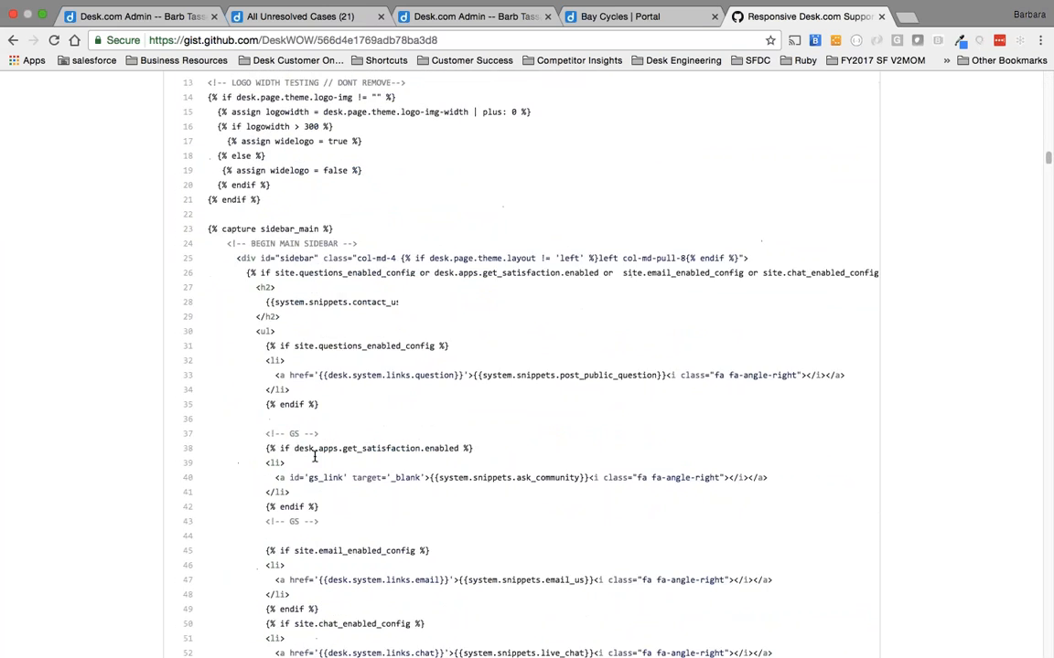
scroll(313, 456, "up", 6)
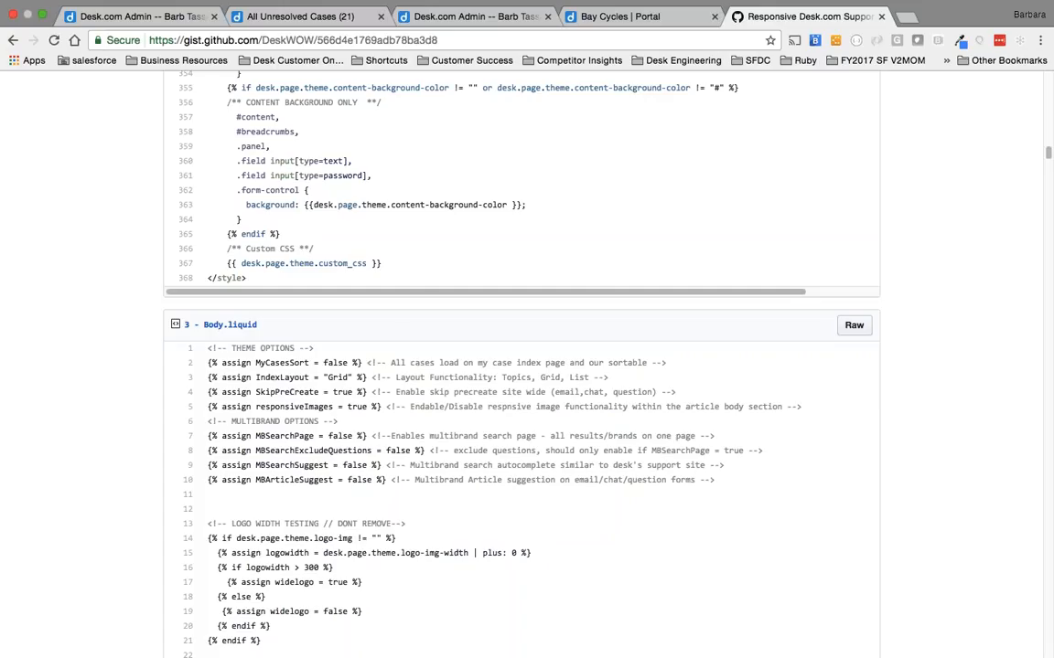
Add a Support Center web theme named "MARCH 9 Responsive Theme" in the Desk.com admin site.
left_click(137, 15)
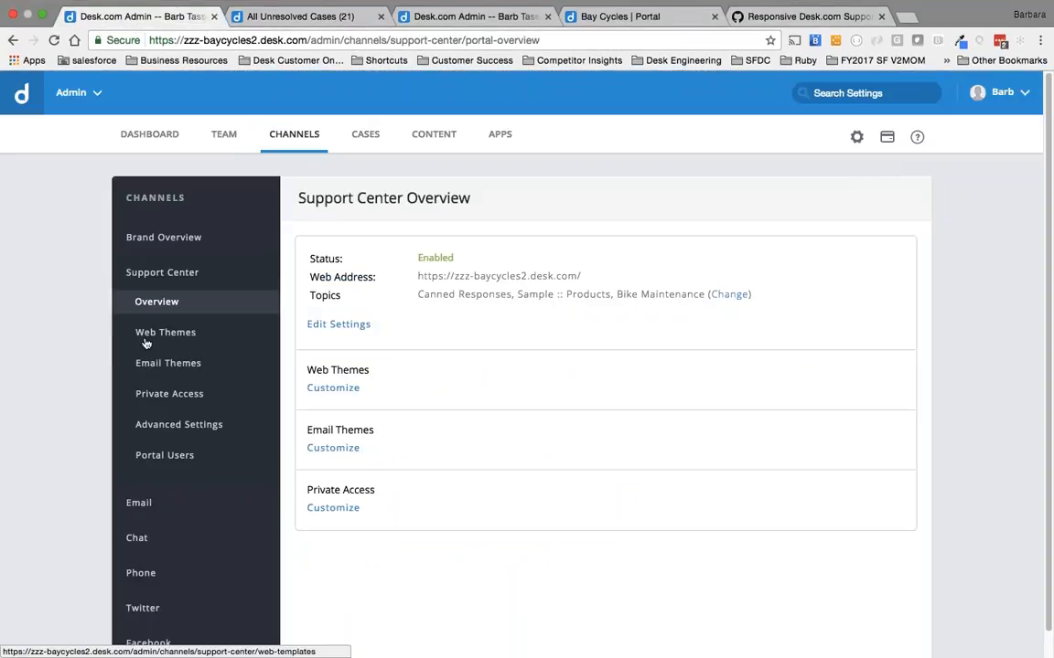
left_click(144, 339)
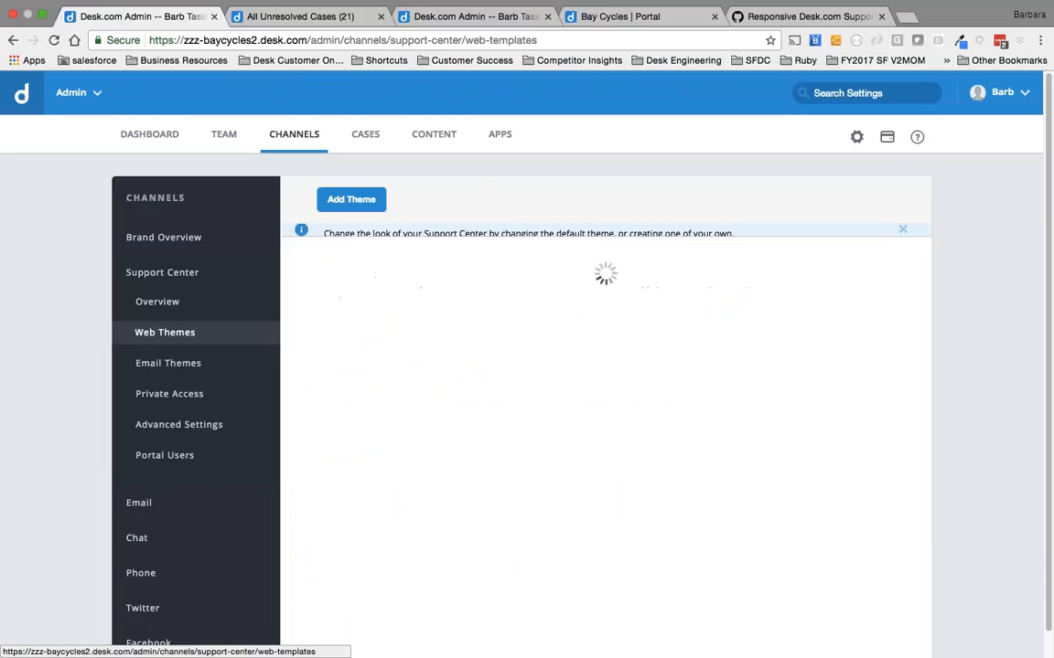
left_click(439, 210)
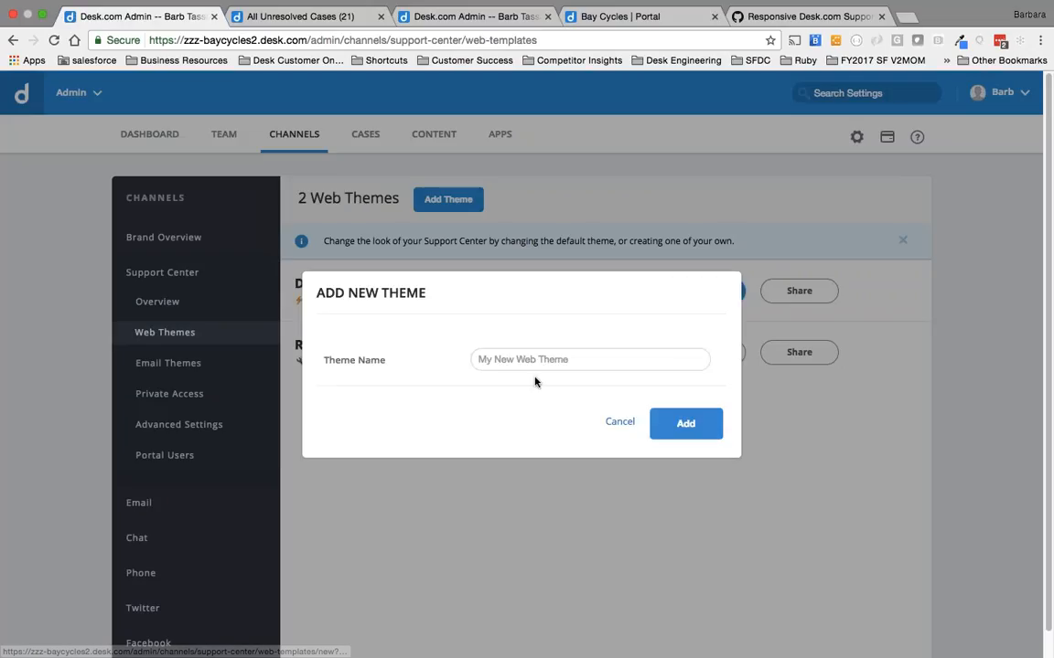
type("MAR")
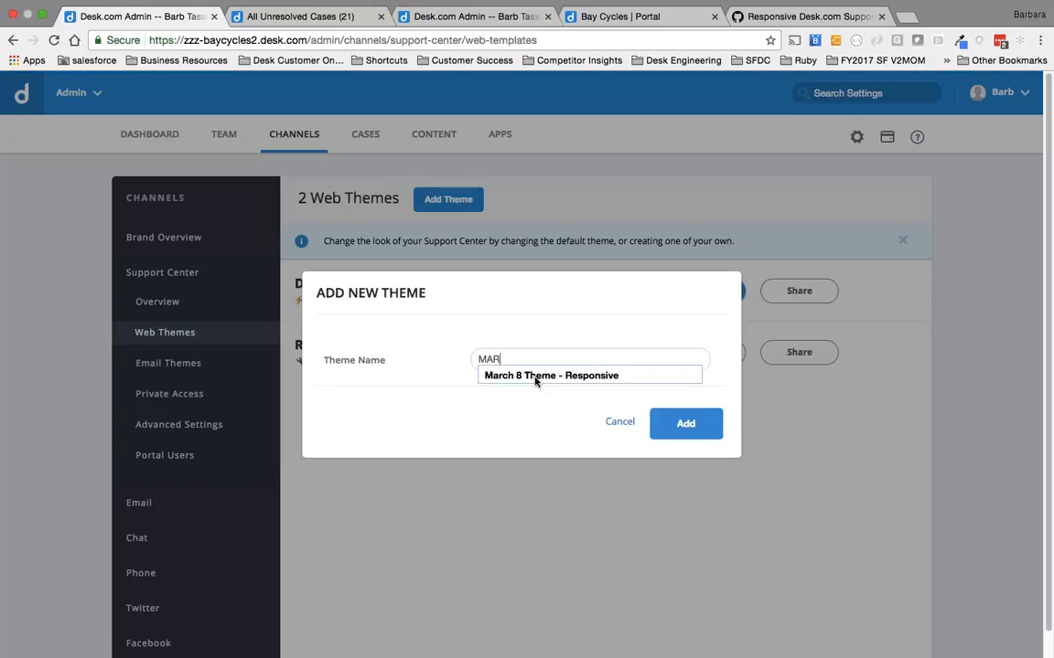
type("CH 9 RE")
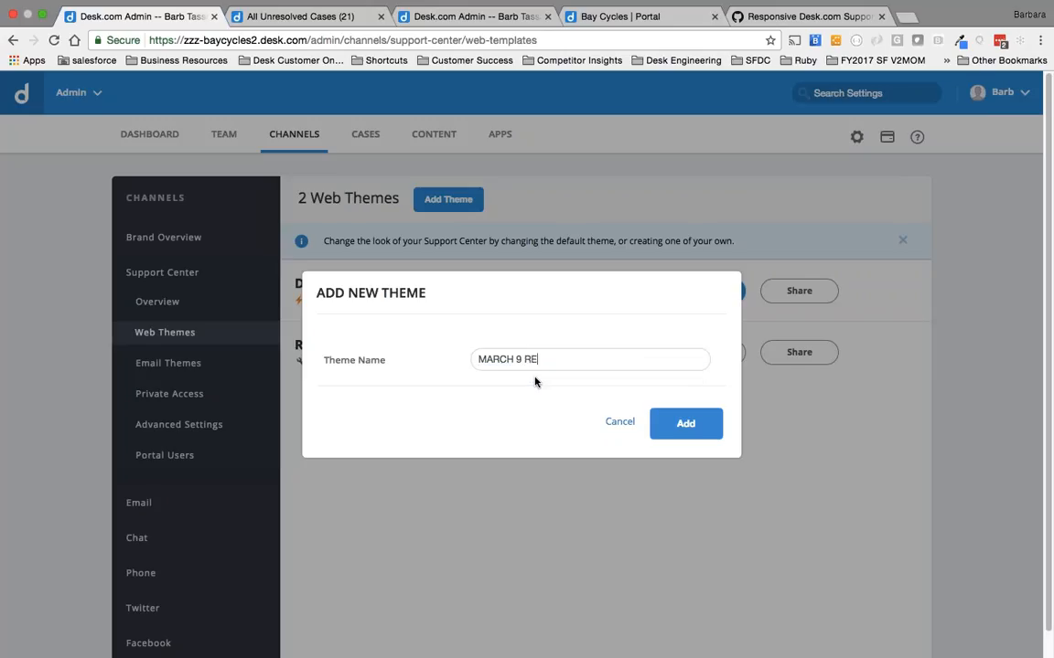
type("esponsive Theme")
key("Return")
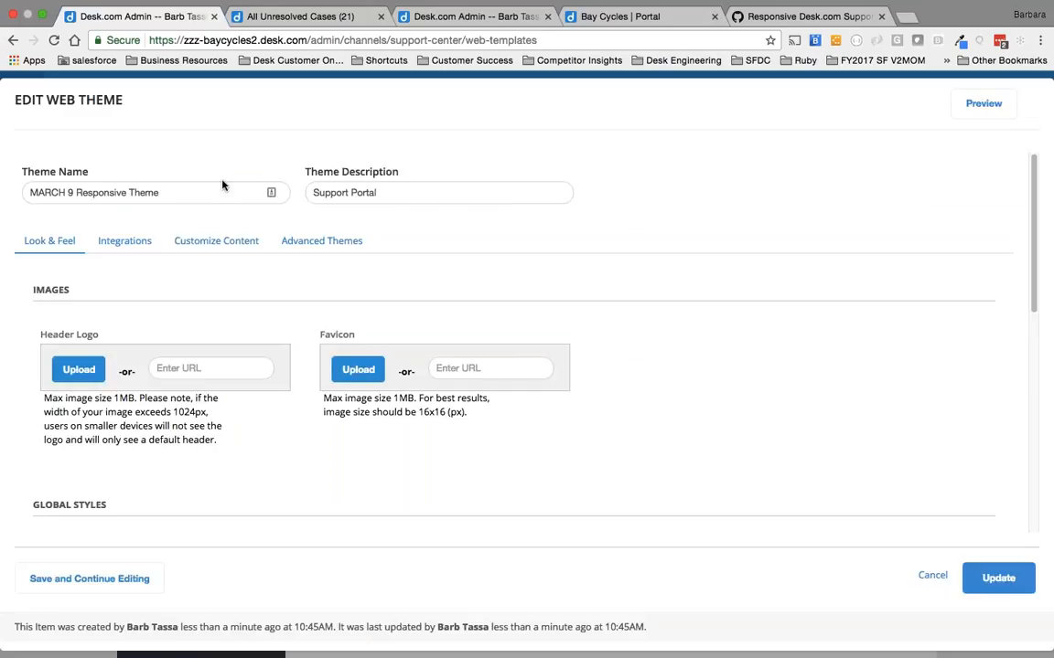
Open the new theme in the advanced theme editor and switch it to source mode.
scroll(285, 485, "down", 5)
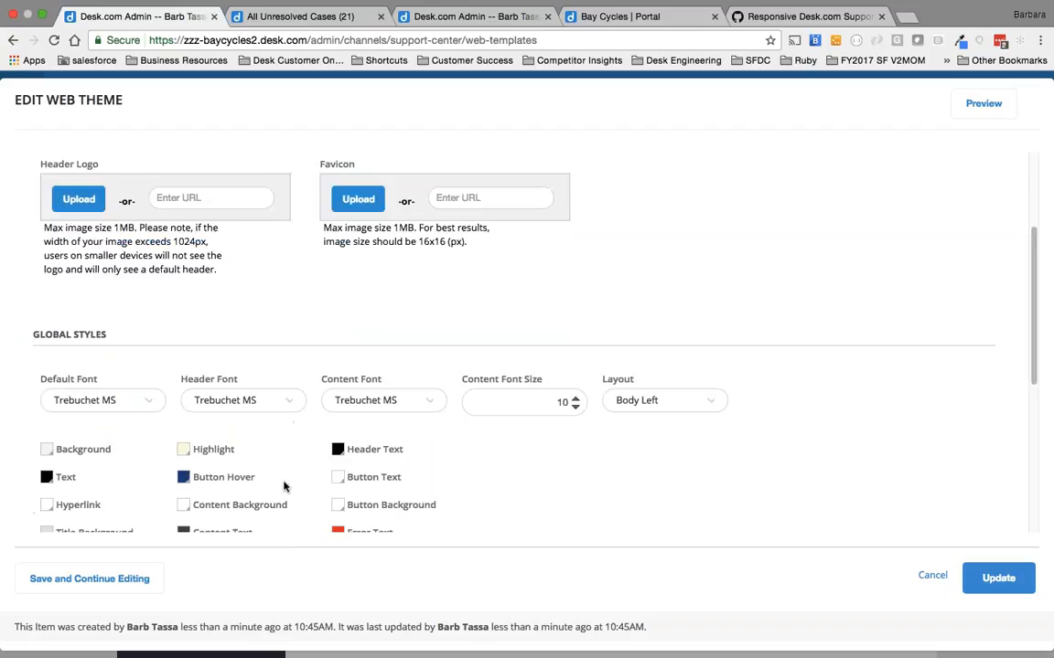
scroll(284, 485, "up", 5)
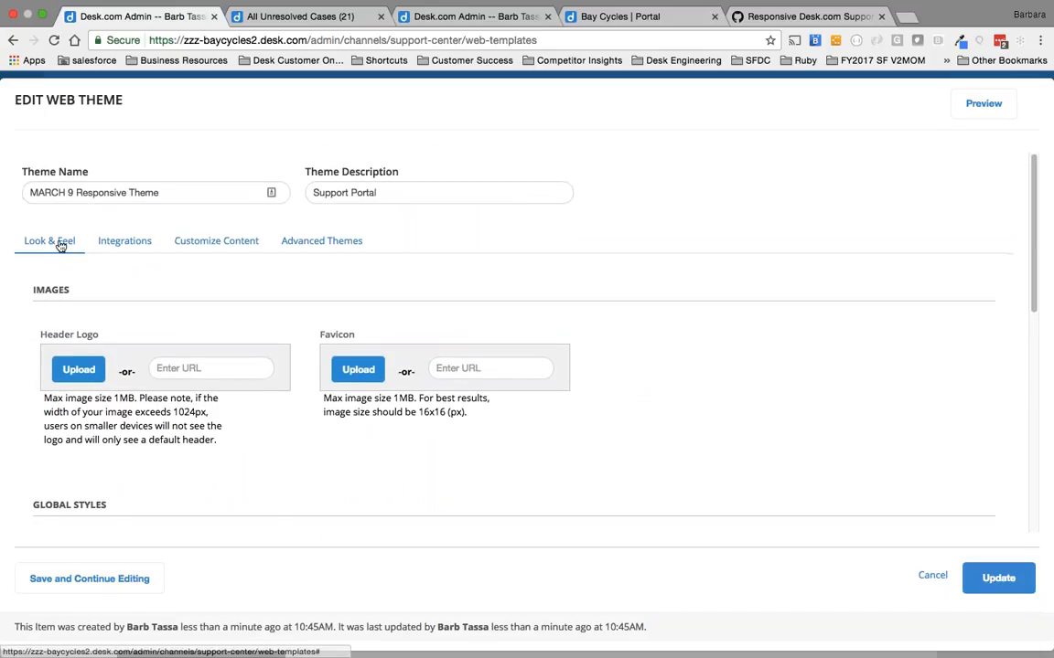
left_click(313, 240)
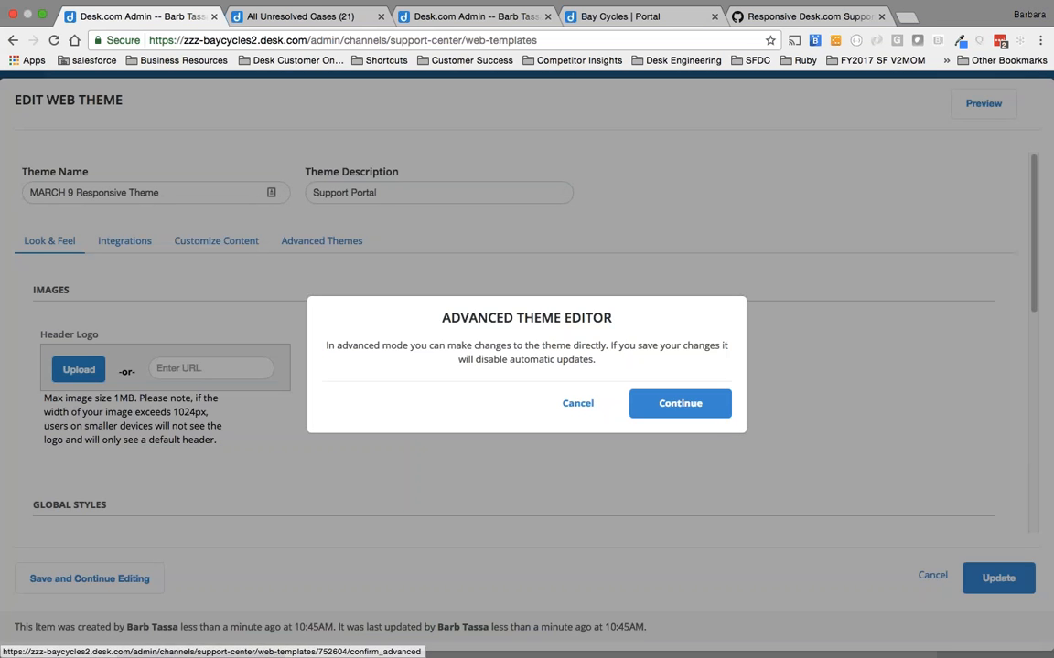
left_click(667, 403)
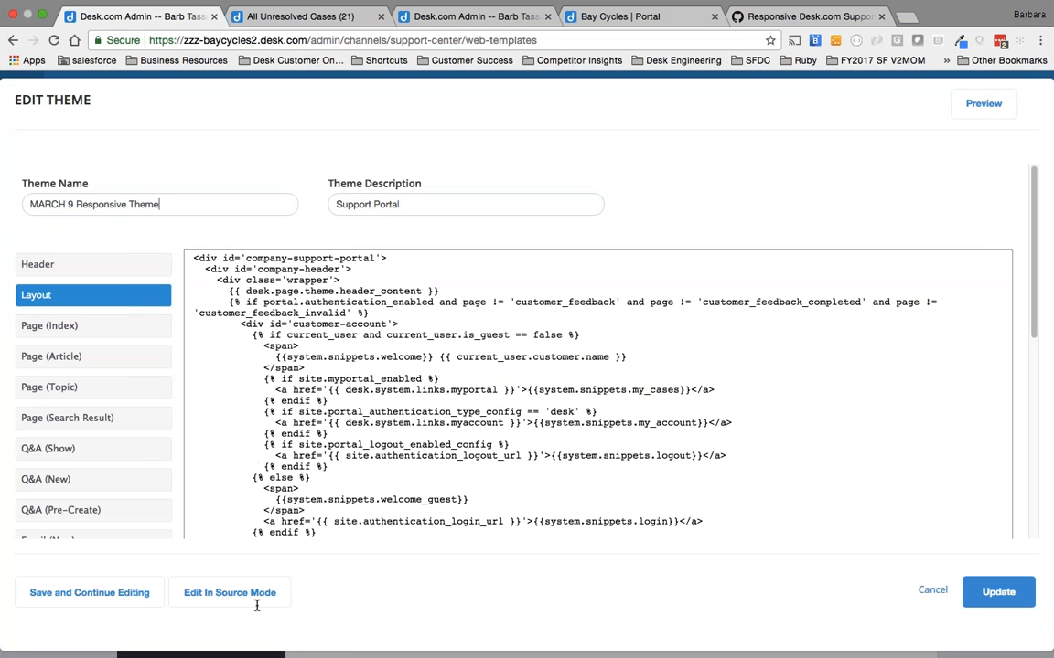
left_click(240, 594)
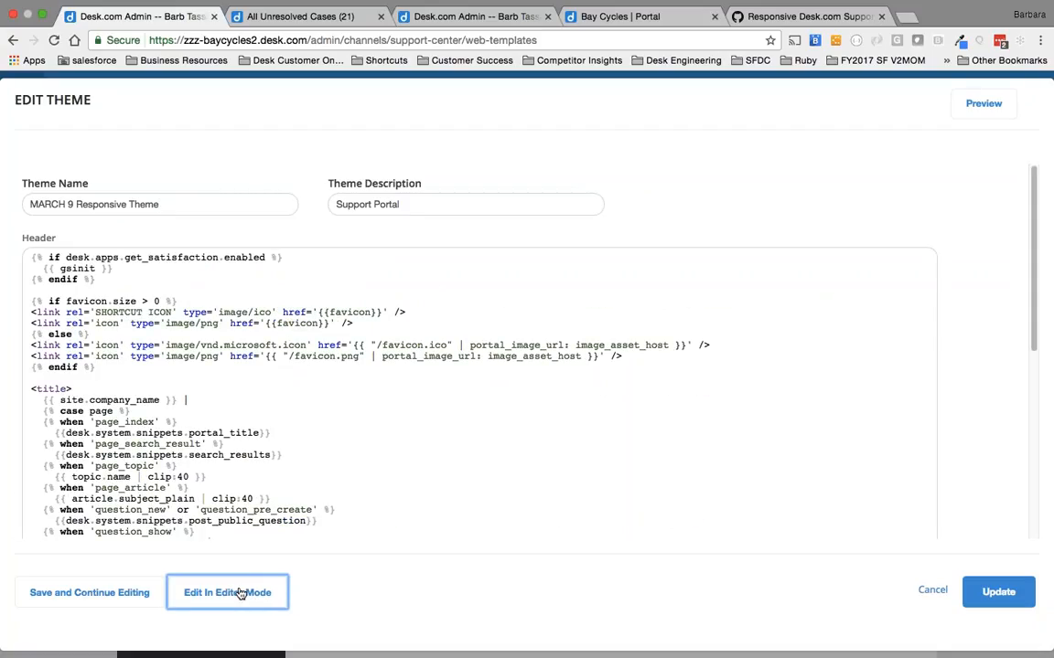
Select the entire existing header code of the MARCH 9 Responsive Theme in source mode.
left_click_drag(23, 241, 47, 213)
scroll(61, 242, "down", 10)
scroll(160, 286, "up", 10)
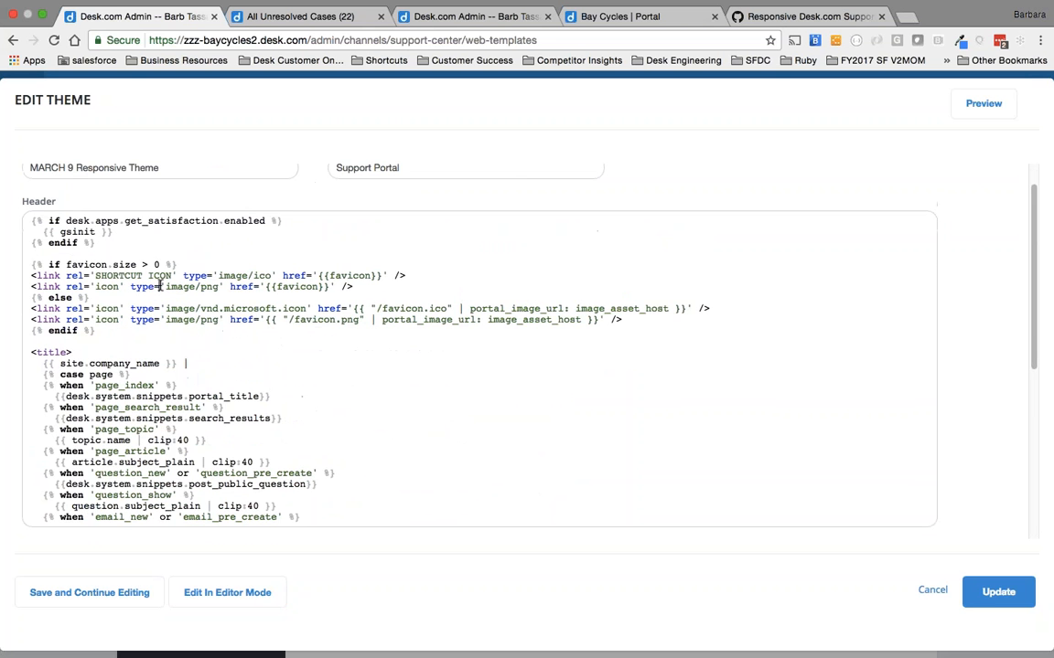
left_click(160, 286)
key("super+a")
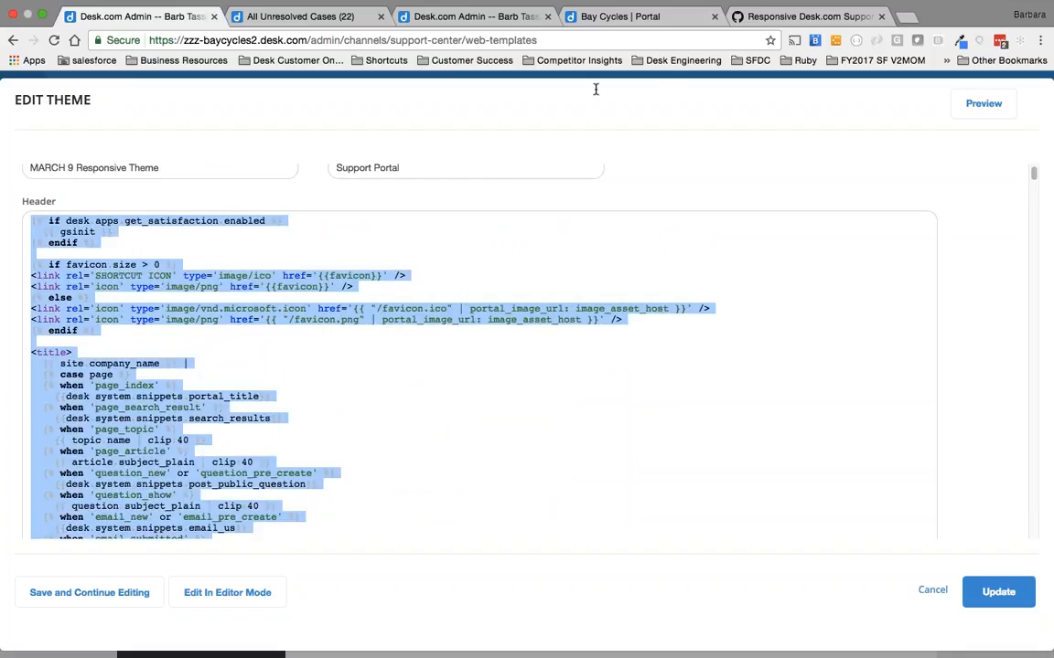
Open the raw version of Header.liquid from the gist and copy all of its code.
left_click(792, 34)
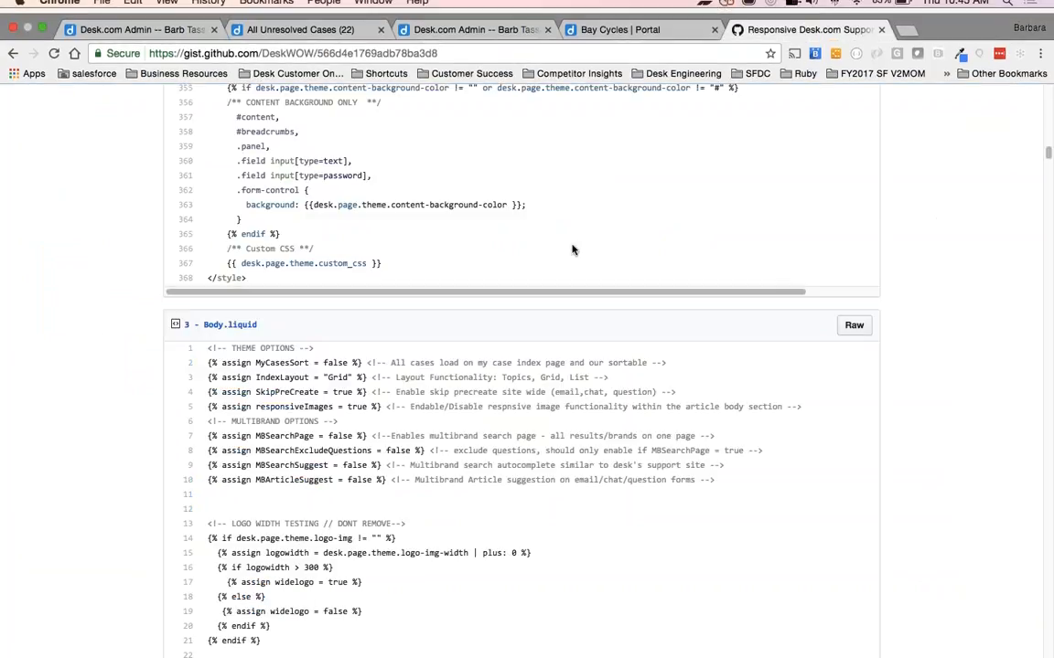
scroll(572, 249, "up", 15)
scroll(573, 249, "up", 20)
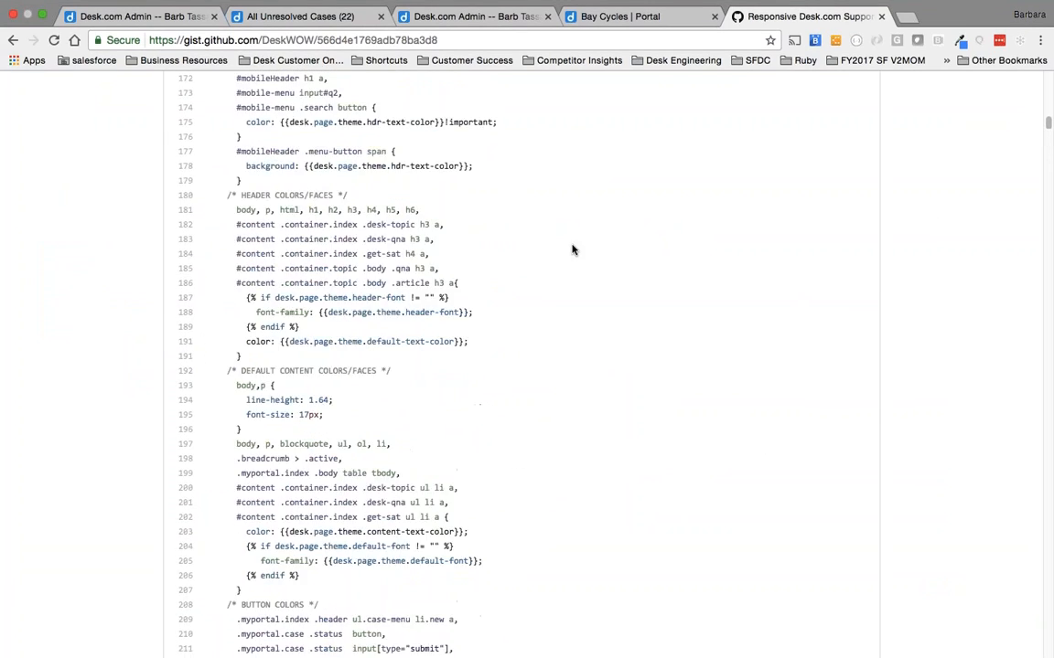
scroll(768, 220, "up", 5)
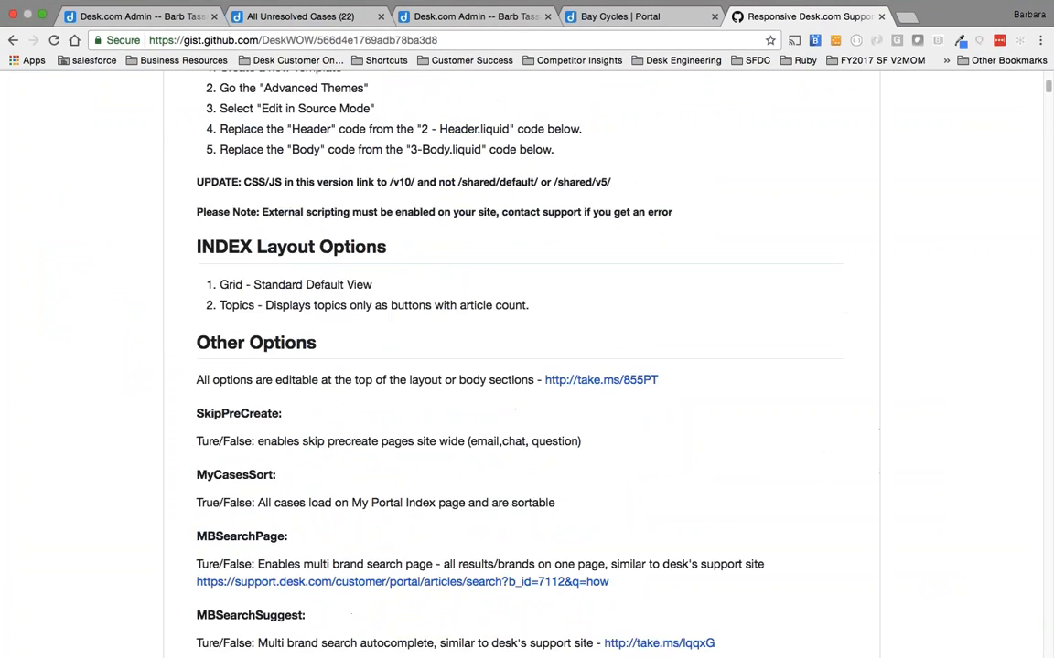
scroll(769, 220, "down", 8)
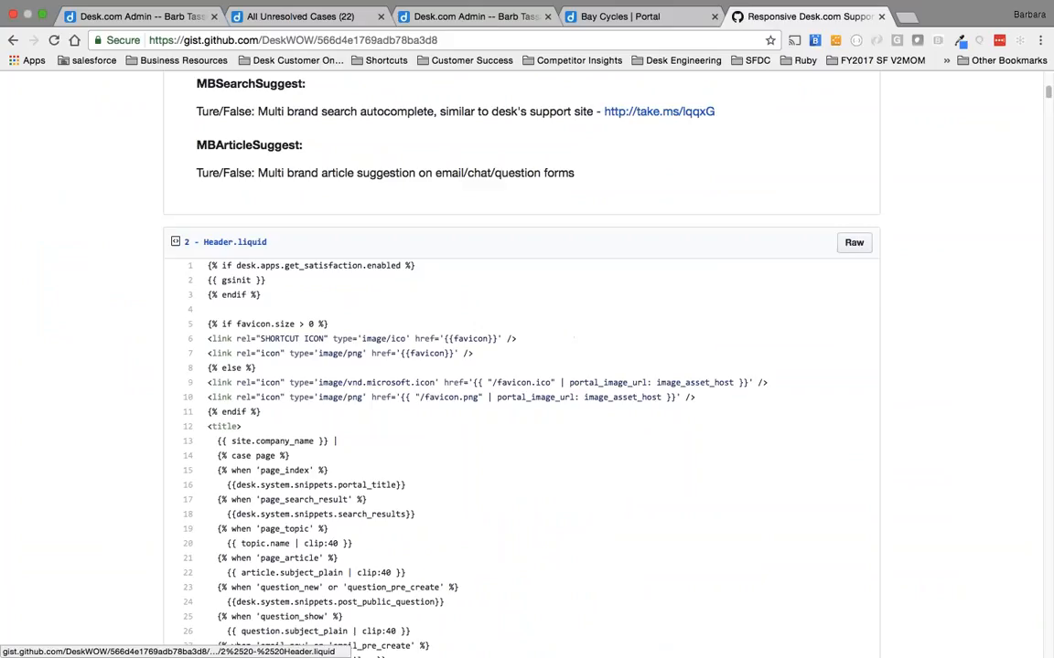
left_click(853, 242)
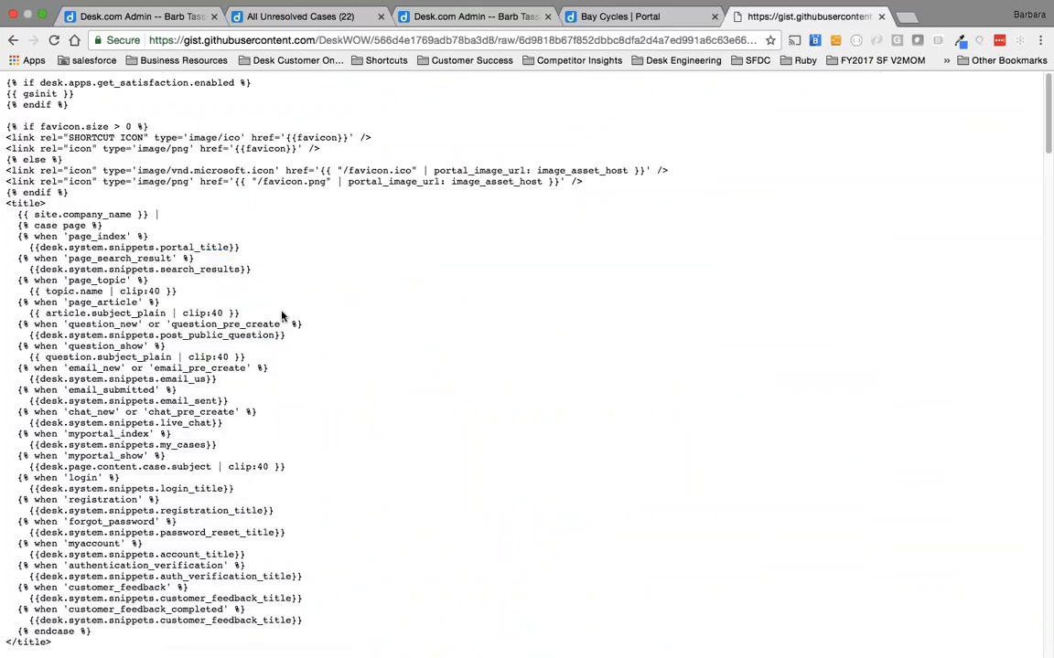
key("super+a")
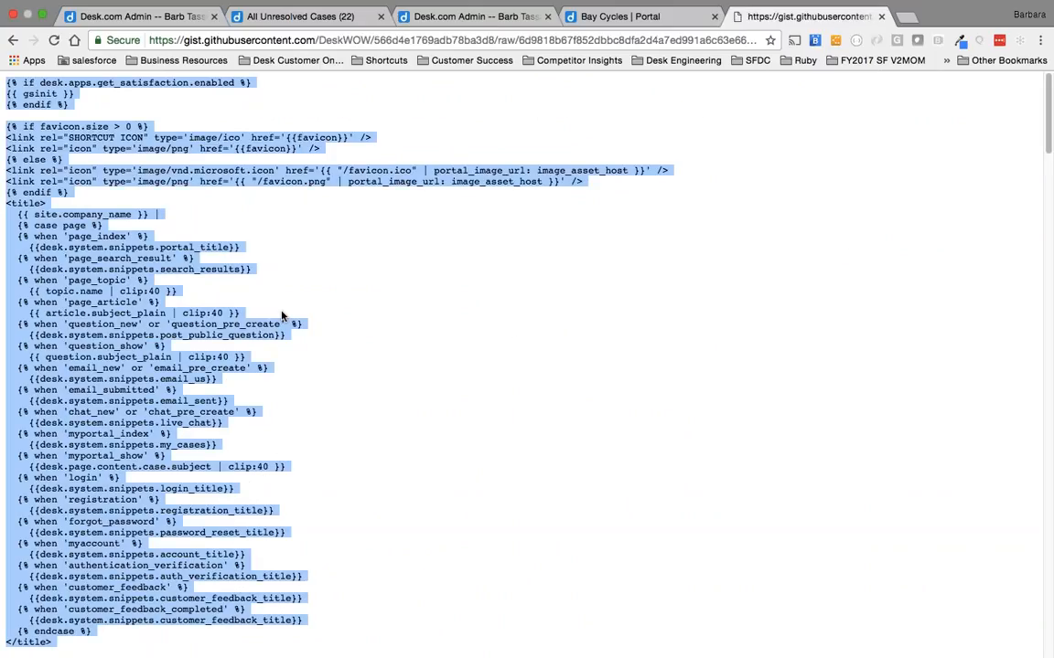
Paste the copied Header.liquid code over the MARCH 9 Responsive Theme's header code and cancel the theme edit.
left_click(167, 18)
left_click(199, 282)
key("super+v")
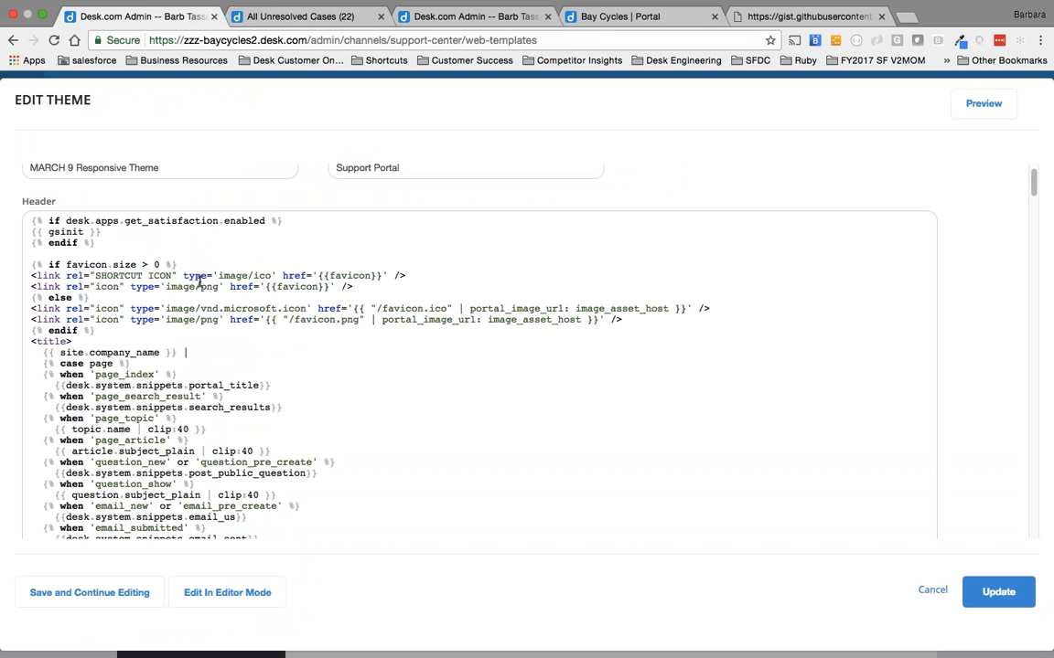
scroll(289, 438, "down", 20)
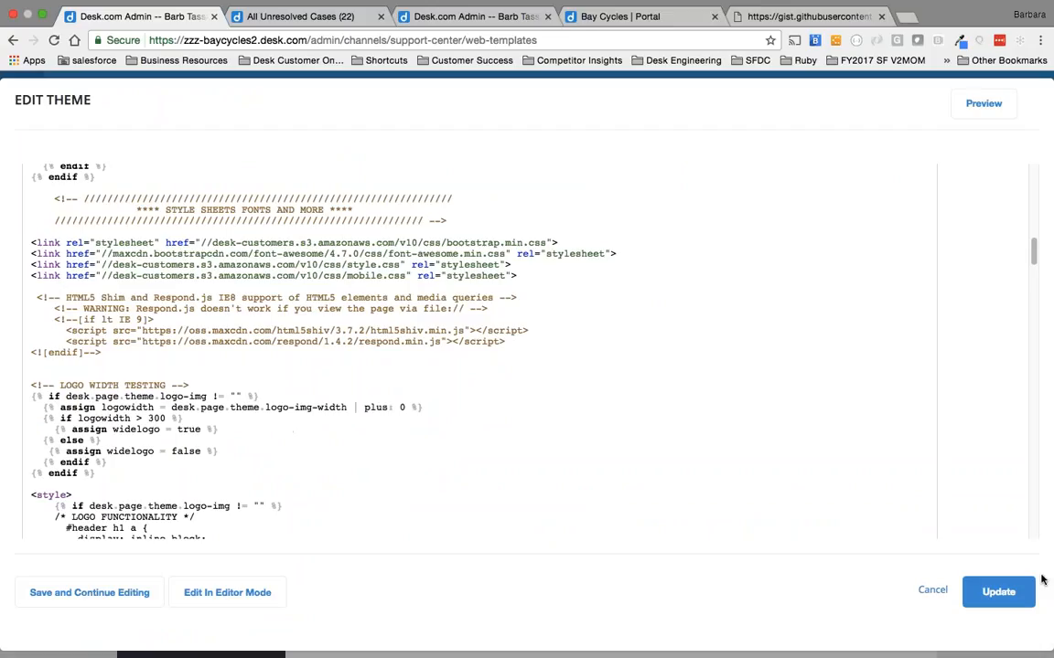
left_click(933, 591)
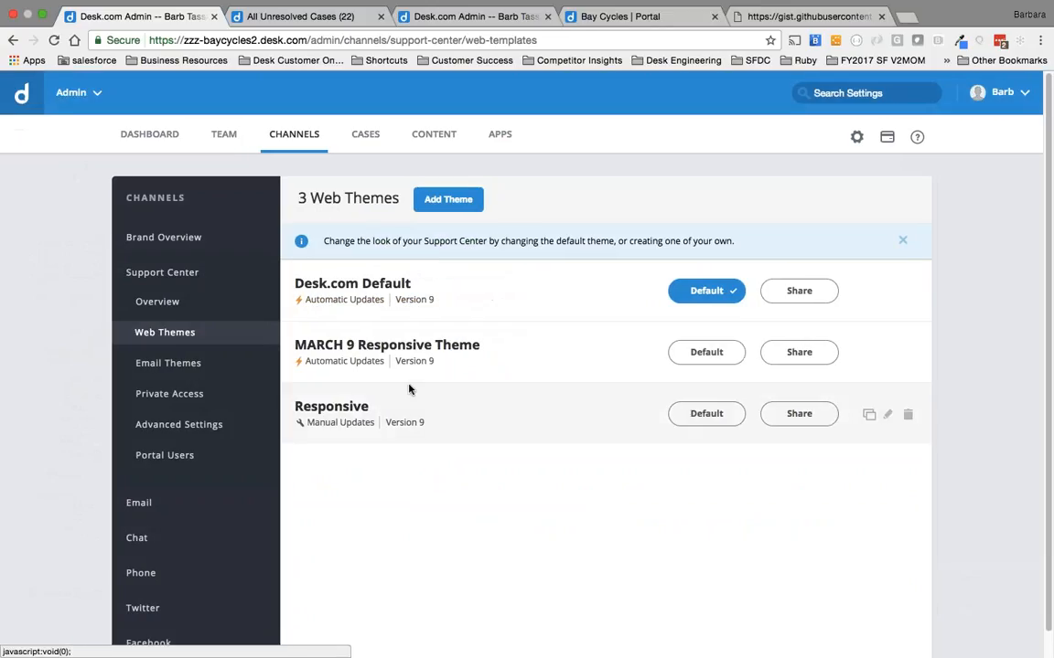
Make the Responsive theme the Support Center default and reload the Bay Cycles portal to check it.
left_click(728, 421)
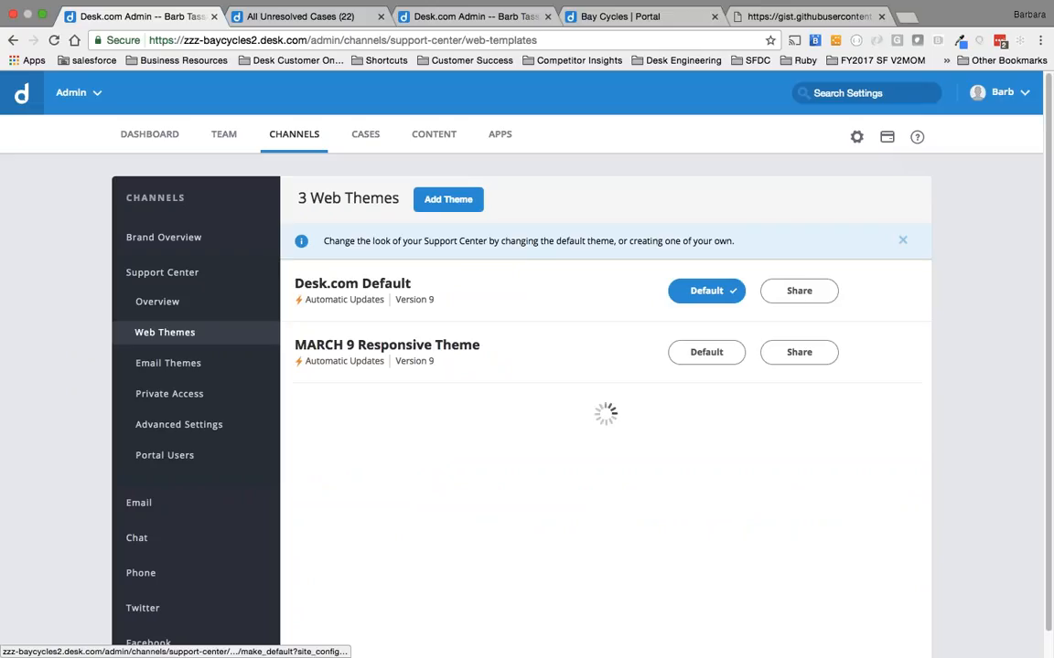
left_click(611, 33)
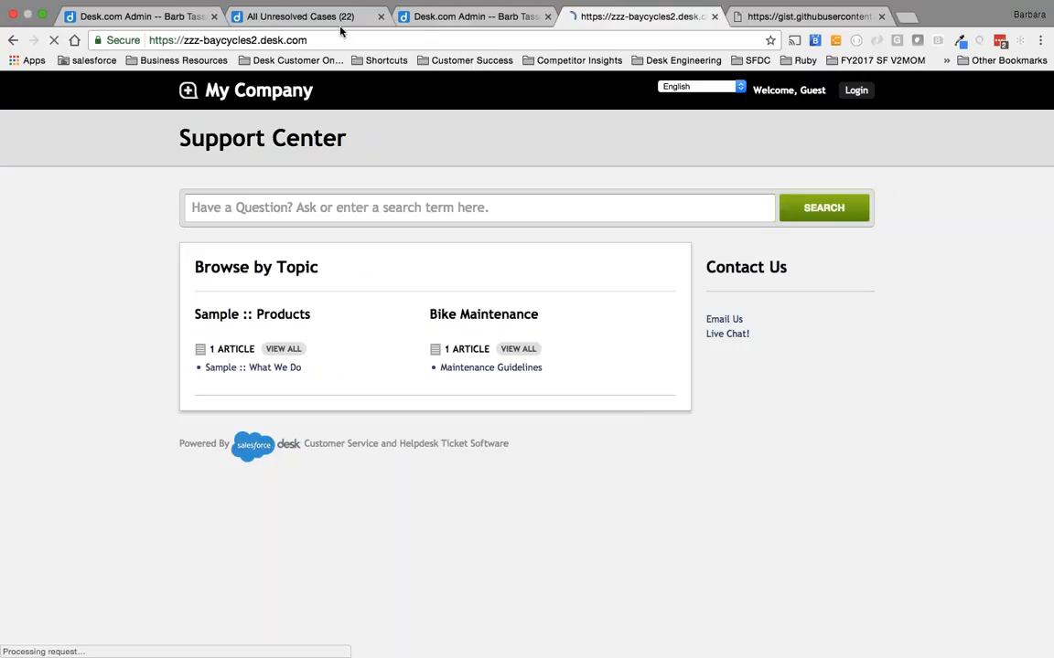
left_click(153, 18)
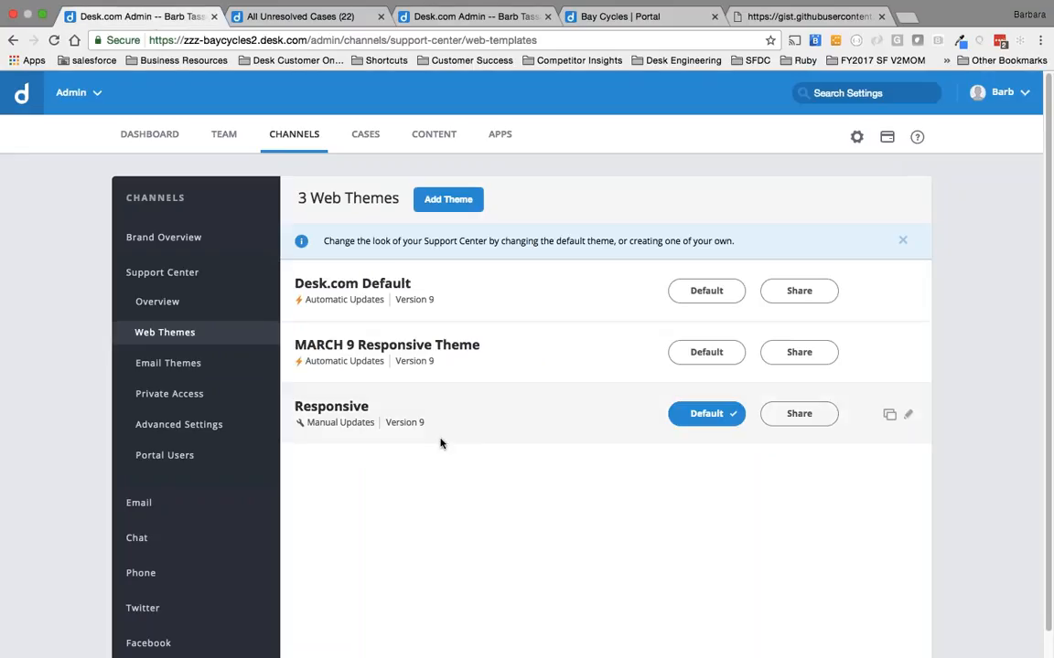
left_click(696, 418)
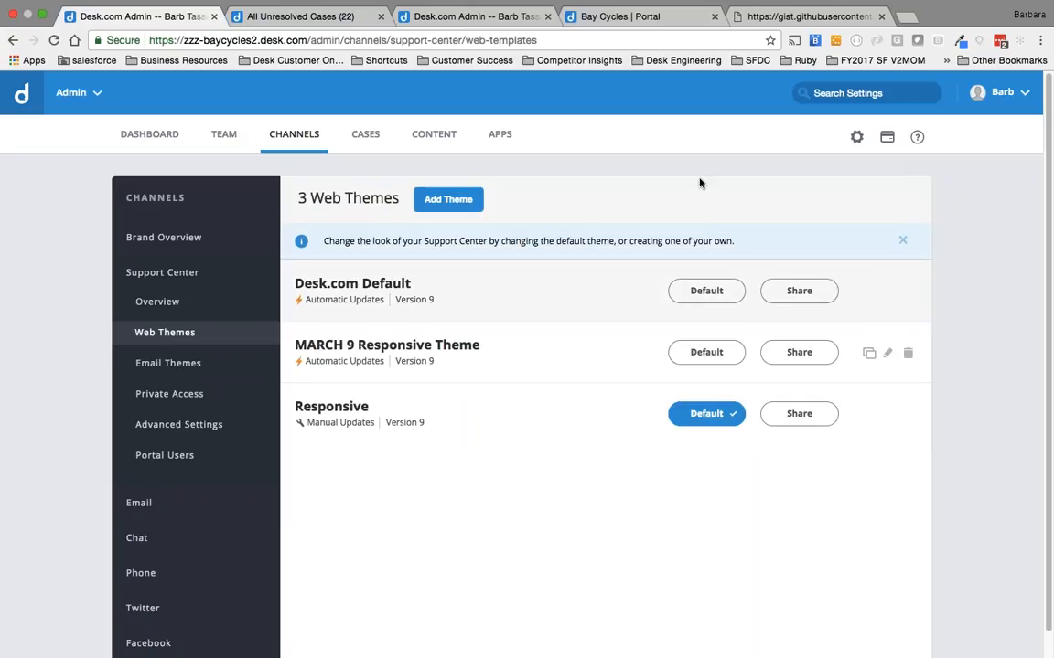
left_click(677, 19)
key("super+r")
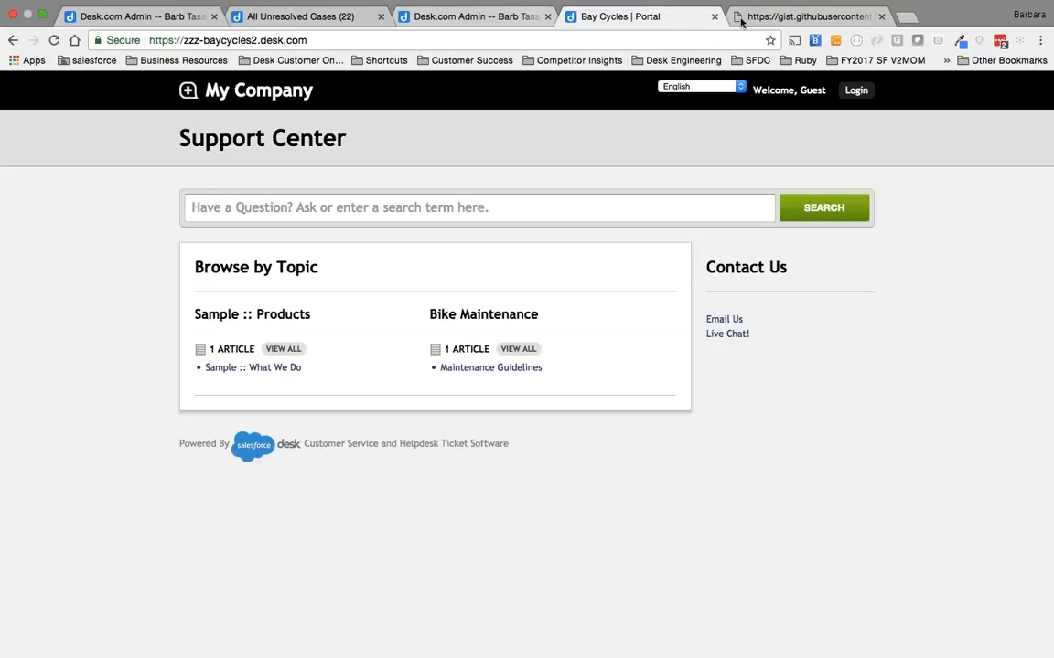
Return to the web themes, make Desk.com Default the default theme, and set Responsive as default again.
left_click(788, 16)
left_click(448, 17)
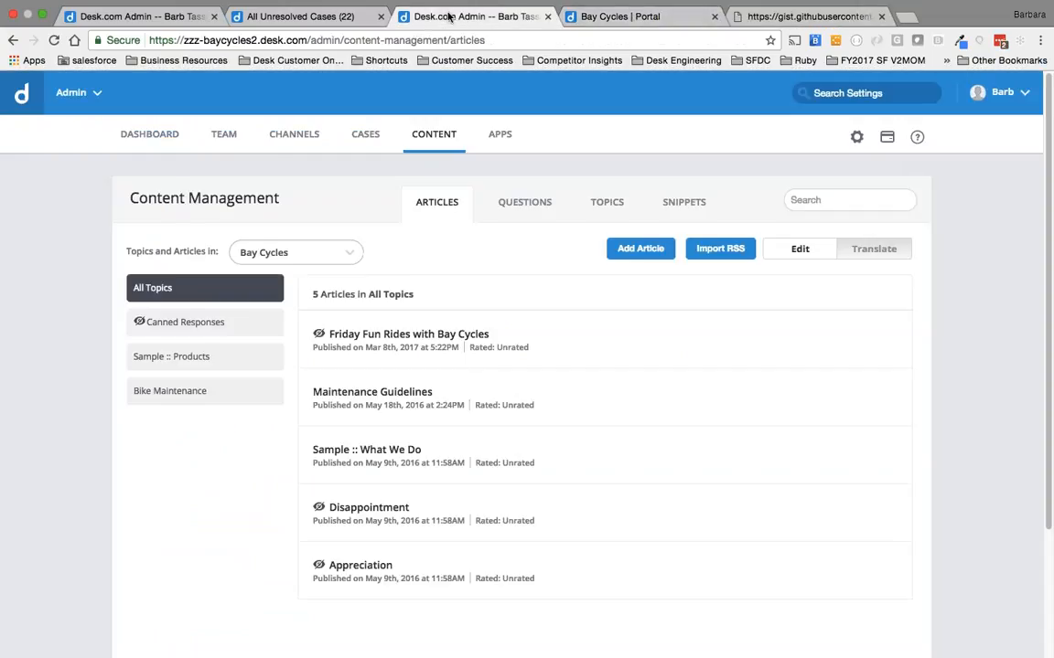
left_click(274, 16)
left_click(140, 17)
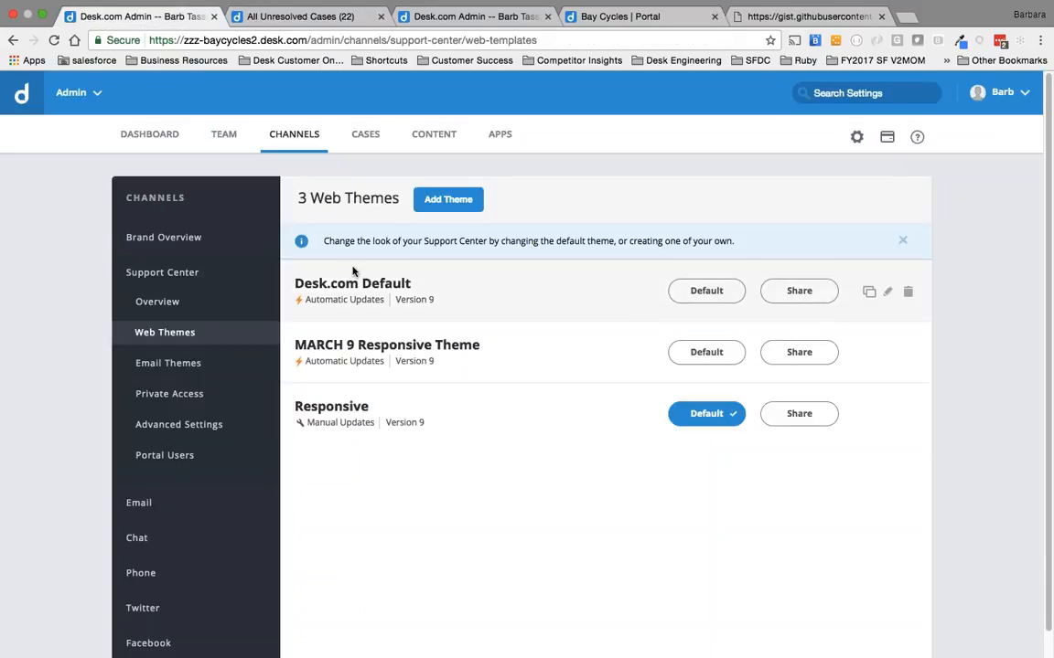
left_click(715, 292)
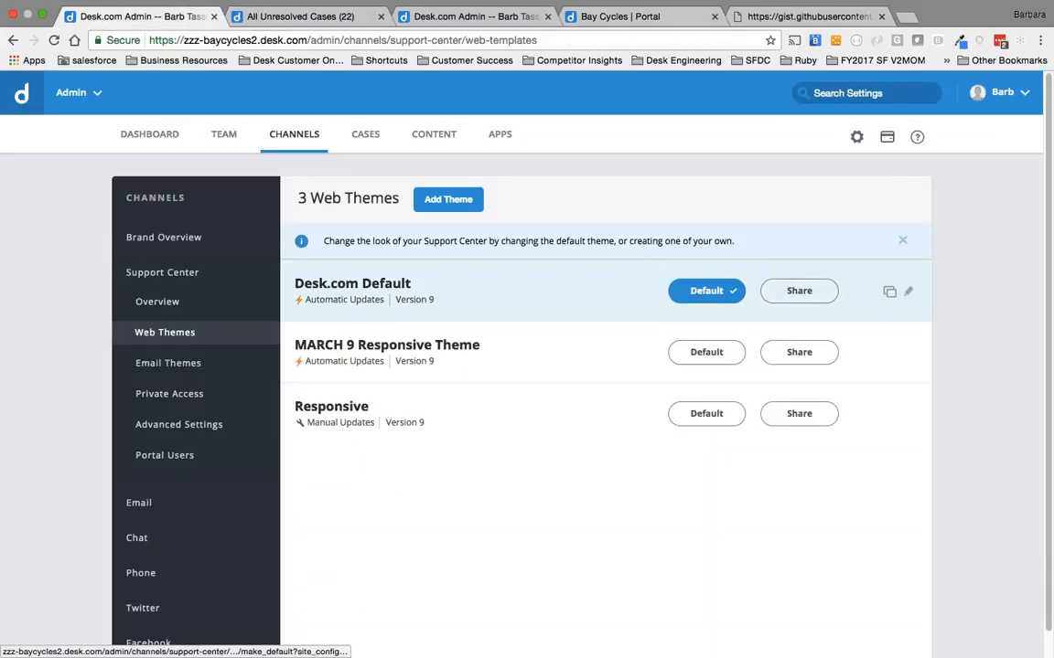
left_click(706, 414)
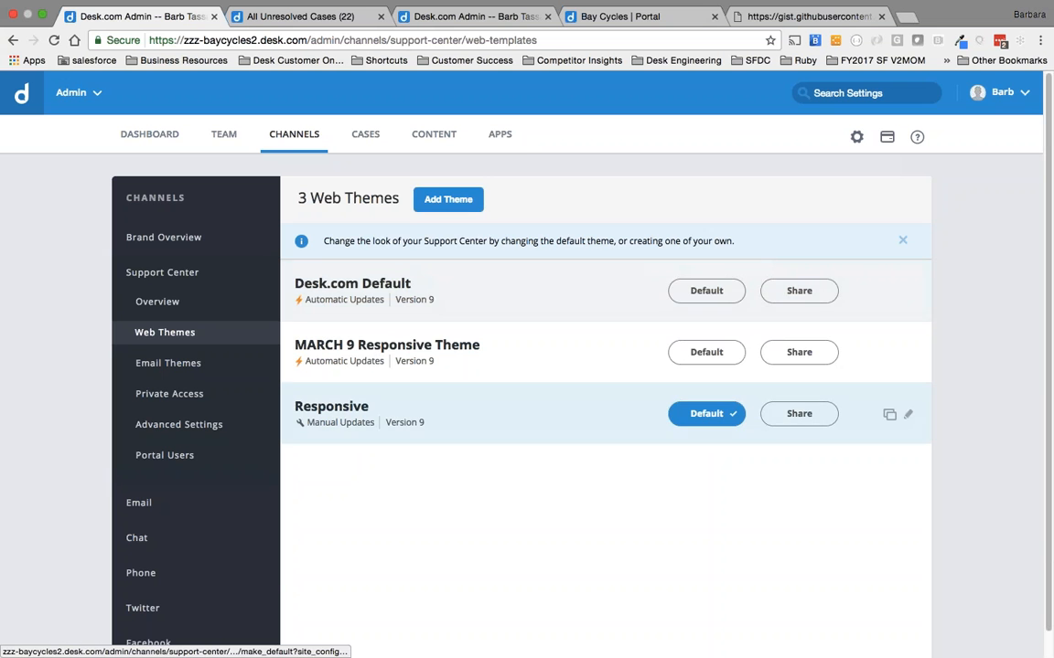
Open the Responsive theme in source mode and examine its header and body code.
left_click(346, 408)
left_click(353, 240)
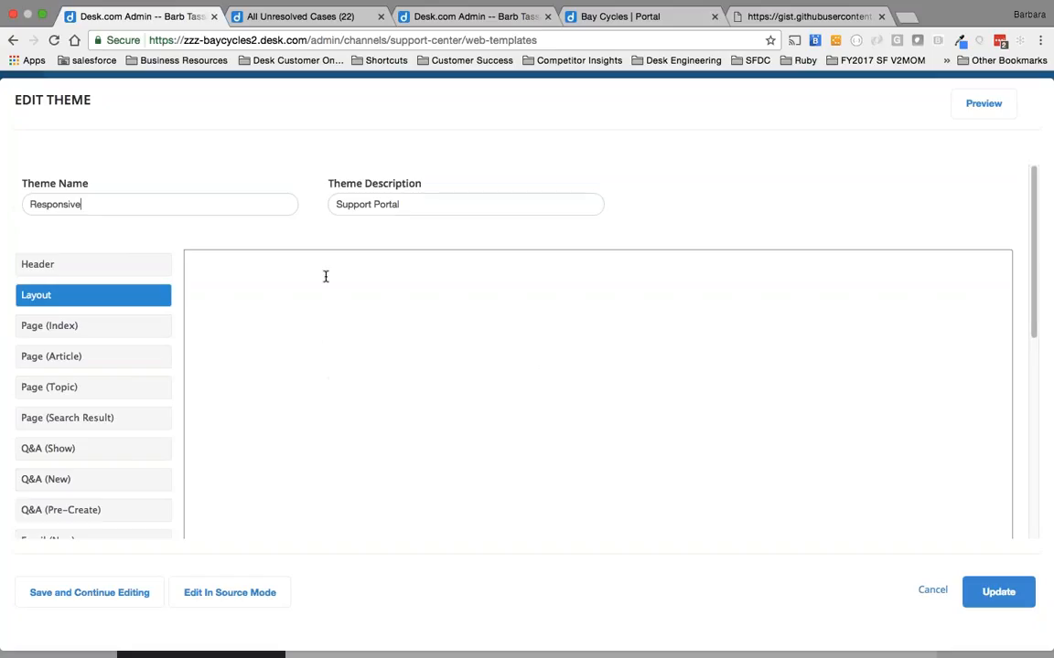
left_click(231, 593)
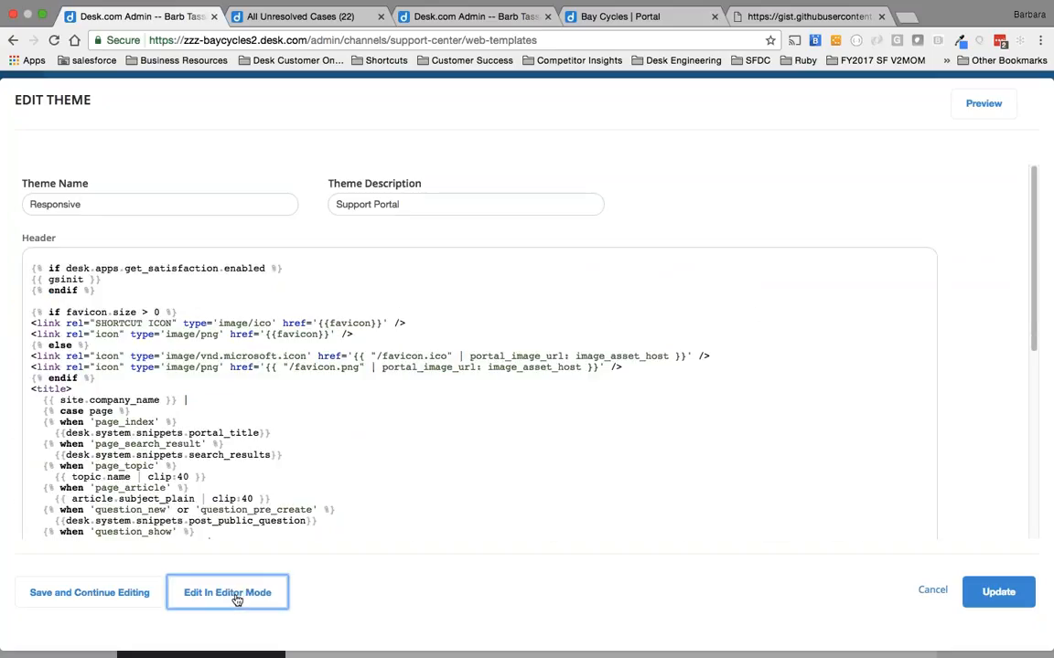
scroll(485, 366, "down", 10)
scroll(483, 352, "down", 15)
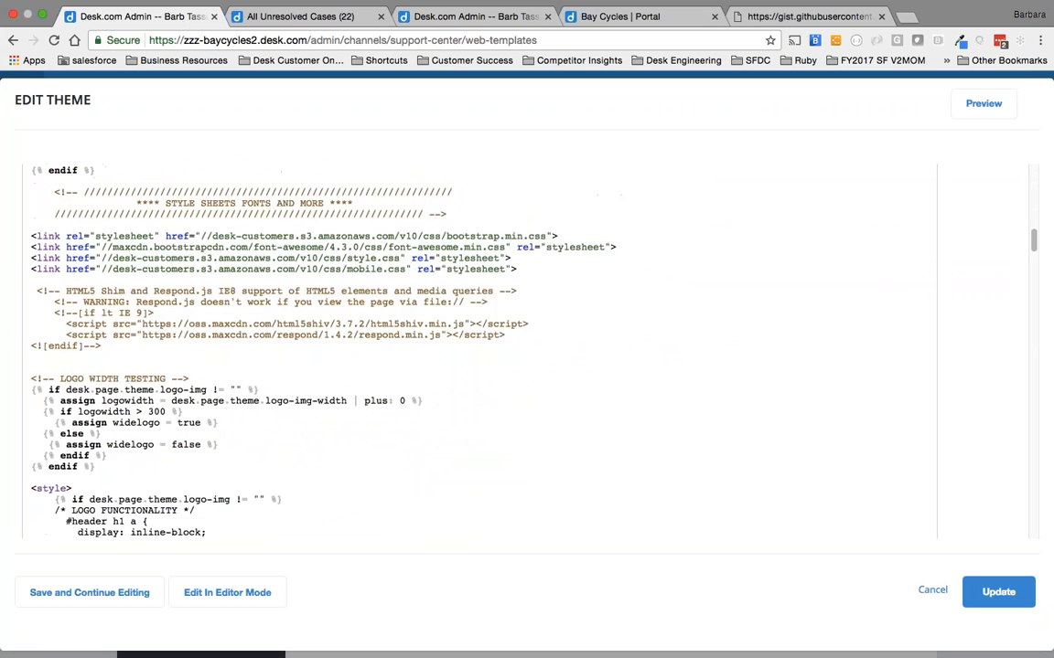
scroll(483, 352, "down", 20)
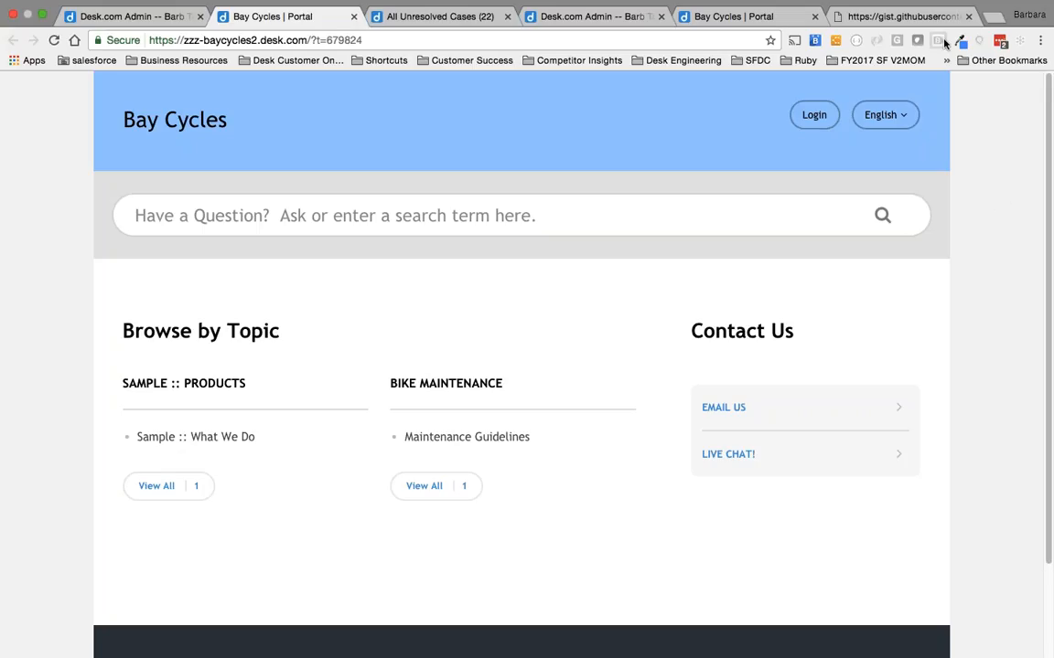
Take the browser out of full screen, resize its window around the Responsive theme preview, and view the Email Us form.
left_click(41, 18)
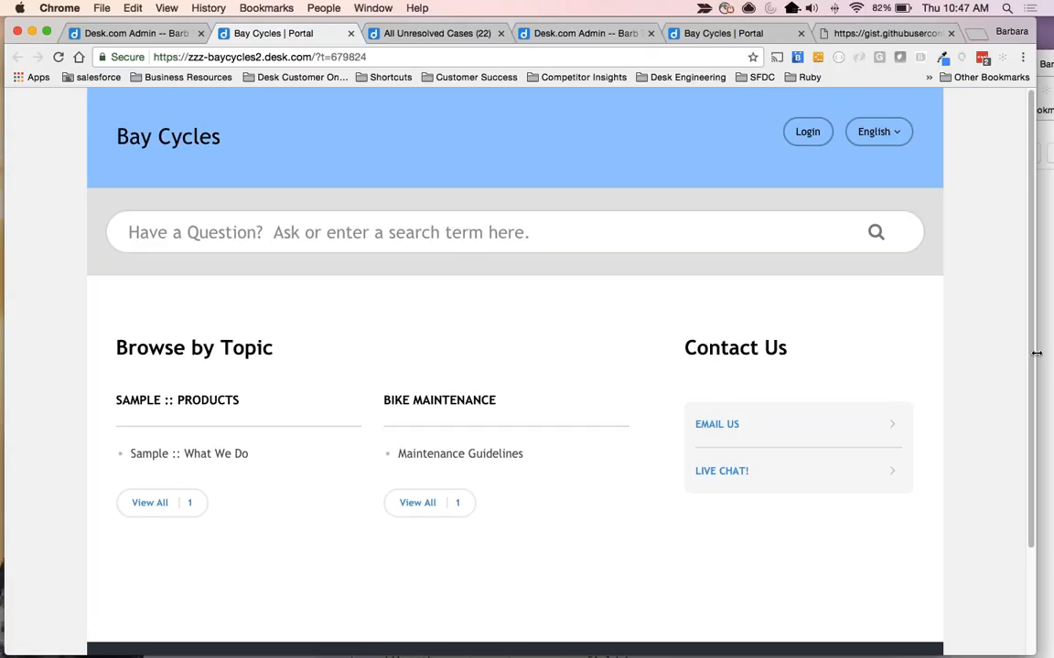
left_click_drag(1036, 353, 1048, 285)
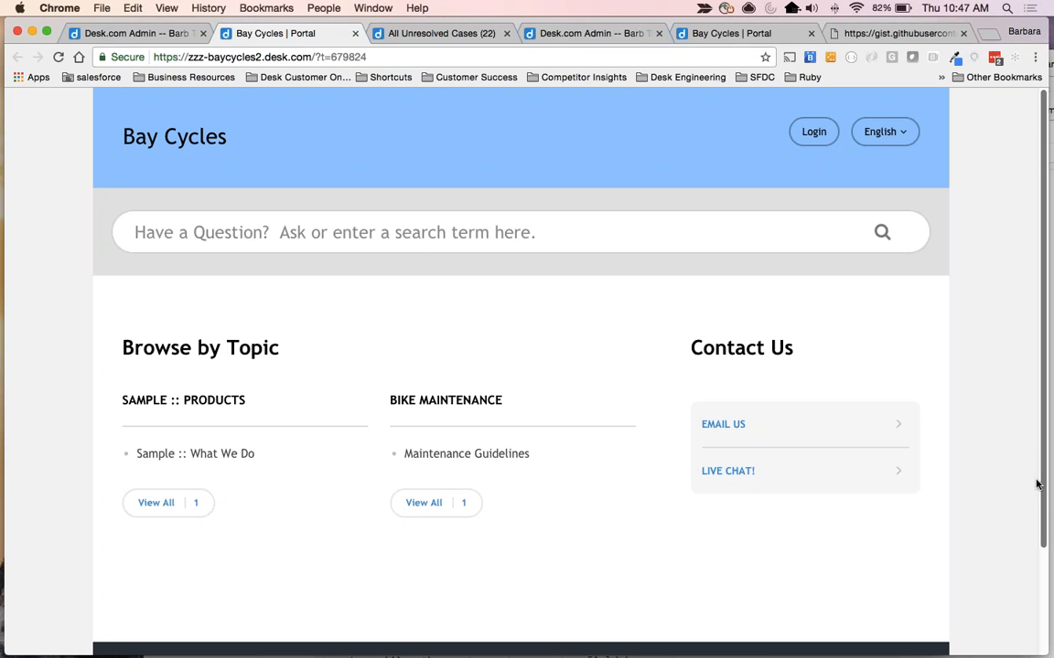
left_click_drag(1049, 487, 1051, 426)
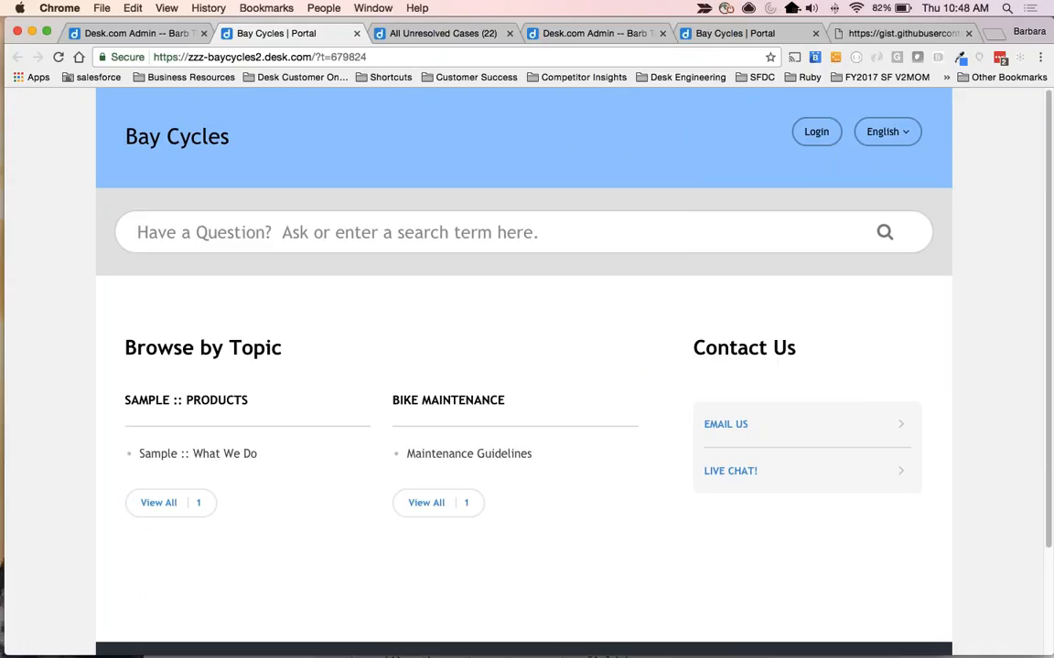
left_click(708, 434)
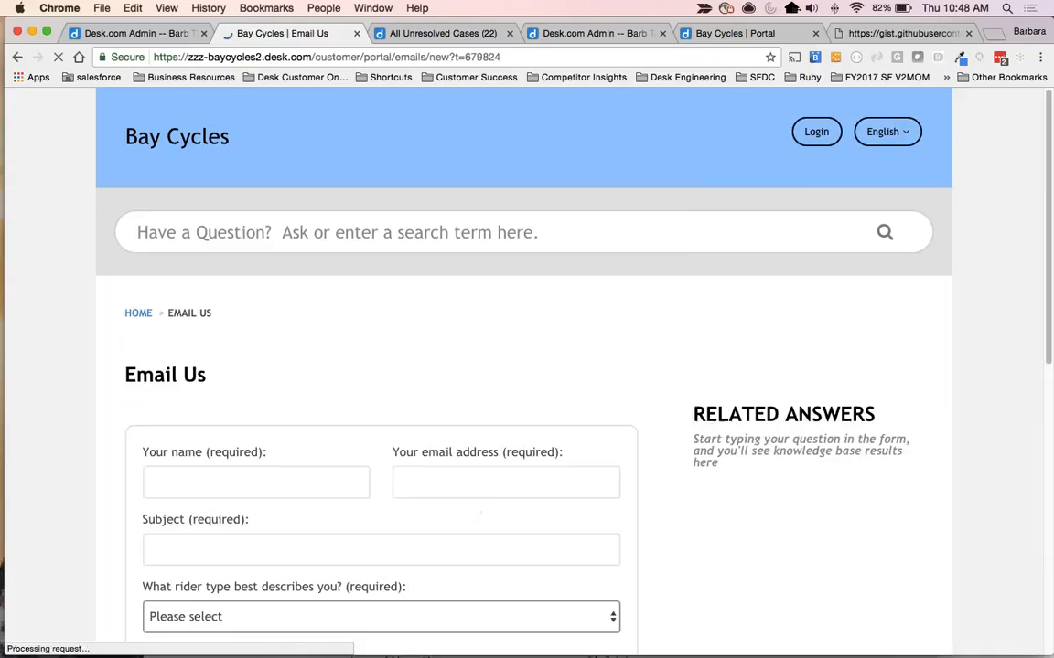
Leave the Responsive theme's editor without saving and reload the Bay Cycles portal at zzz-baycycles2.desk.com.
left_click(142, 33)
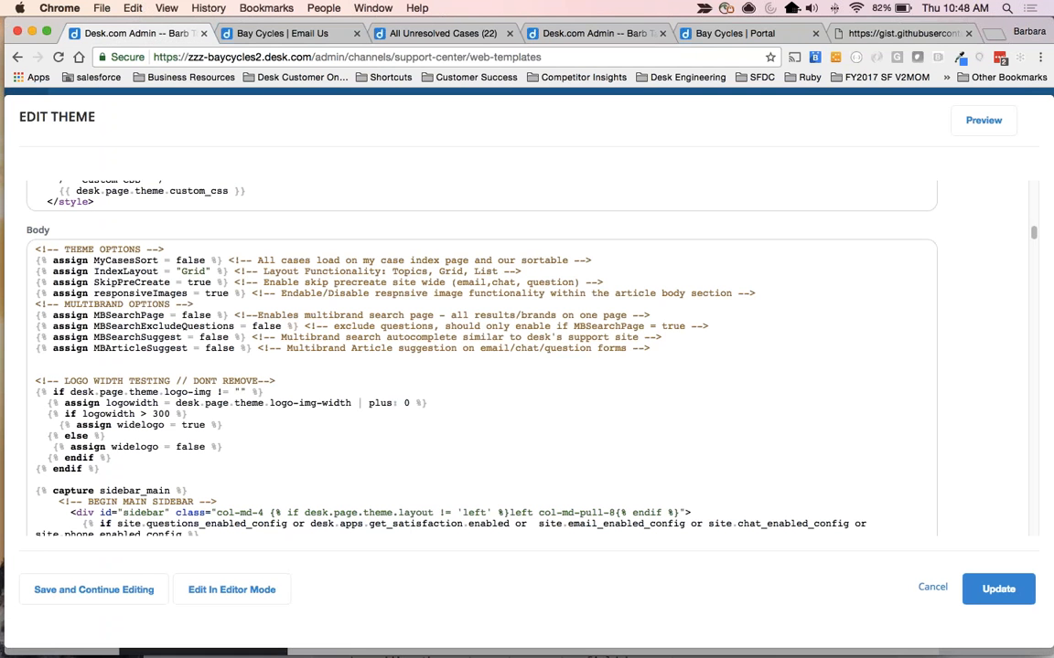
left_click(933, 587)
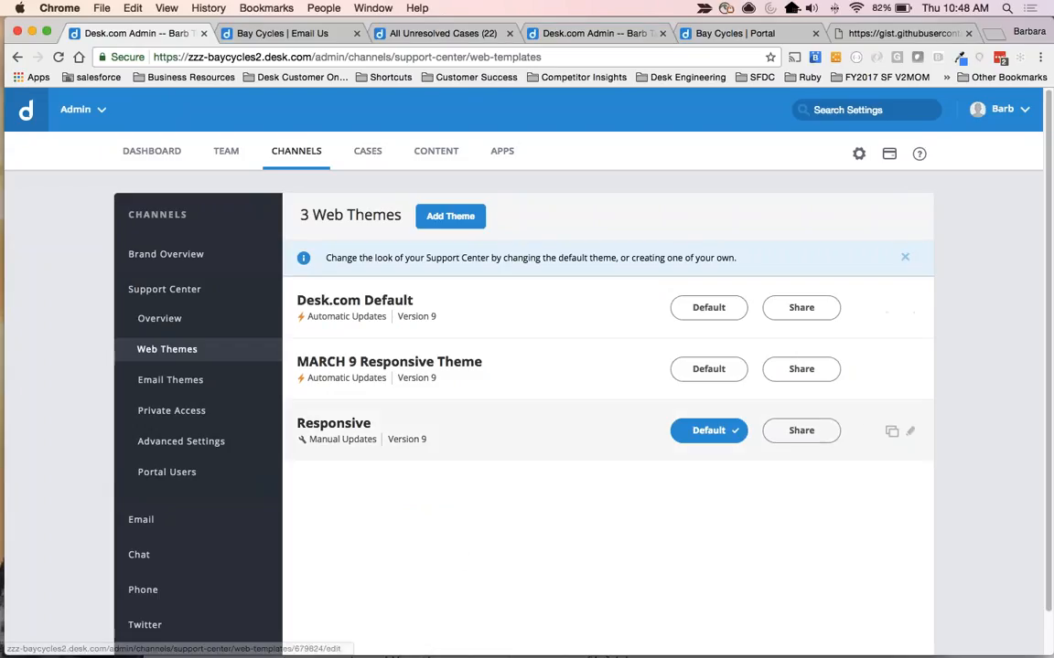
left_click(718, 33)
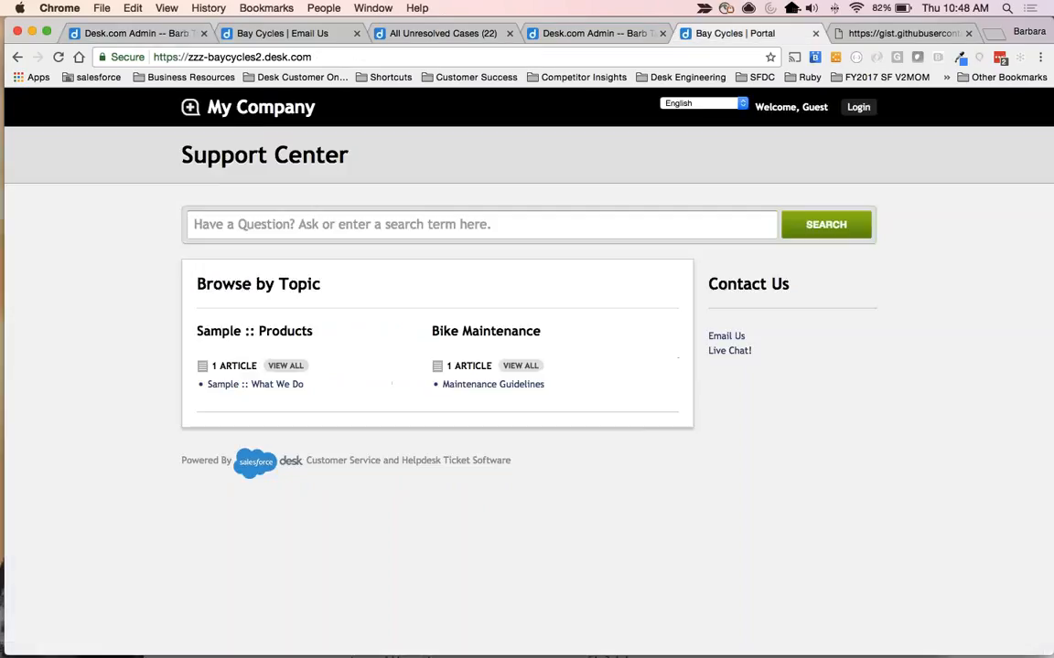
left_click(330, 58)
key("Return")
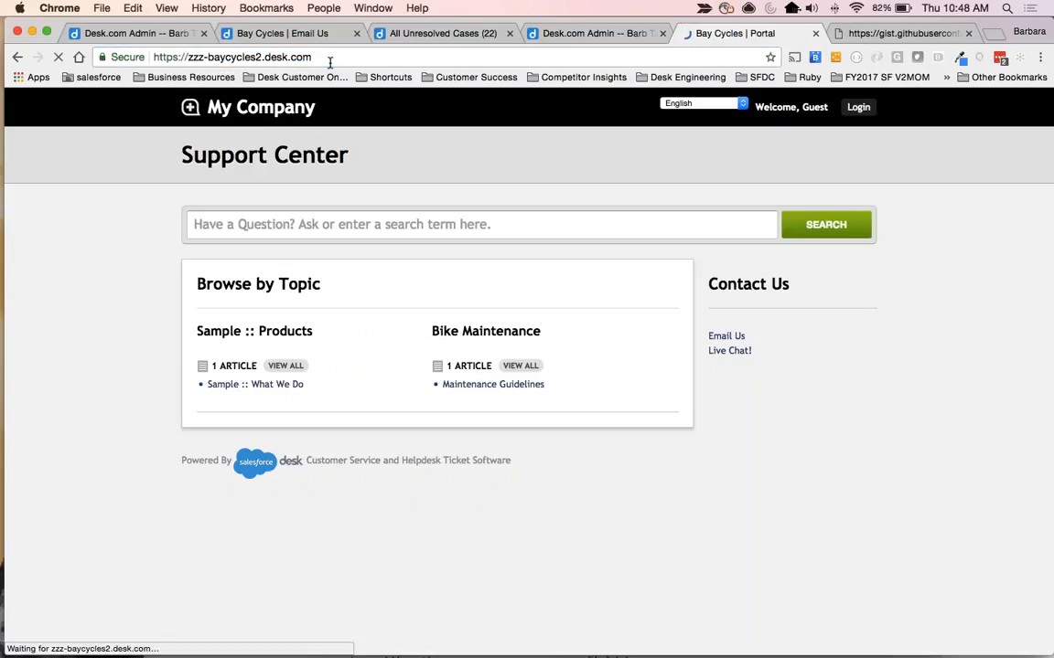
Go from the web themes admin page to the Content Management articles.
left_click(586, 33)
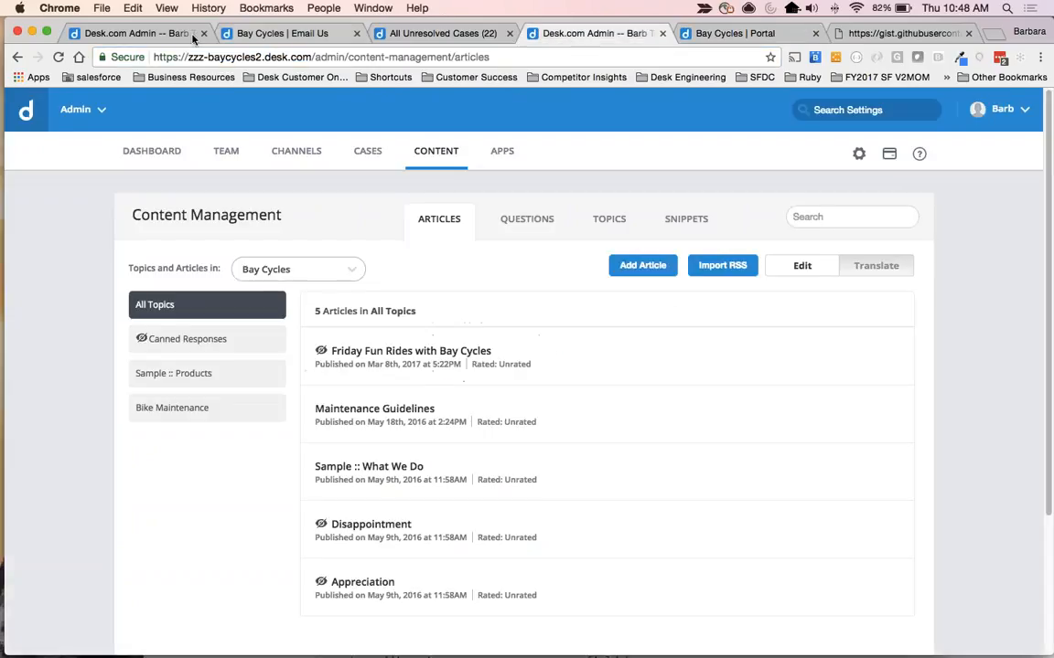
left_click(114, 33)
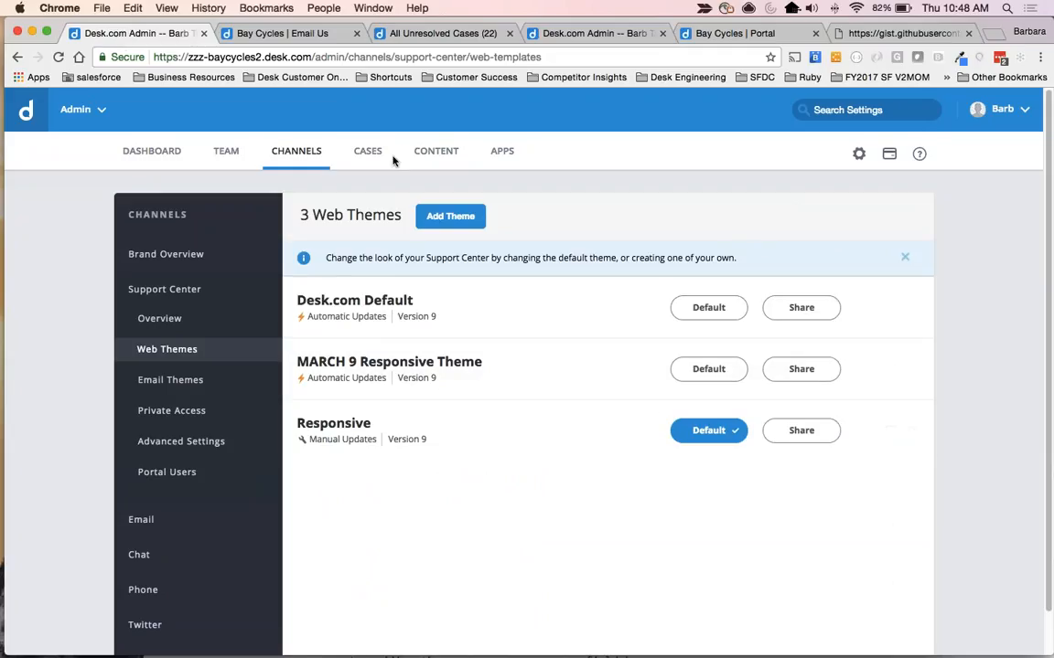
left_click(439, 152)
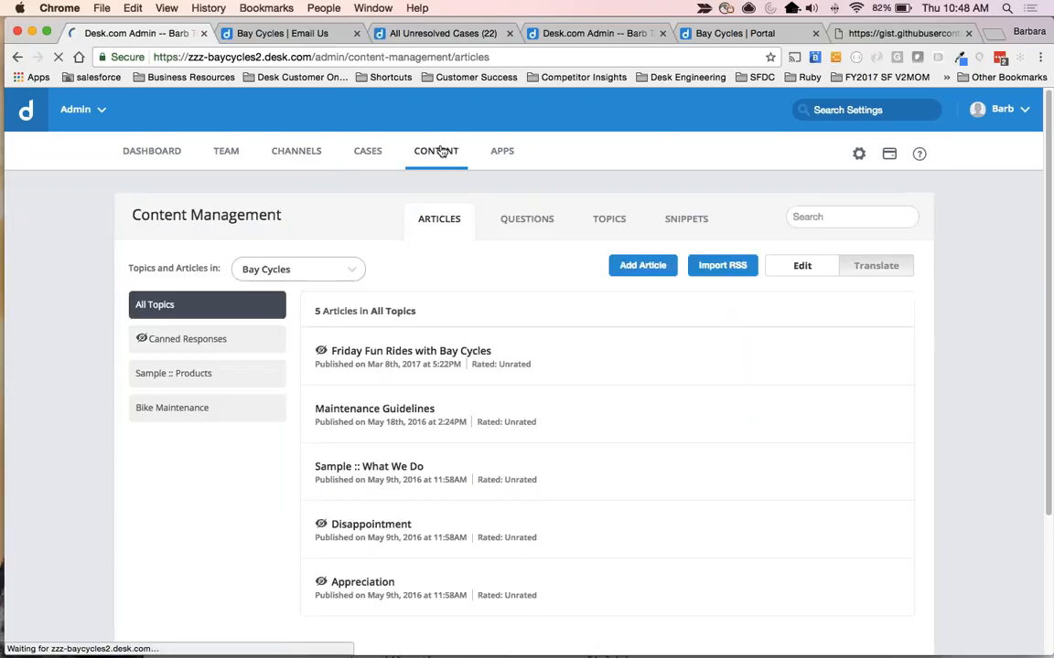
Check the current portal page, then add a topic named Events in Content Management with Bay Cycles as its relevant brand.
left_click(695, 34)
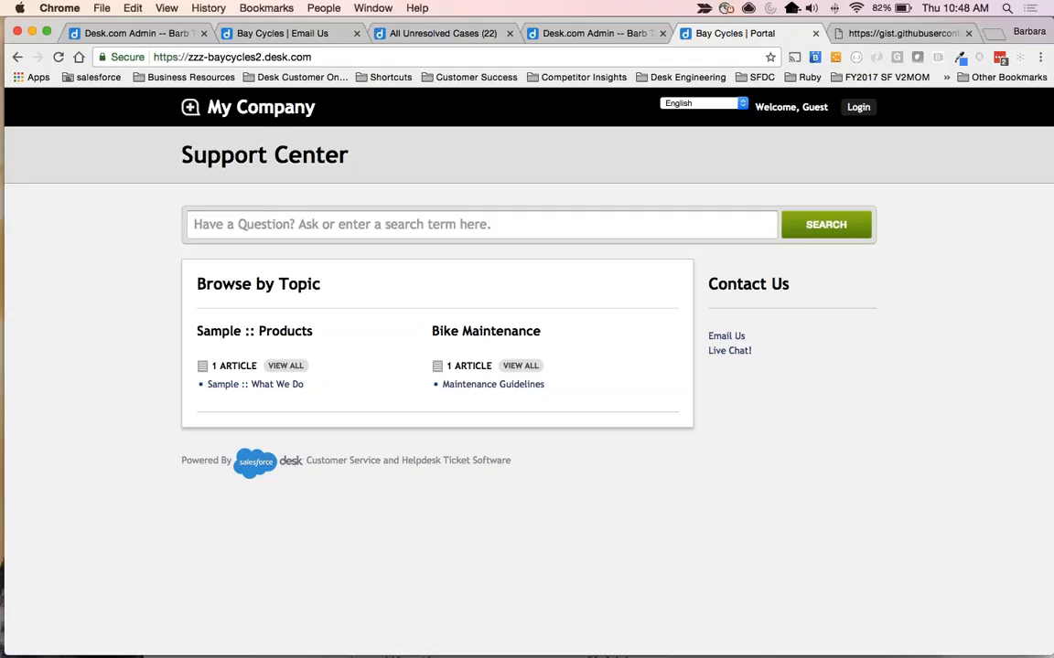
left_click(137, 33)
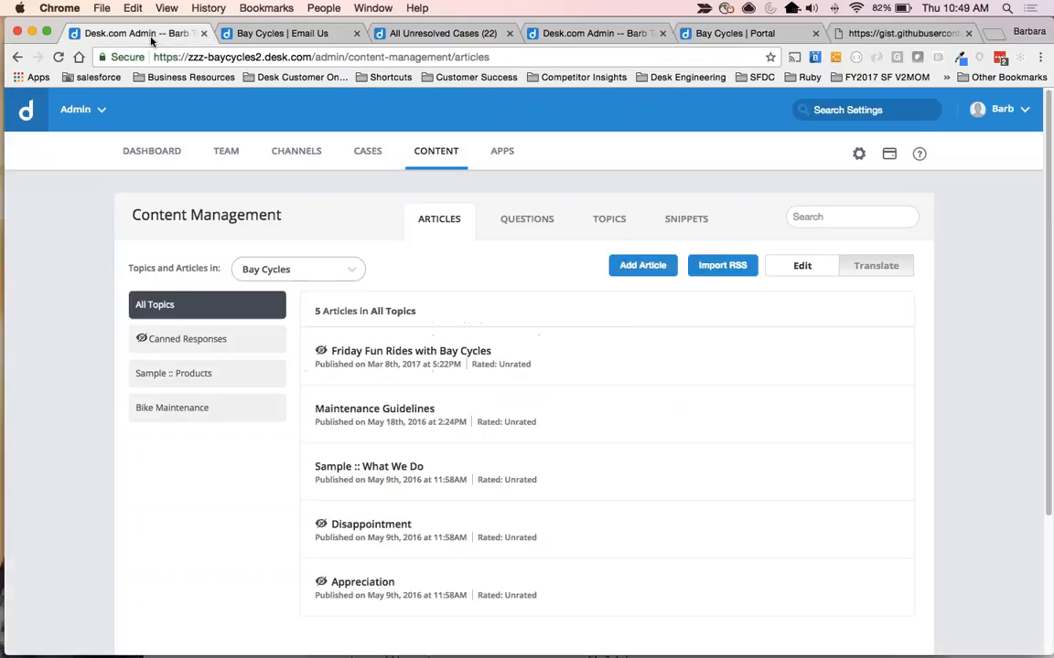
left_click(604, 223)
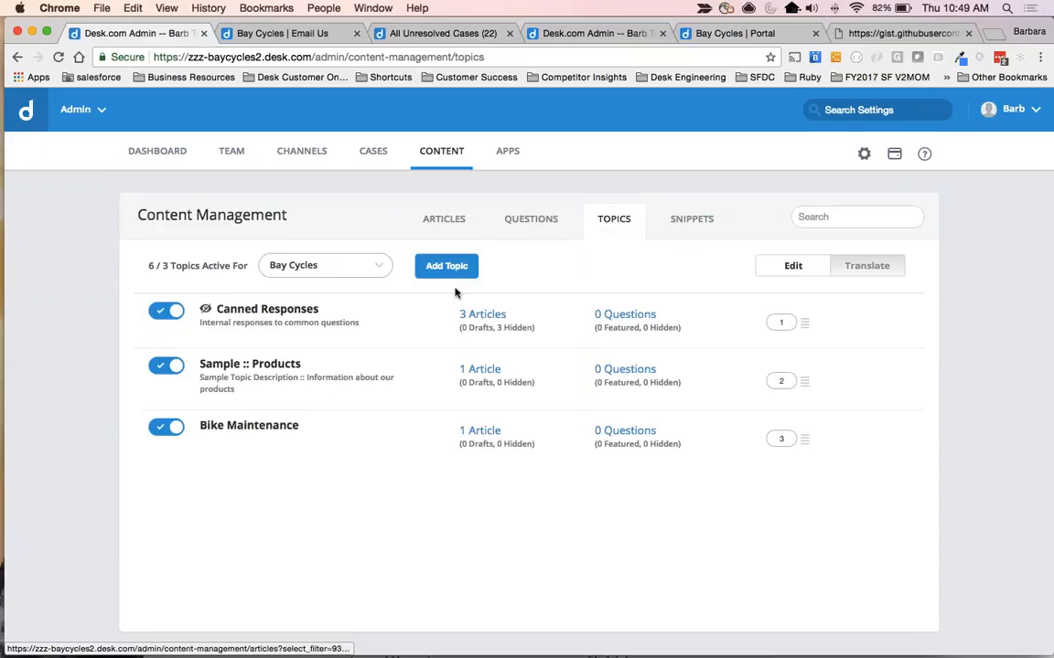
left_click(447, 268)
type("Events")
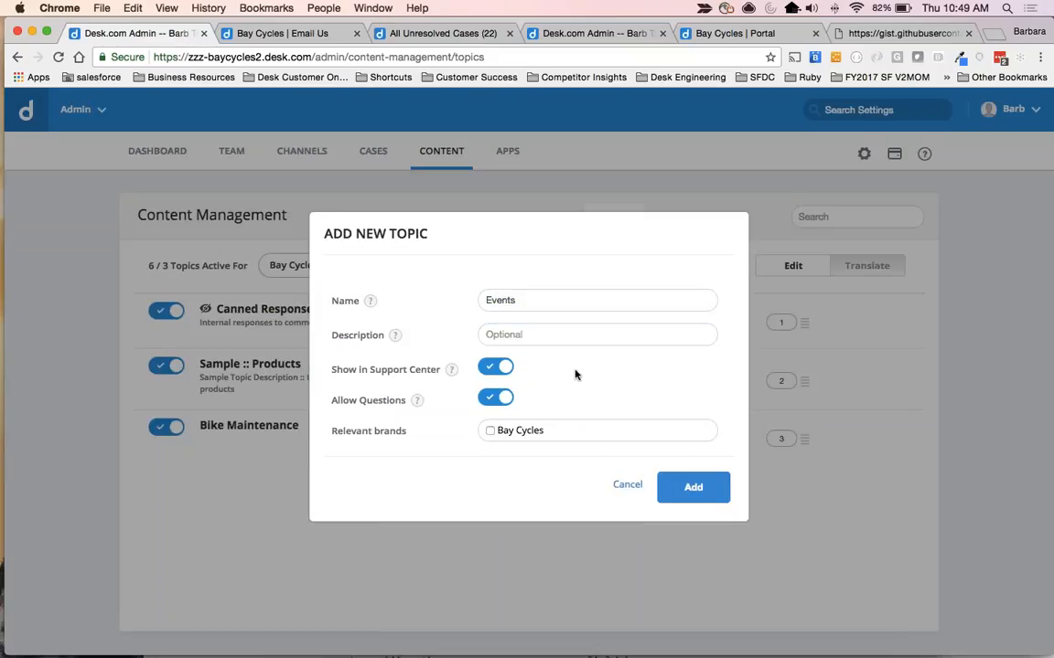
left_click(490, 431)
left_click(686, 492)
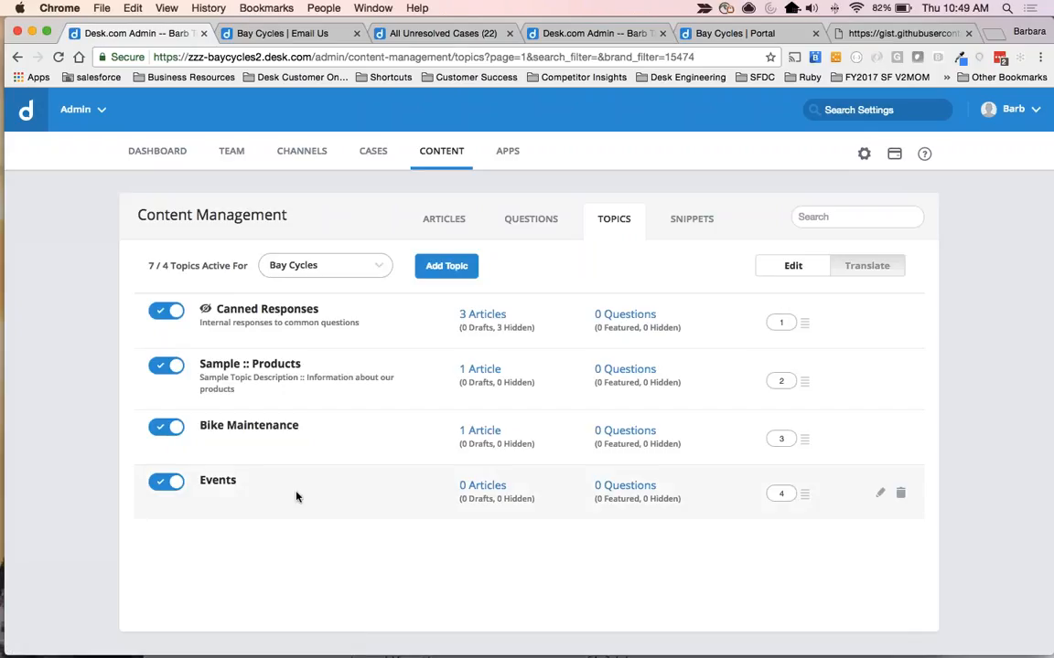
Open the article Friday Fun Rides with Bay Cycles, enable Show in Support Center, and update it.
left_click(432, 219)
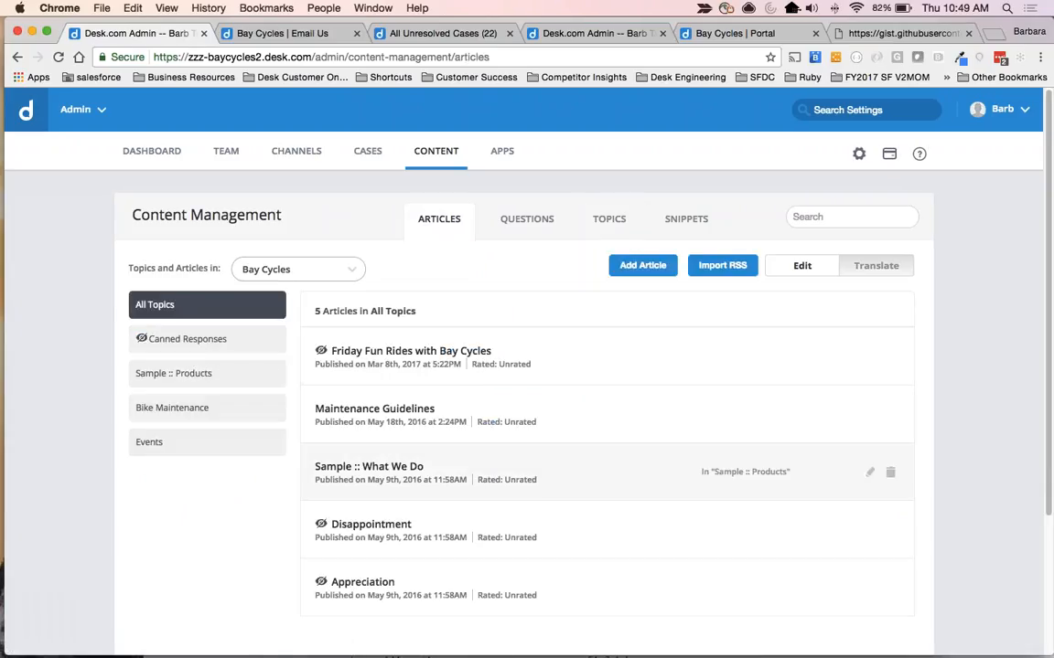
left_click(364, 352)
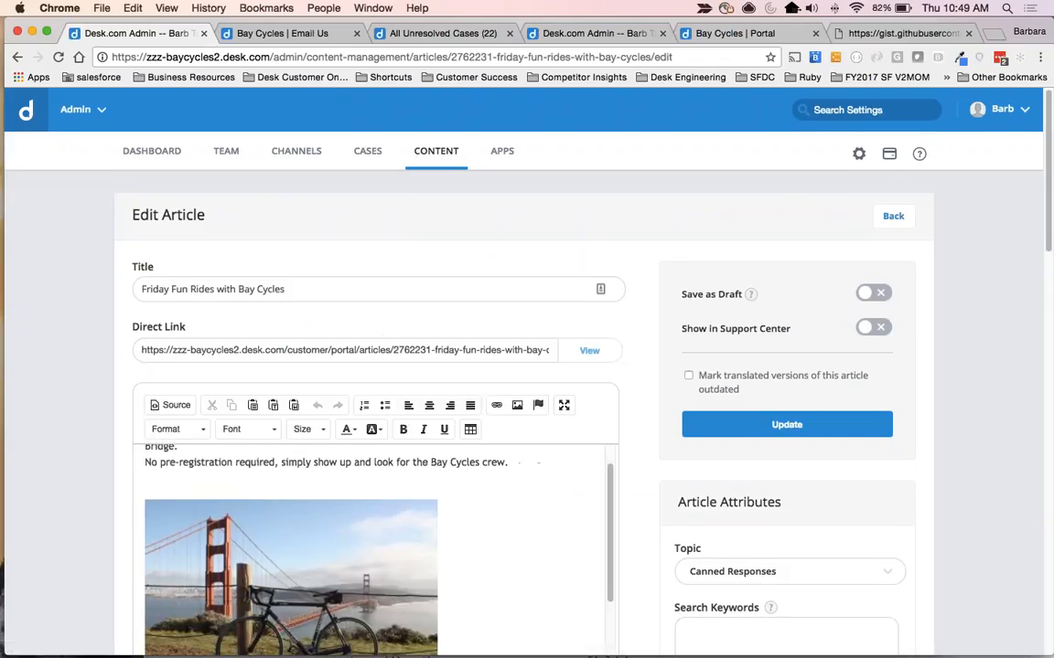
scroll(103, 526, "down", 5)
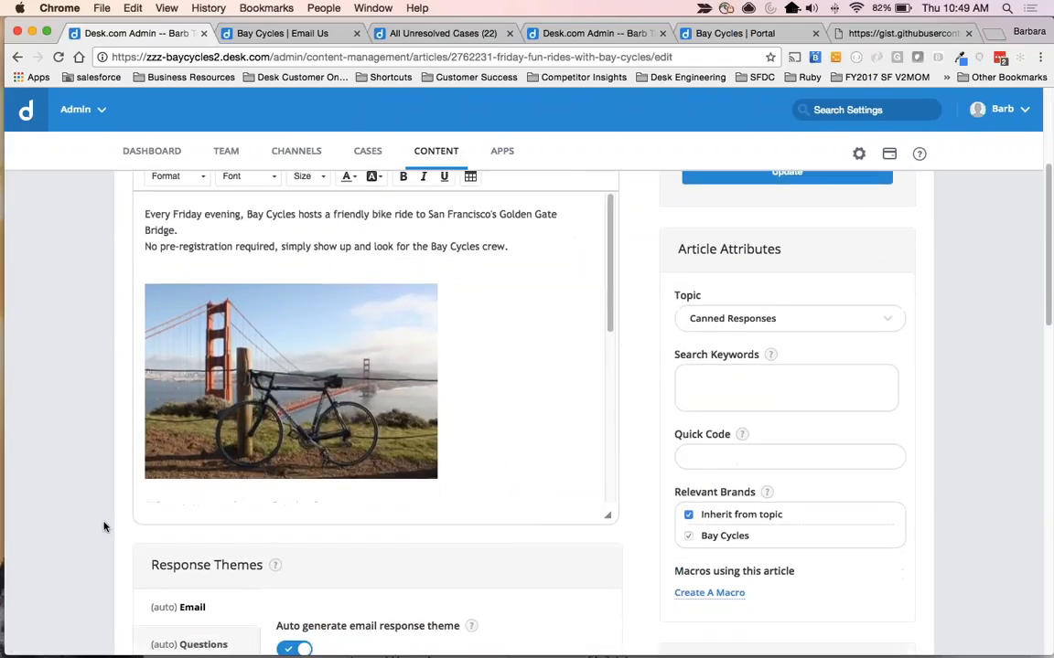
scroll(103, 527, "up", 5)
scroll(103, 527, "down", 3)
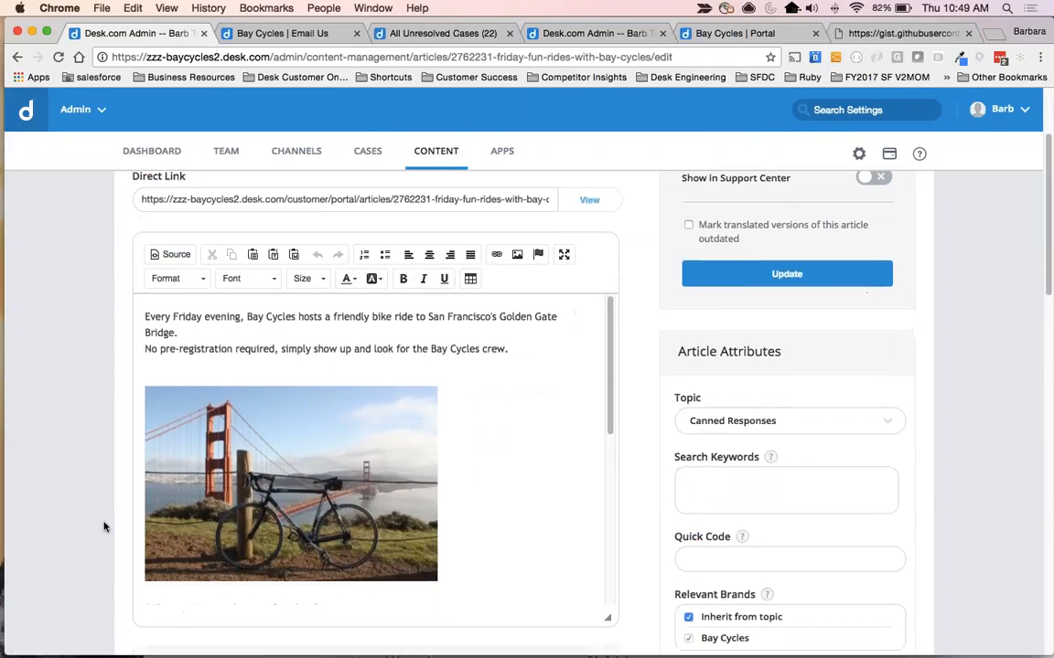
scroll(103, 527, "up", 2)
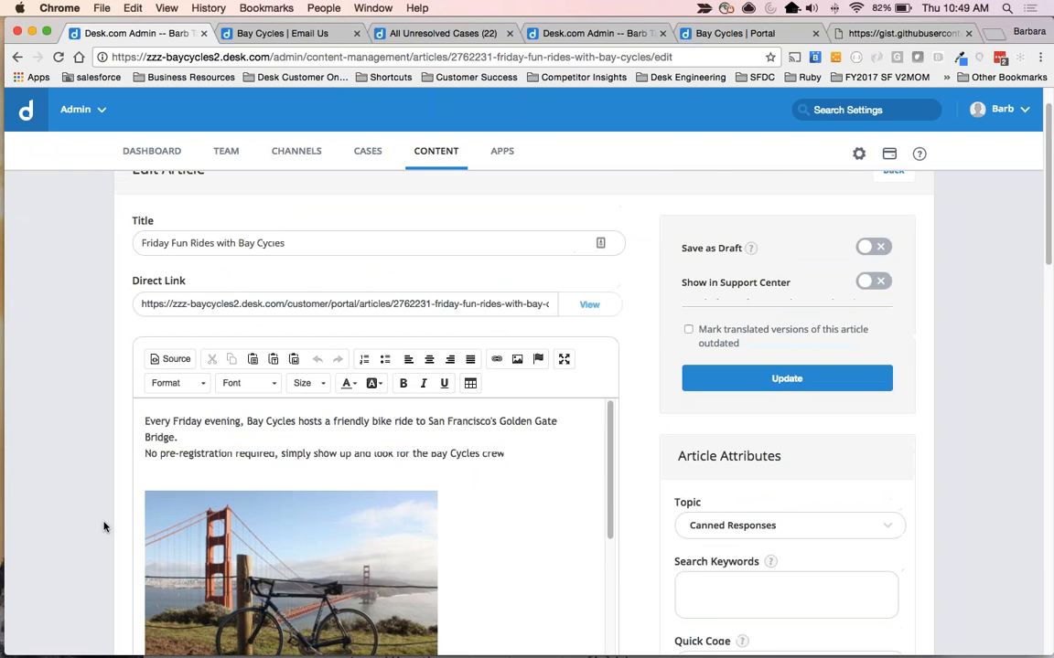
left_click(873, 282)
scroll(786, 421, "down", 5)
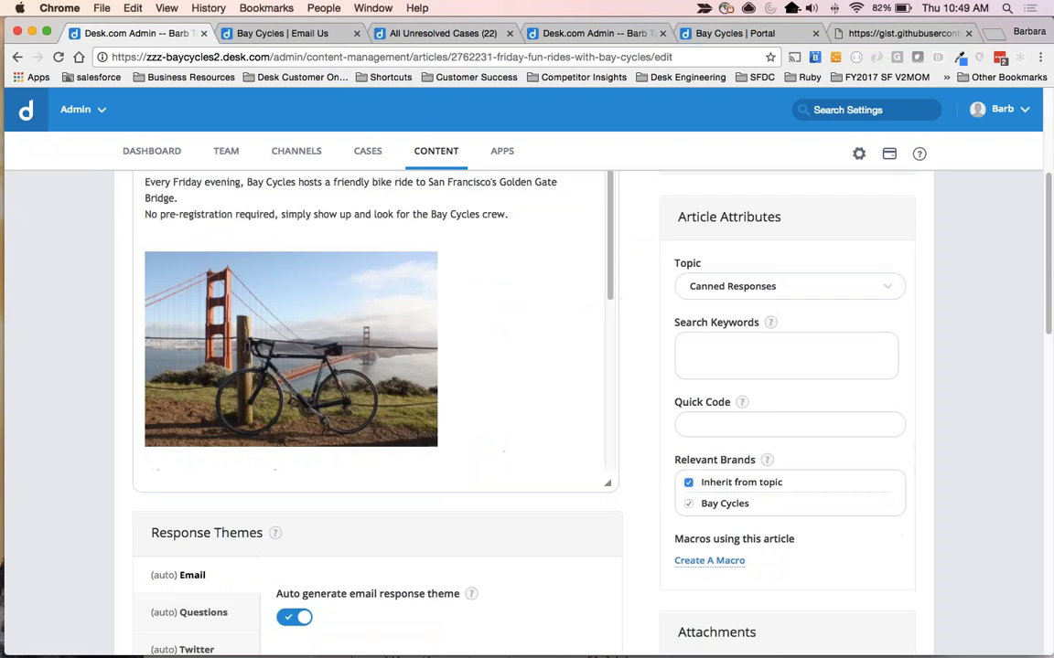
scroll(786, 421, "up", 6)
left_click(787, 431)
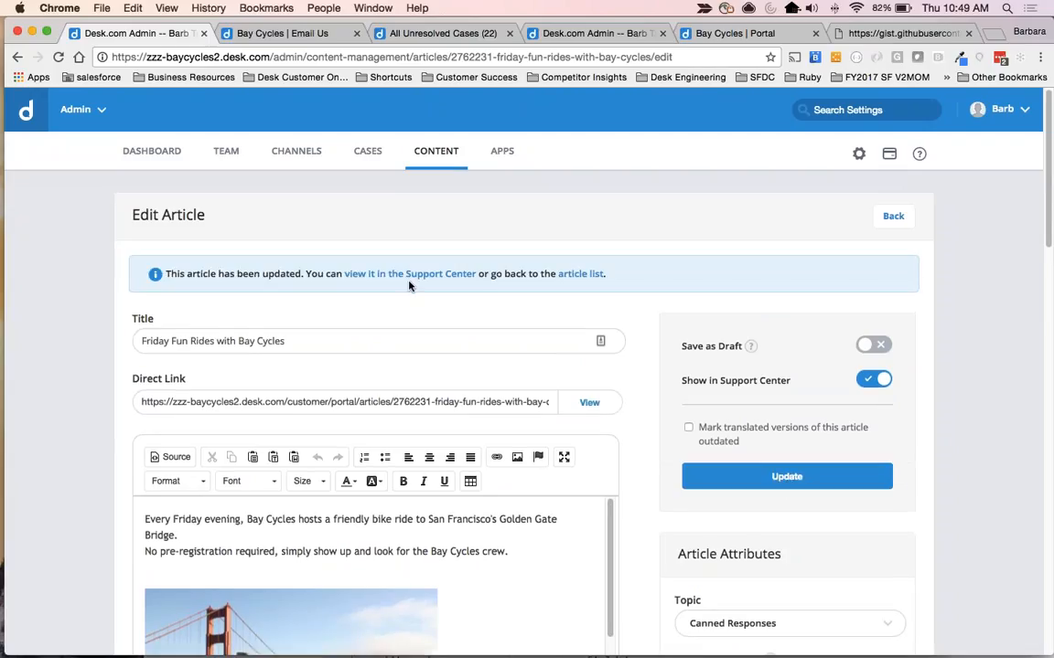
View the Friday Fun Rides article in the Support Center and examine its content and breadcrumb.
left_click(589, 406)
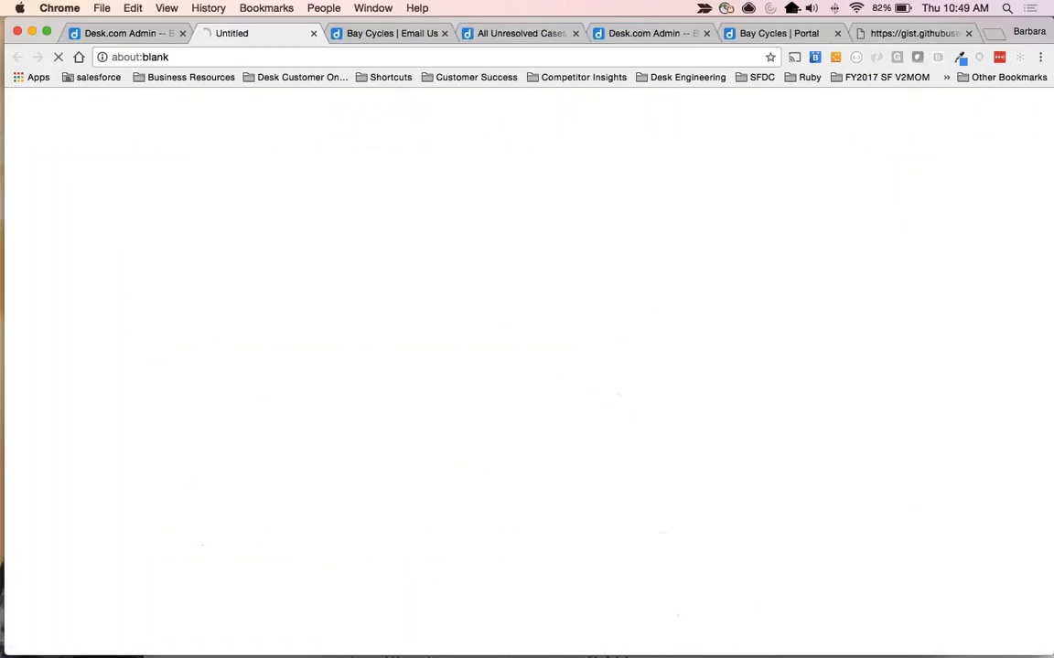
scroll(637, 577, "down", 5)
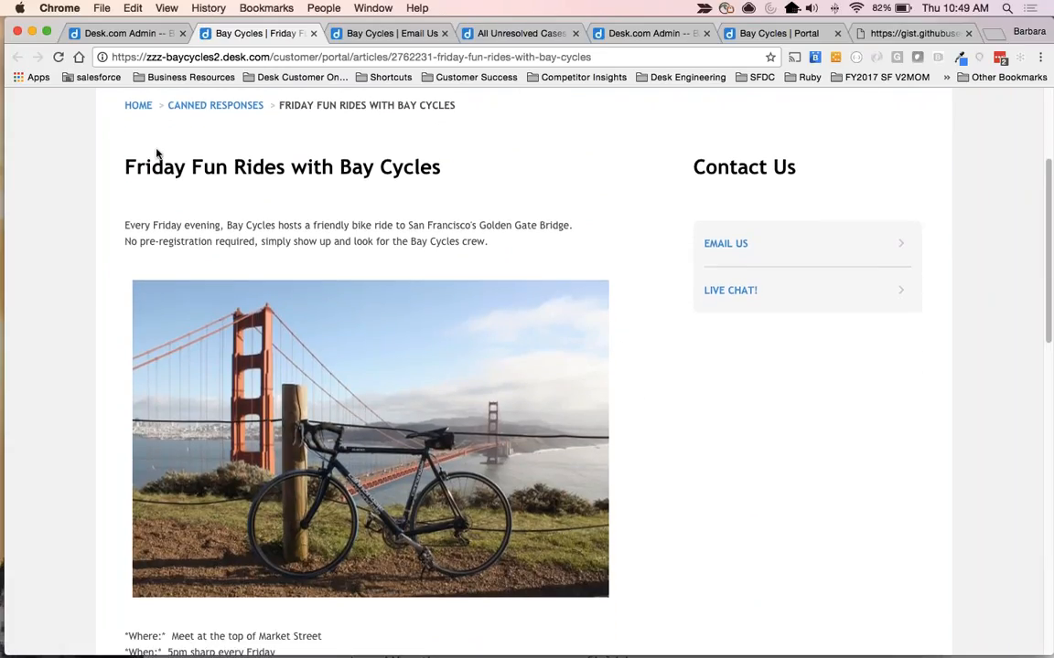
scroll(653, 548, "down", 1)
scroll(653, 548, "down", 15)
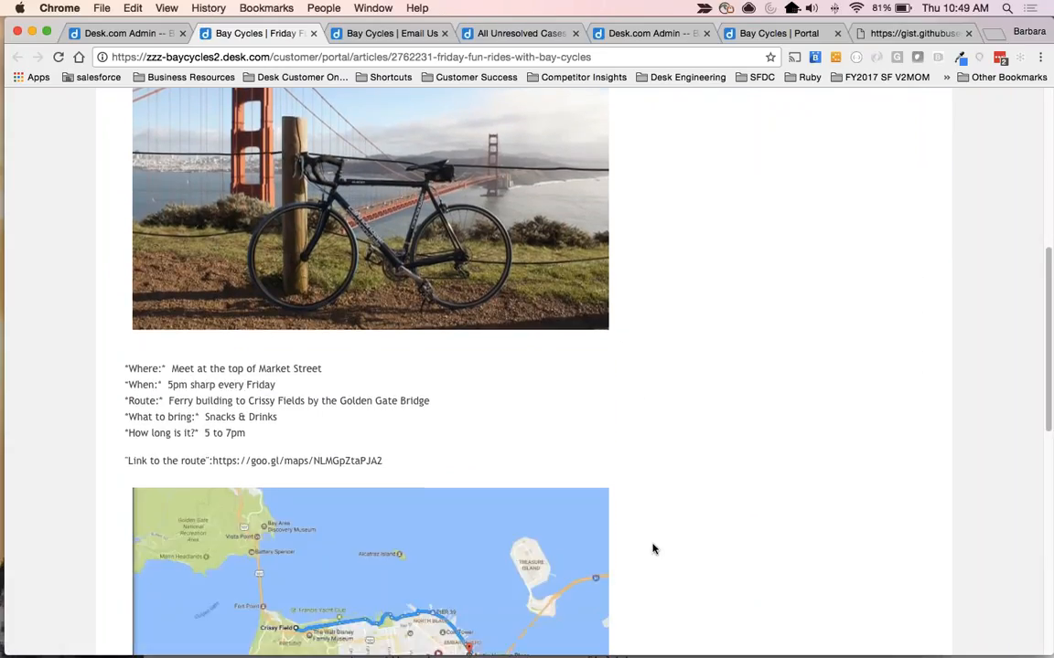
scroll(653, 548, "up", 20)
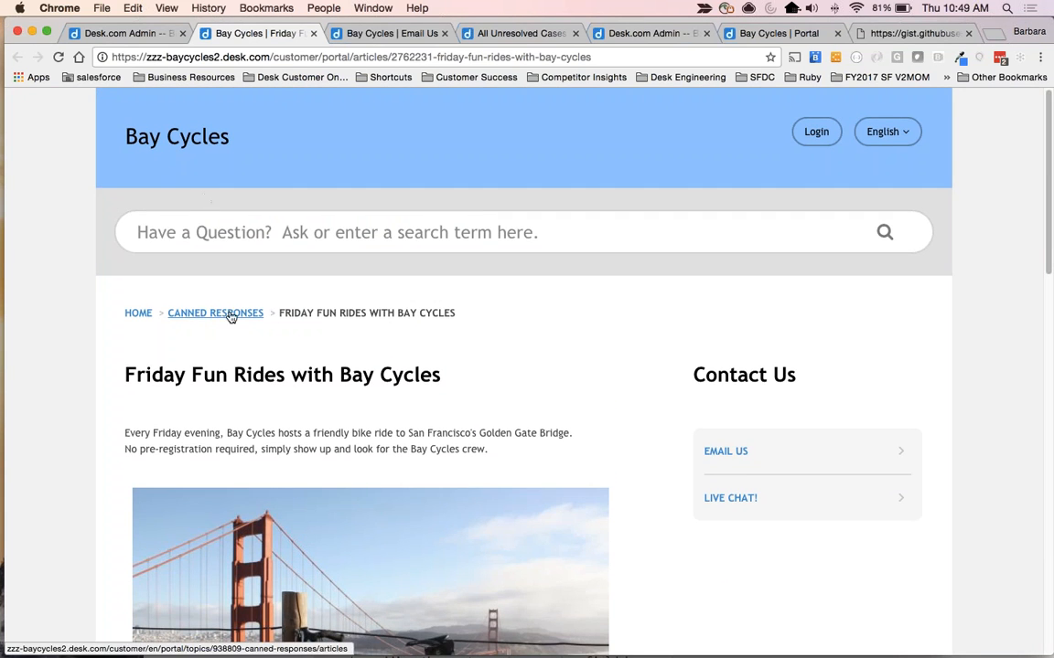
left_click_drag(286, 313, 415, 312)
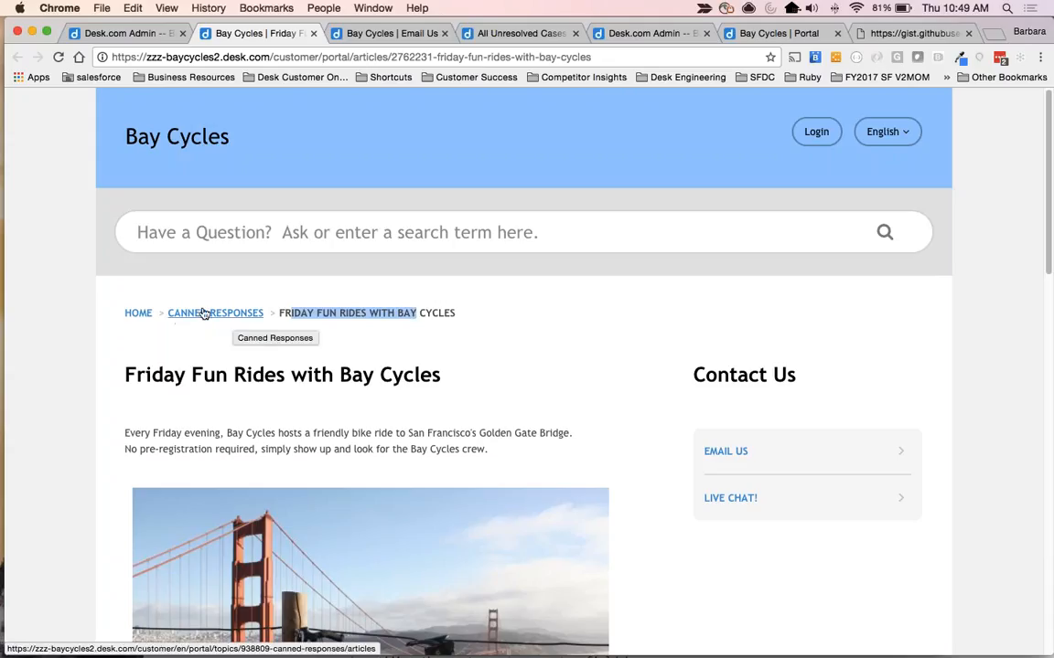
Return to the article's editor, set its topic to Events, and update the article.
left_click(128, 33)
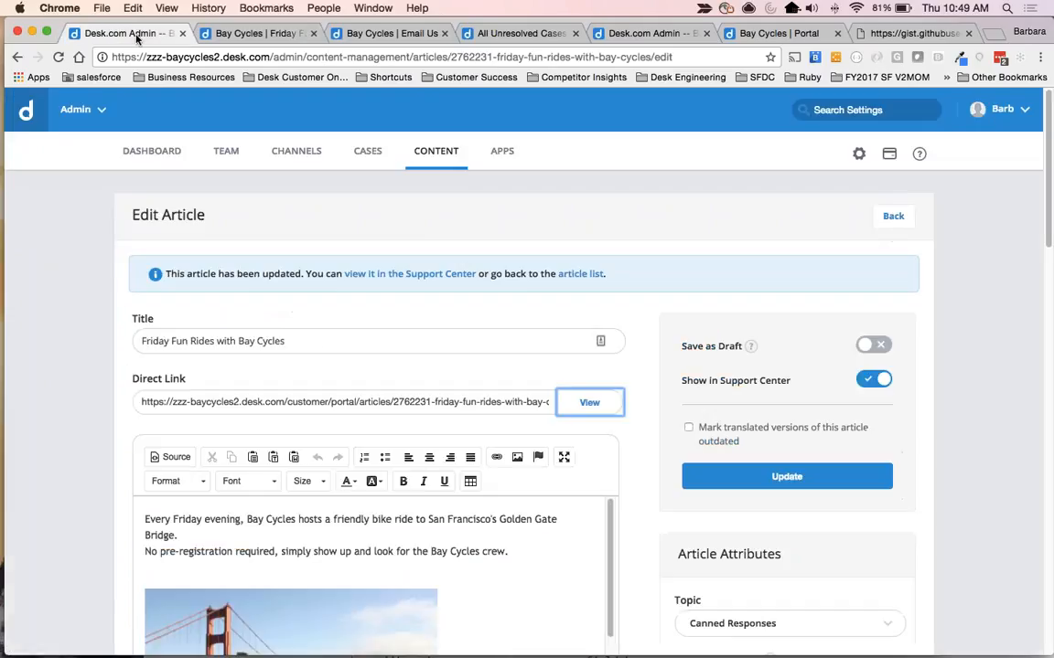
scroll(500, 327, "down", 4)
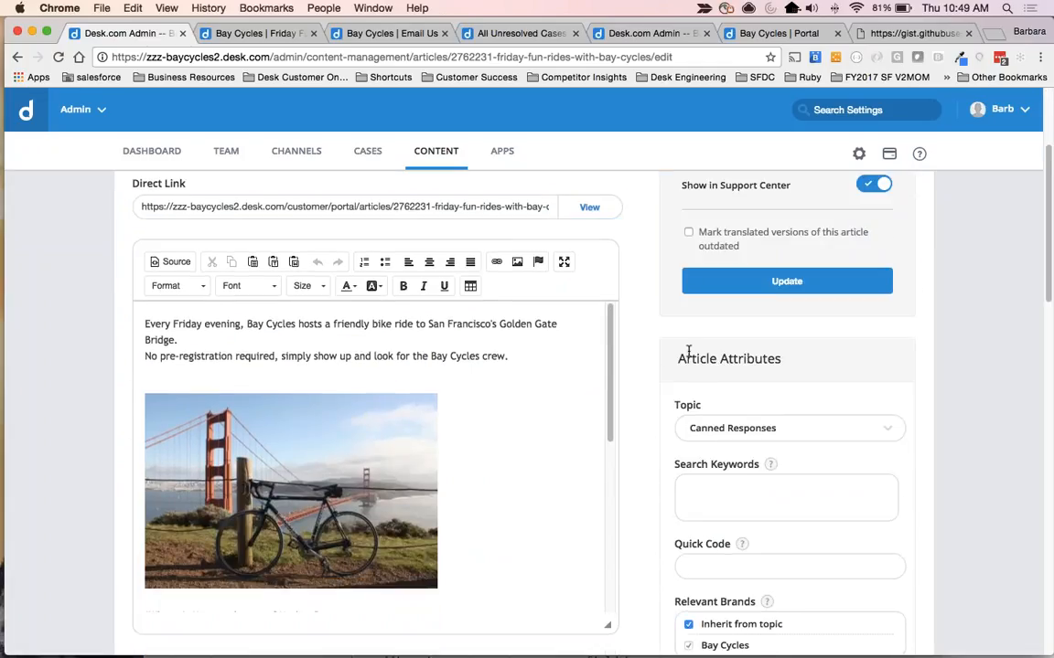
left_click_drag(675, 358, 809, 364)
left_click(705, 429)
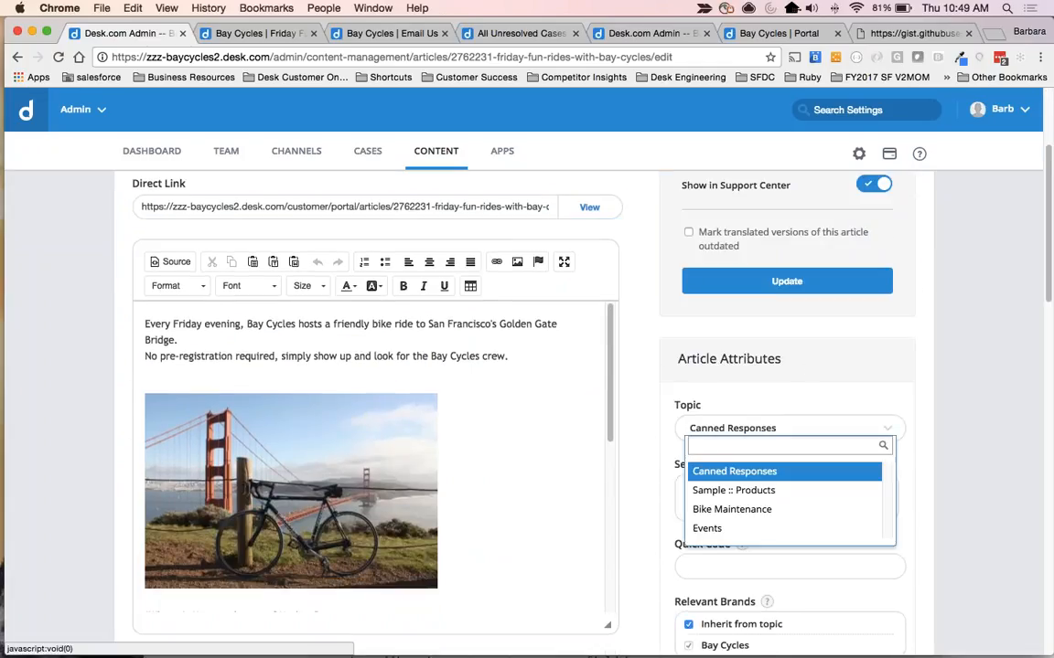
left_click(706, 529)
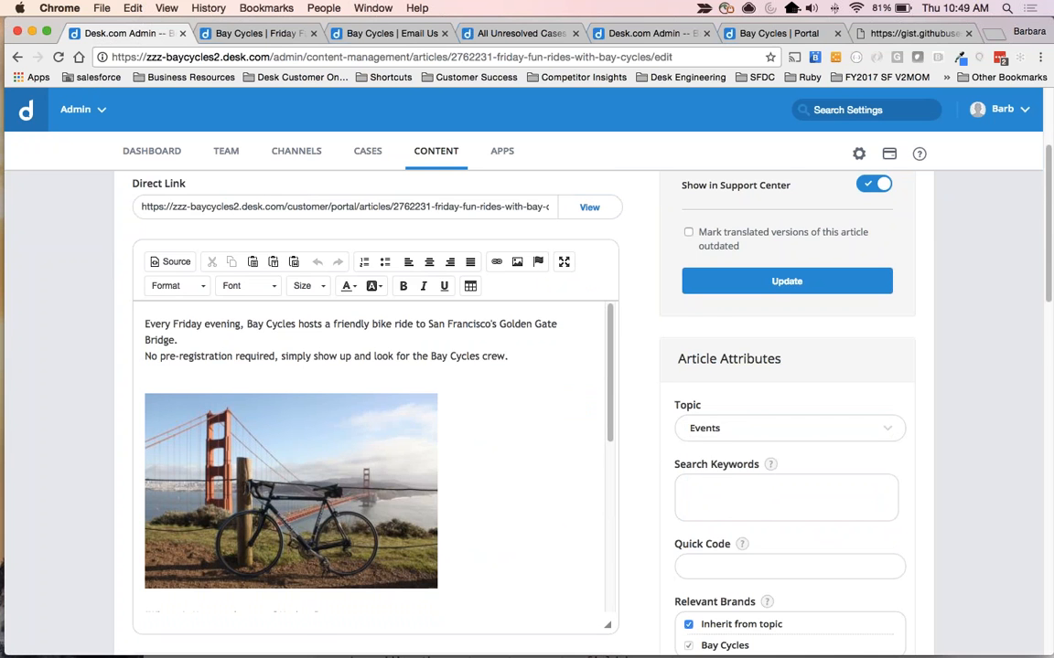
scroll(896, 448, "down", 3)
scroll(897, 448, "up", 3)
left_click(786, 272)
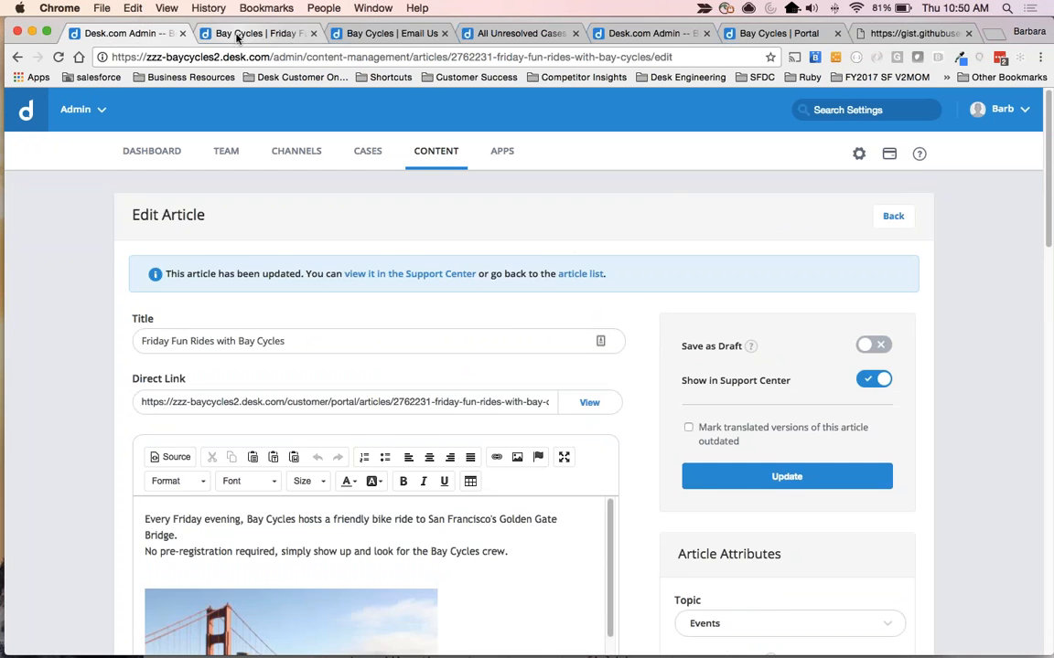
Reload the published article, go to the portal home, and reopen Friday Fun Rides from the Events topic to review it.
left_click(238, 33)
key("super+r")
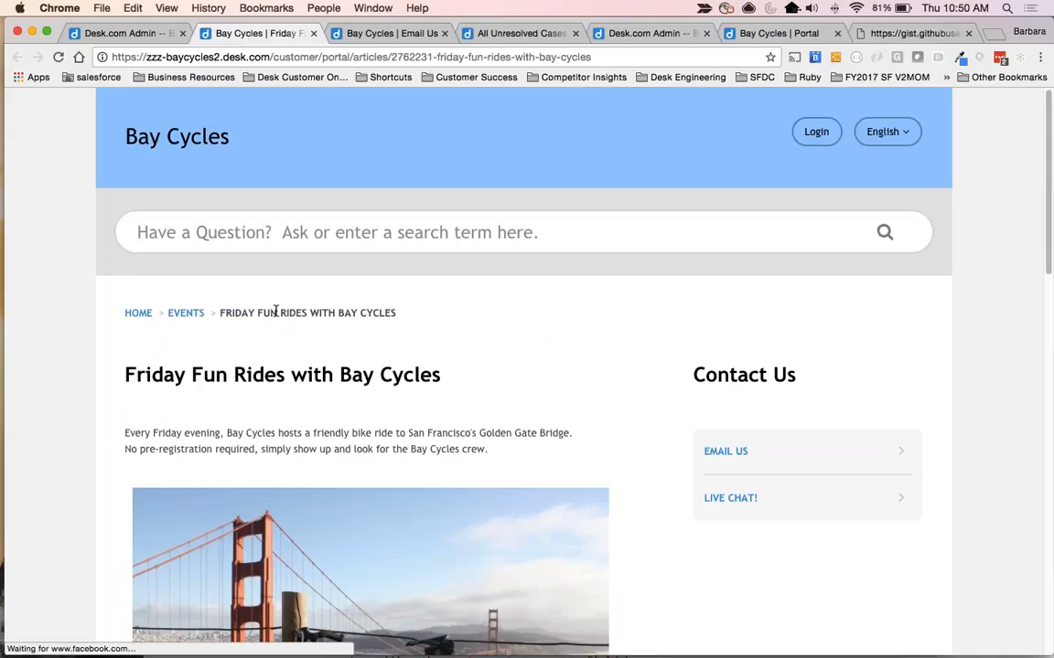
left_click(139, 313)
scroll(137, 384, "down", 3)
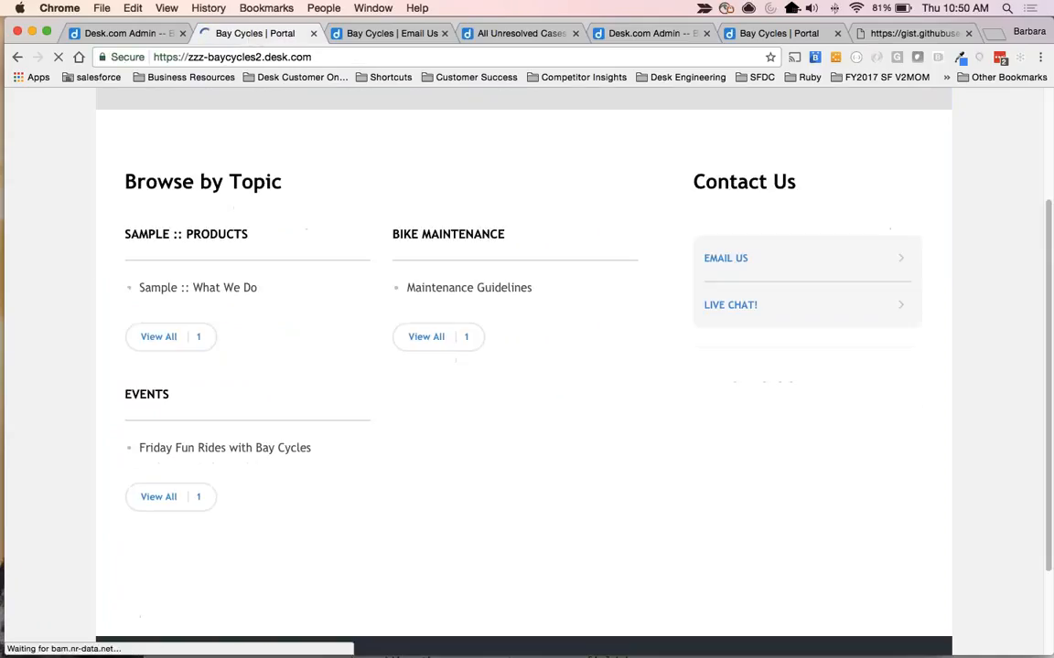
left_click(168, 451)
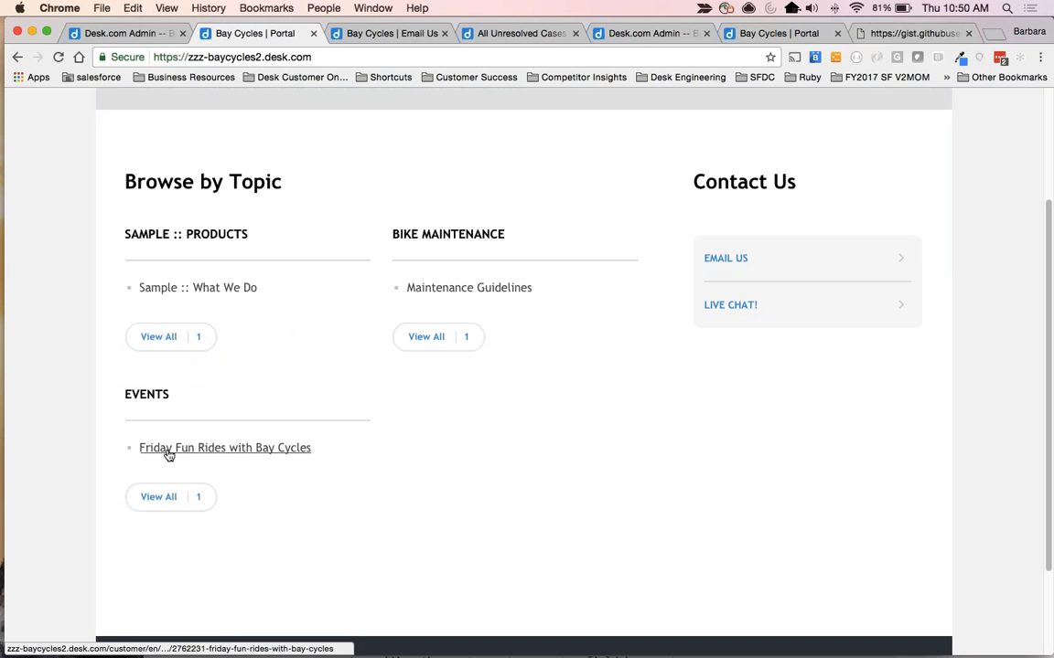
scroll(377, 450, "down", 10)
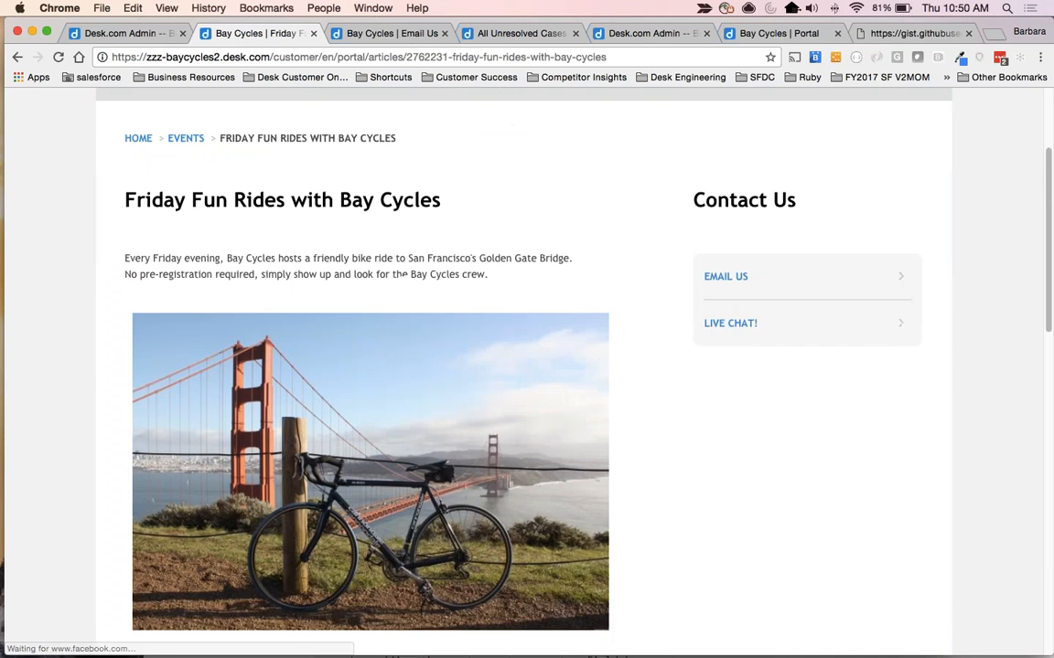
scroll(378, 449, "up", 10)
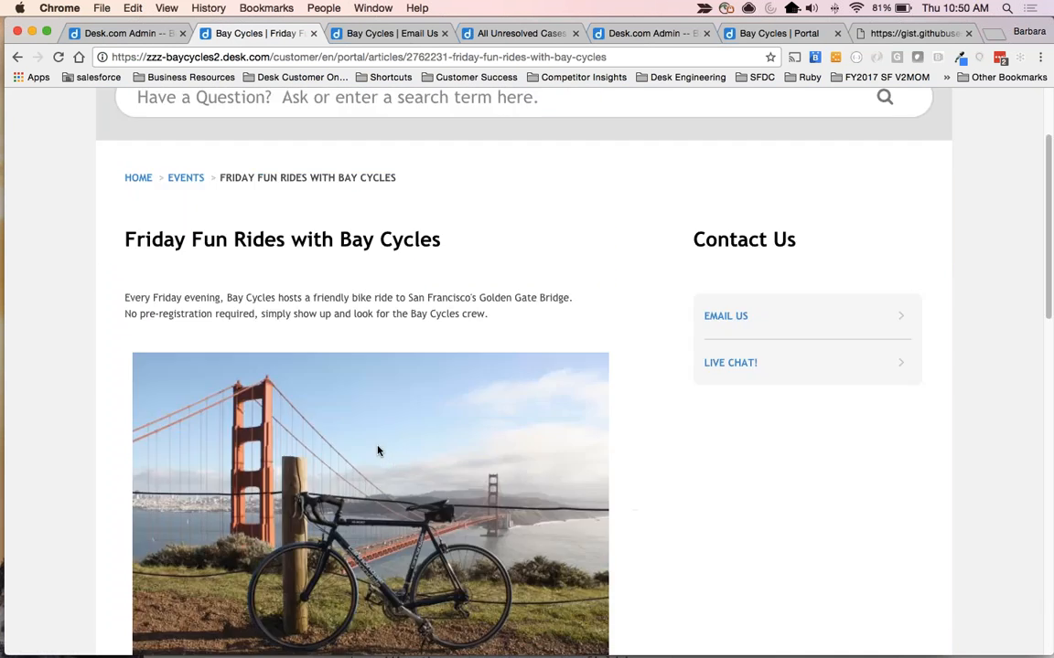
scroll(376, 447, "down", 3)
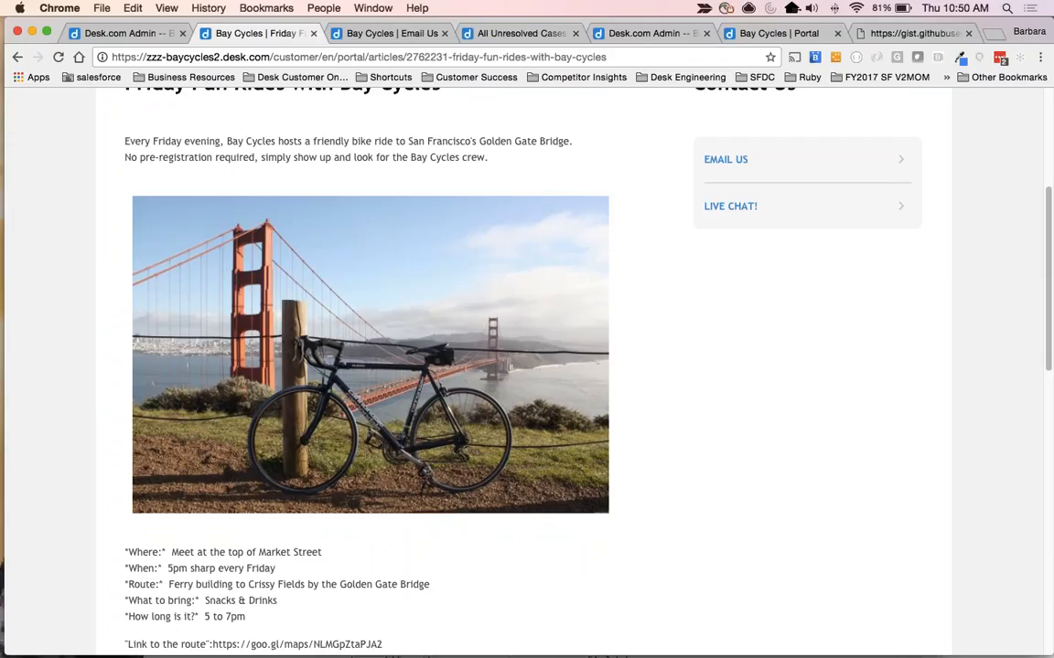
scroll(366, 339, "up", 3)
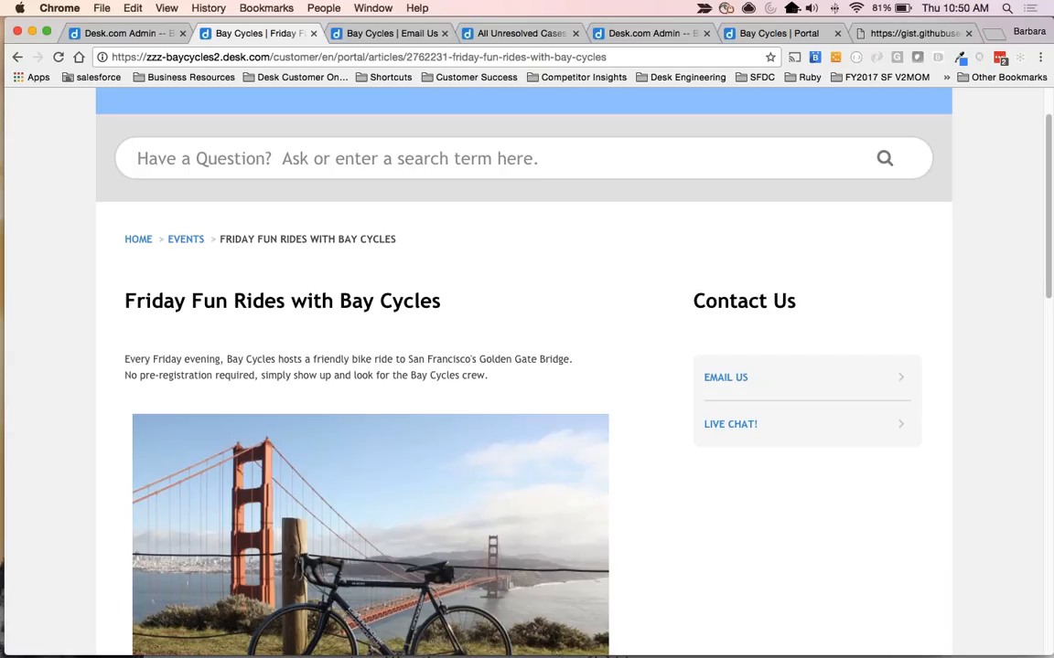
Open the portal's Email Us form and examine its fields, including the rider type question.
left_click(725, 378)
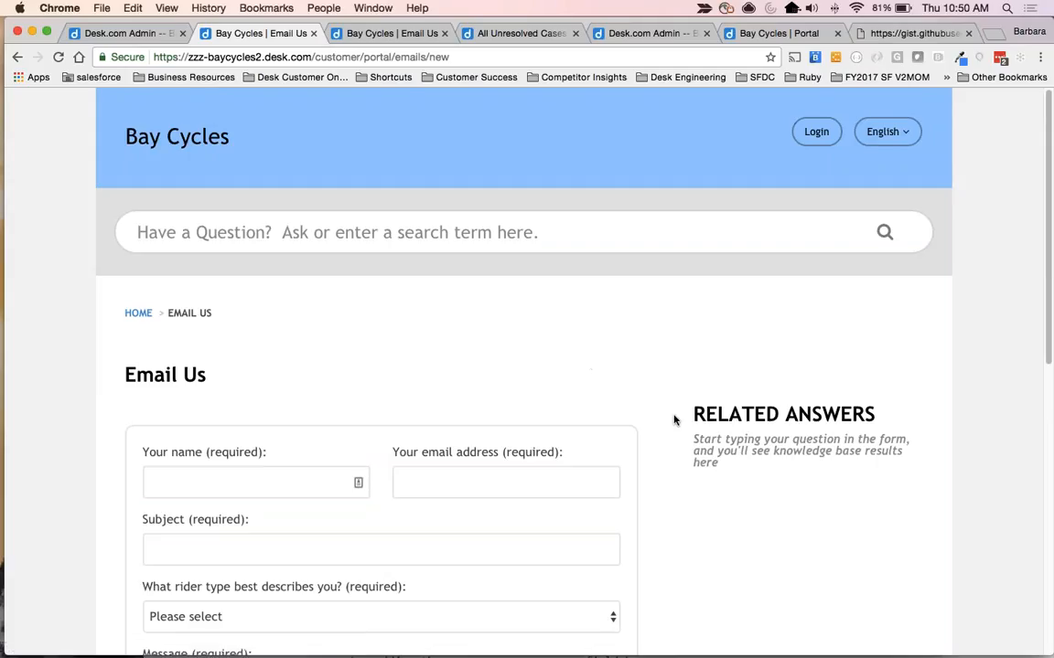
scroll(674, 420, "down", 5)
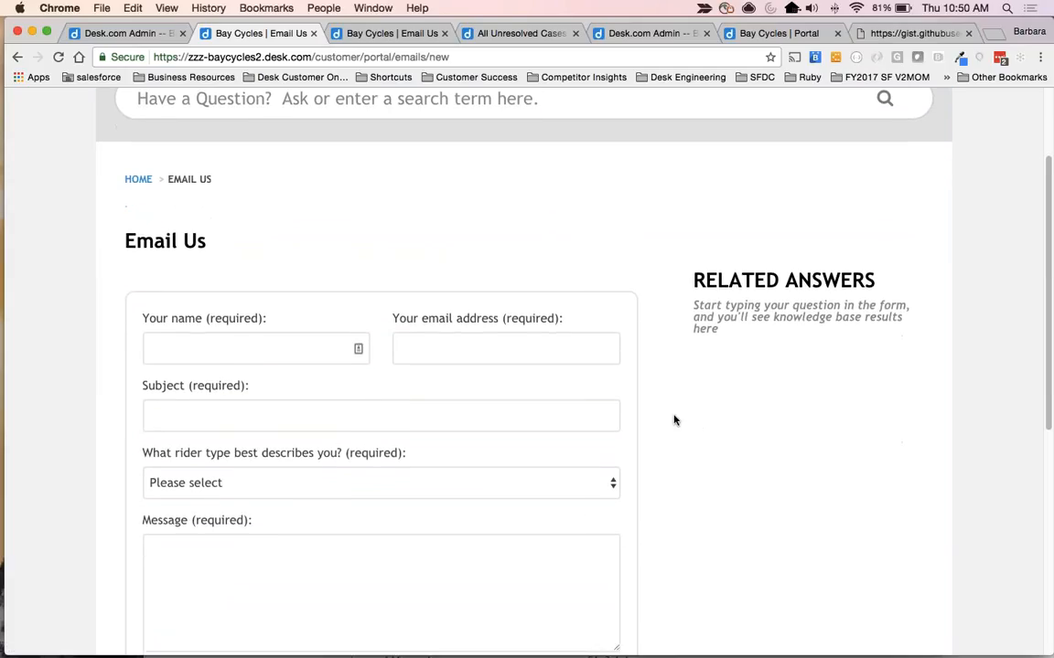
scroll(674, 420, "down", 2)
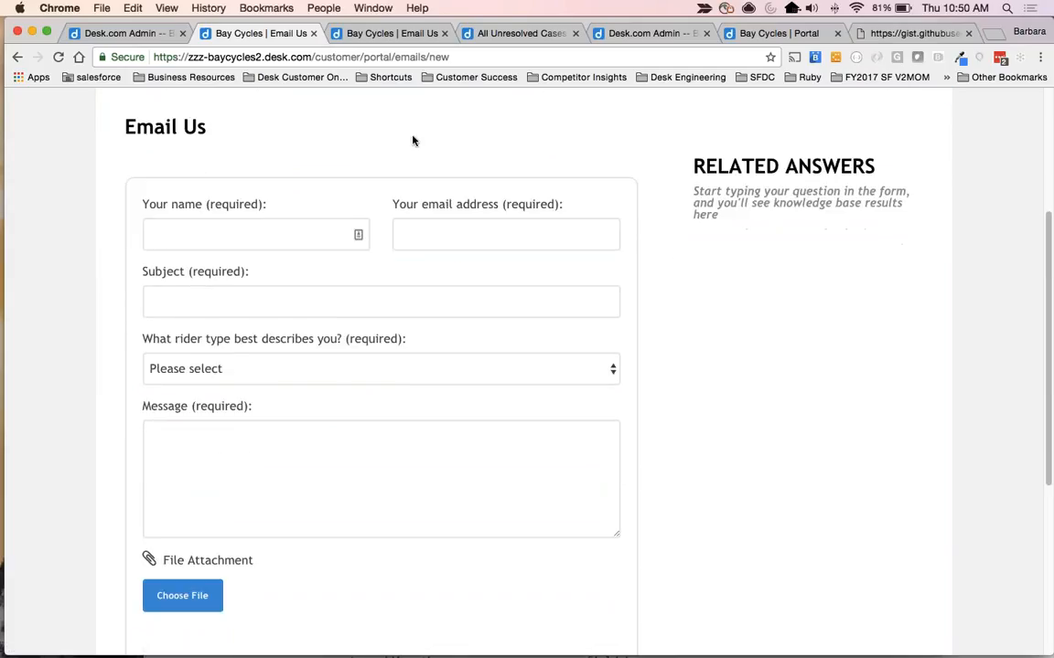
left_click_drag(144, 338, 404, 338)
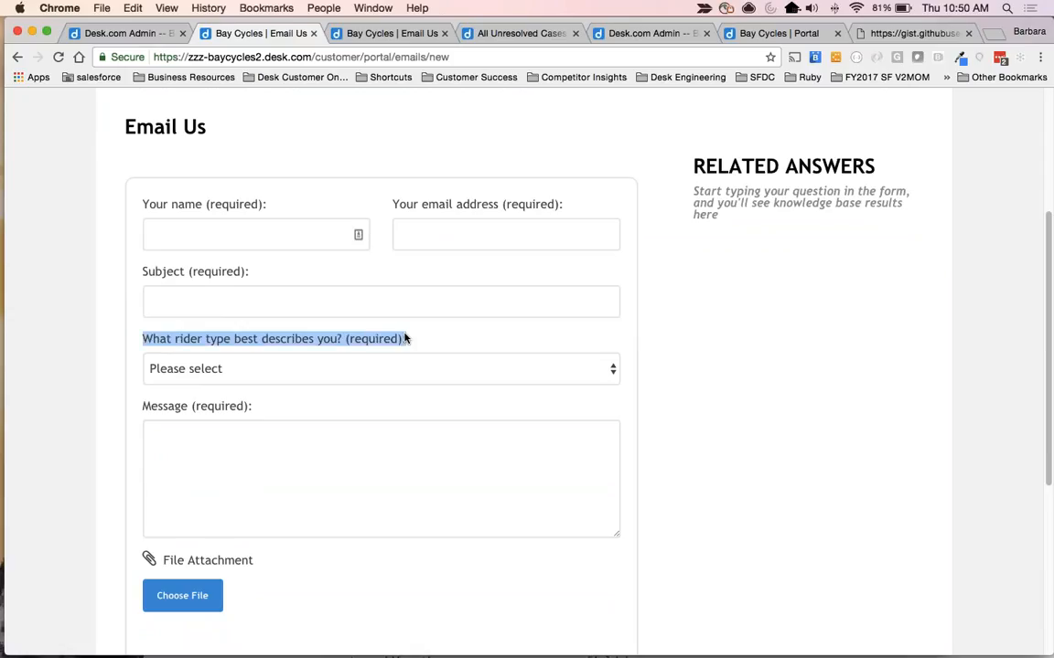
Step through the Email Us form's fields and examine the options of the rider type question.
left_click(208, 238)
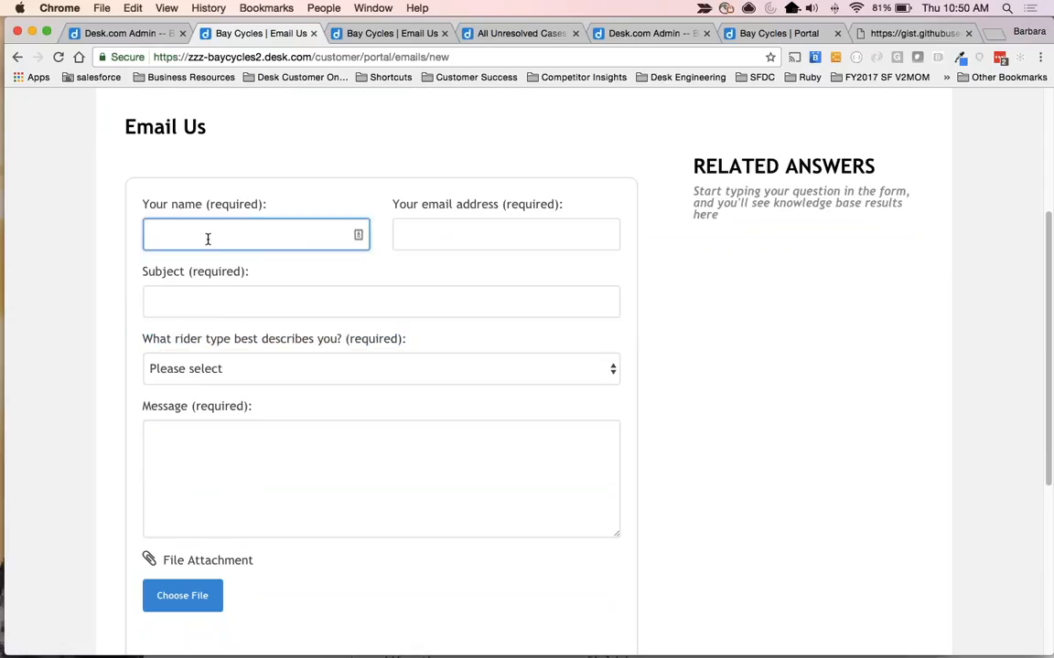
key("Tab")
key("Tab")
key("Tab")
key("Tab")
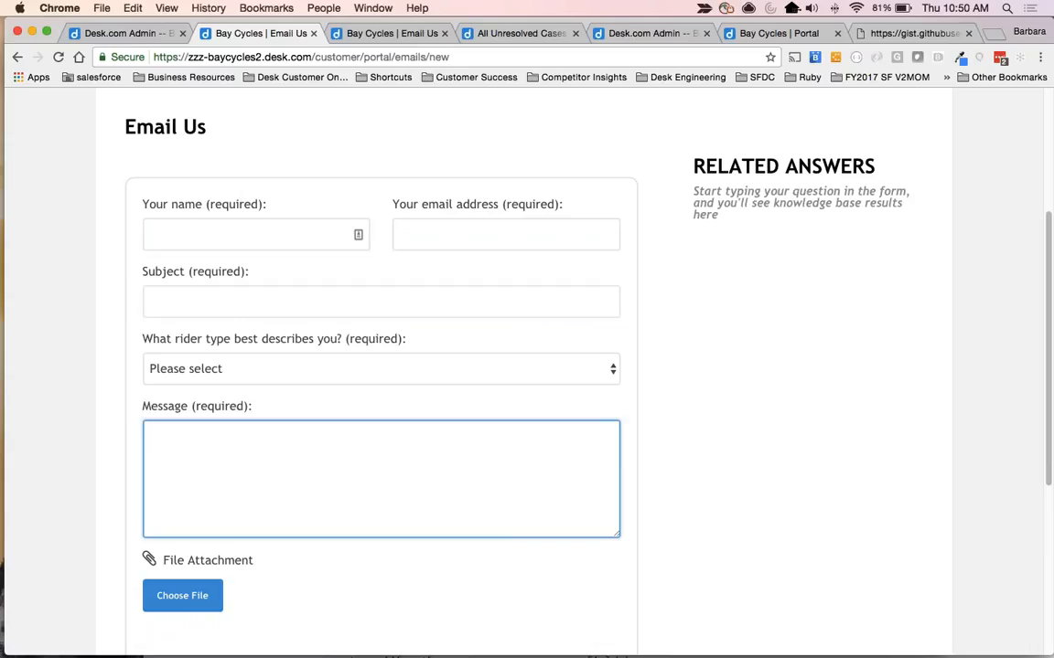
left_click(254, 371)
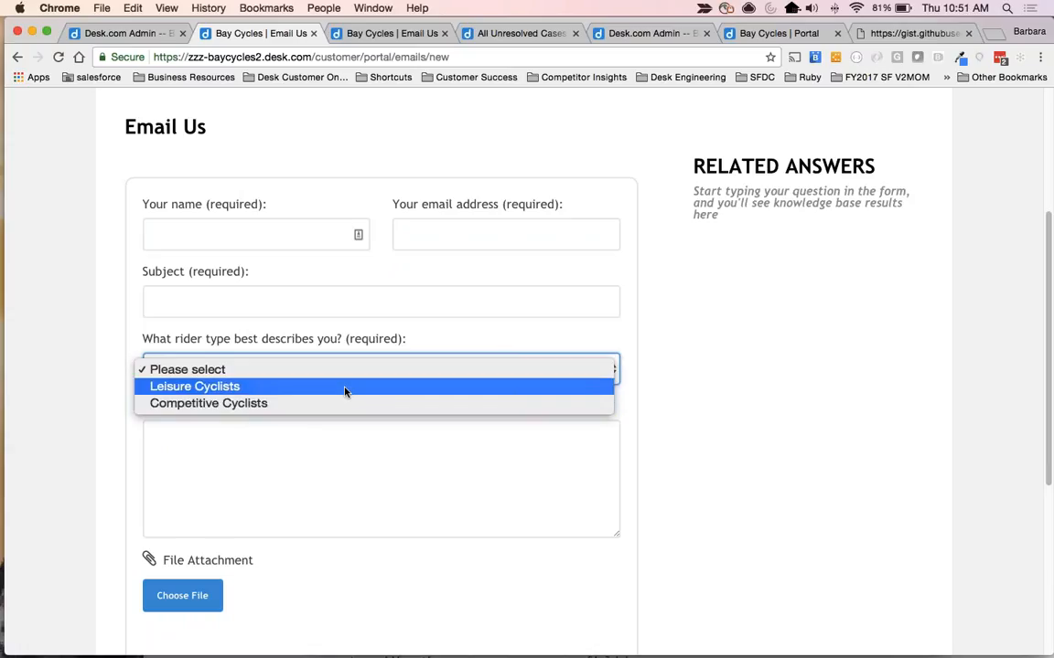
left_click(369, 348)
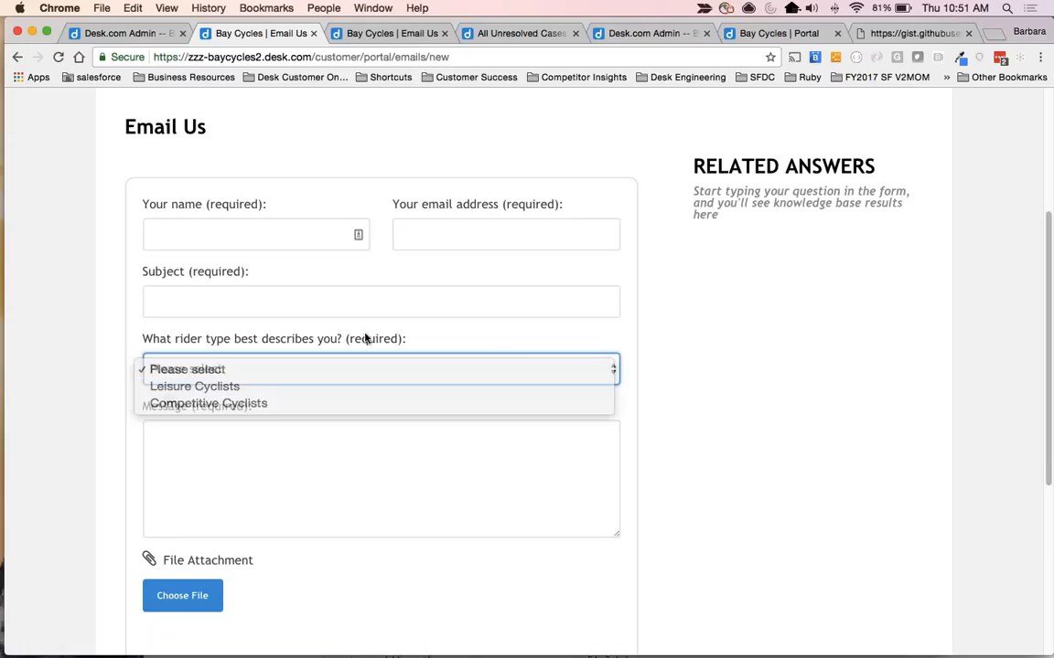
Return to the Desk.com admin and open the Responsive web theme from the Support Center channel for editing.
left_click(384, 33)
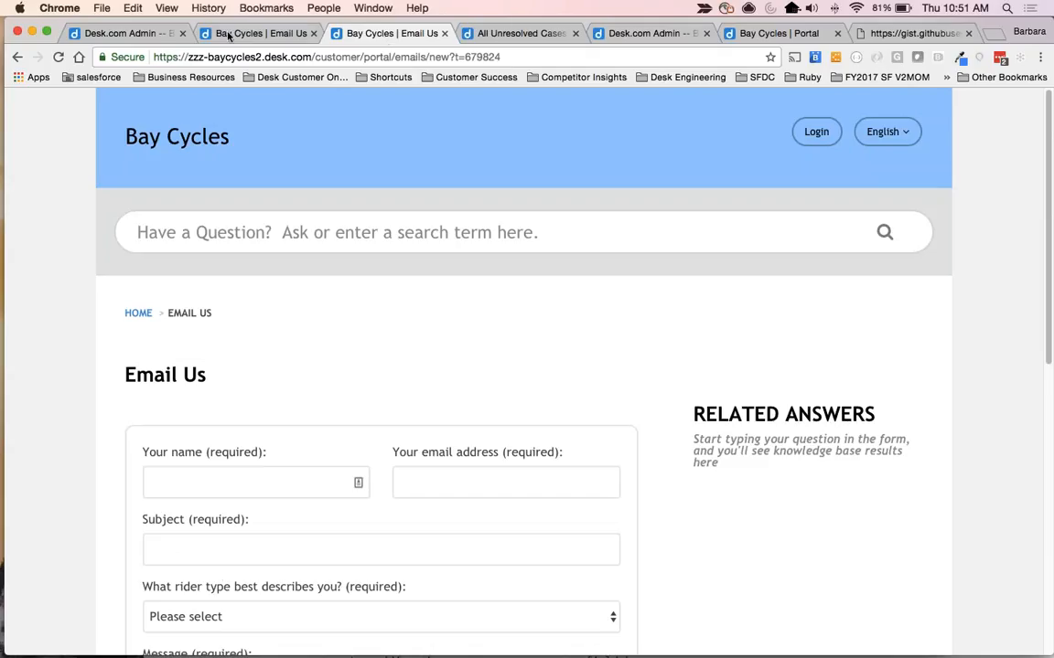
left_click(261, 33)
left_click(126, 33)
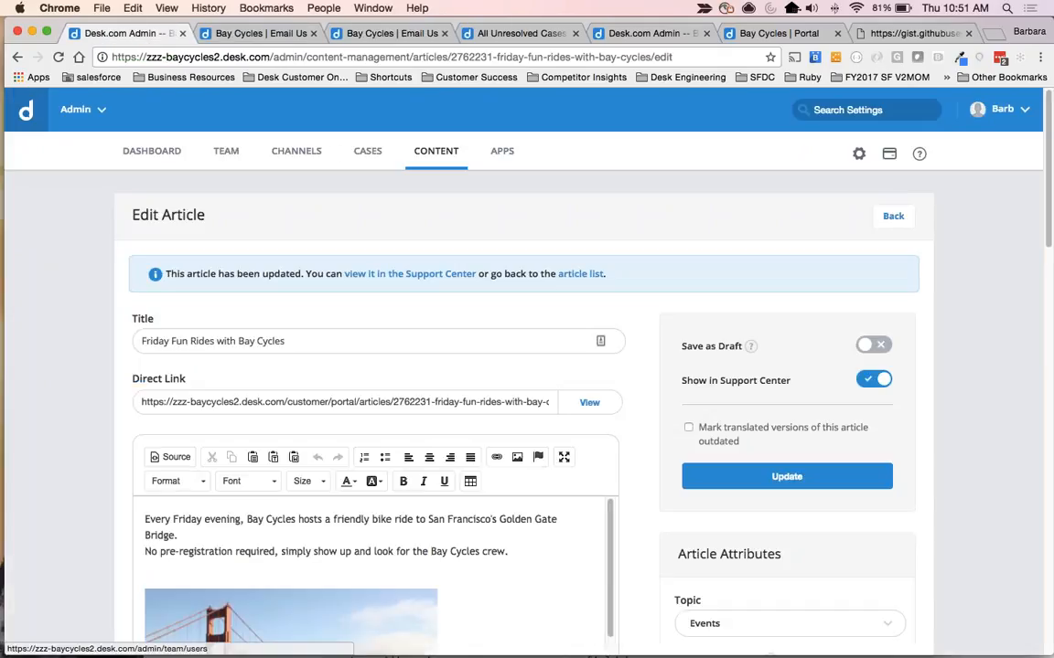
left_click(304, 155)
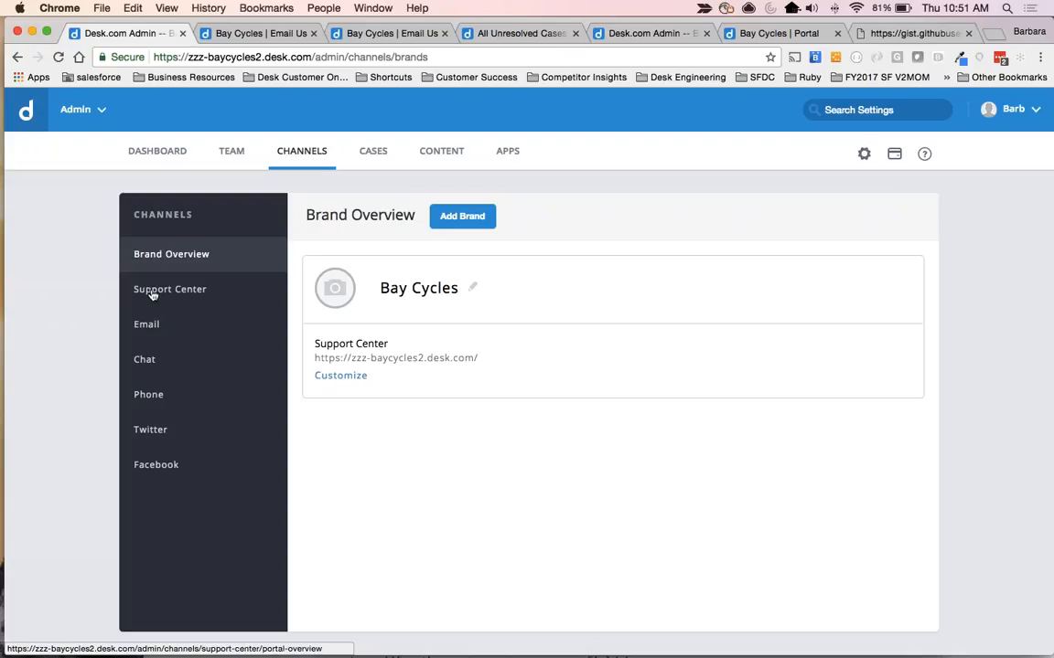
left_click(153, 293)
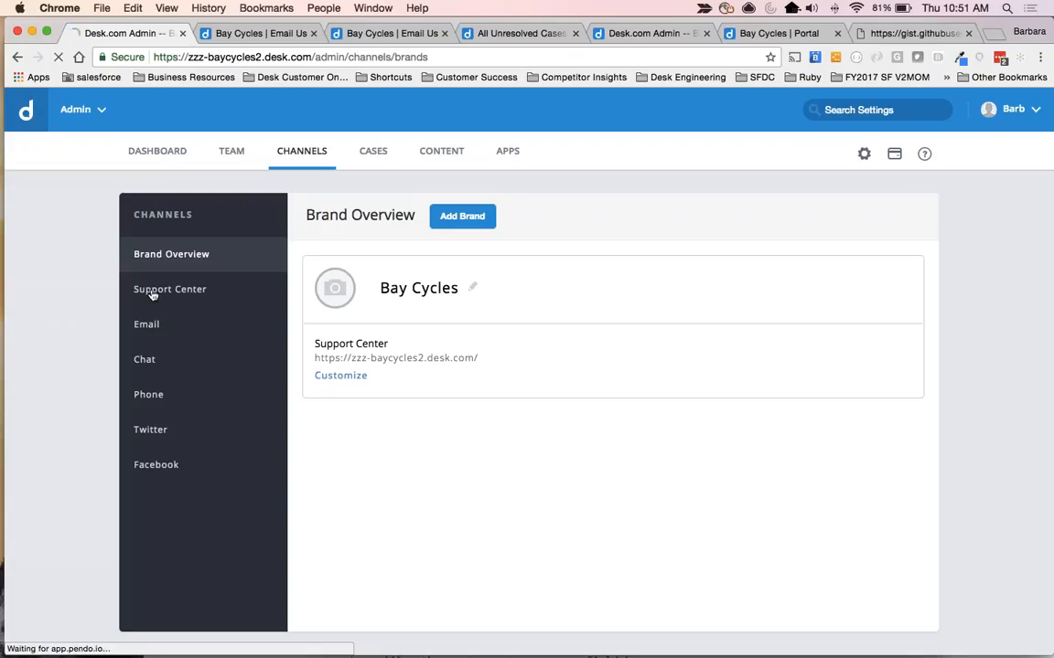
left_click(168, 349)
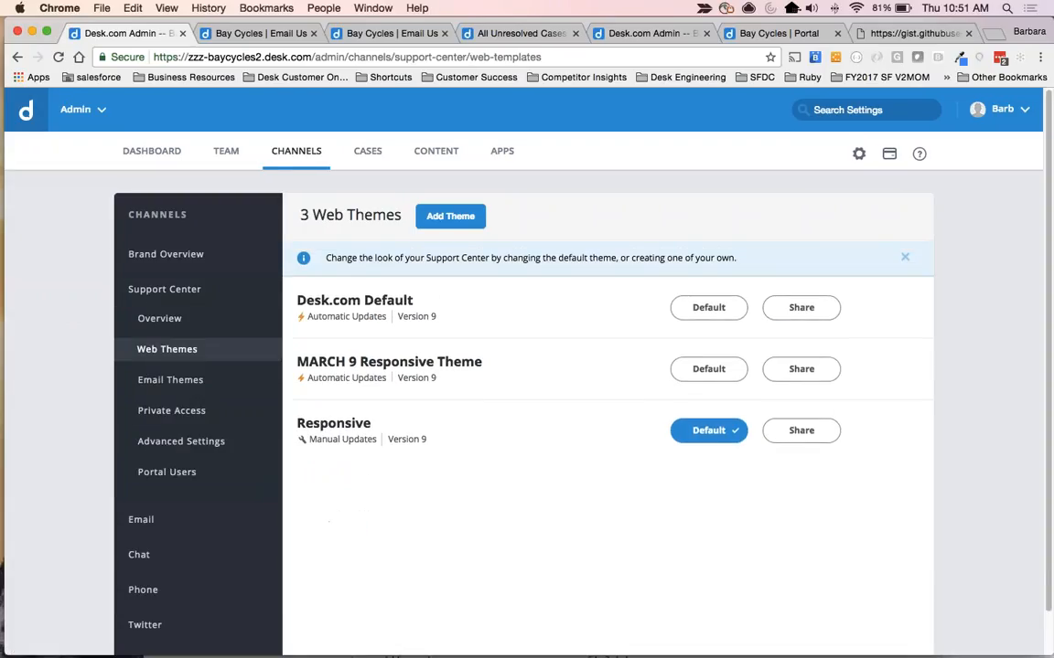
left_click(347, 426)
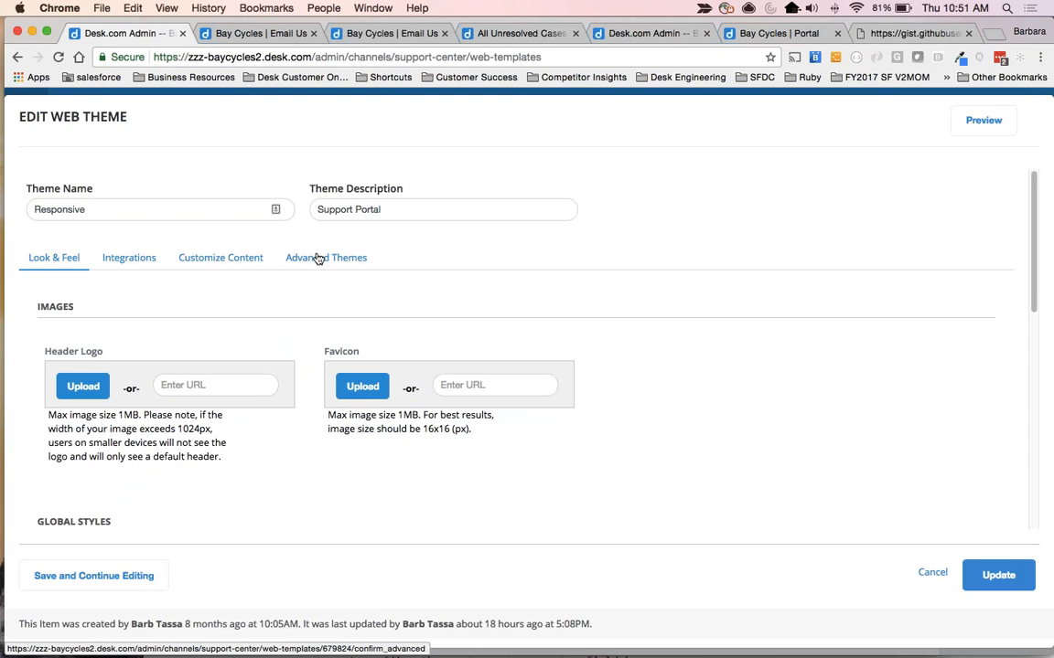
Open the theme's advanced code editing and display the Email (New) template.
left_click(317, 259)
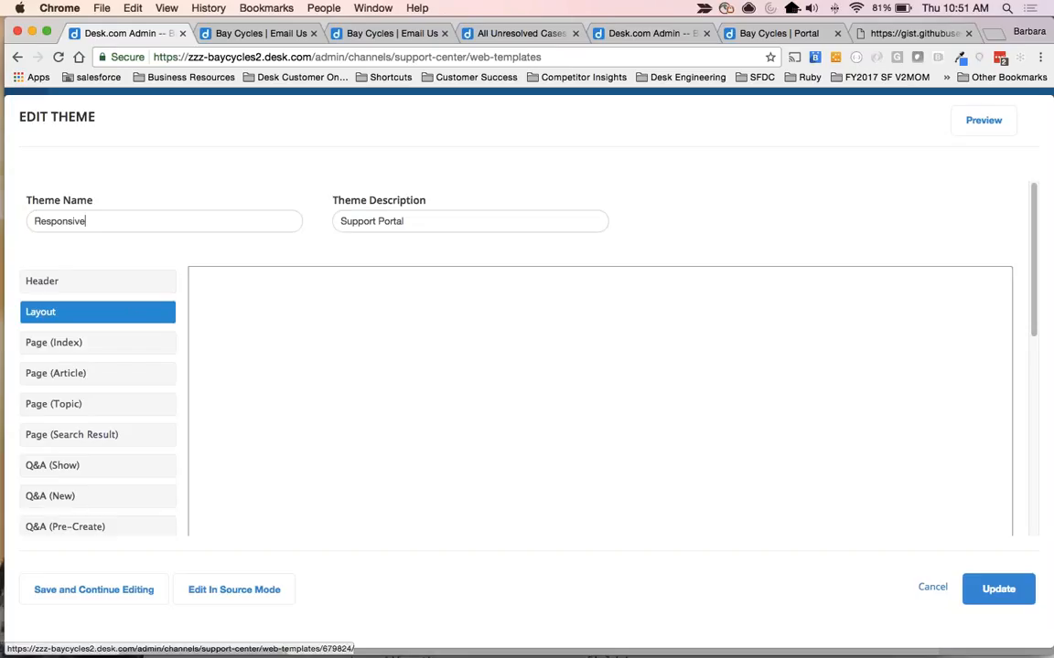
scroll(136, 468, "down", 2)
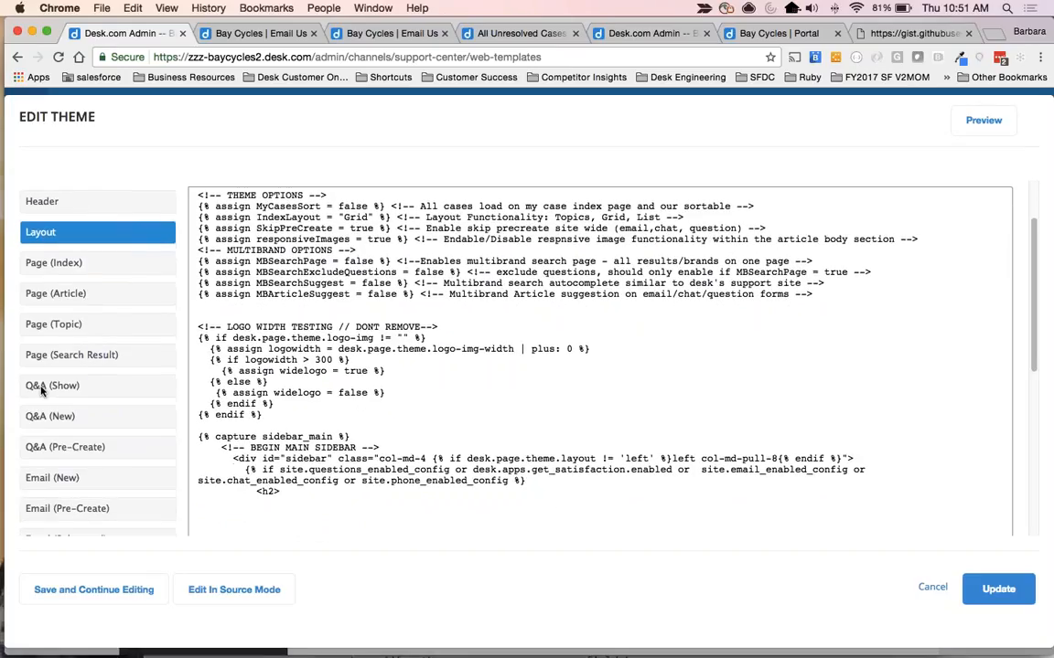
scroll(34, 435, "down", 2)
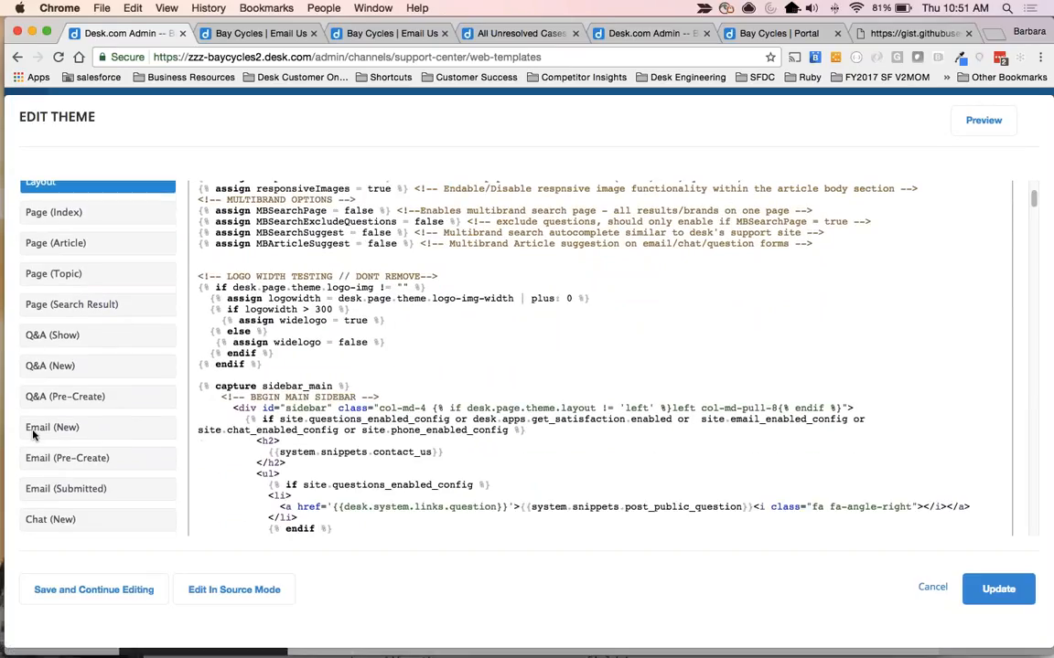
left_click(49, 430)
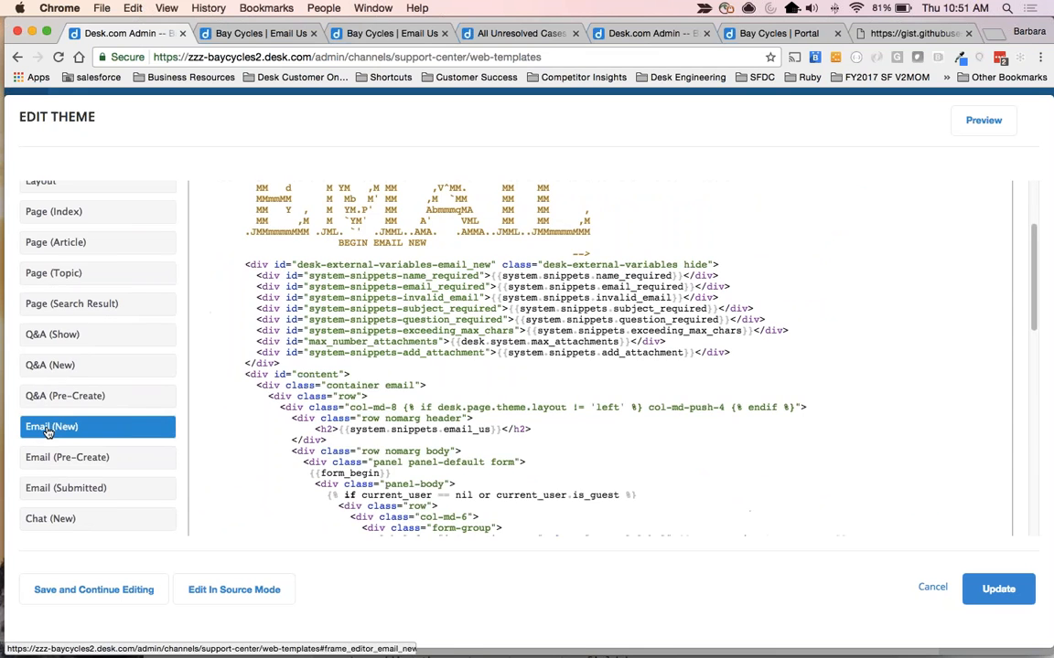
Examine the customer type custom field block in the Email (New) code, including its comment, label and ticket_custom_customer_type variable.
scroll(330, 417, "down", 5)
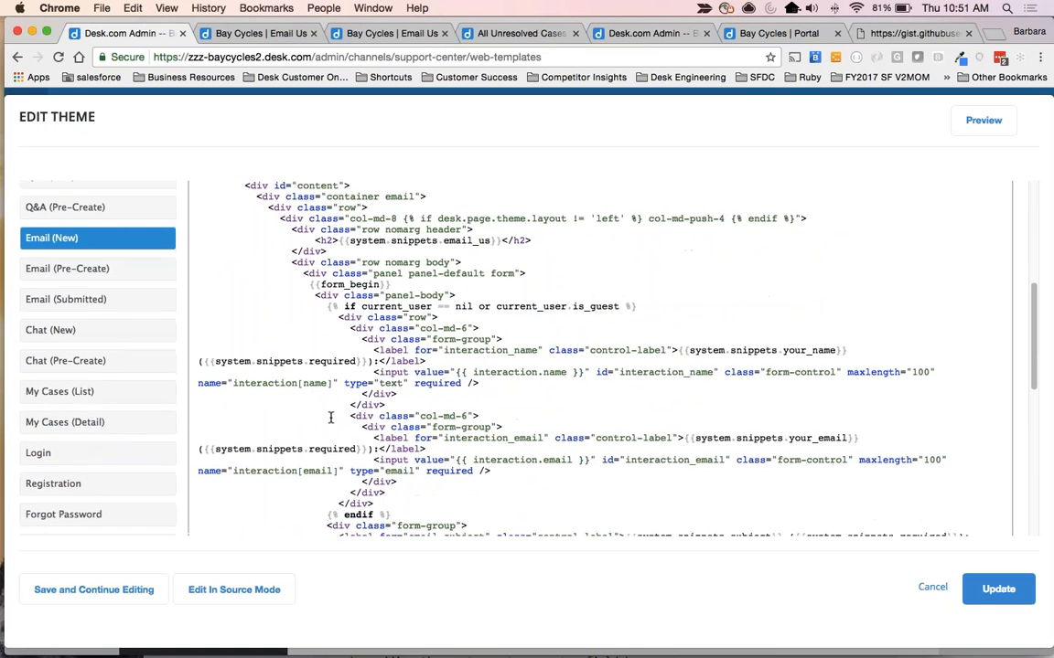
scroll(330, 417, "down", 6)
left_click_drag(325, 334, 640, 332)
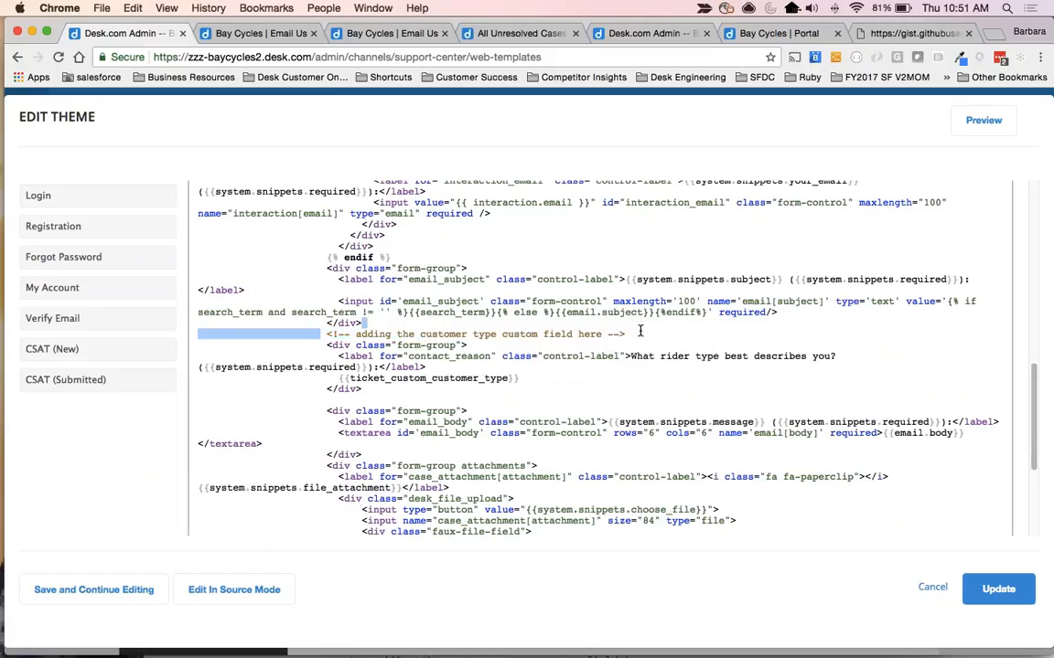
left_click(642, 338)
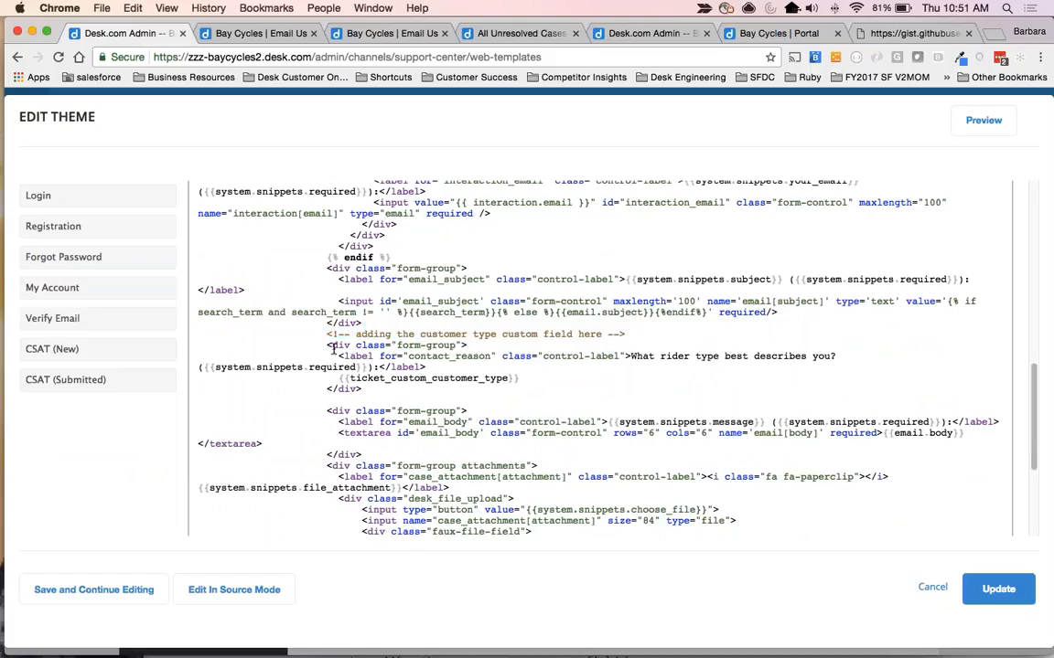
left_click_drag(326, 346, 436, 388)
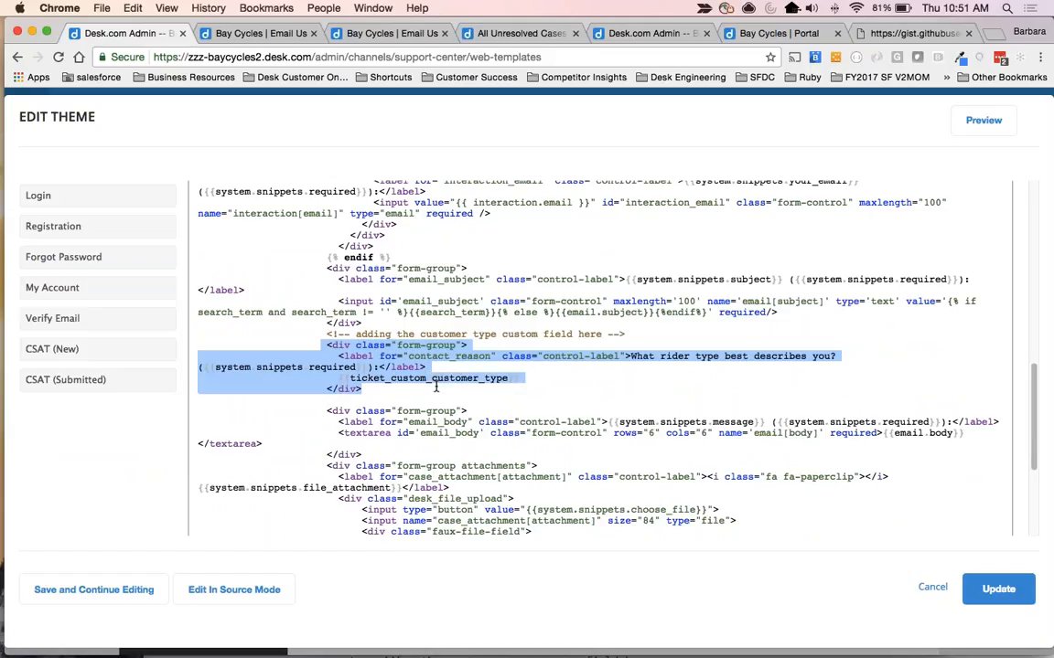
left_click_drag(332, 378, 526, 376)
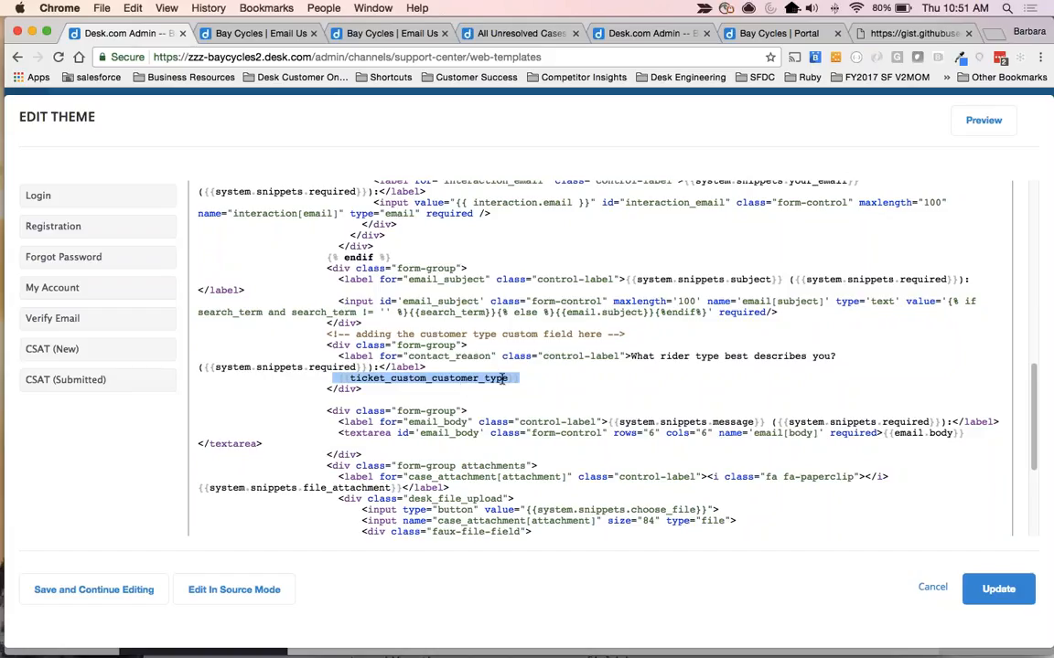
left_click(448, 397)
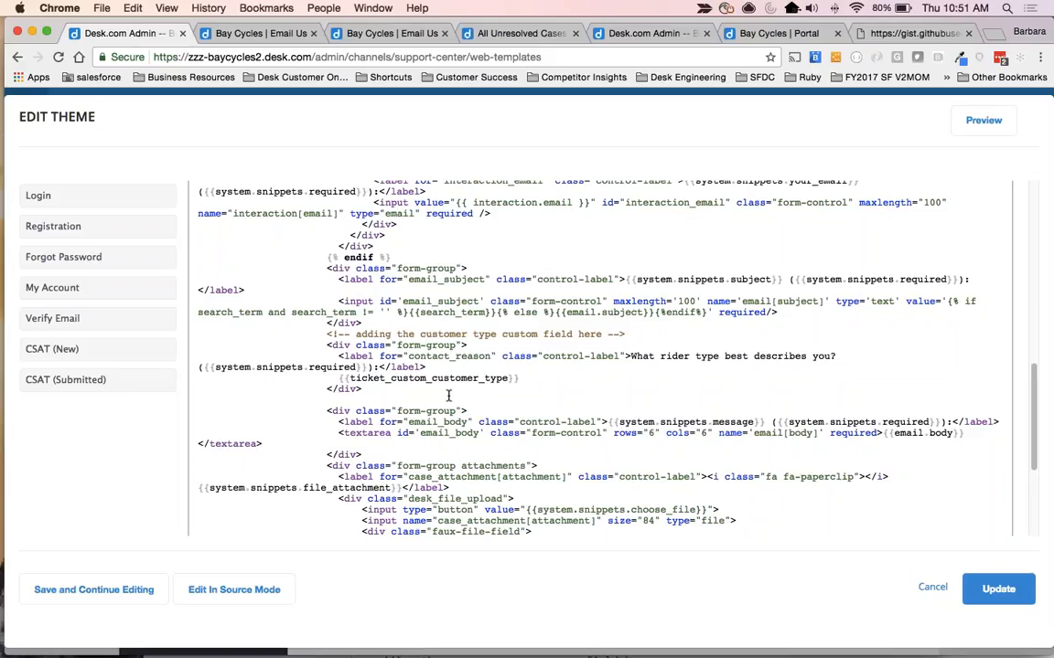
Duplicate the customer type custom field block, with its comment, directly below the original and add a blank line after the copy.
mouse_move(324, 333)
left_mouse_down()
mouse_move(370, 352)
mouse_move(364, 389)
mouse_move(301, 331)
mouse_move(310, 337)
left_mouse_up()
left_click(364, 390)
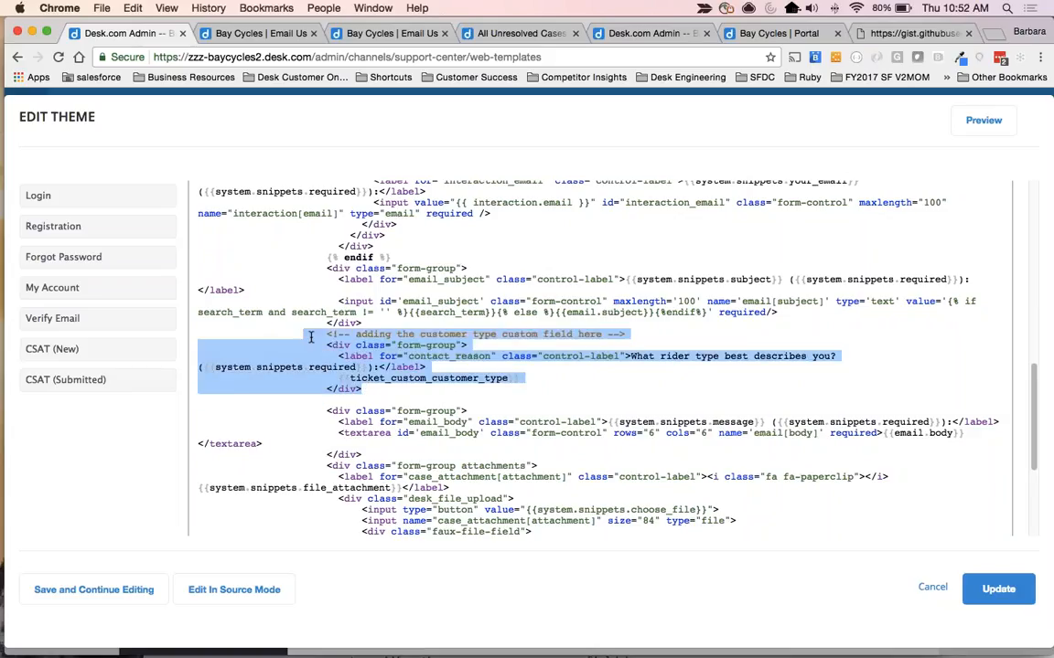
key("super+c")
key("Down")
key("super+v")
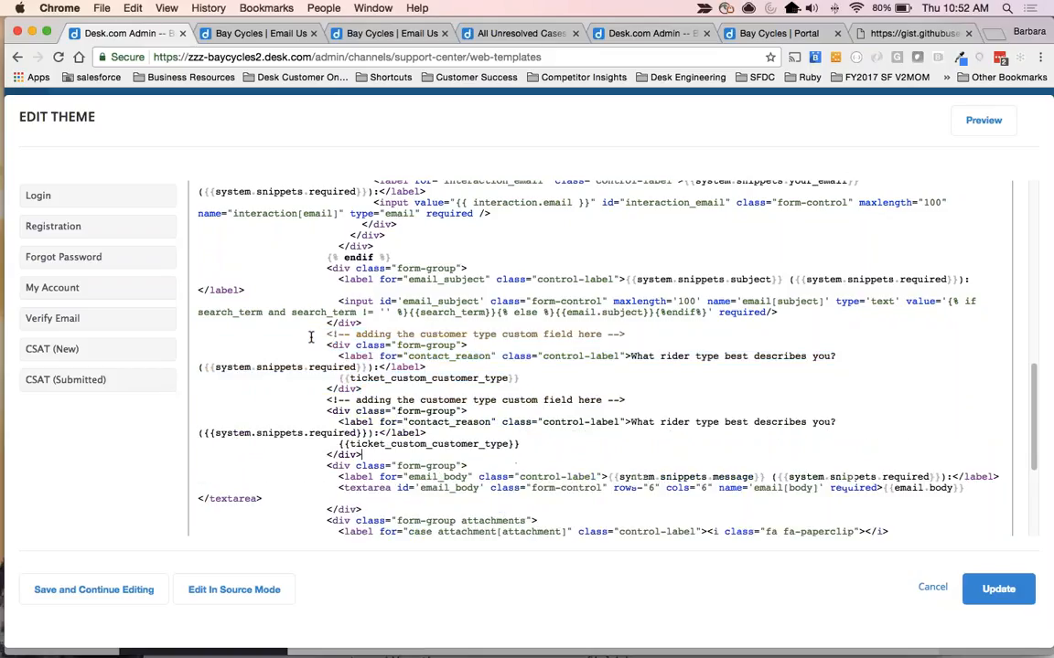
key("Return")
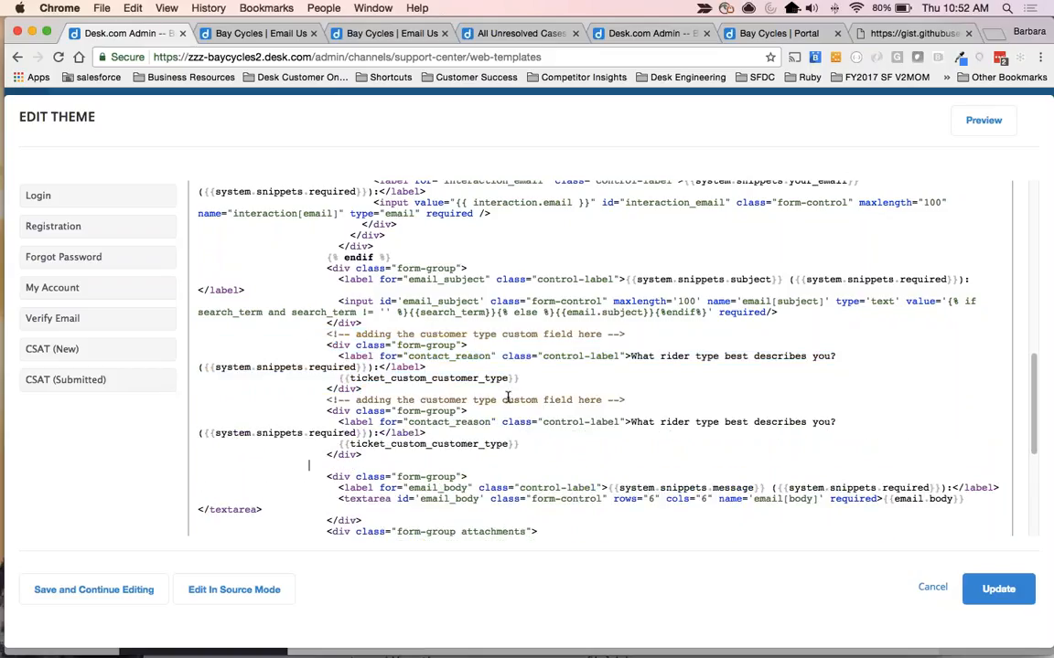
Change the duplicated block's comment to "adding the contact reason here".
left_click_drag(502, 399, 574, 400)
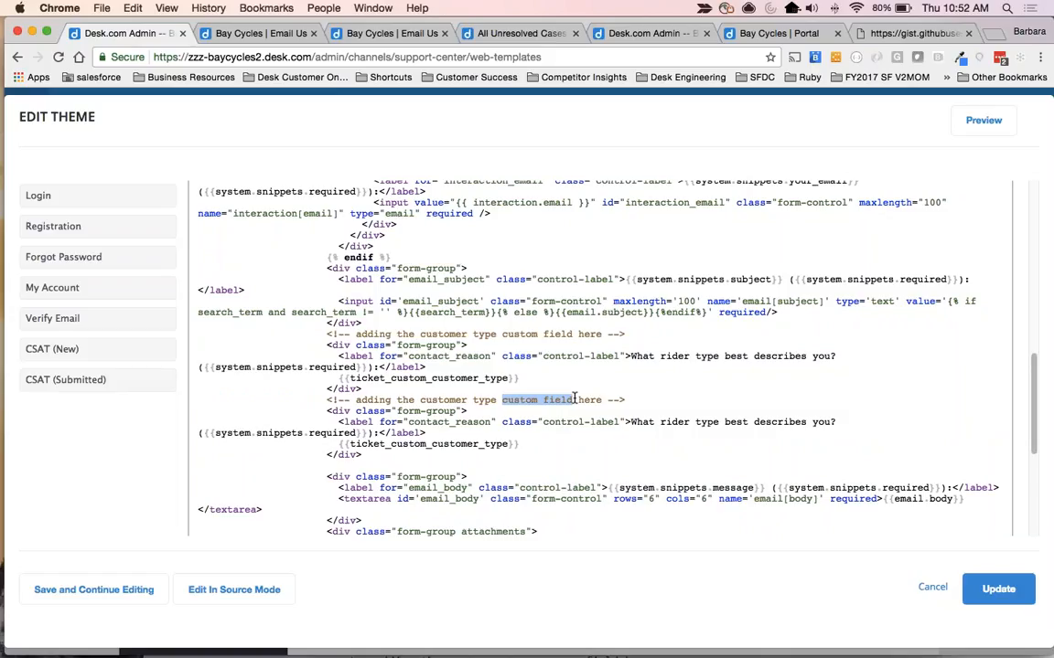
key("BackSpace")
key("BackSpace")
key("BackSpace")
key("BackSpace")
key("BackSpace")
key("BackSpace")
key("BackSpace")
key("BackSpace")
key("BackSpace")
key("BackSpace")
key("BackSpace")
key("BackSpace")
key("BackSpace")
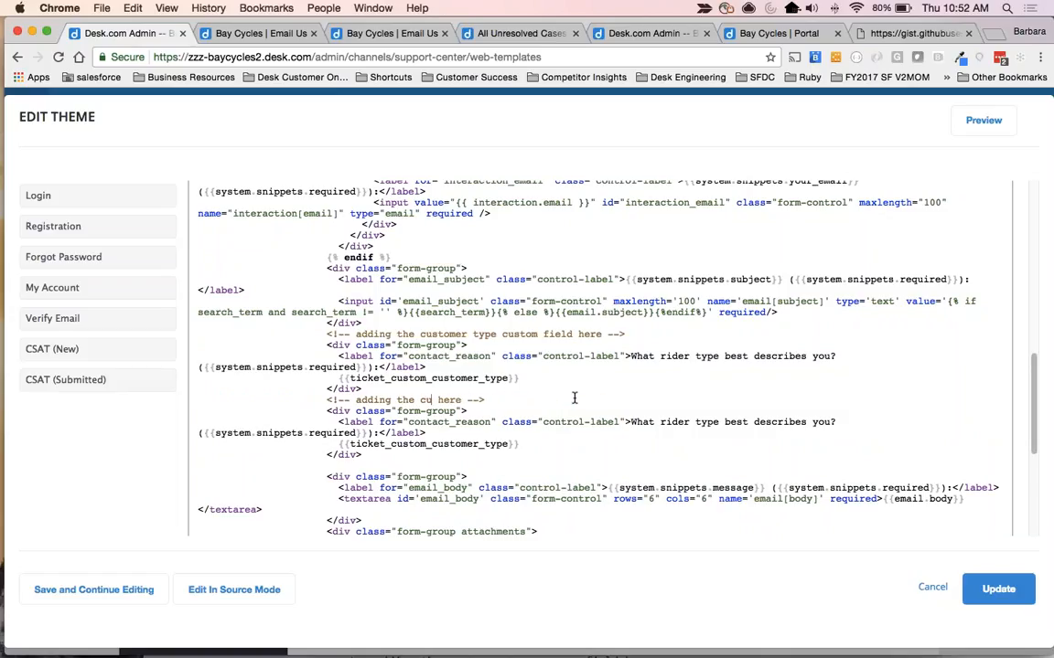
key("BackSpace")
type("ontact reason")
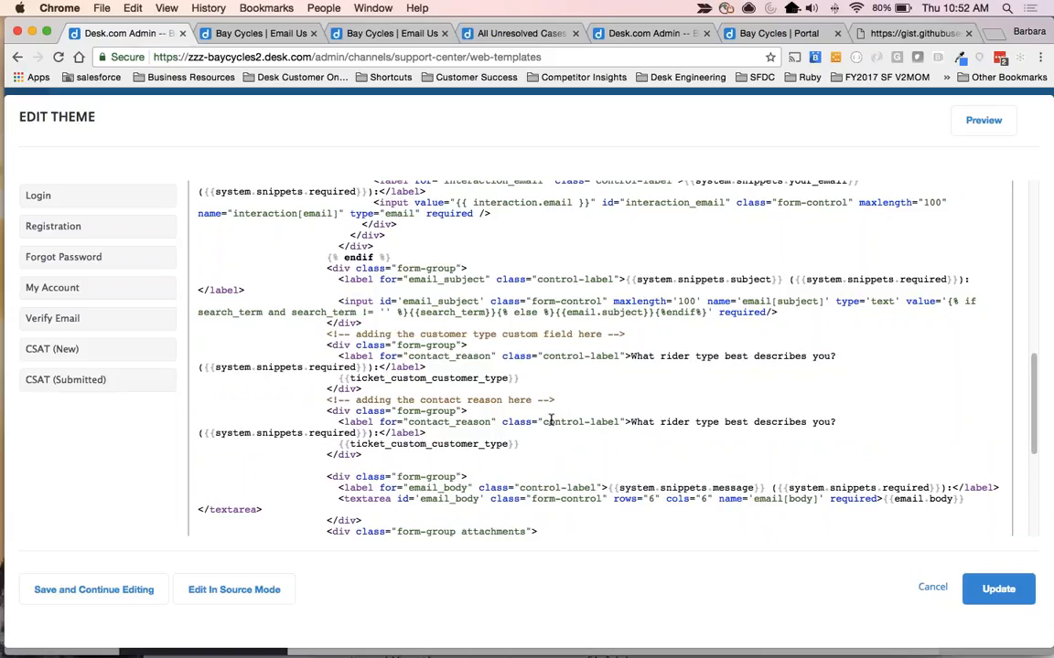
Change the variable in the duplicated block to ticket_custom_contact_reason.
left_click_drag(430, 443, 501, 443)
type("contact")
key("BackSpace")
type("_reason")
Set the original block's label "for" attribute to customer_type and save the theme without closing the editor.
left_click_drag(408, 356, 492, 355)
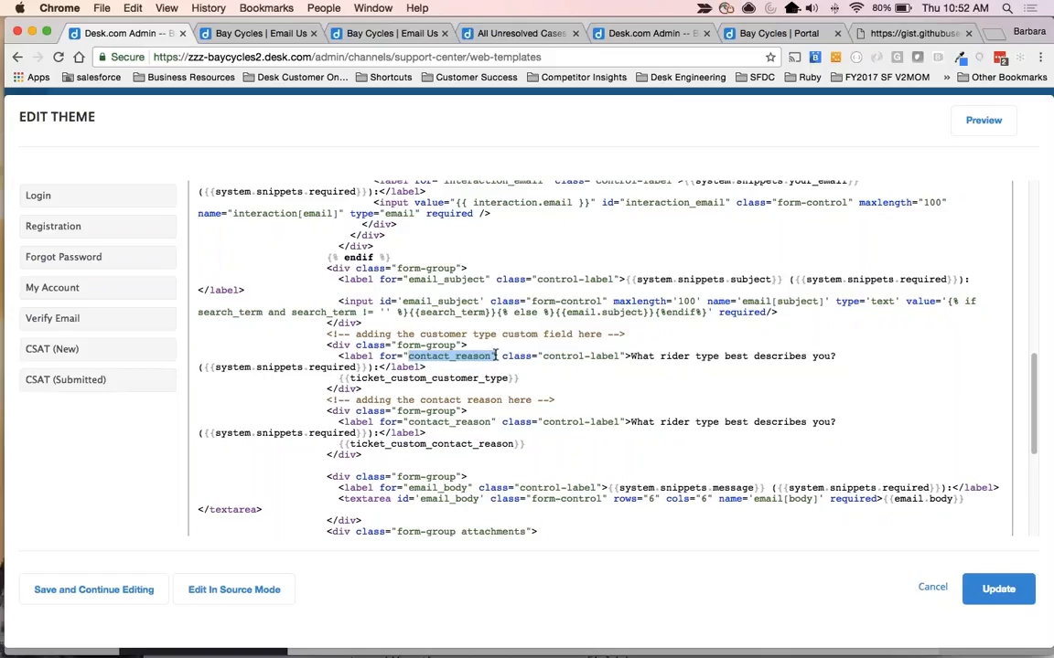
type("customer_")
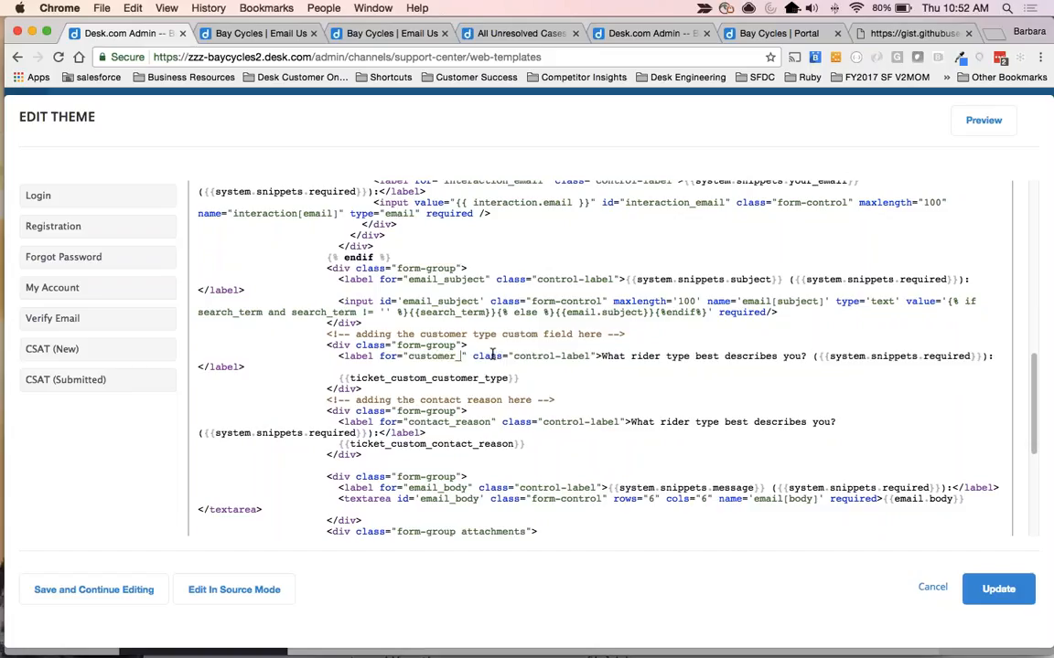
type("type")
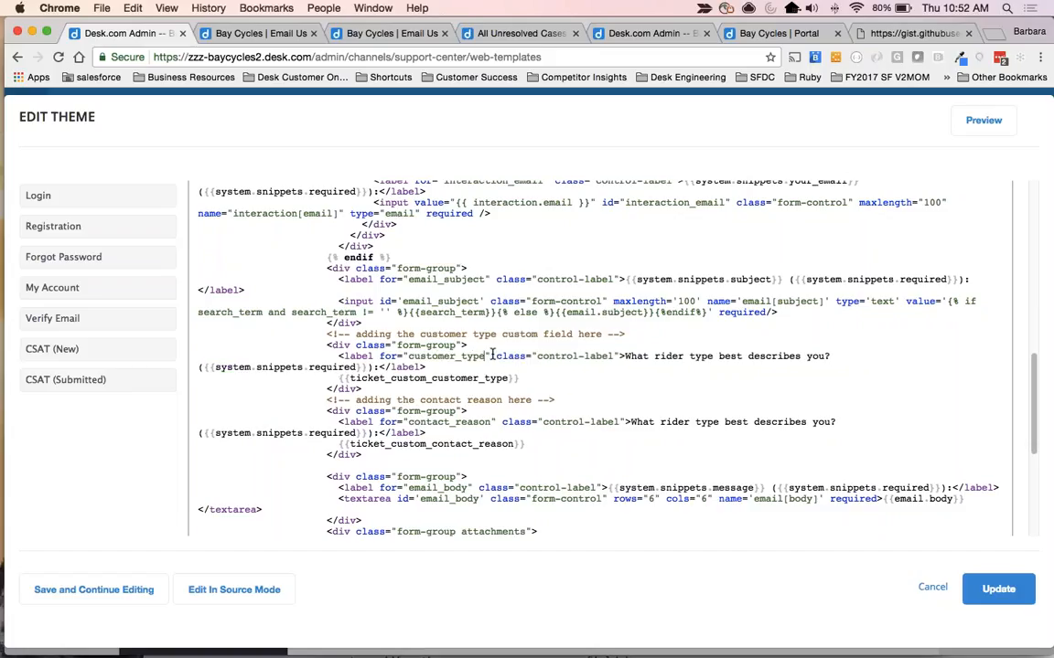
left_click(471, 462)
left_click(101, 588)
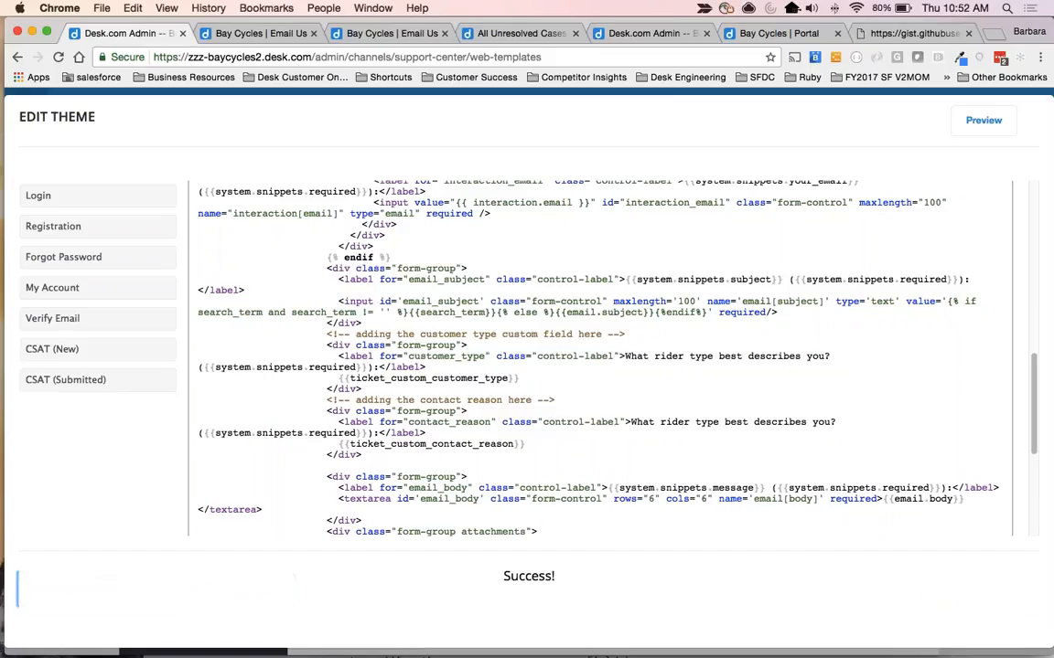
Preview the theme, open its Email Us form, and examine the added second dropdown's options and question label.
left_click(983, 121)
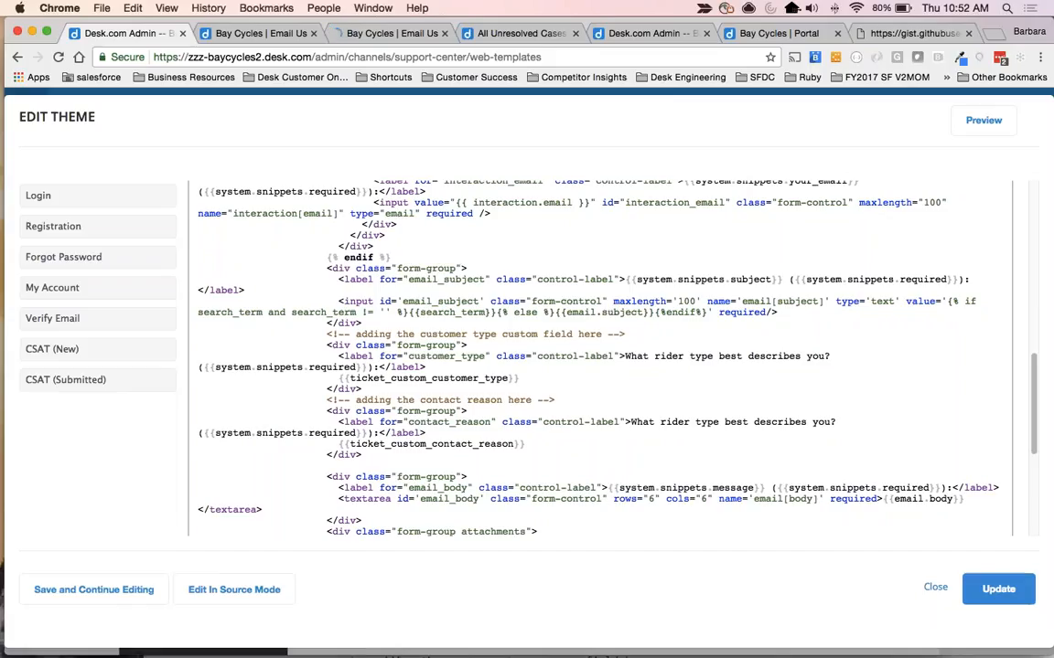
left_click(725, 424)
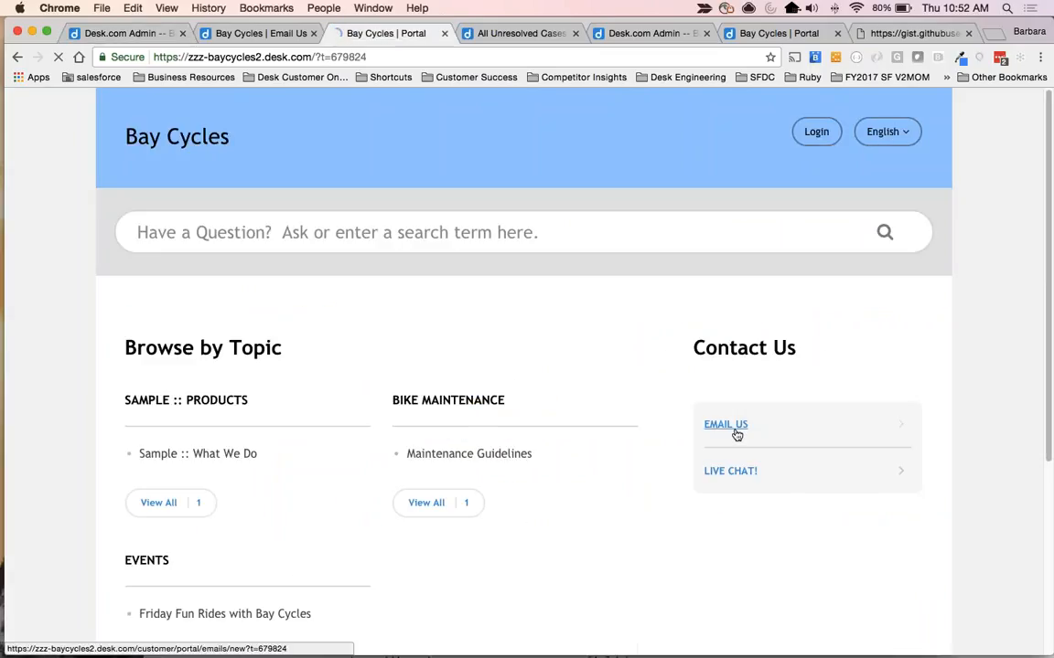
scroll(737, 435, "down", 3)
scroll(737, 435, "down", 2)
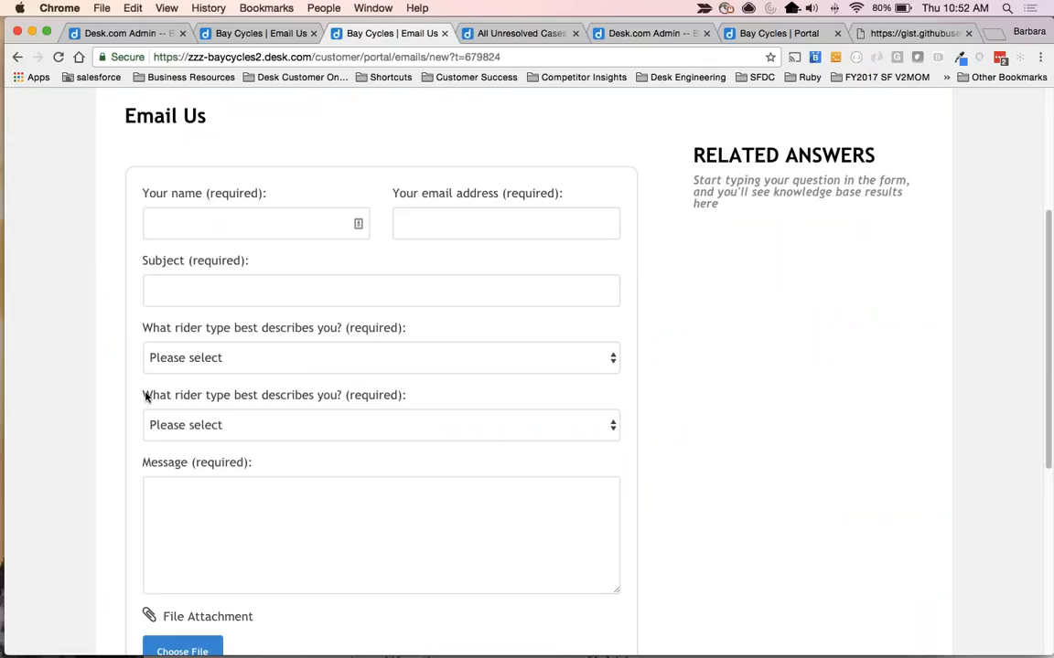
left_click(219, 426)
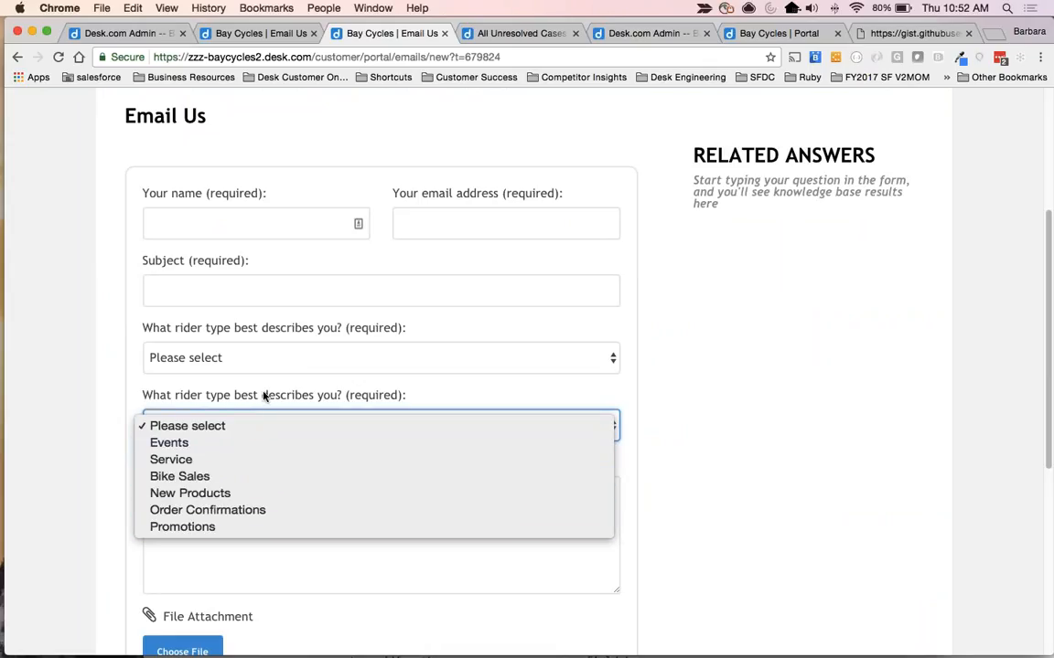
left_click(176, 399)
left_click_drag(152, 396, 407, 396)
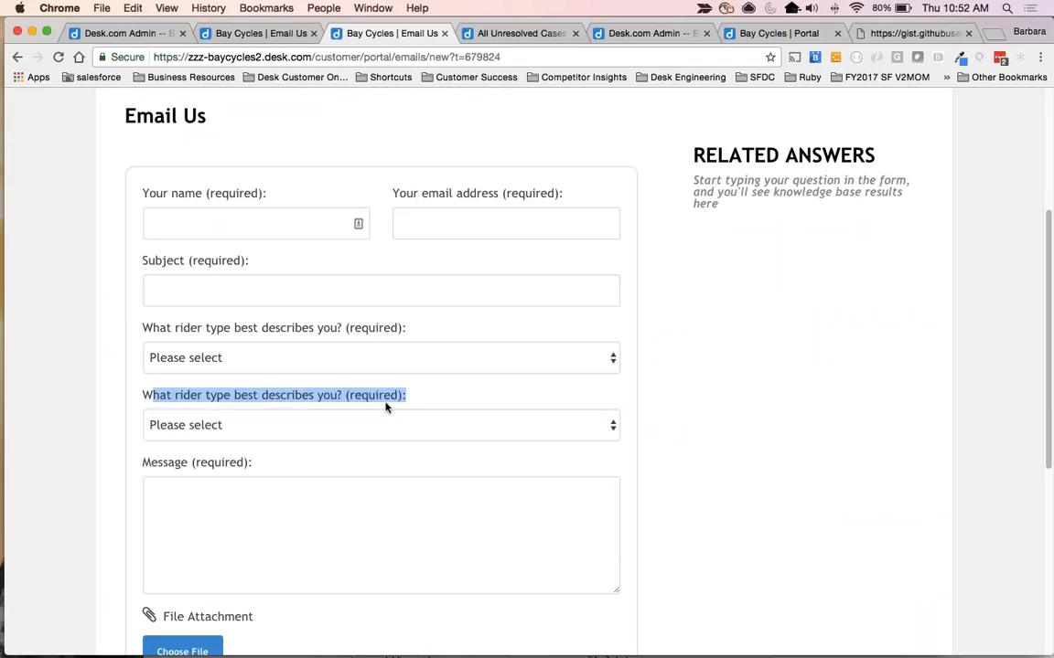
Replace the contact reason label's question text with "Contact Reason:" and save the theme without closing the editor.
left_click(273, 36)
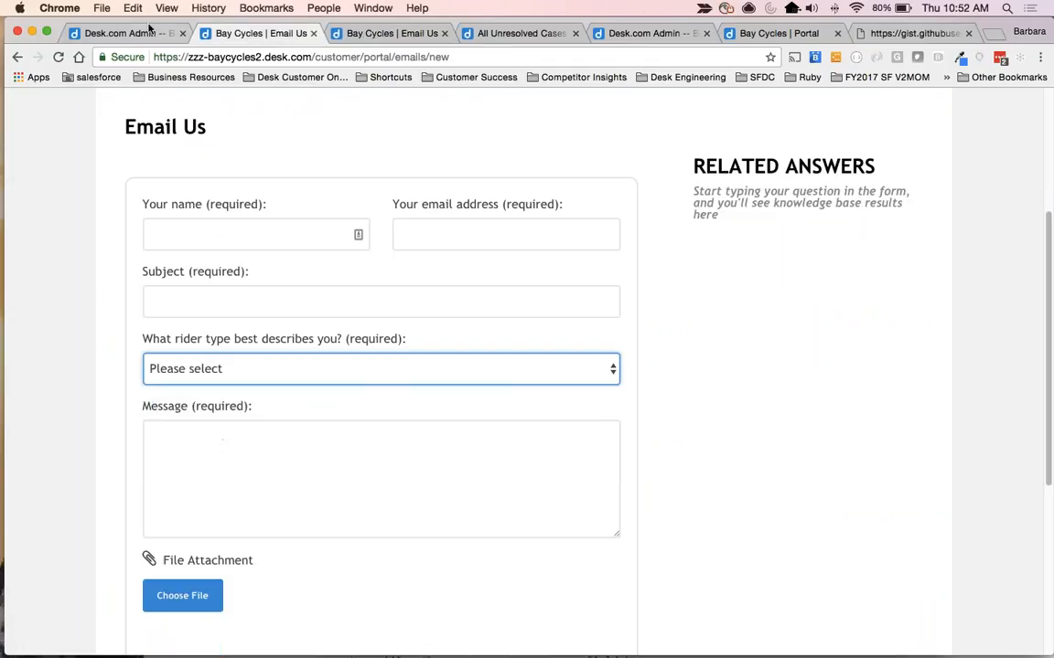
left_click(132, 33)
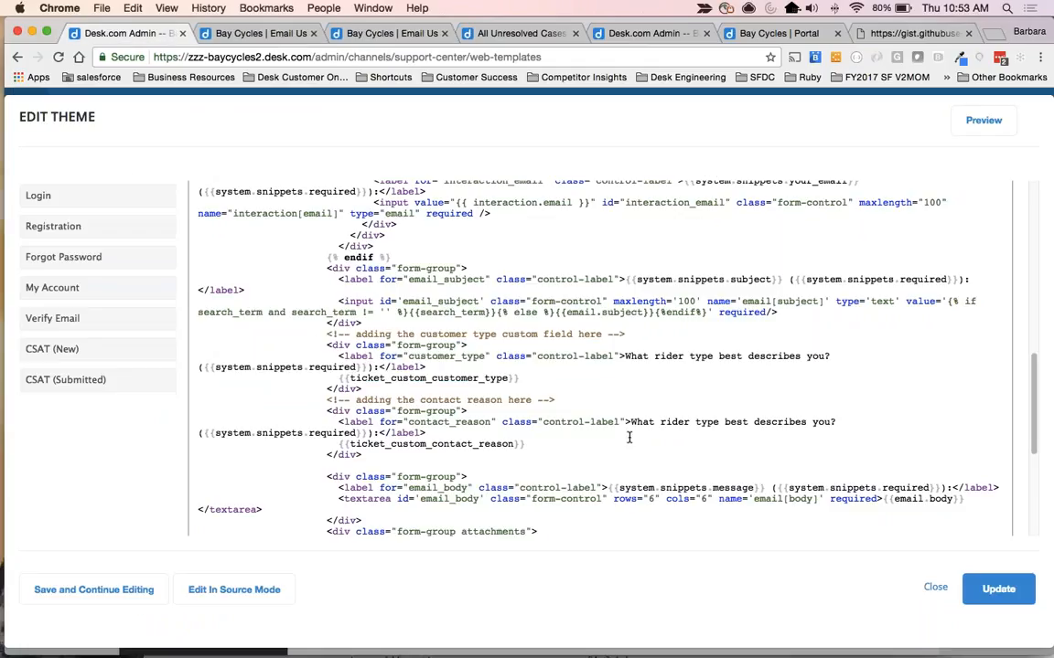
left_click_drag(629, 421, 828, 423)
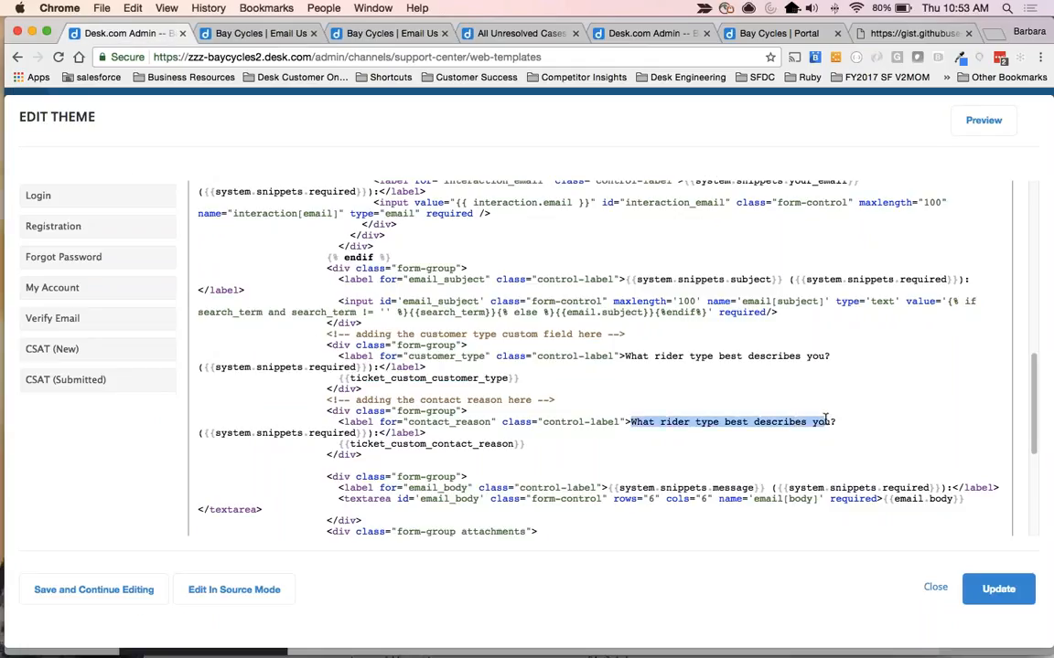
type("Contact Reas")
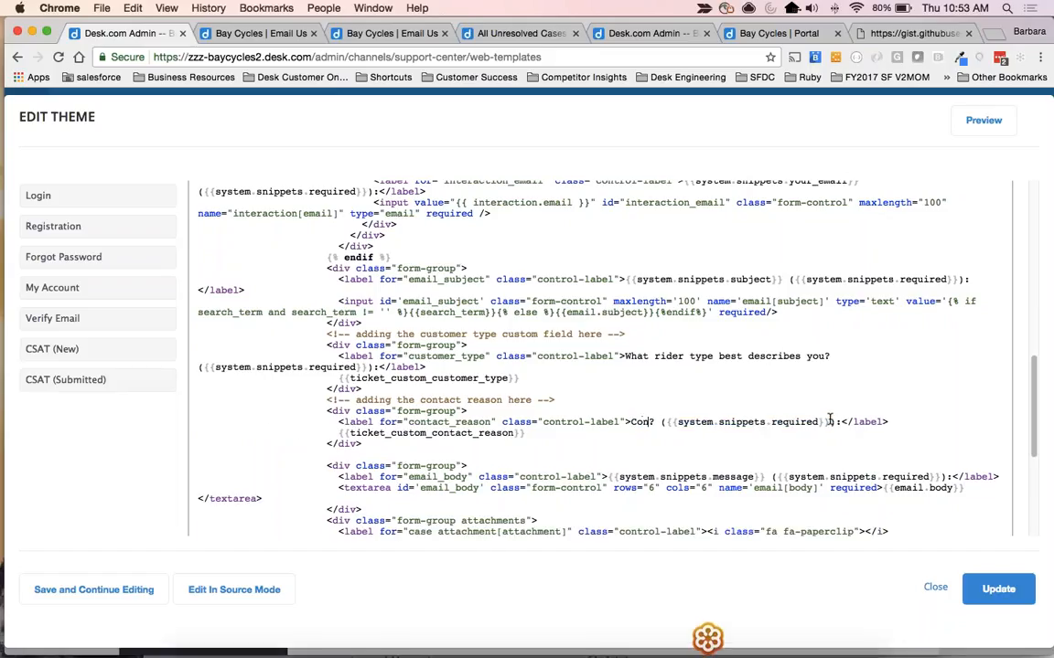
type("on")
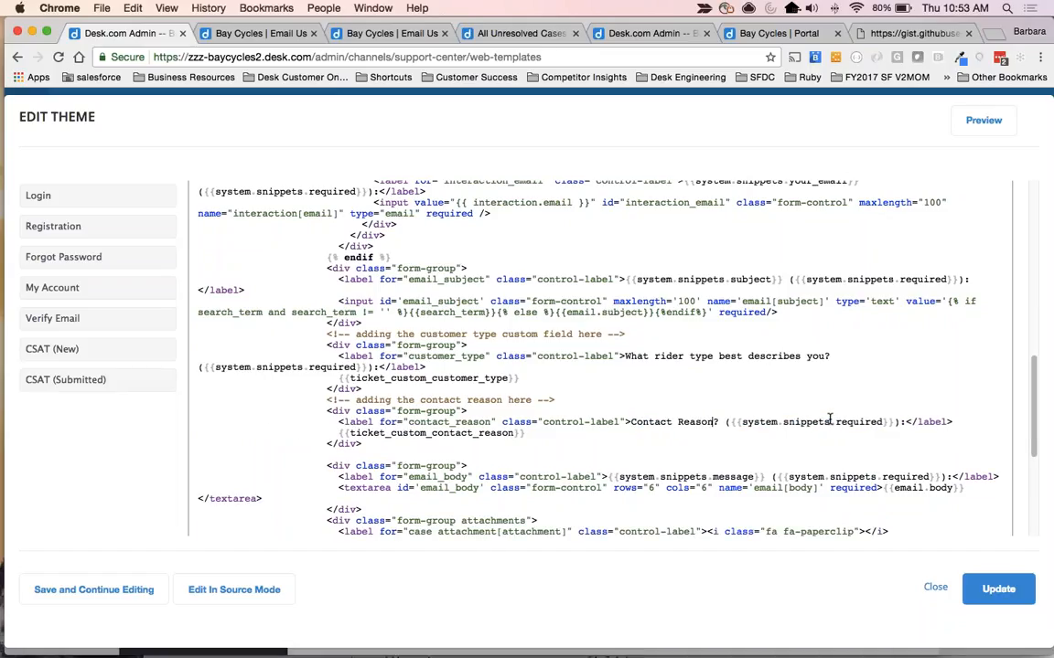
key("Delete")
type(":")
left_click(133, 588)
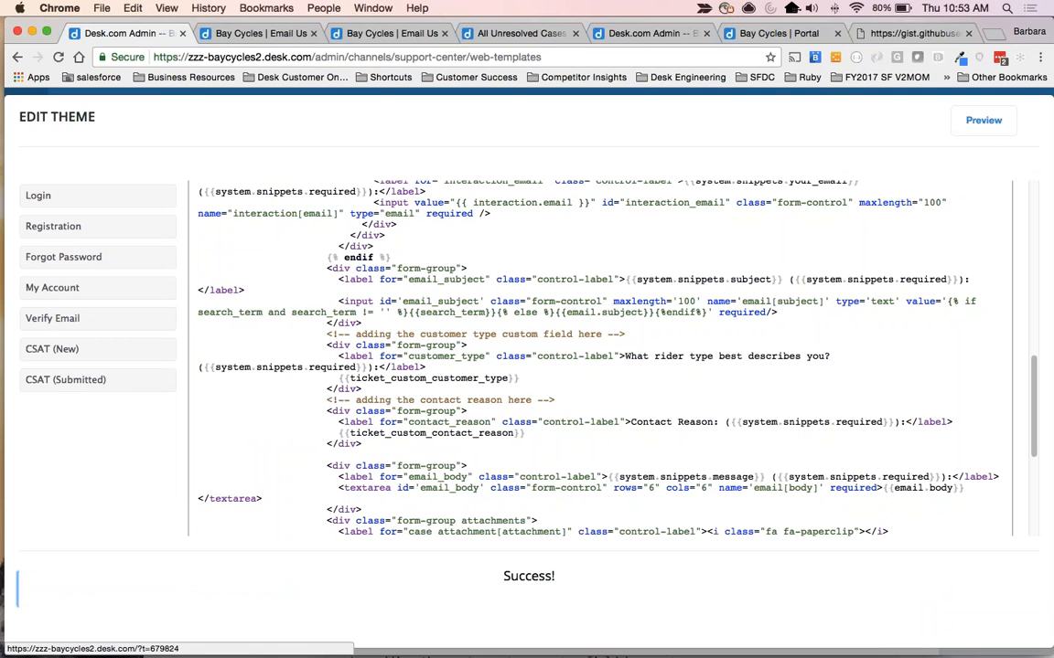
Preview the theme, open its Email Us form, and check the labels of the rider type and contact reason dropdowns.
left_click(986, 121)
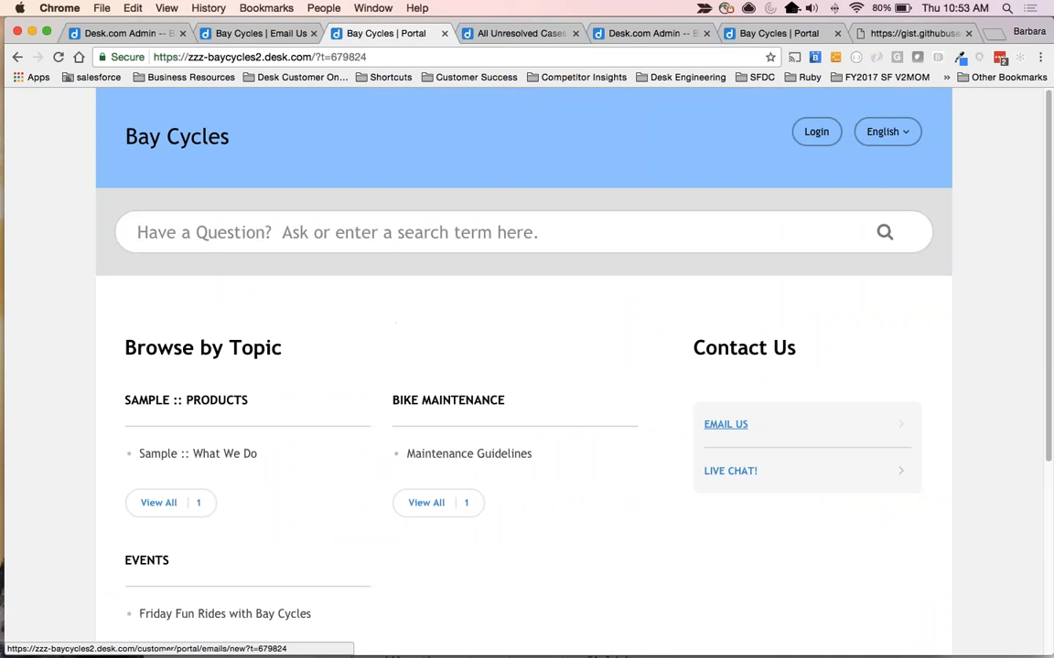
left_click(727, 426)
scroll(149, 391, "down", 5)
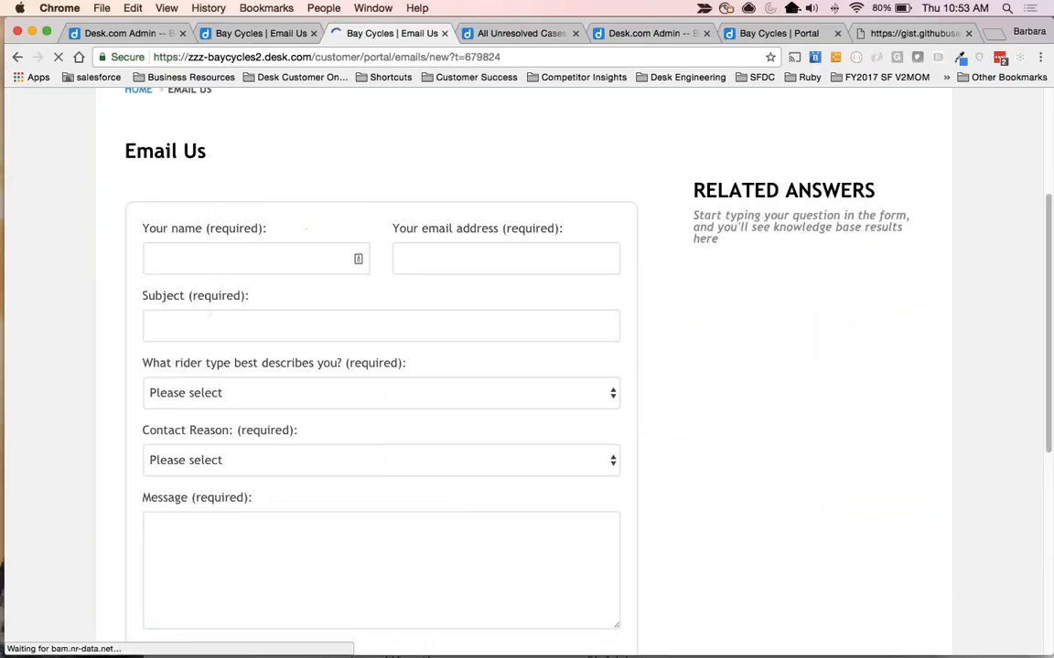
left_click_drag(142, 390, 276, 390)
left_click_drag(152, 322, 406, 323)
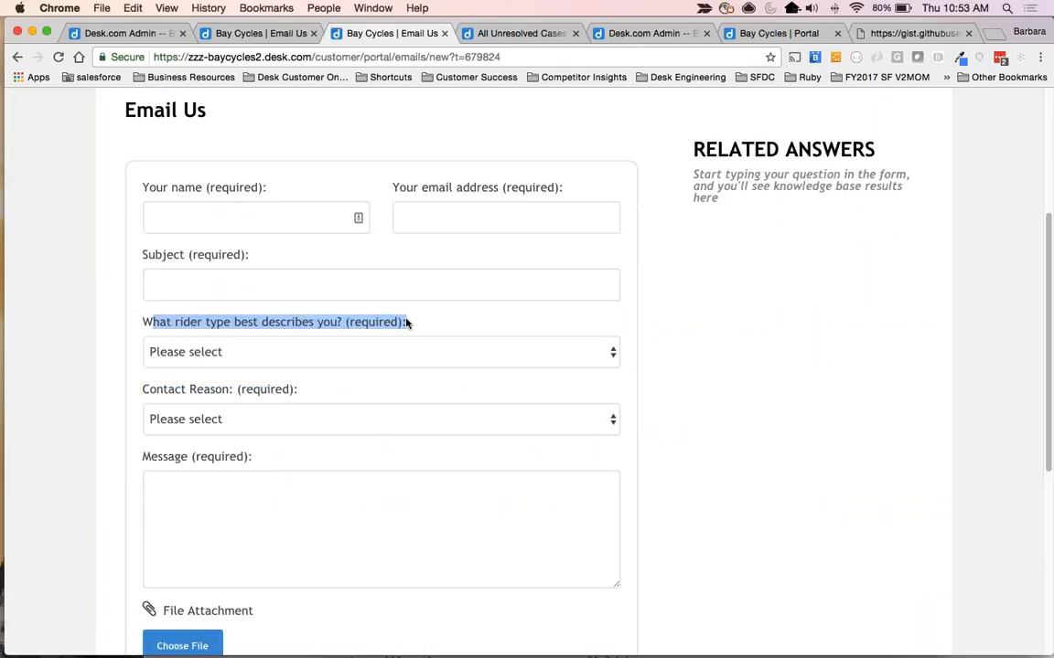
Test the form's dropdowns by choosing Leisure Cyclists as the rider type and Service and Events as contact reasons.
left_click(411, 353)
left_click(416, 369)
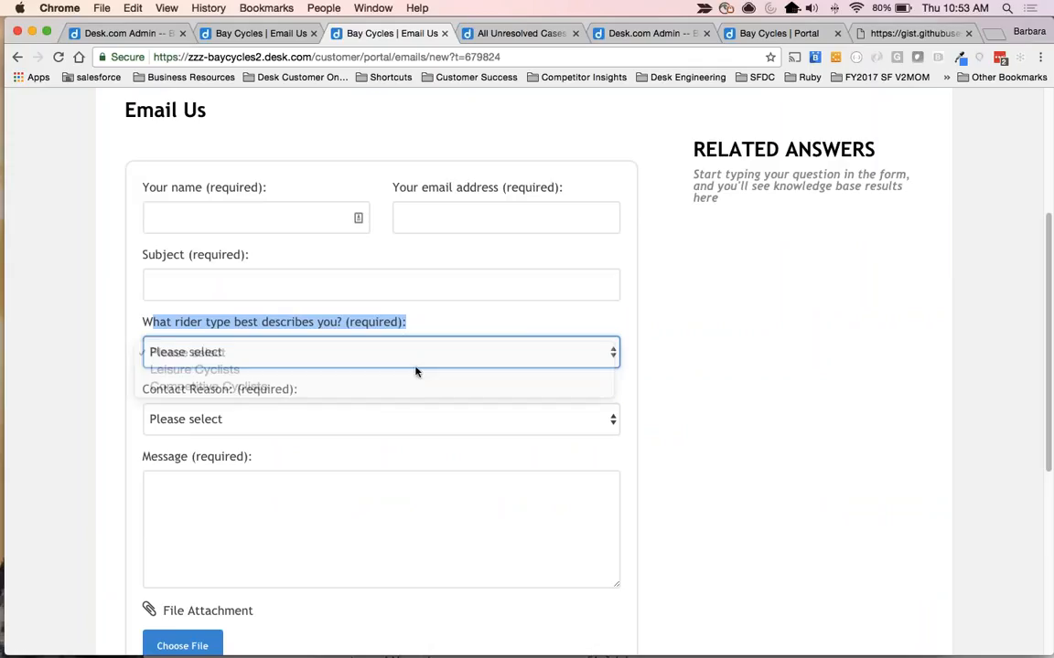
left_click(378, 422)
left_click(376, 455)
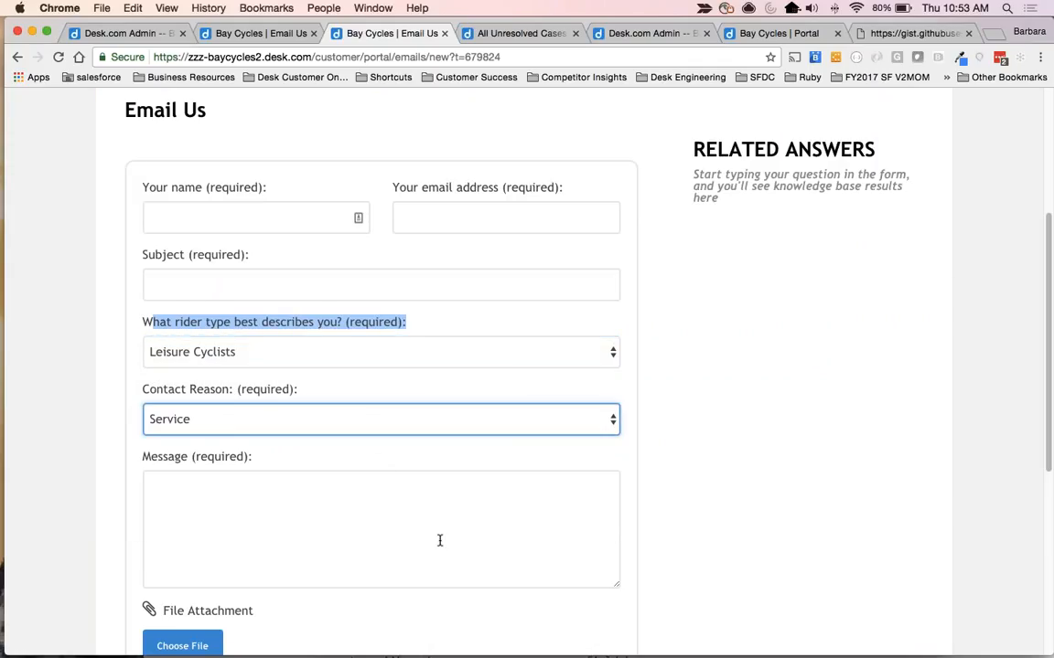
left_click(439, 540)
left_click(311, 419)
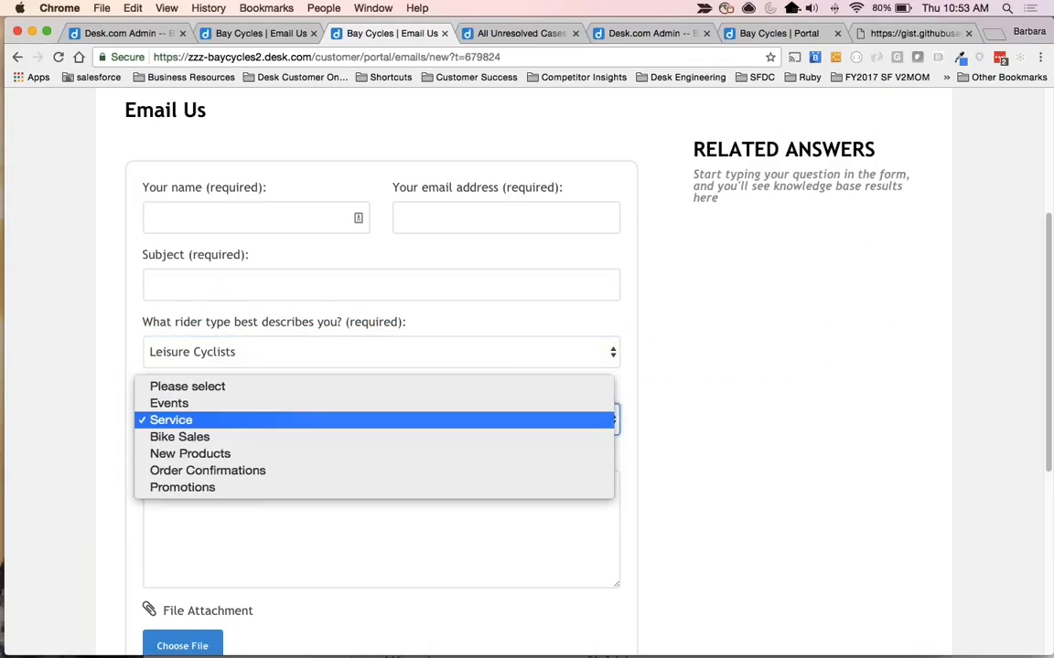
left_click(312, 405)
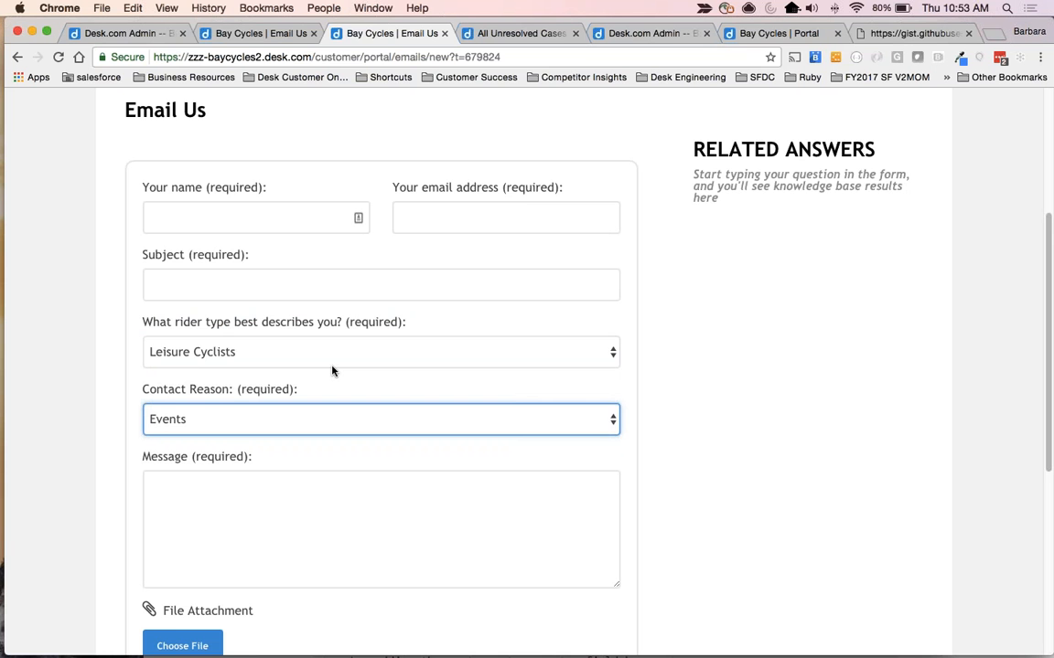
Close the Email Us form preview and update the web theme to finish editing it.
scroll(82, 380, "up", 5)
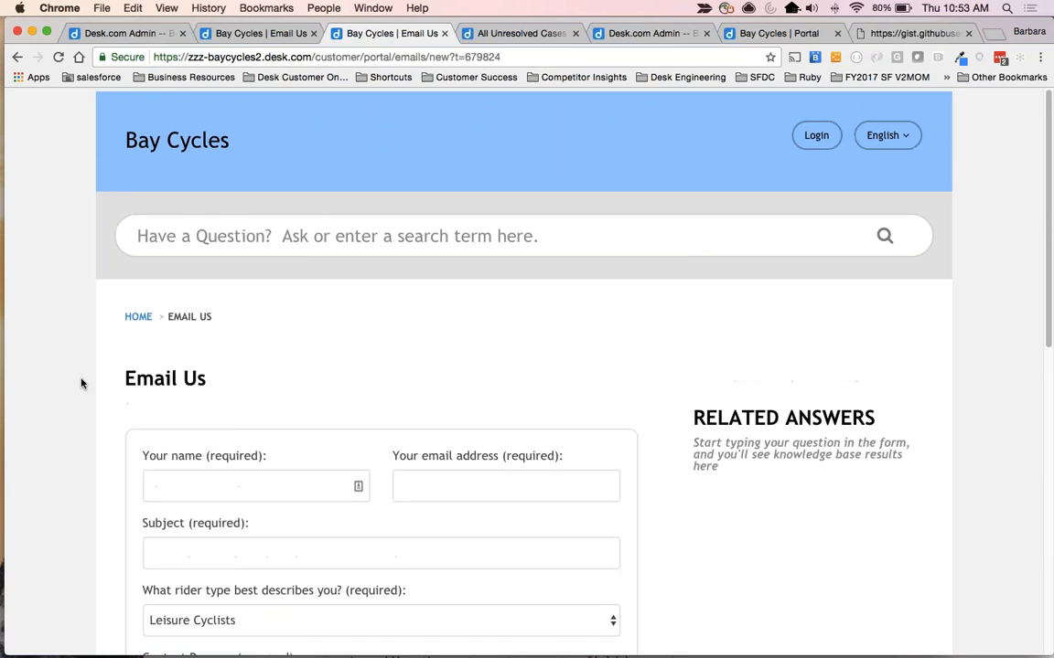
left_click(313, 33)
left_click(125, 34)
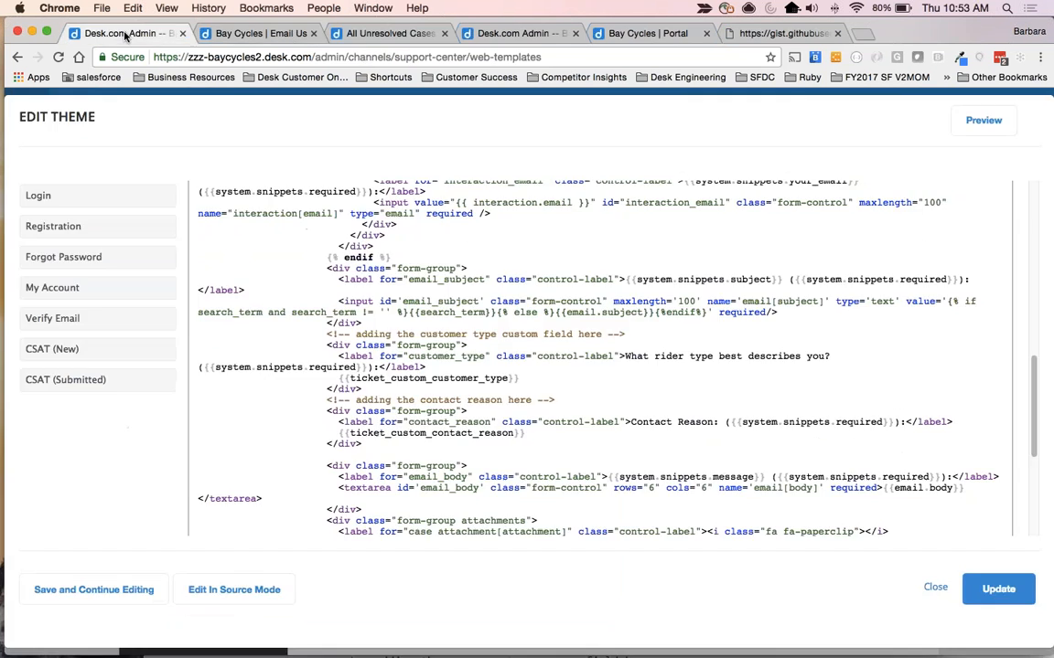
left_click(998, 590)
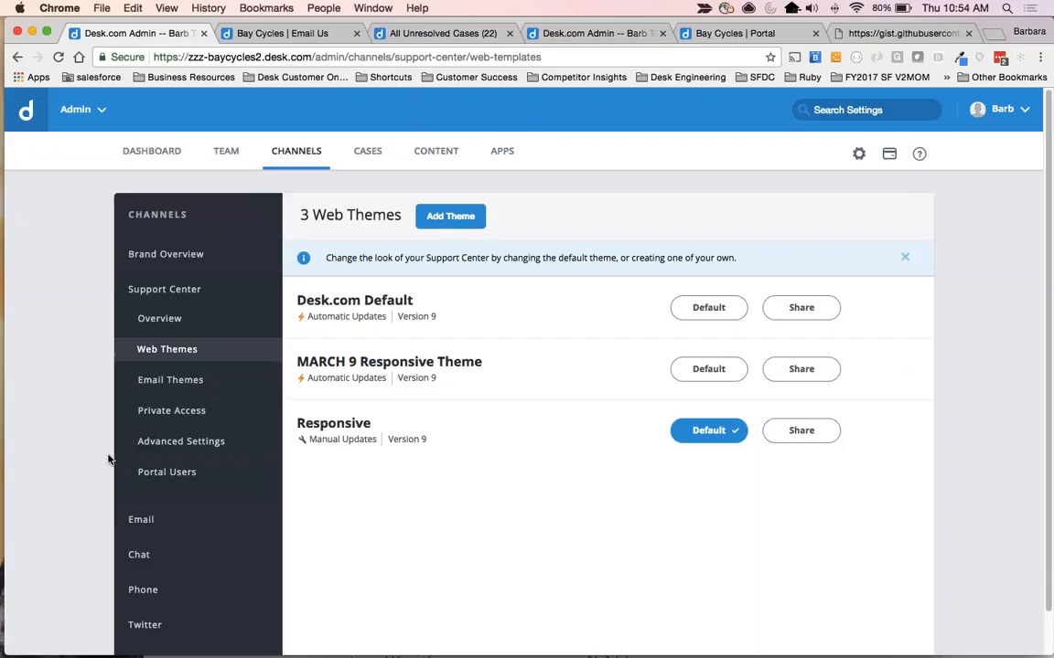
Open the Leisure Cyclists reply theme of the Email channel for editing.
left_click(143, 521)
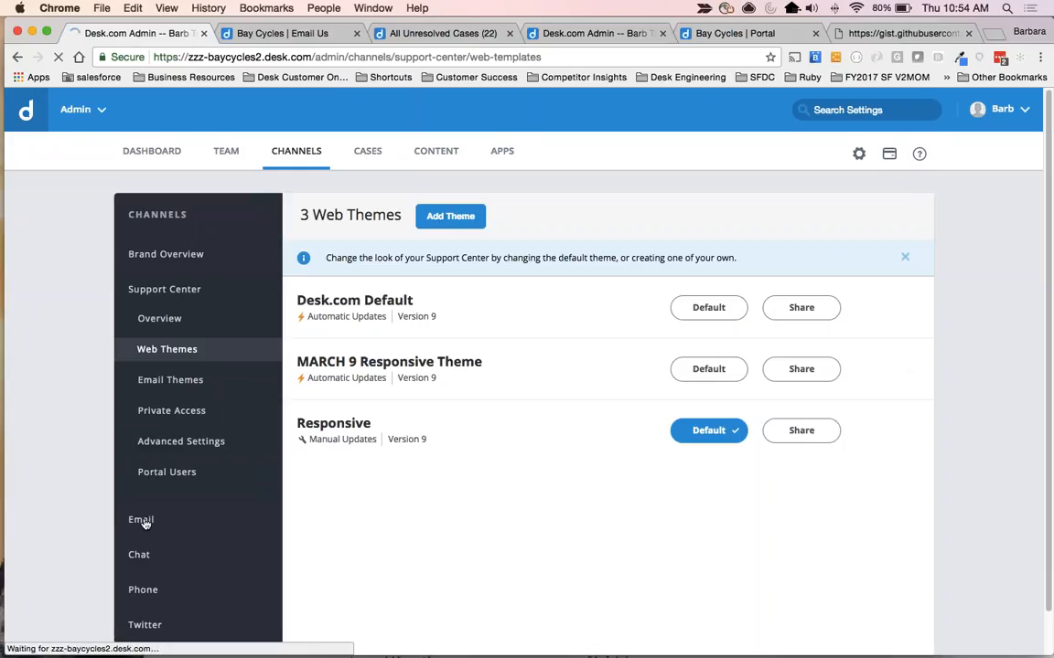
scroll(138, 515, "down", 1)
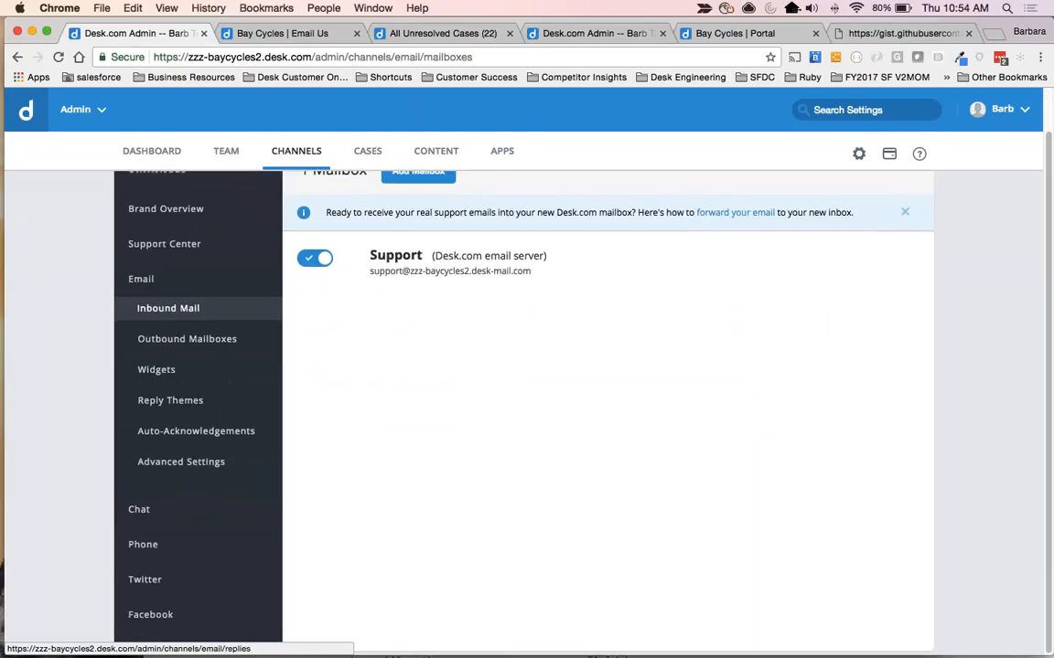
left_click(170, 400)
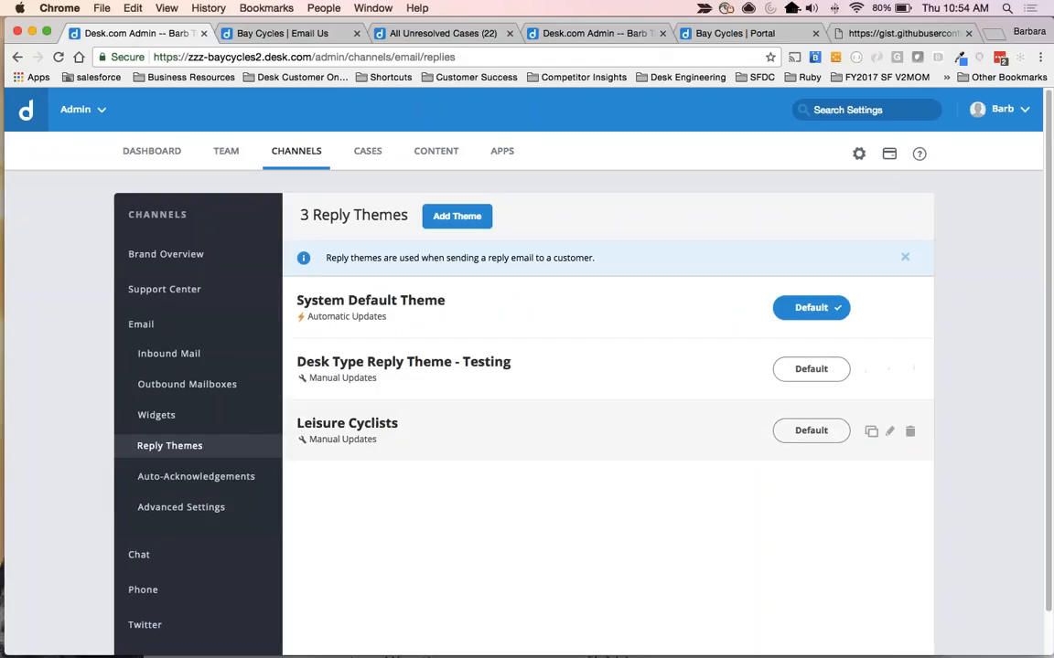
left_click(322, 428)
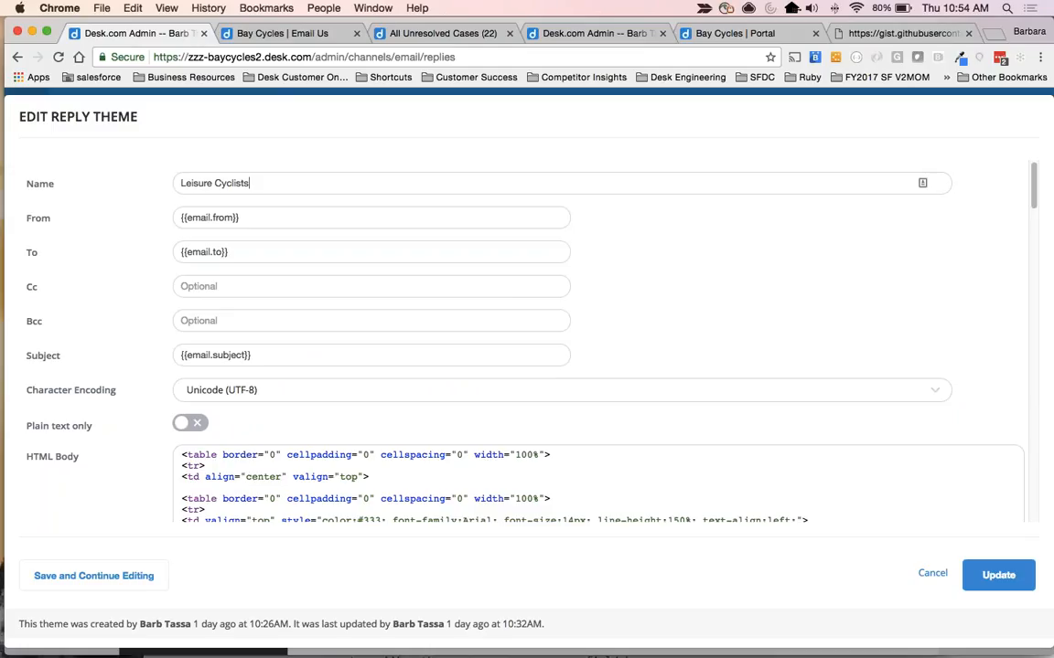
Examine the reply theme's From, To, Cc, Bcc and Subject fields and the code in its HTML body.
left_click_drag(35, 181, 39, 290)
left_click(39, 289)
double_click(30, 217)
left_click_drag(61, 356, 18, 217)
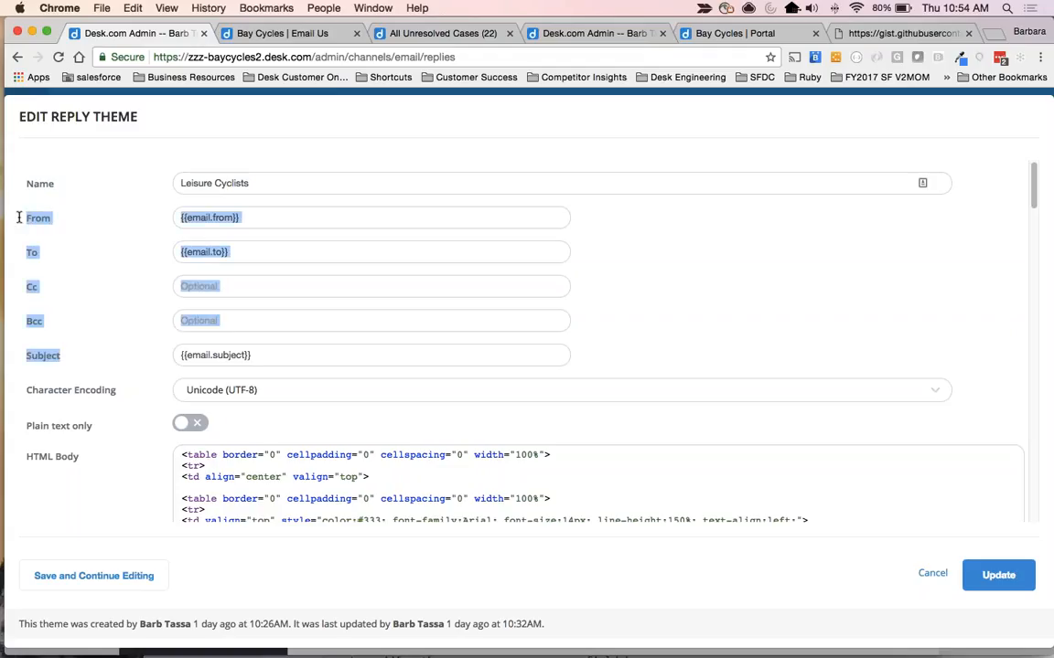
left_click(61, 353)
scroll(62, 355, "down", 3)
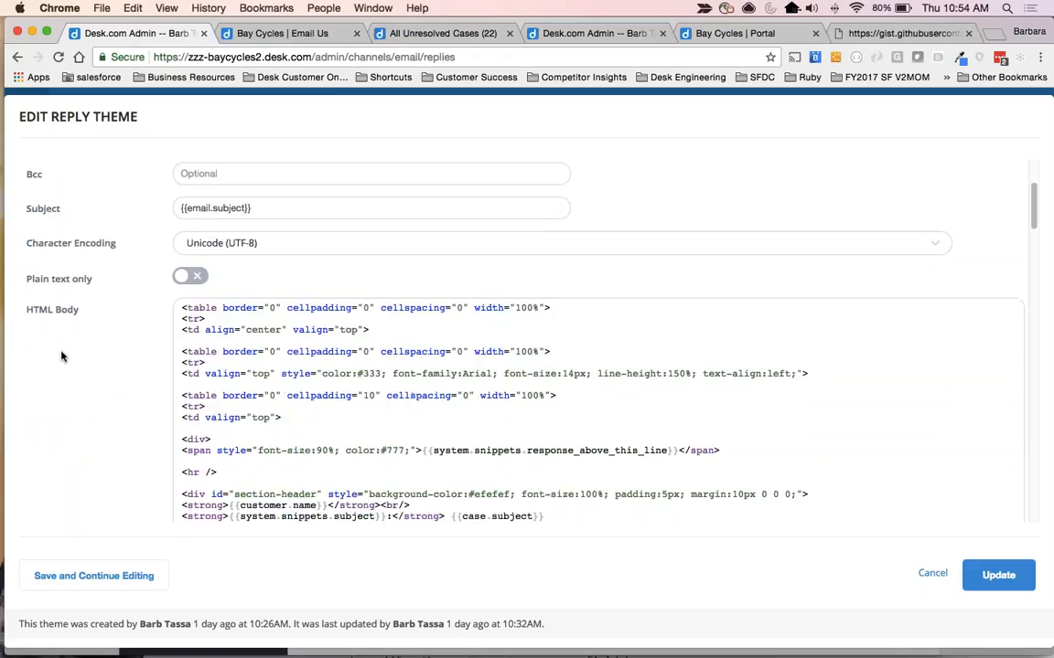
scroll(62, 356, "down", 1)
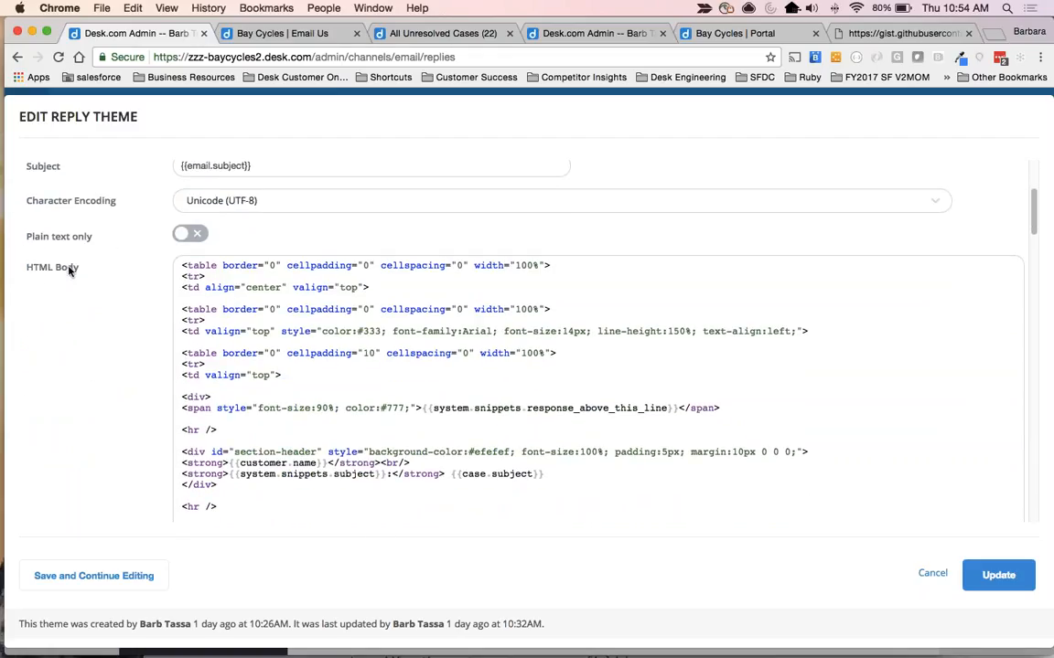
scroll(92, 428, "down", 1)
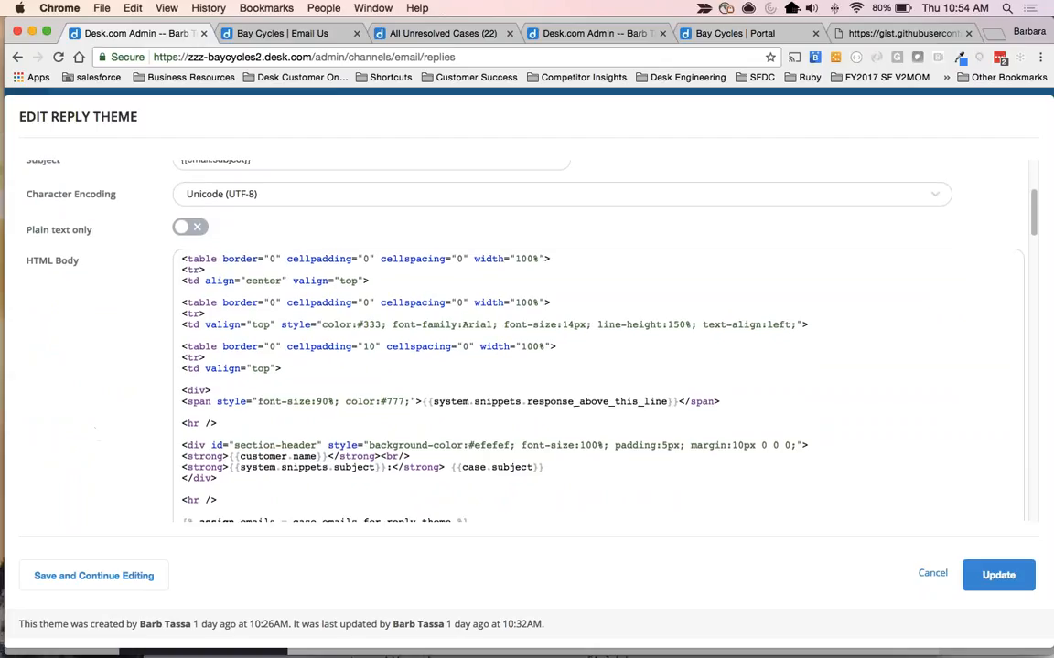
scroll(521, 339, "down", 2)
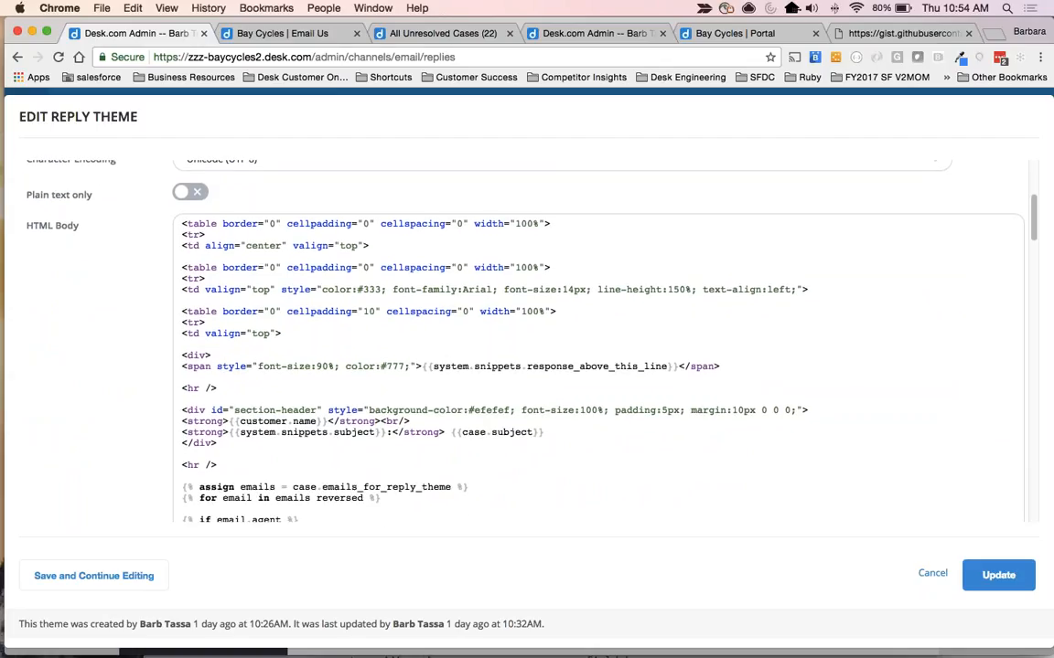
scroll(351, 410, "down", 10)
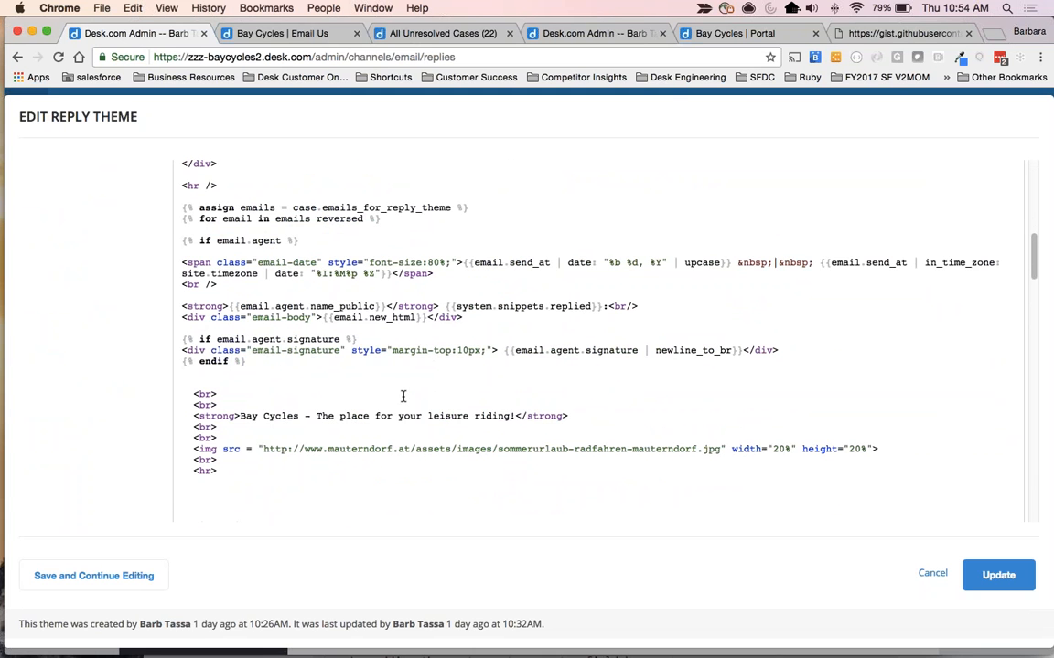
scroll(404, 395, "down", 8)
scroll(414, 467, "up", 13)
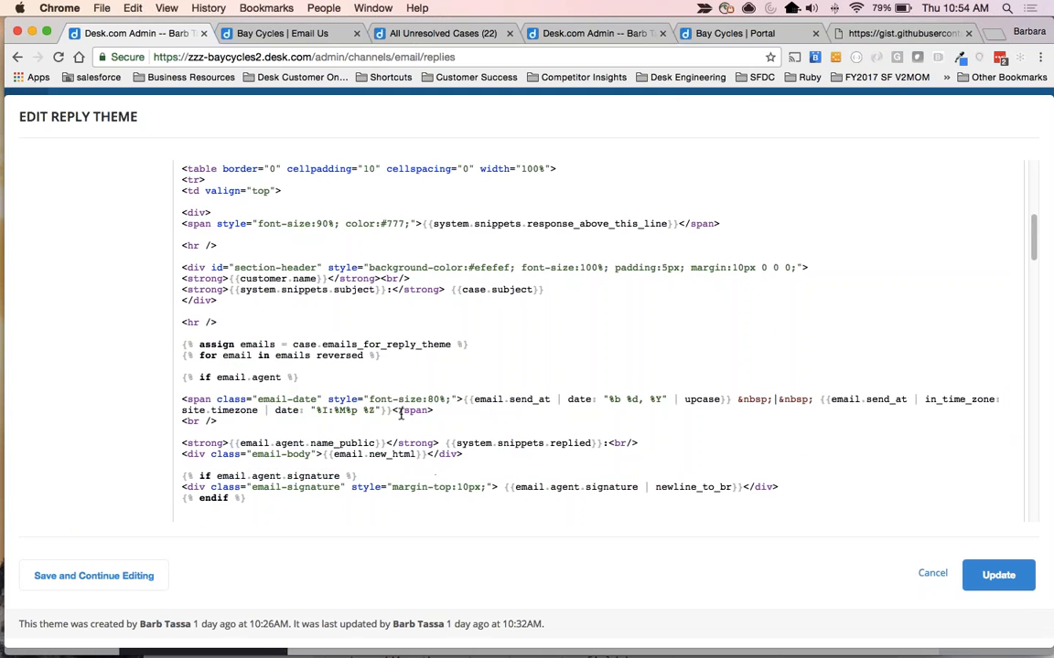
Copy the reply theme's entire HTML body and switch to JS Bin in a full-screen window.
key("super+a")
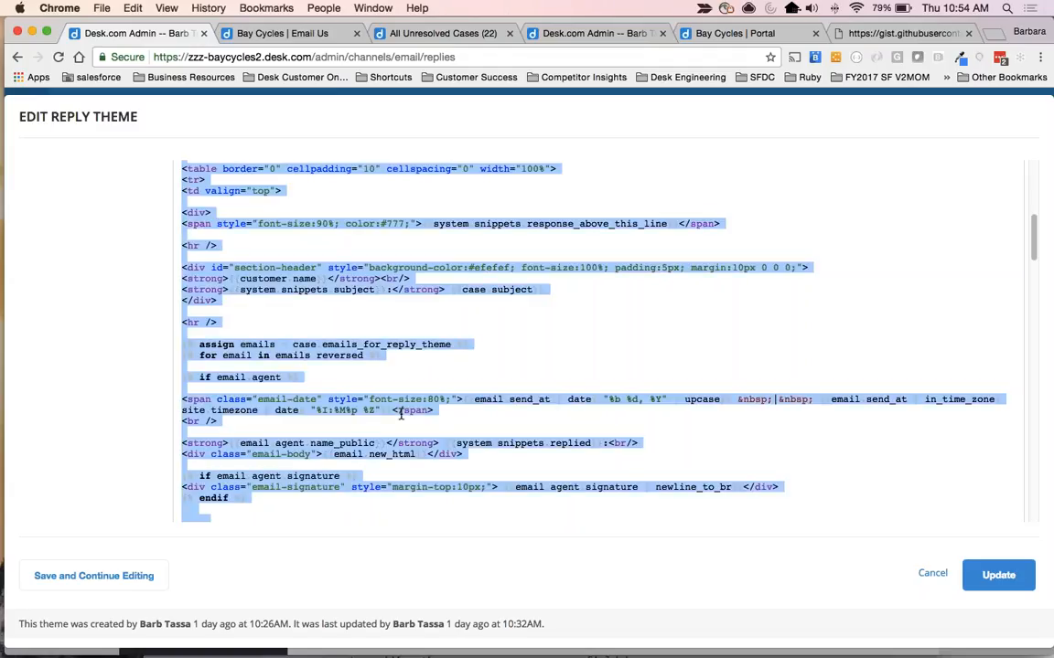
key("super+c")
key("super+grave")
key("super+grave")
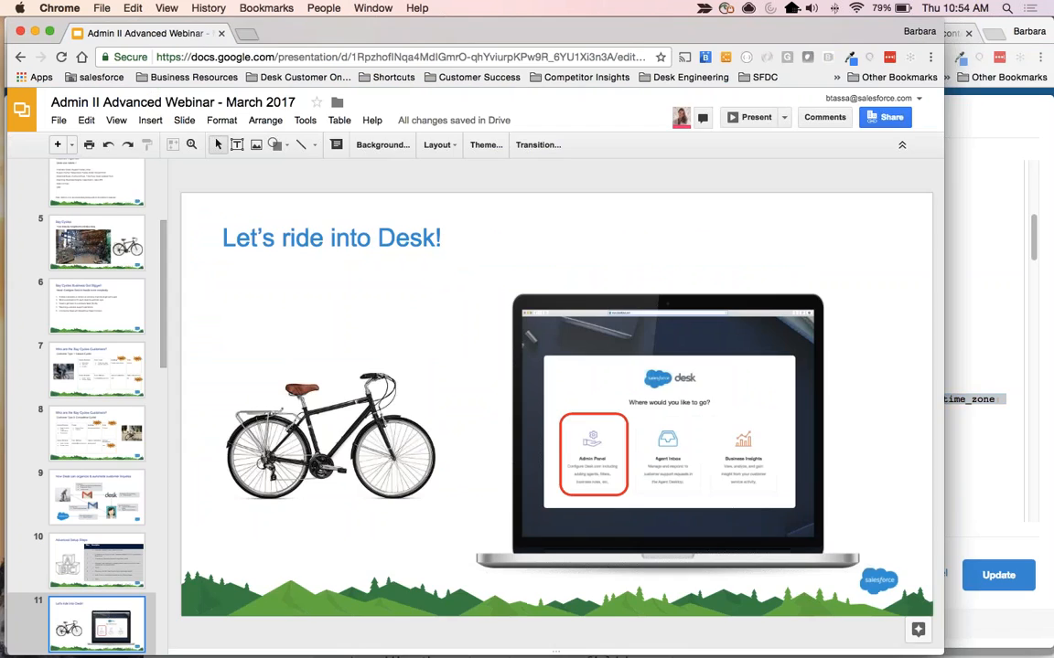
left_click(284, 66)
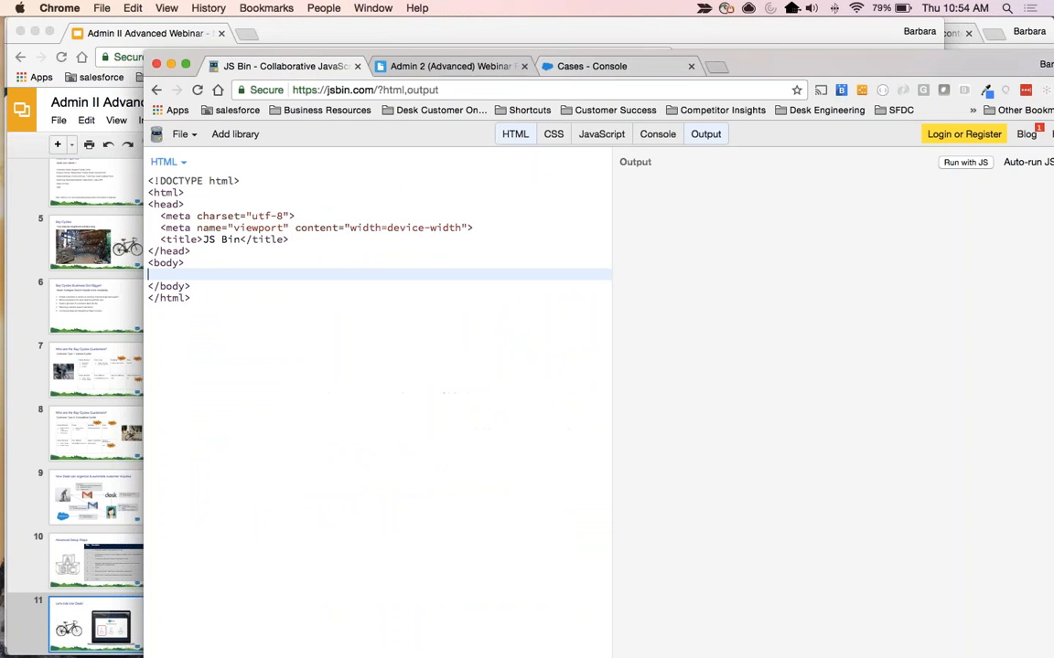
left_click_drag(751, 65, 600, 32)
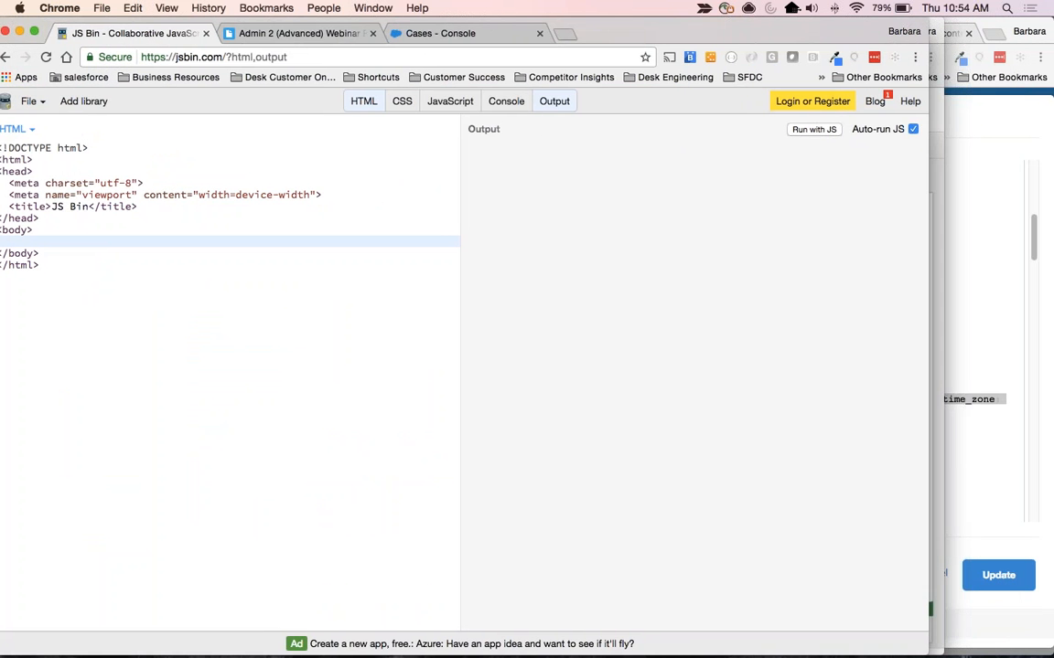
left_click(33, 31)
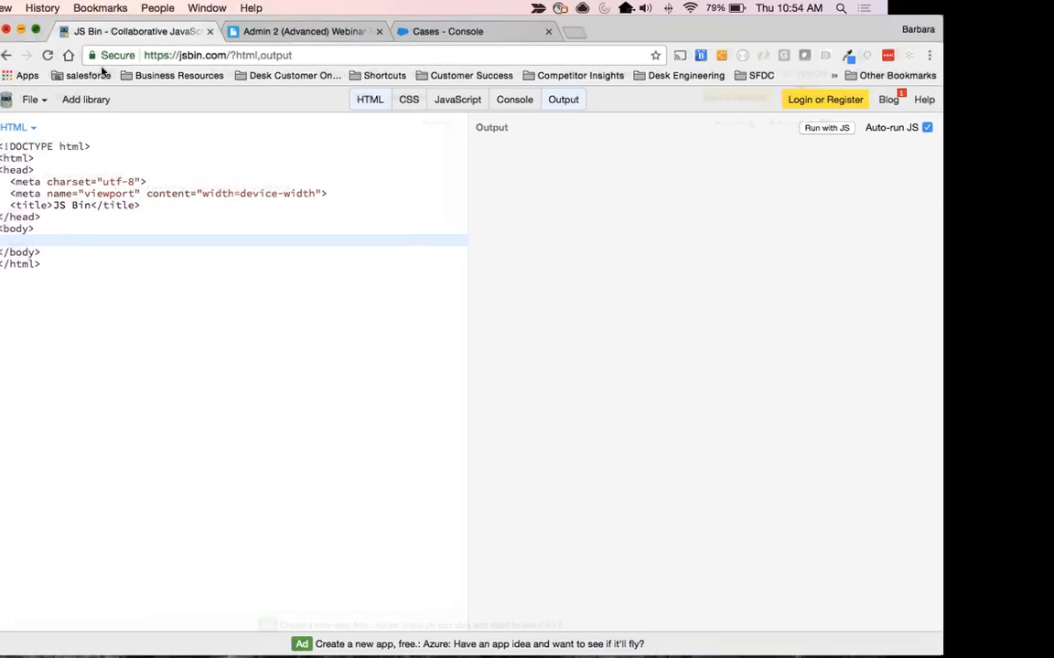
Replace the default HTML in JS Bin with the copied reply theme code and view the start of the code.
left_click_drag(122, 288, 4, 129)
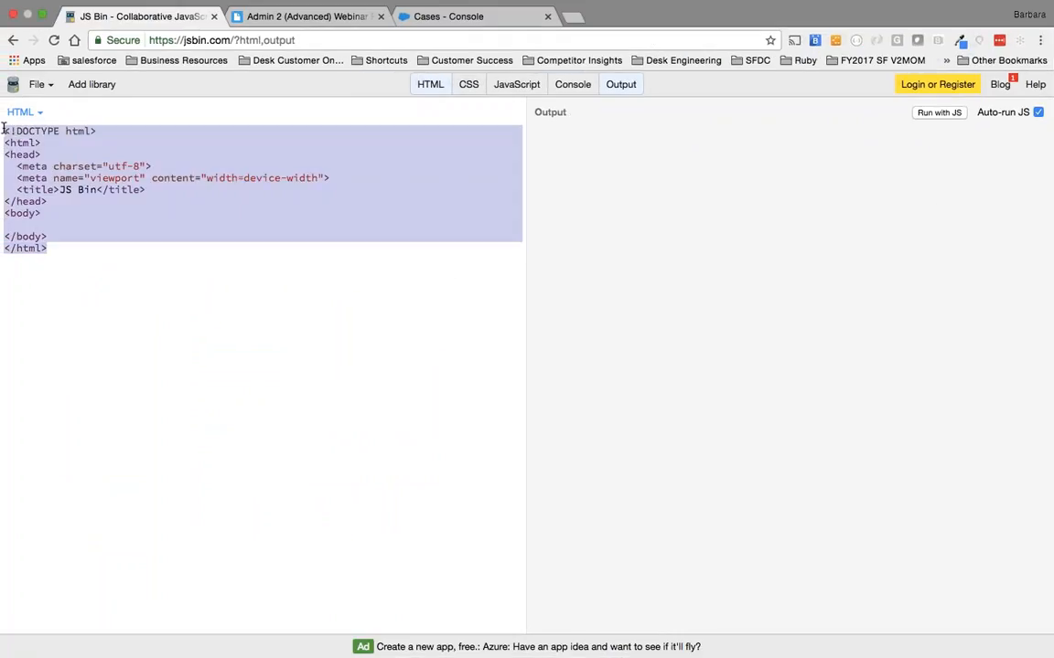
key("BackSpace")
key("super+v")
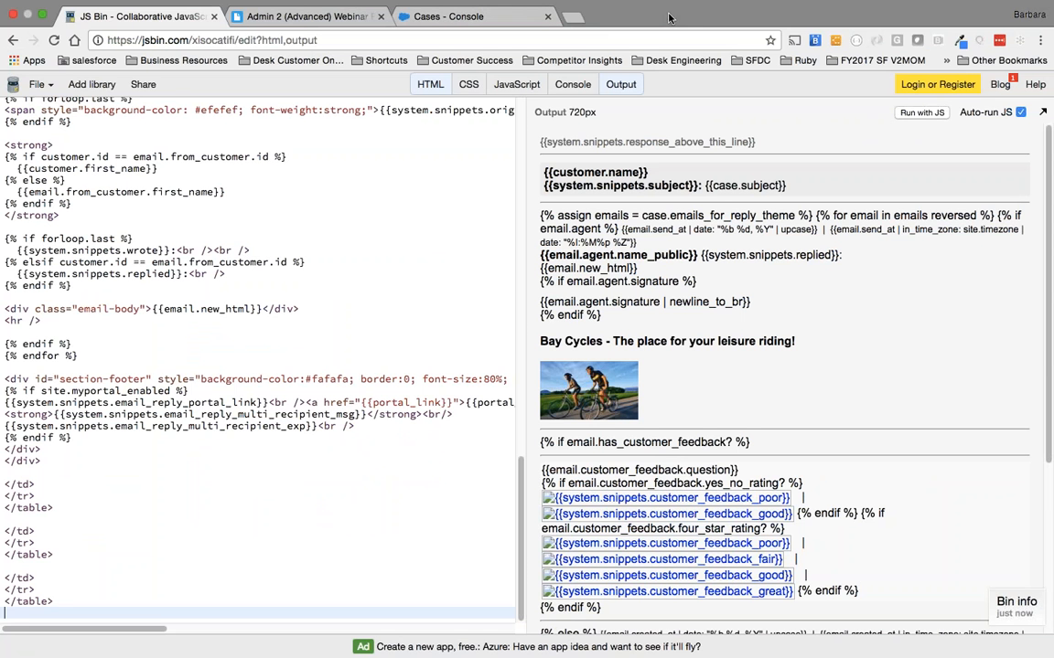
scroll(203, 168, "up", 20)
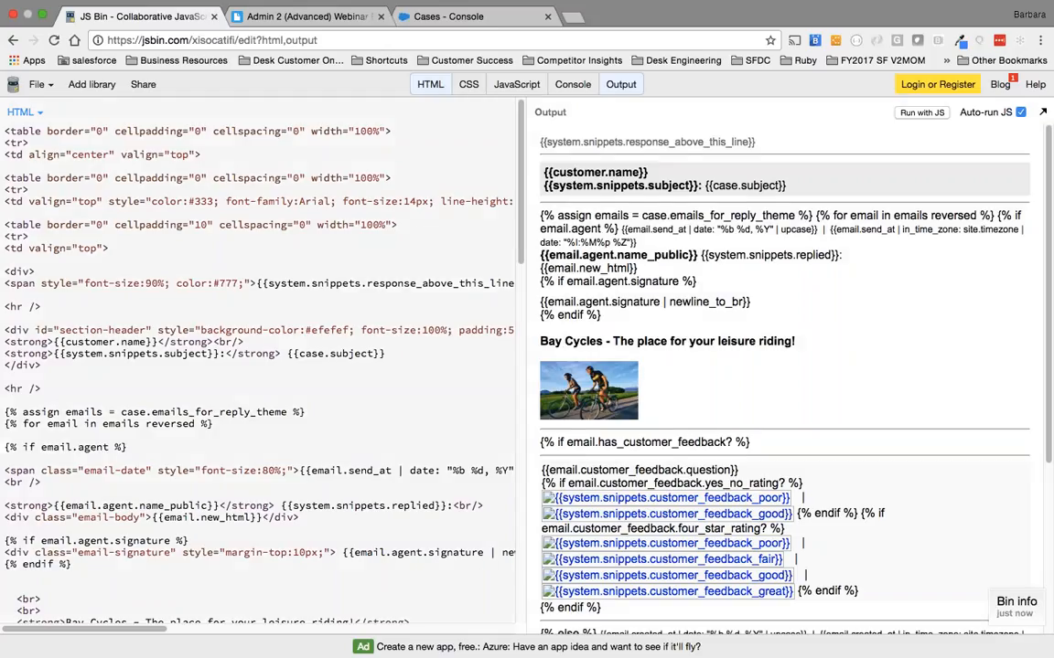
Examine the Bay Cycles heading and cyclist image in the output and the matching block in the HTML code.
left_click_drag(542, 341, 628, 392)
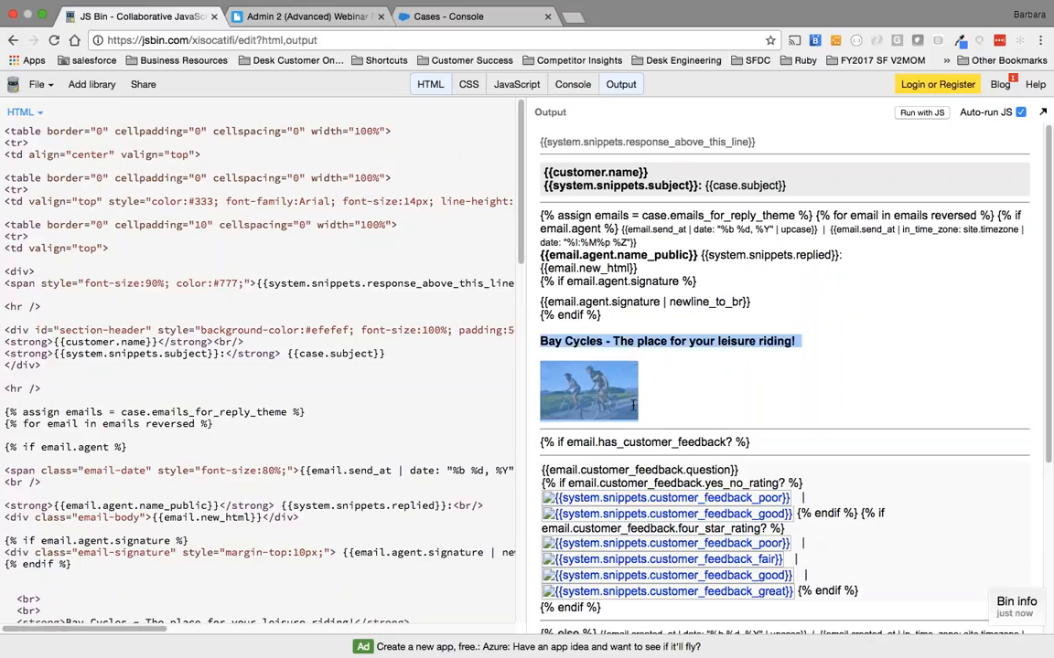
left_click(546, 341)
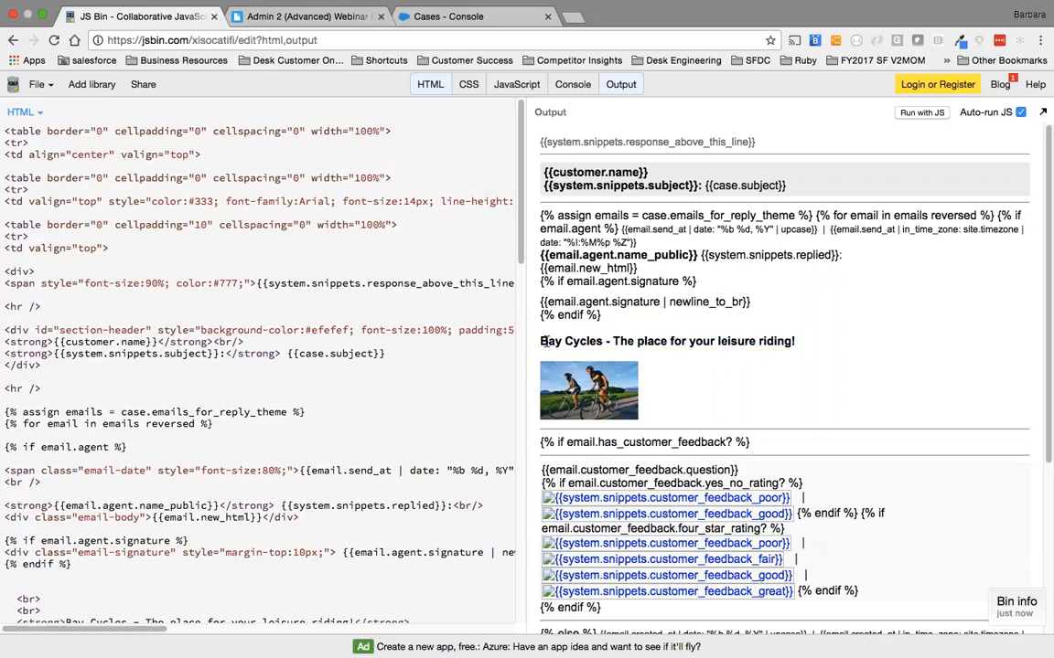
left_click_drag(546, 341, 809, 339)
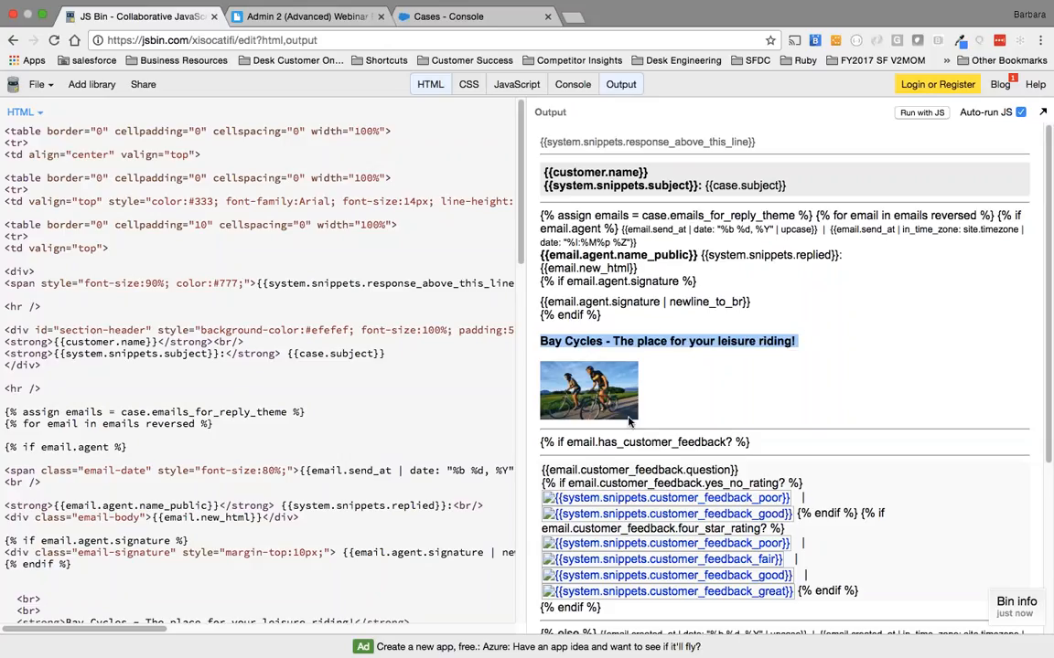
scroll(232, 520, "down", 5)
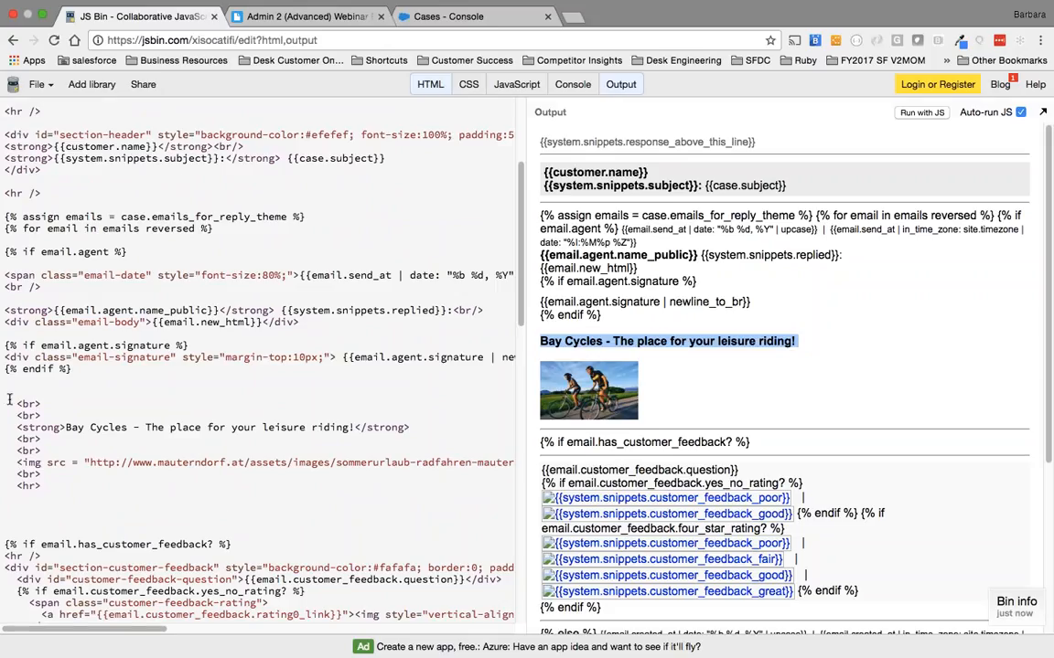
left_click_drag(11, 399, 78, 506)
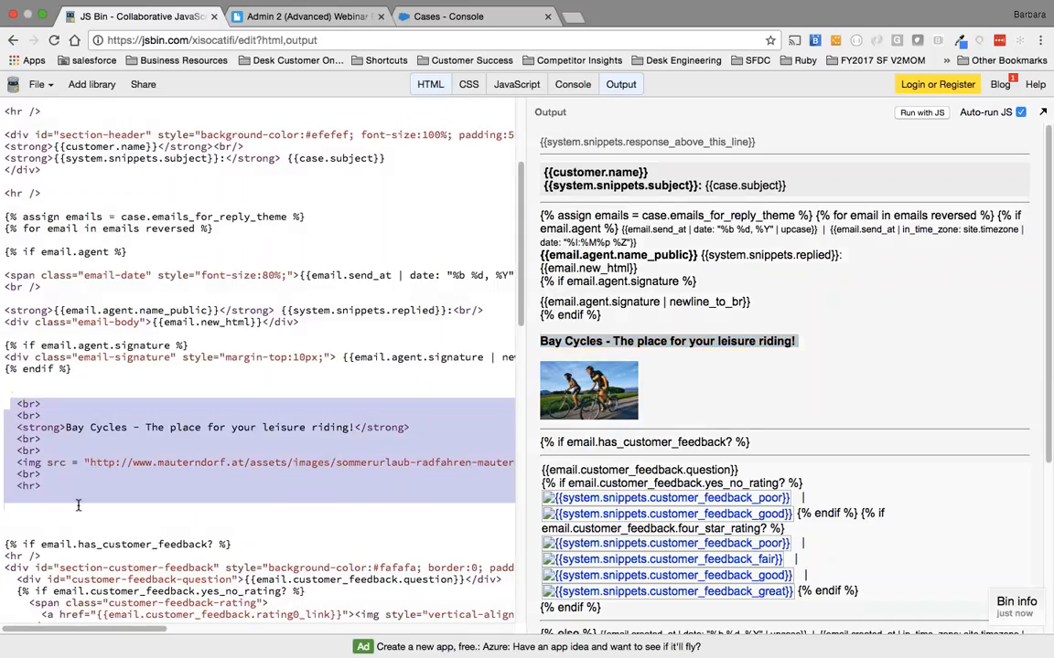
left_click(15, 404)
key("shift+Down")
key("shift+Down")
key("shift+Down")
key("shift+Down")
key("shift+Down")
key("shift+Down")
key("shift+Down")
key("shift+Down")
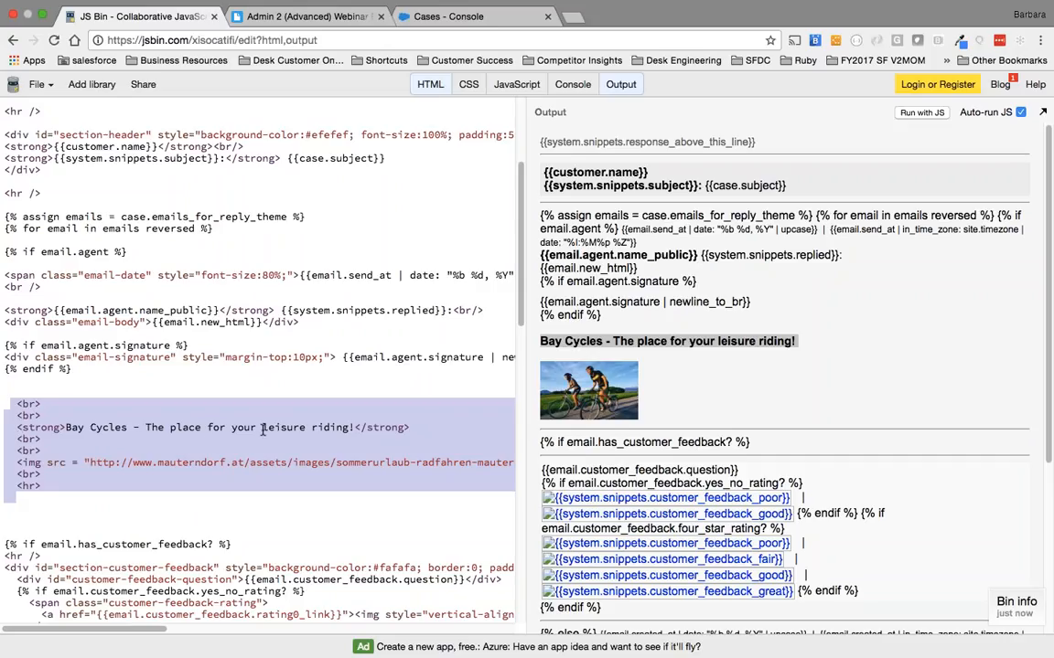
Examine the cyclist image tag's source address, width and height, and the horizontal rule tag below it.
left_click(15, 463)
left_click_drag(15, 462, 422, 463)
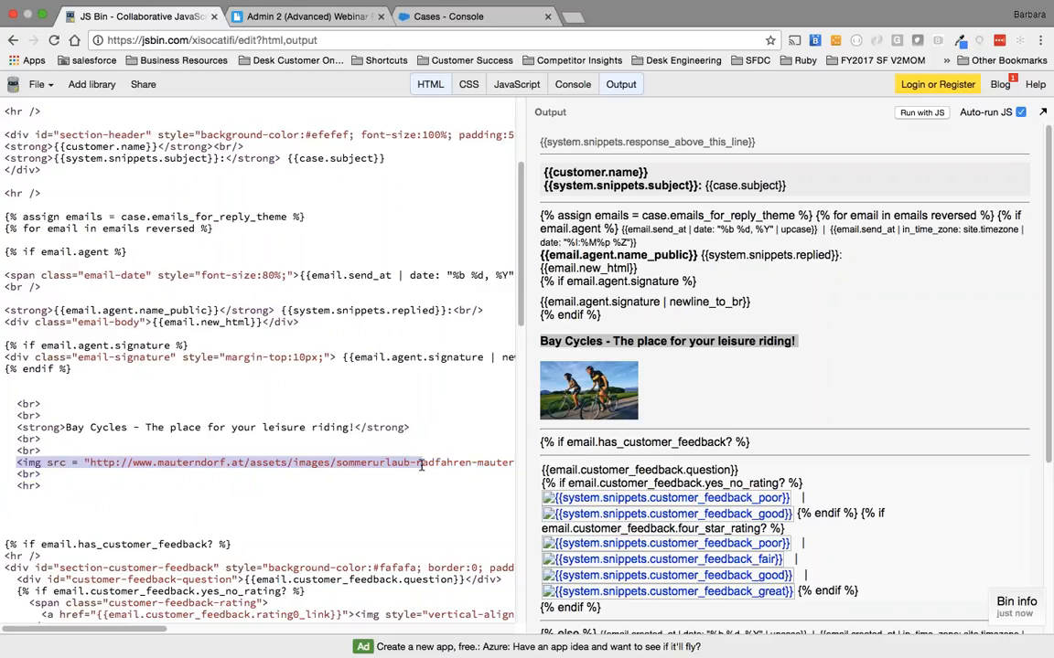
scroll(464, 489, "right", 3)
scroll(464, 488, "right", 1)
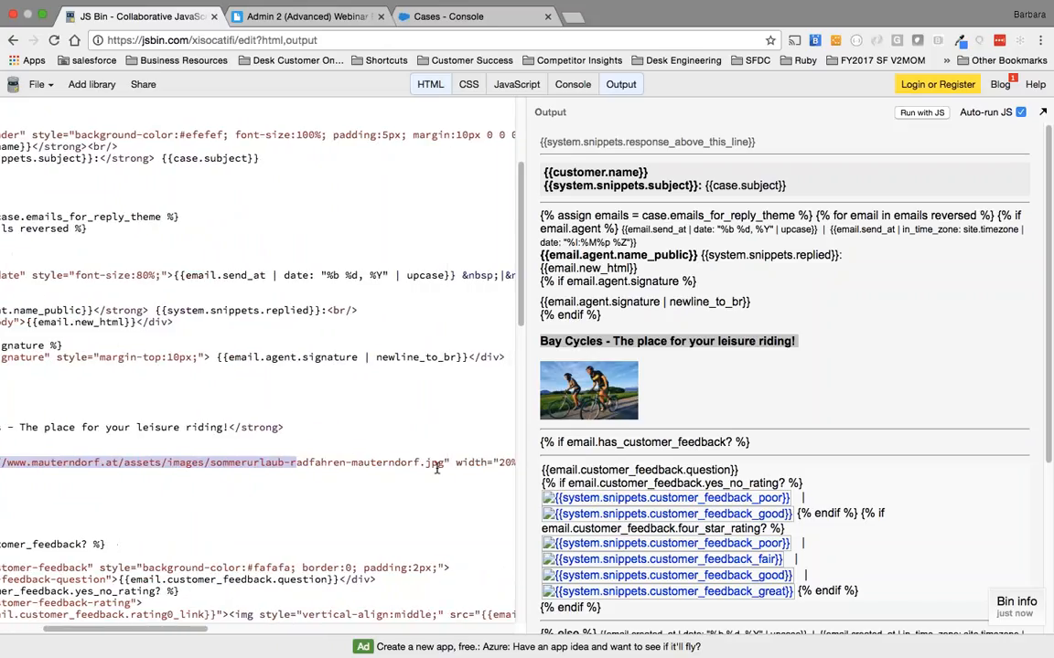
scroll(448, 465, "right", 2)
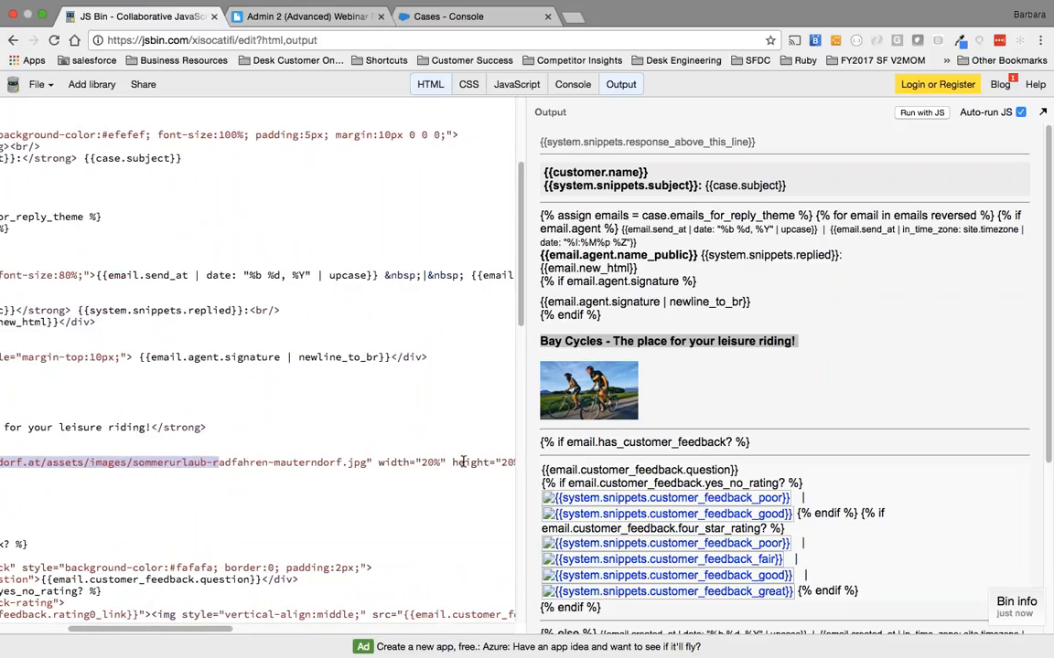
scroll(463, 463, "right", 2)
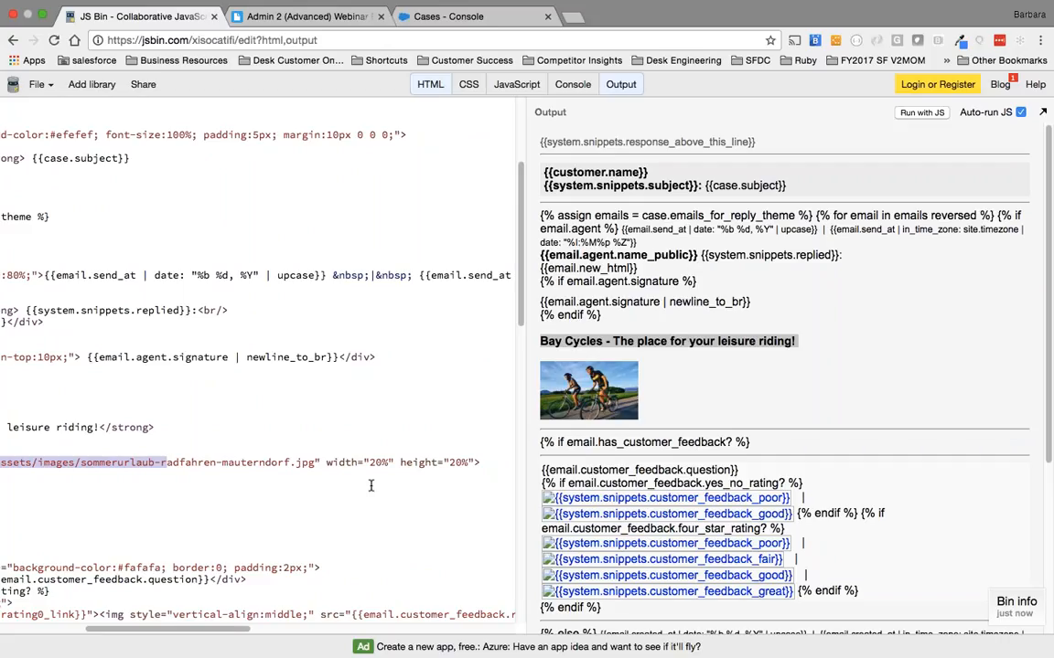
scroll(371, 494, "left", 6)
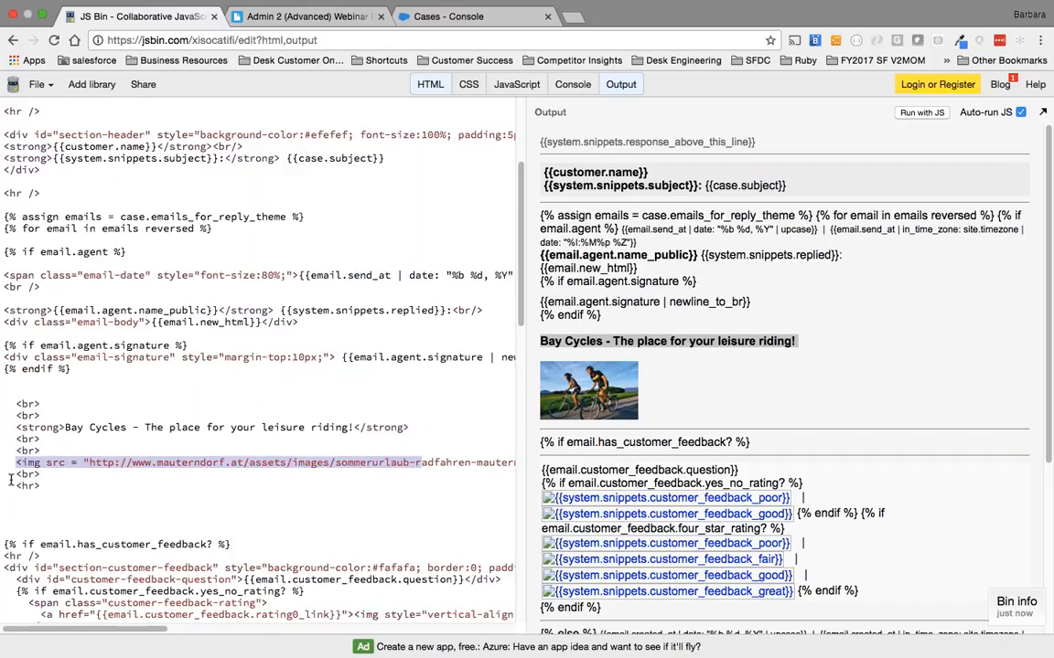
left_click(50, 497)
left_click_drag(11, 486, 93, 487)
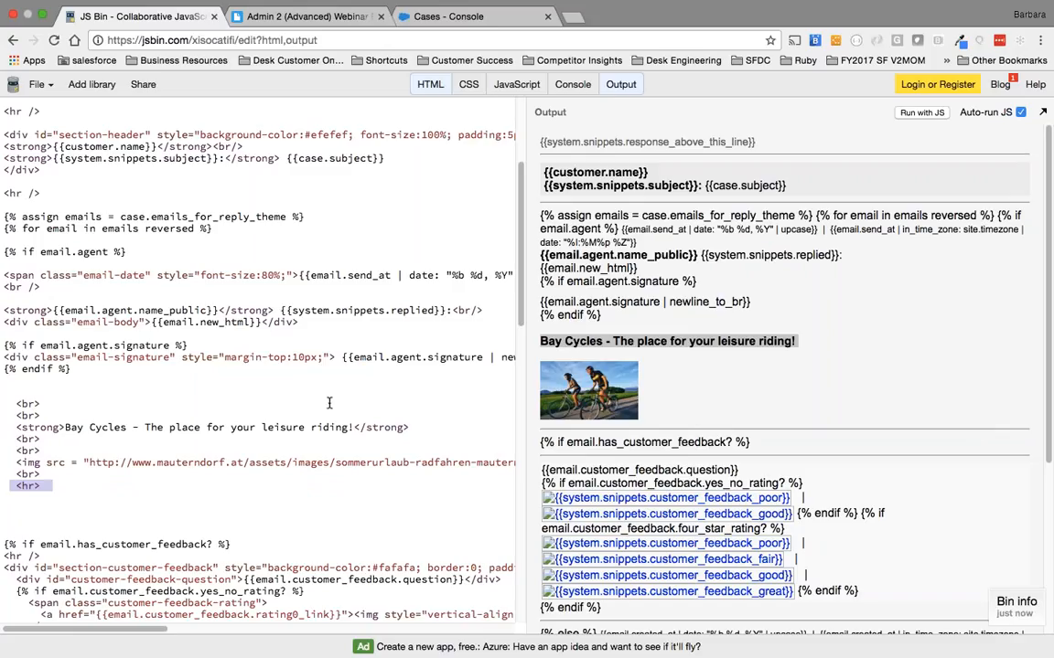
left_click(359, 276)
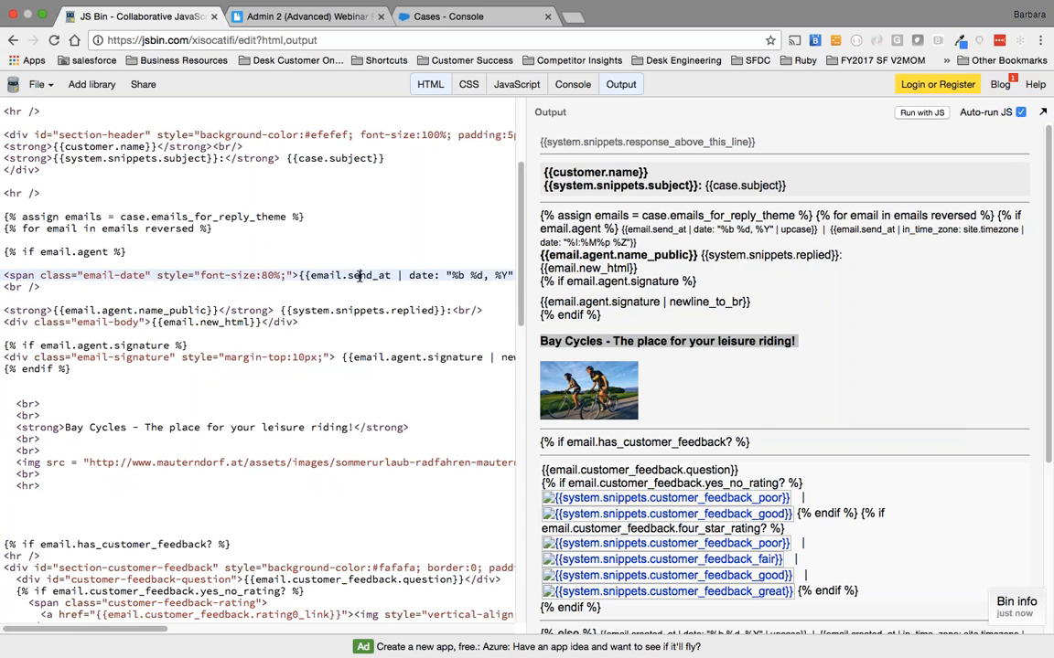
Take the JS Bin window out of full screen and cancel editing the Leisure Cyclists reply theme in Desk.com.
key("super+Tab")
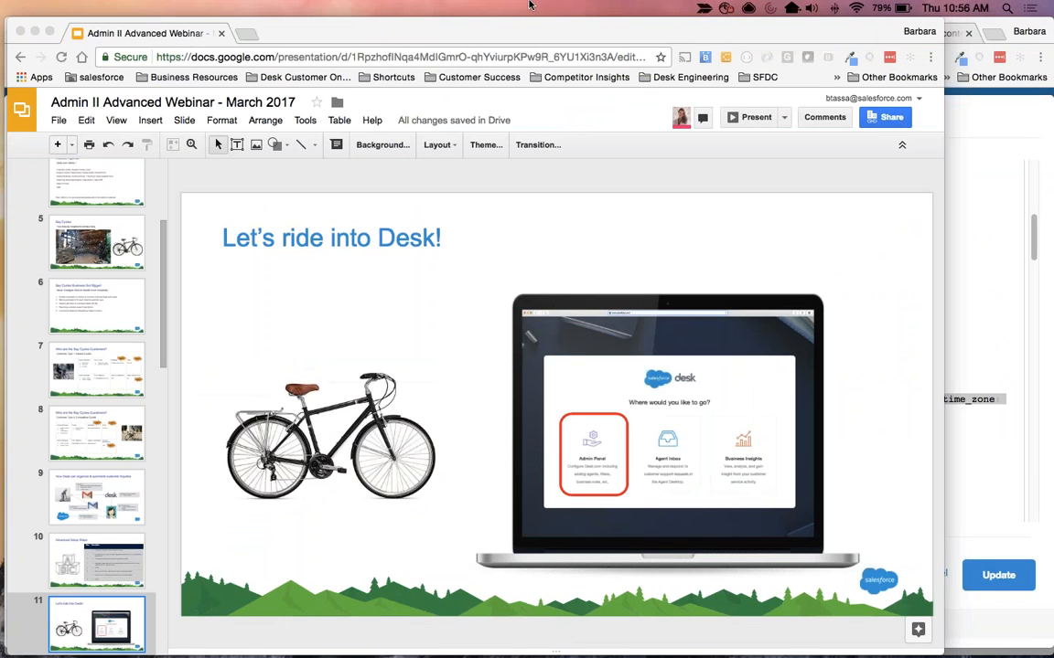
key("ctrl+Right")
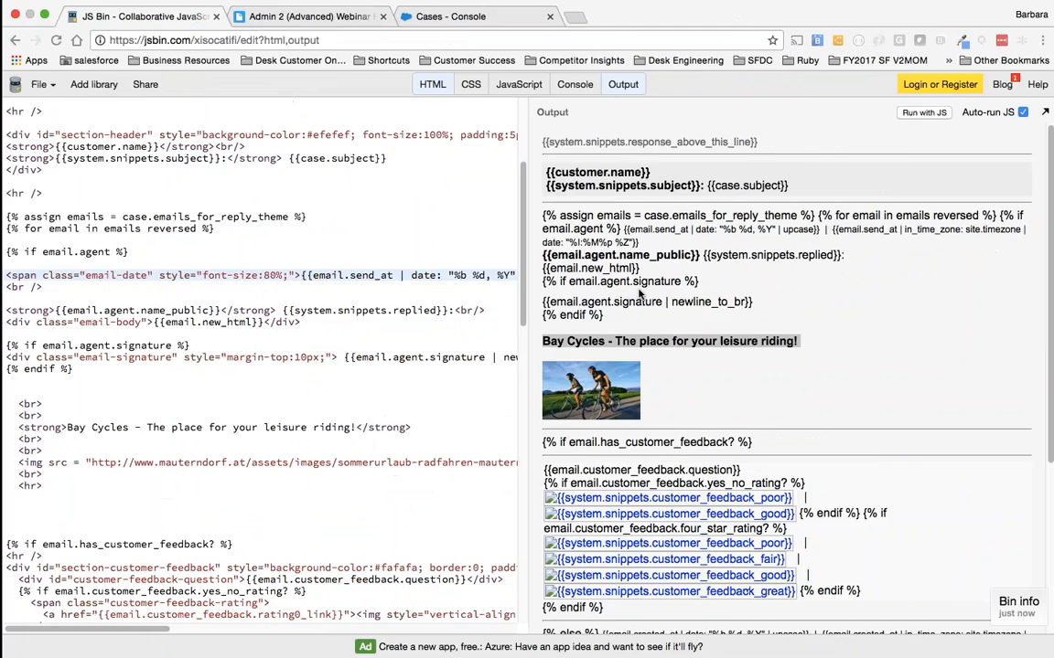
left_click(42, 15)
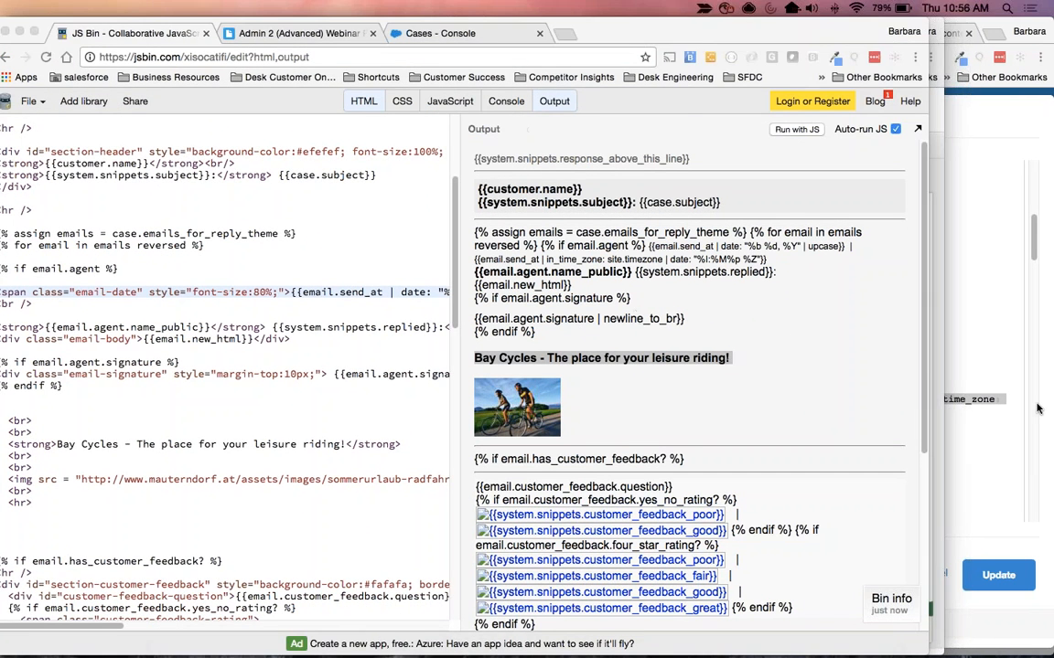
left_click(1037, 407)
left_click(934, 573)
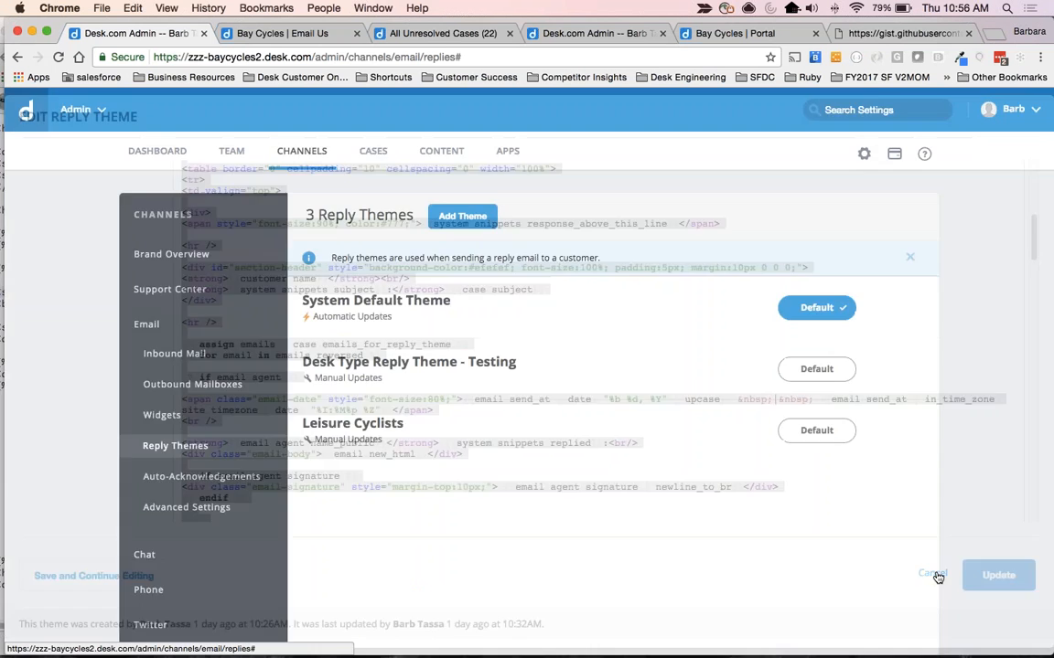
Add a new reply theme named Competitive Cyslists.
left_click(439, 216)
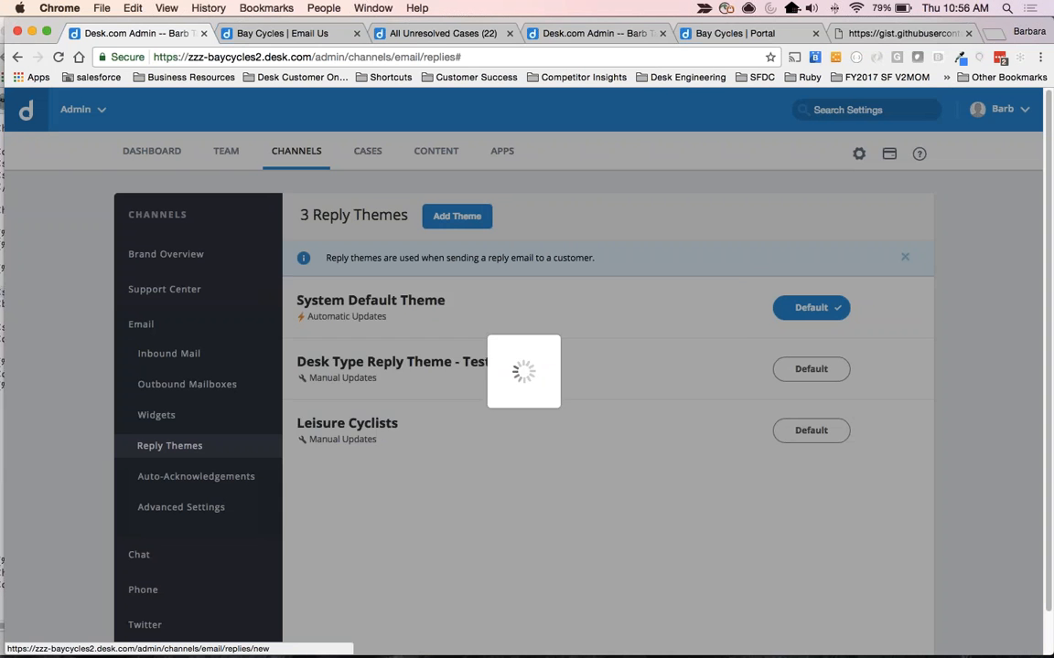
type("Comp")
key("Down")
key("Return")
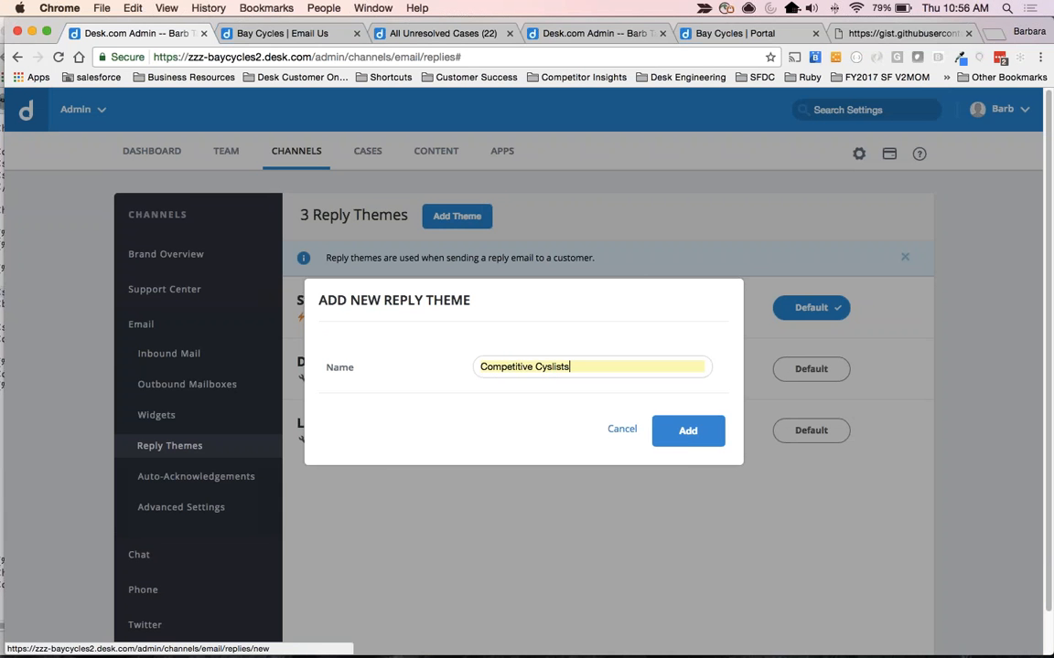
left_click(680, 442)
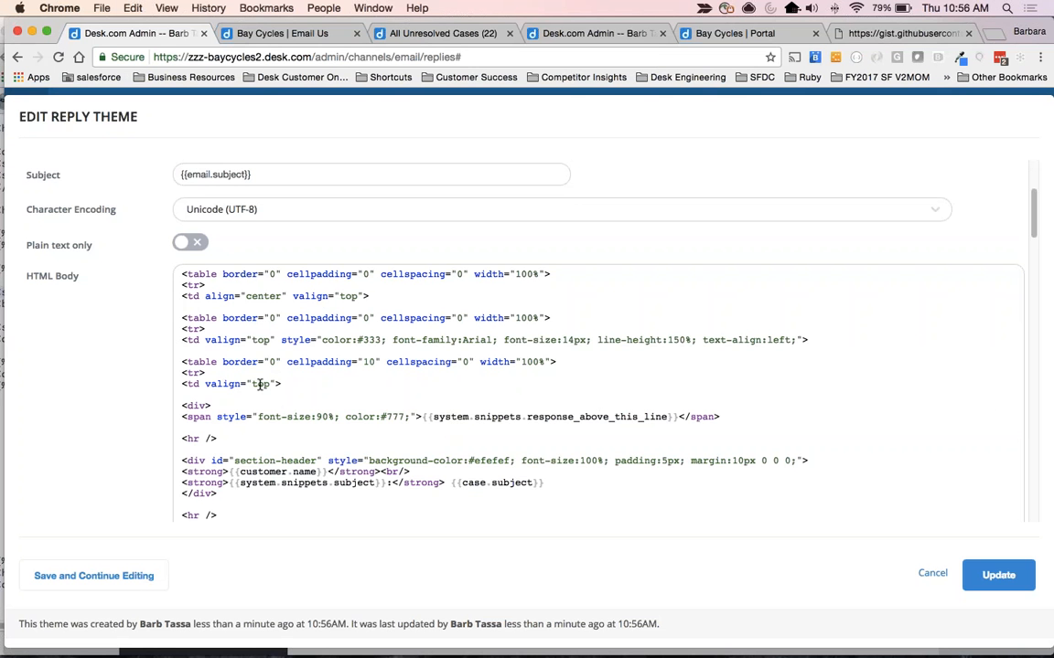
Replace the JS Bin code with the new reply theme's entire HTML body and widen the JS Bin window.
key("super+a")
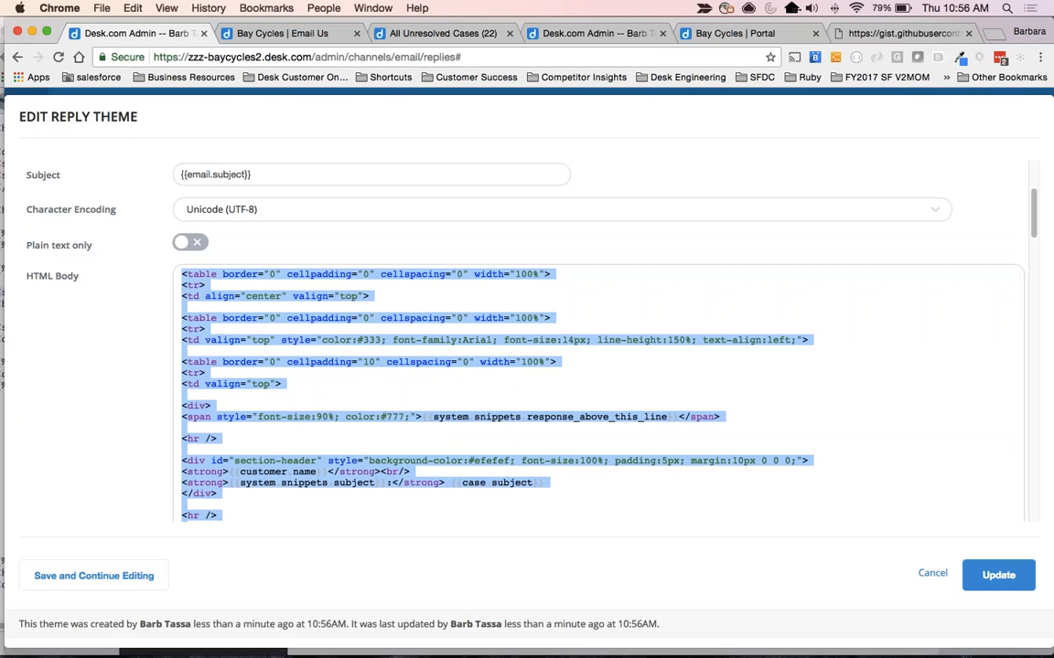
key("super+grave")
left_click(257, 236)
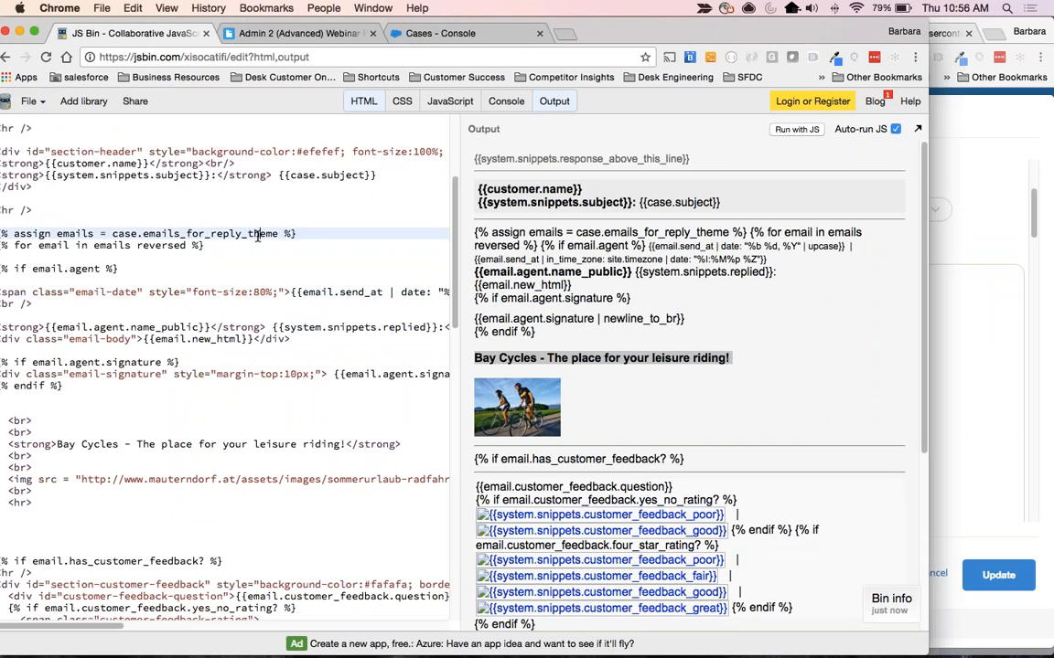
key("super+a")
key("BackSpace")
key("super+v")
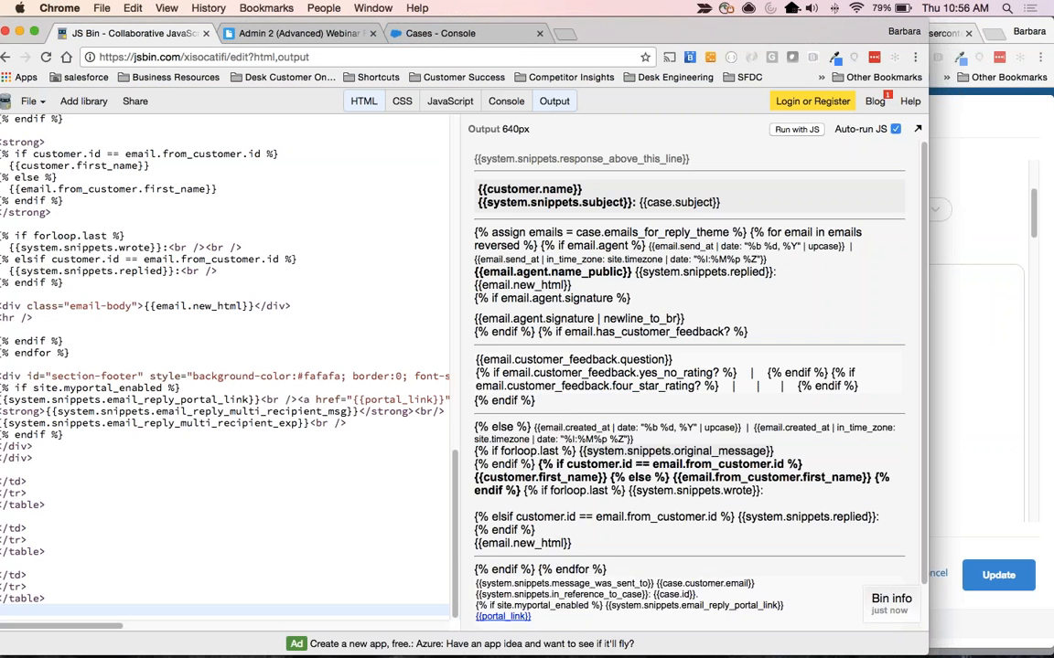
mouse_move(614, 32)
left_mouse_down()
mouse_move(704, 31)
mouse_move(627, 32)
left_mouse_up()
left_click_drag(941, 384, 1029, 384)
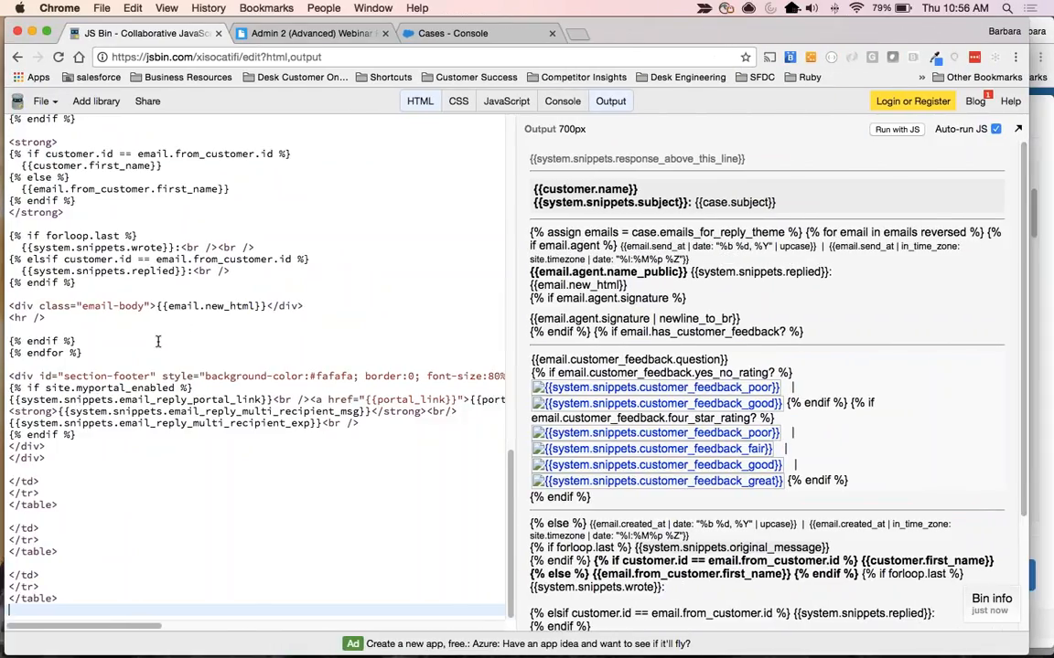
Insert blank lines after the endif of the agent signature block in the HTML code.
left_click(208, 307)
scroll(208, 311, "up", 10)
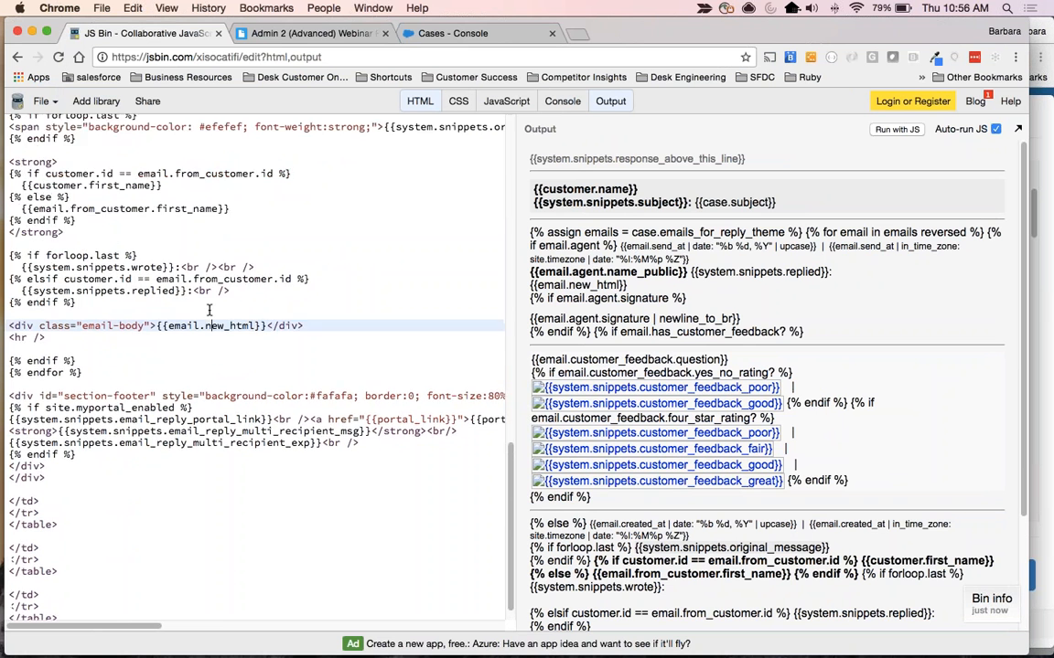
scroll(208, 311, "up", 2)
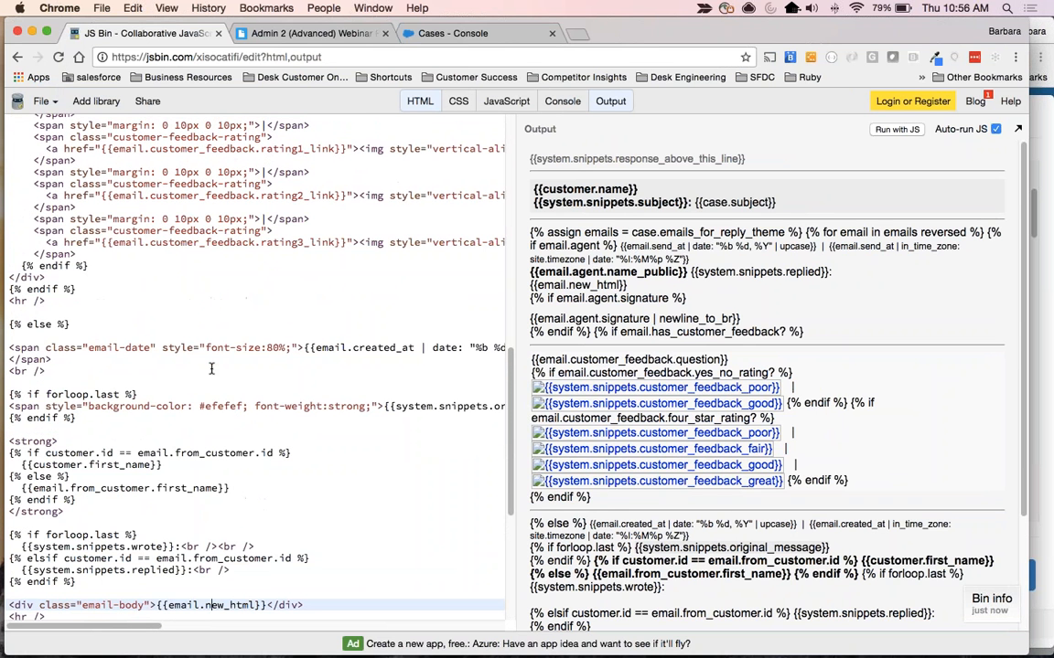
scroll(299, 507, "up", 15)
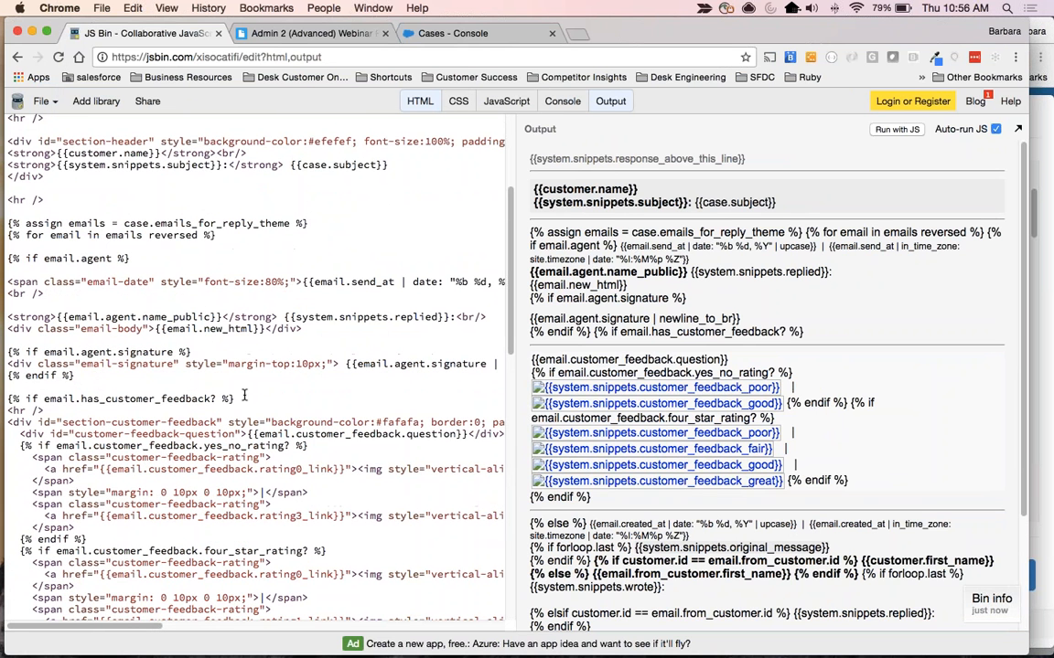
left_click_drag(25, 348, 192, 352)
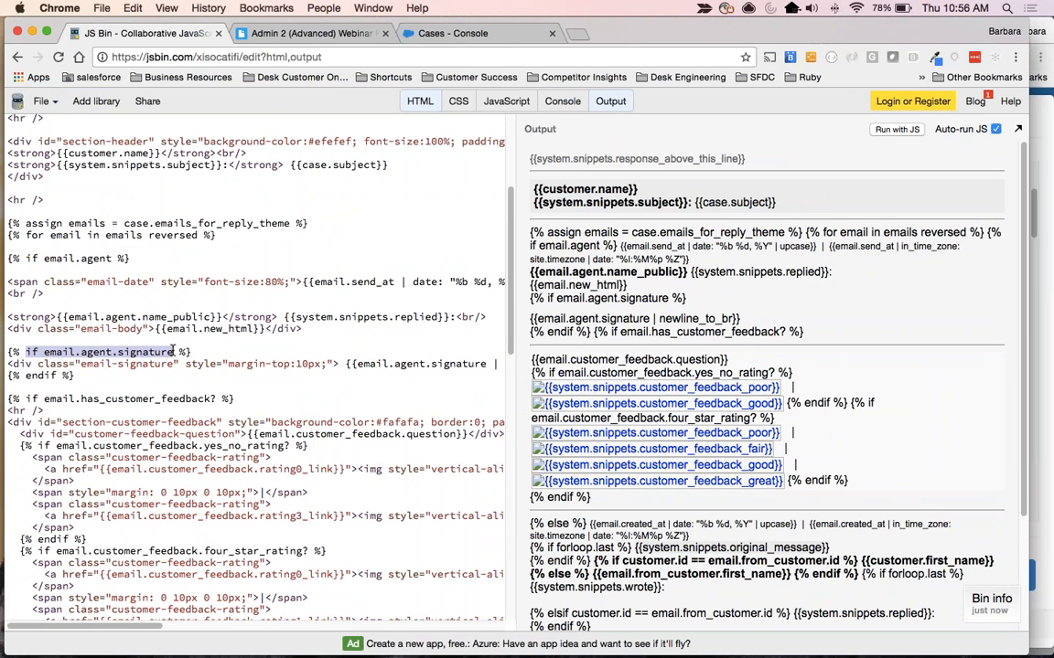
left_click(135, 380)
key("Return")
key("Return")
key("Return")
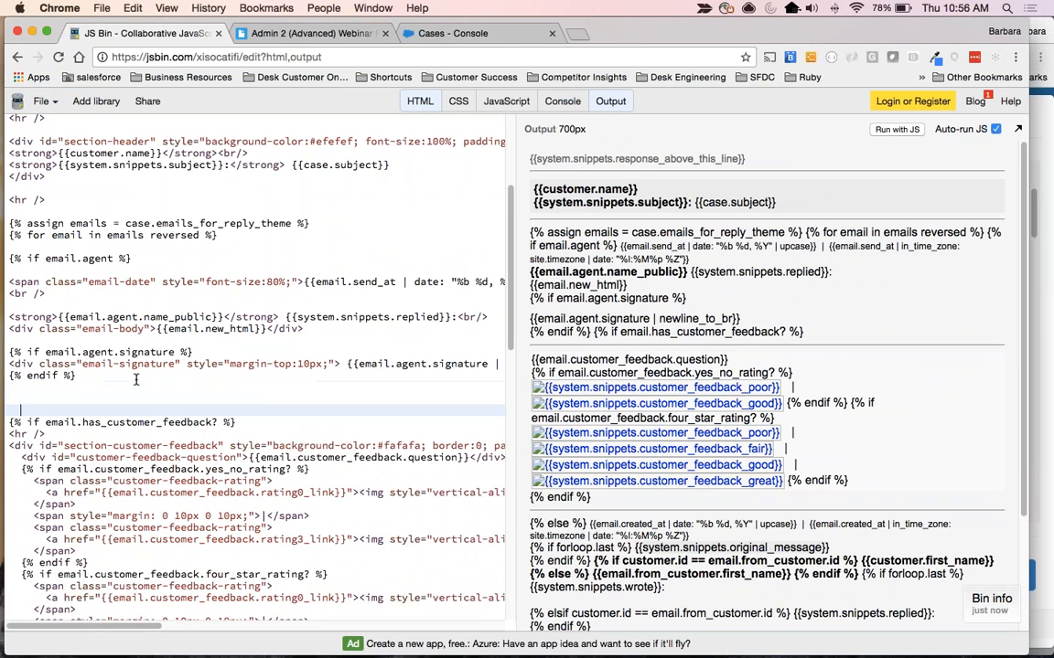
Add two <br> tags on separate lines in the blank space below the agent signature block.
key("Up")
key("Up")
type("<")
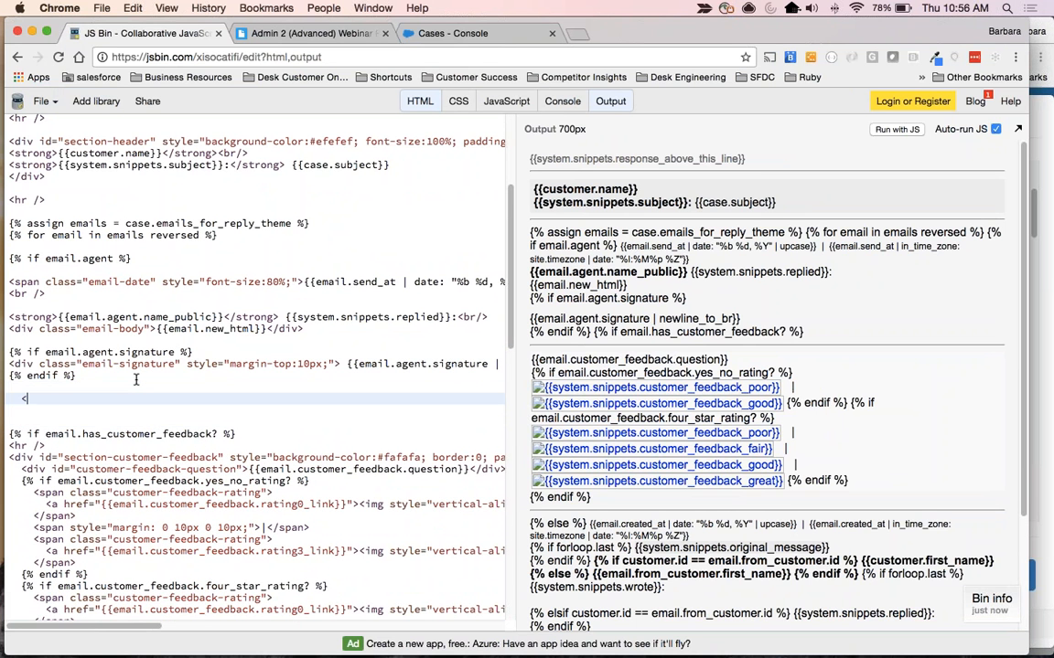
type("br>")
key("Return")
type("<br")
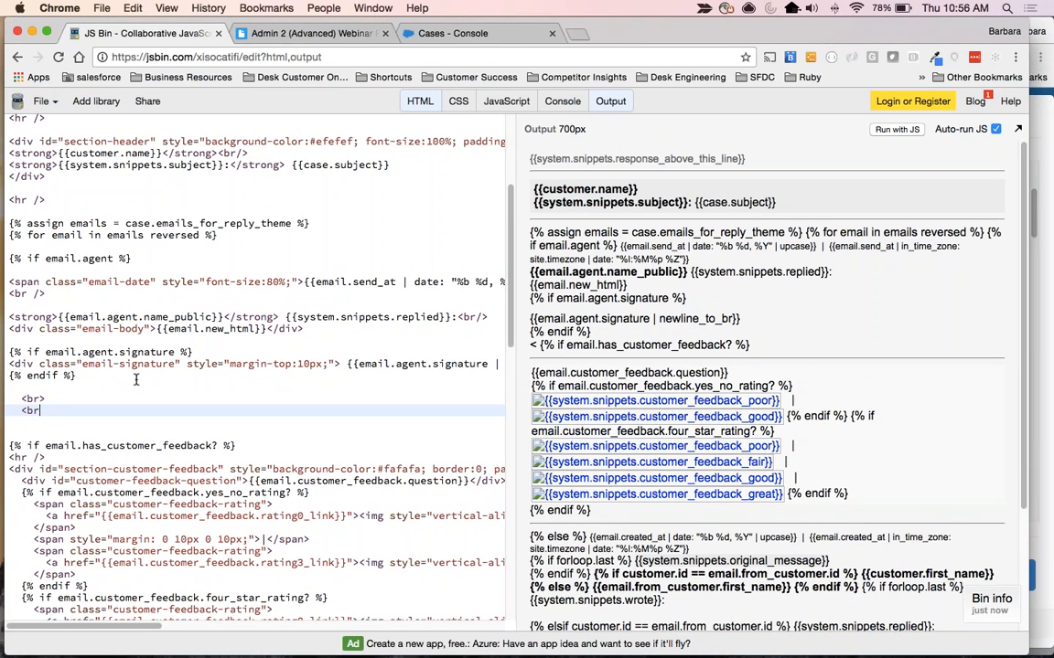
type(">")
key("Return")
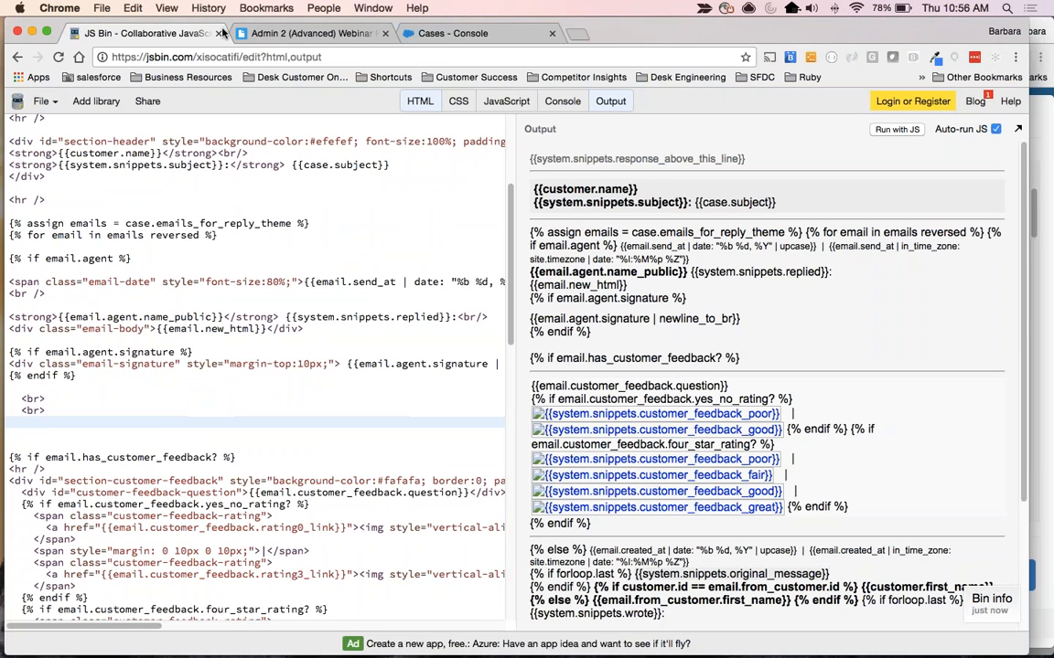
Copy the Competitive Cyclists email reply theme code from section 4 of the Admin 2 (Advanced) Webinar Resources document.
left_click(306, 33)
scroll(347, 369, "down", 6)
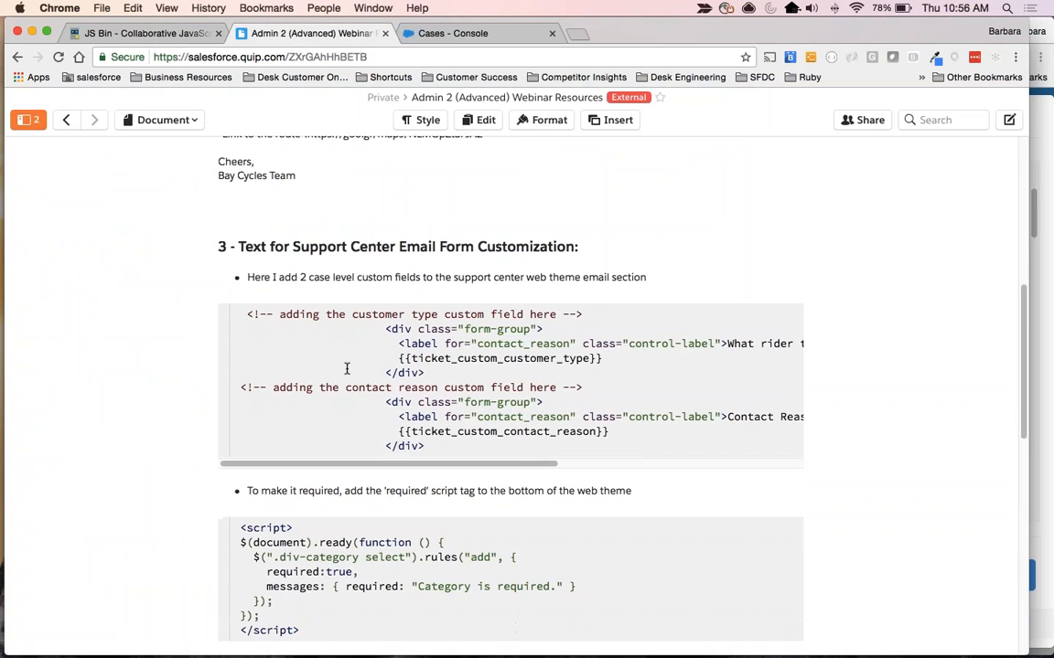
scroll(485, 375, "down", 5)
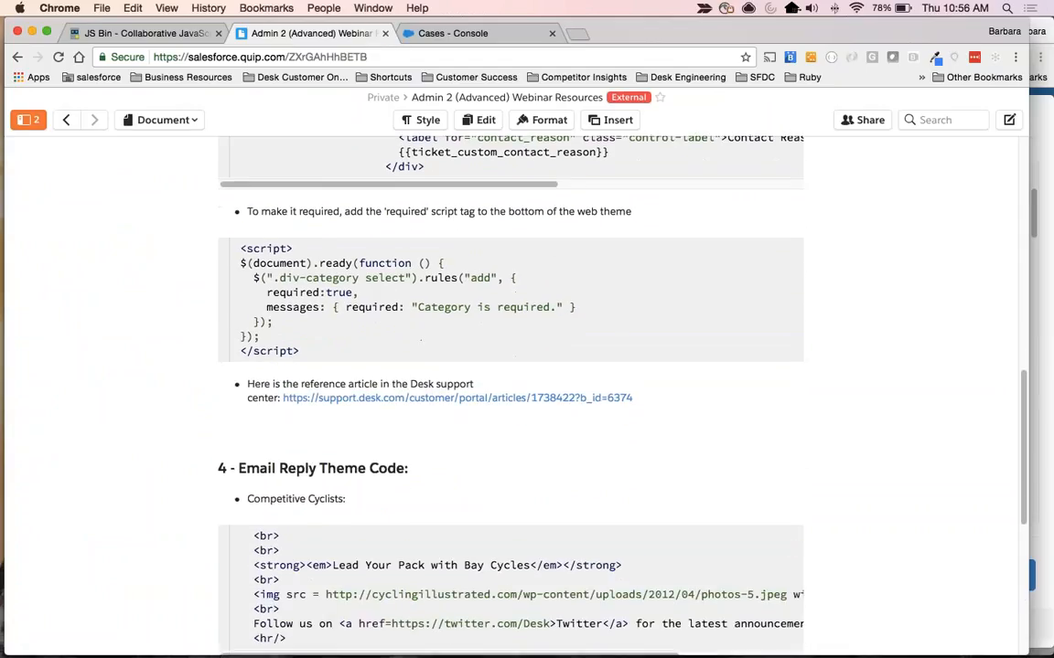
scroll(420, 366, "down", 5)
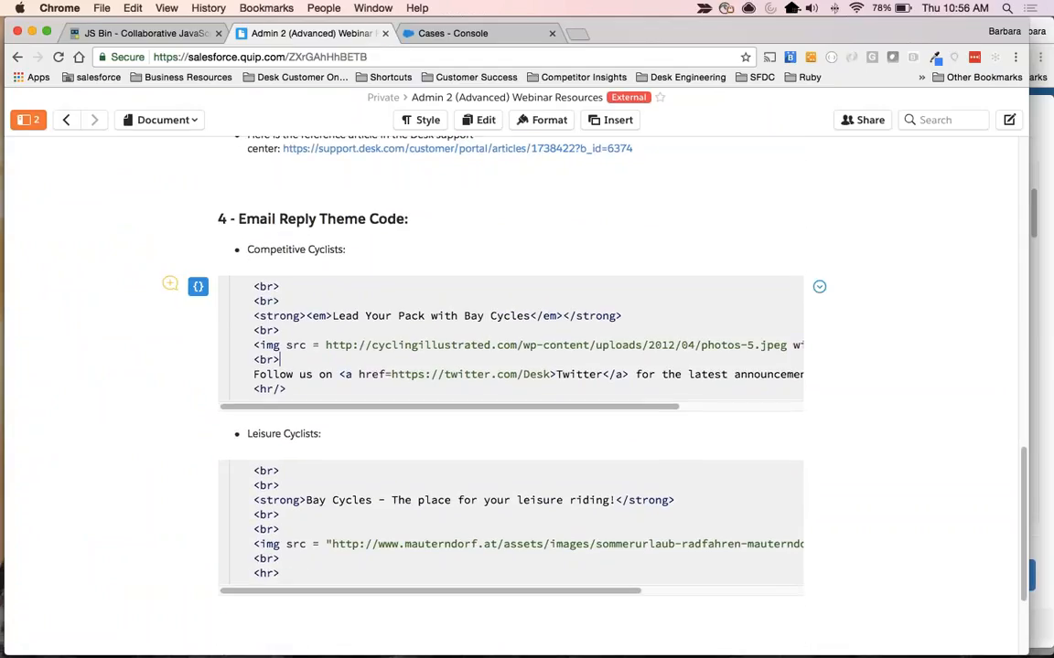
left_click_drag(231, 260, 322, 391)
key("super+c")
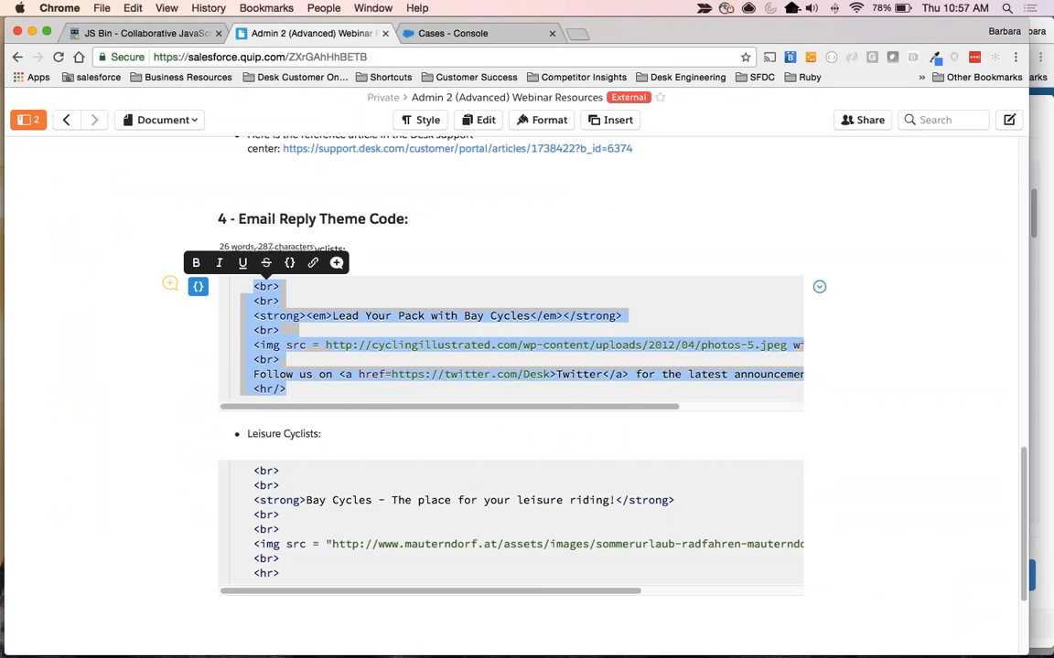
Replace the two <br> tags below the agent signature block in JS Bin with the copied Competitive Cyclists code.
left_click(137, 34)
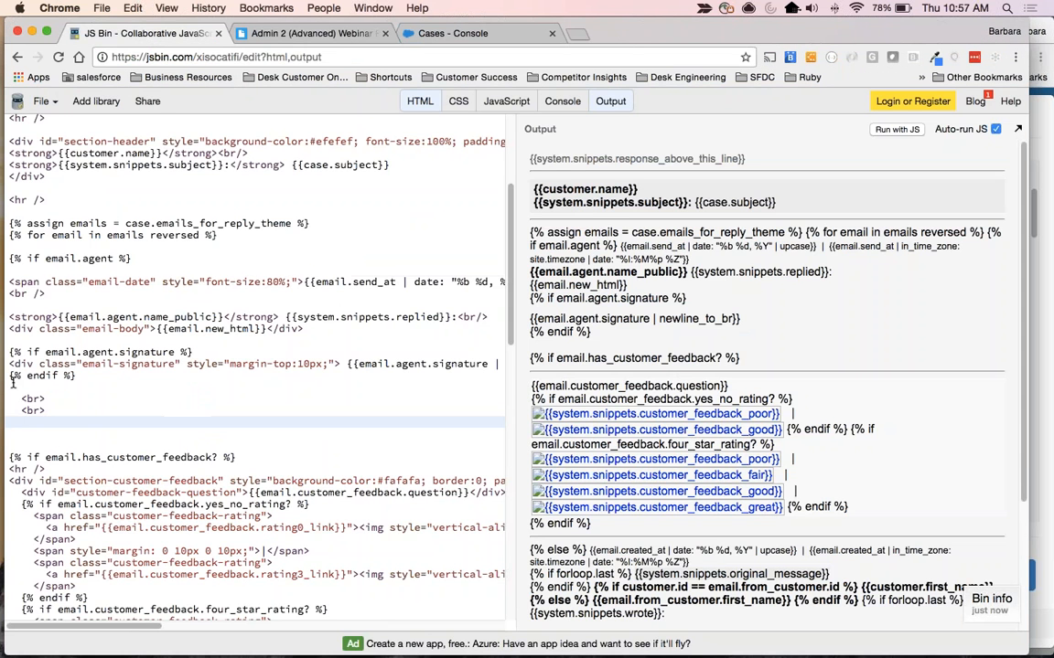
left_click_drag(13, 398, 21, 421)
key("super+v")
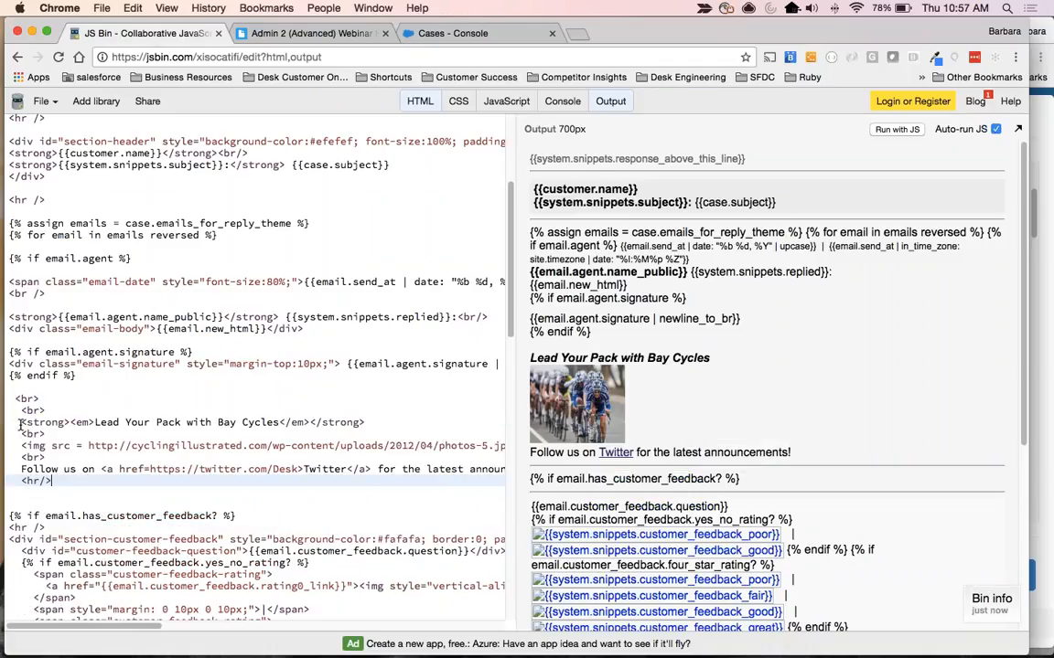
Examine the pasted heading, image and Twitter link lines in the HTML code alongside the rendered output.
left_click_drag(21, 422, 379, 423)
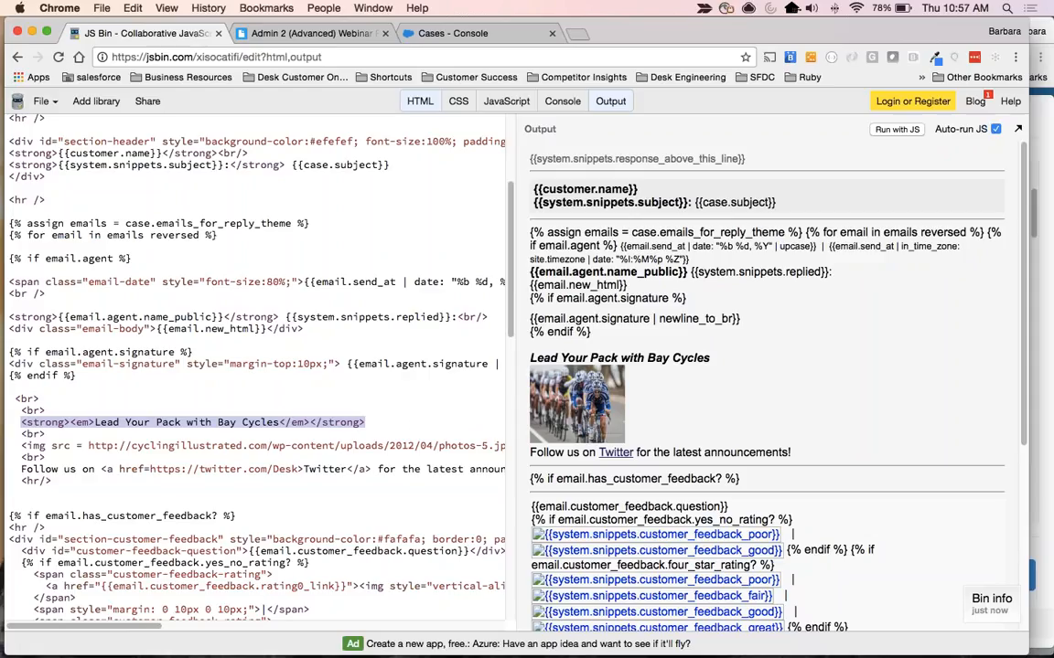
left_click_drag(22, 446, 505, 457)
scroll(399, 489, "right", 5)
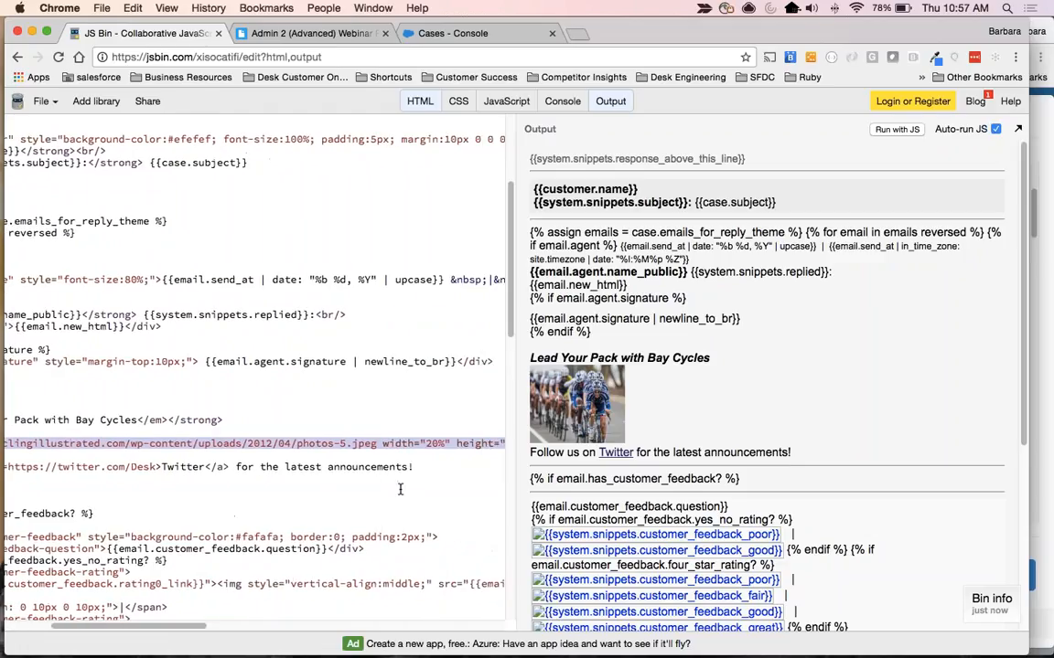
scroll(348, 485, "left", 5)
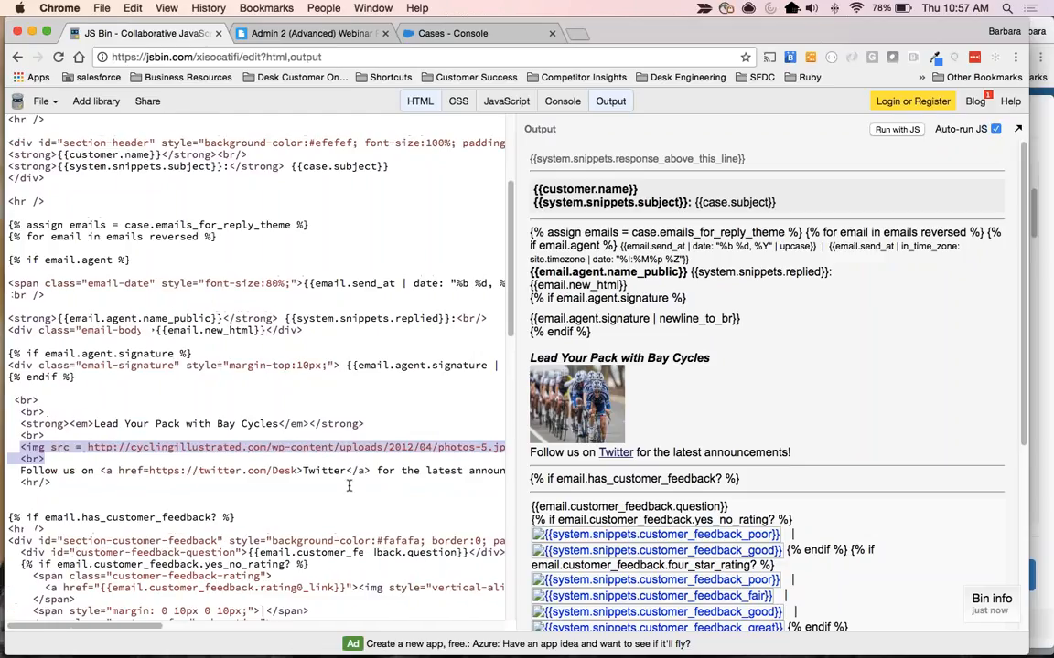
left_click(81, 471)
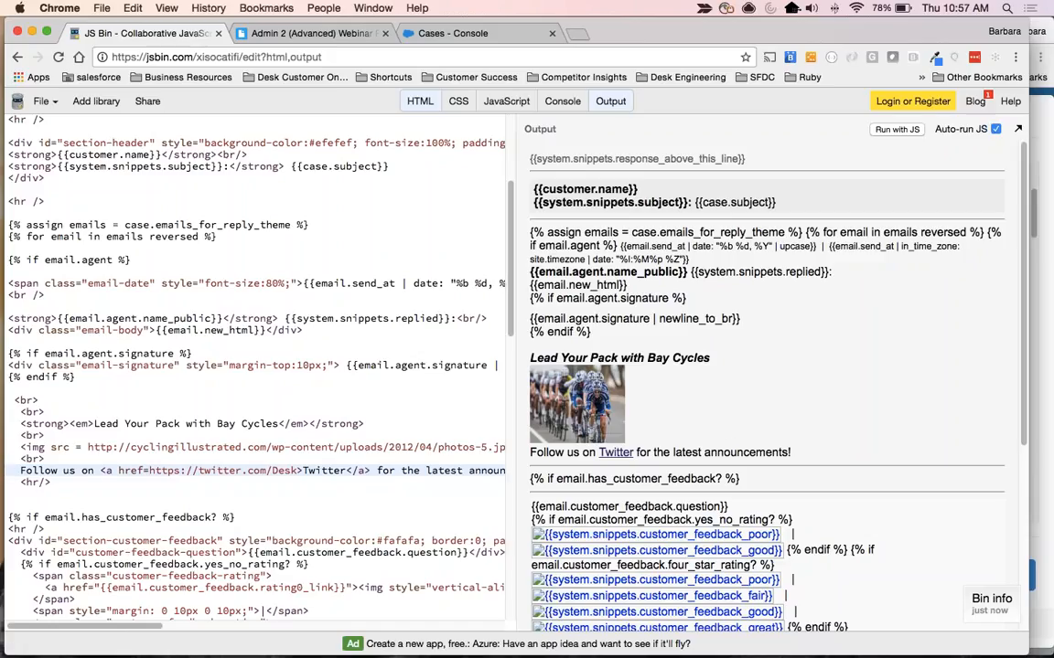
key("End")
key("Home")
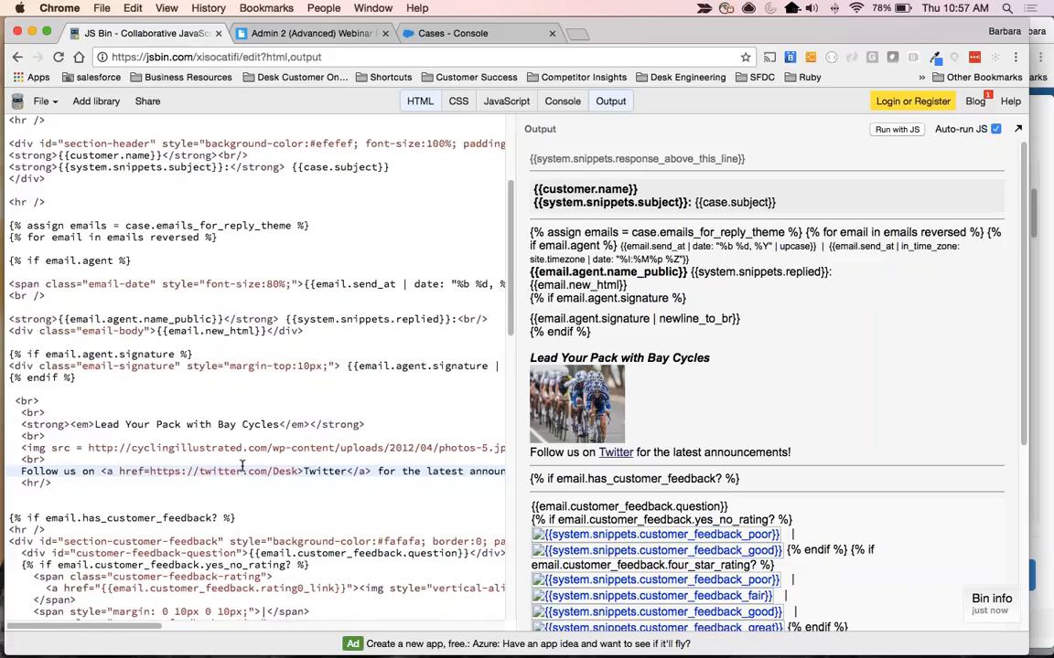
scroll(355, 474, "right", 5)
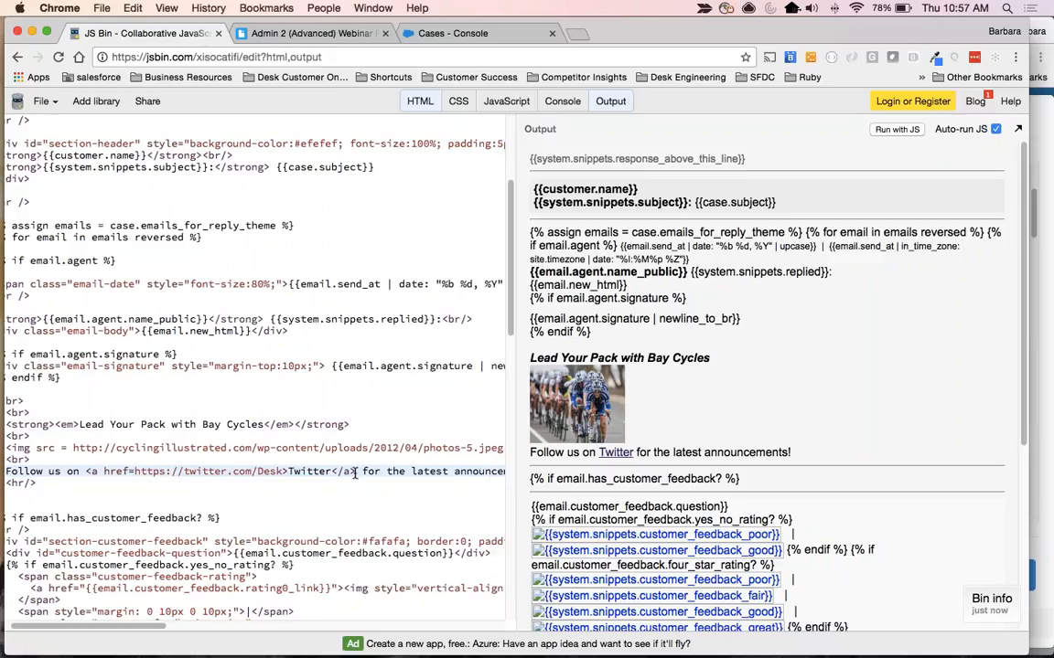
scroll(355, 474, "left", 5)
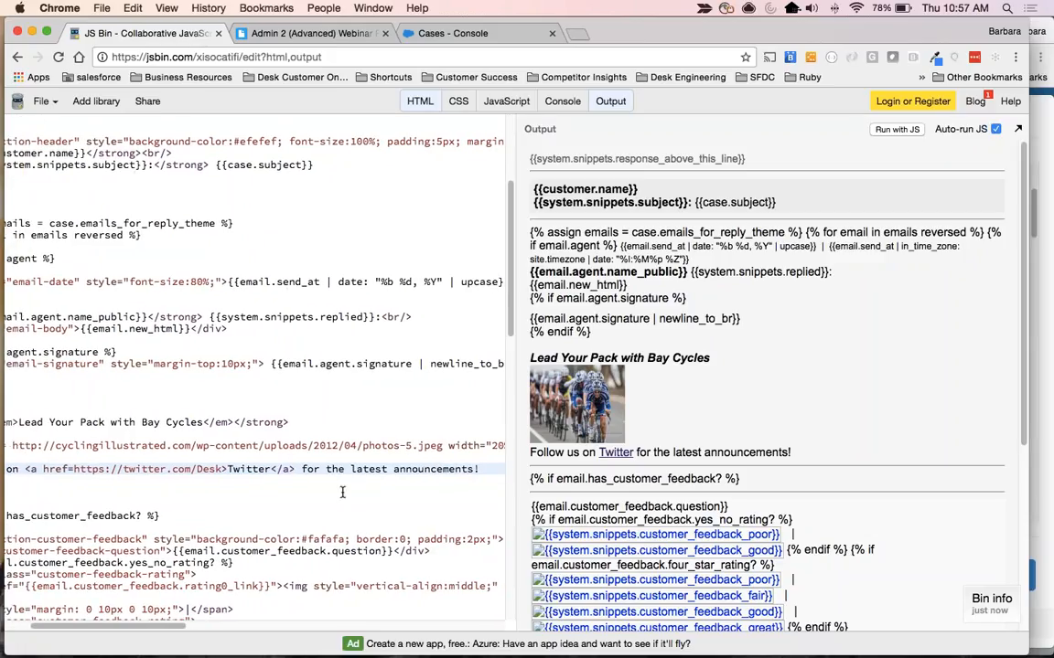
left_click(295, 494)
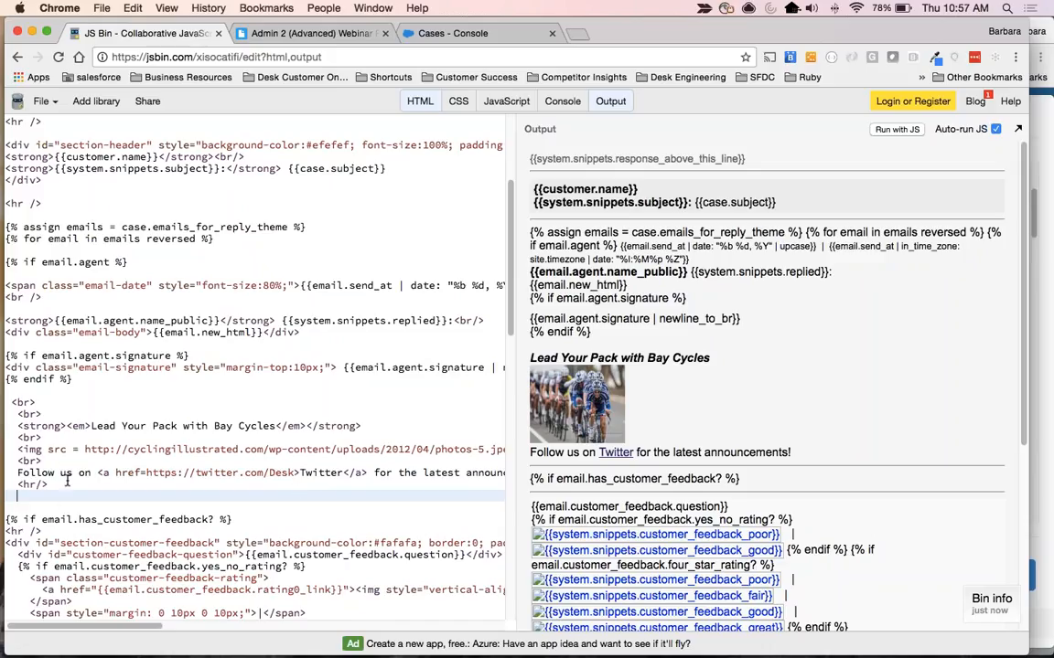
Add a second <br> above the "Follow us on" Twitter line and a blank line before the <hr/> tag.
left_click(63, 485)
key("Left")
key("Left")
key("Left")
key("Left")
key("Left")
key("Return")
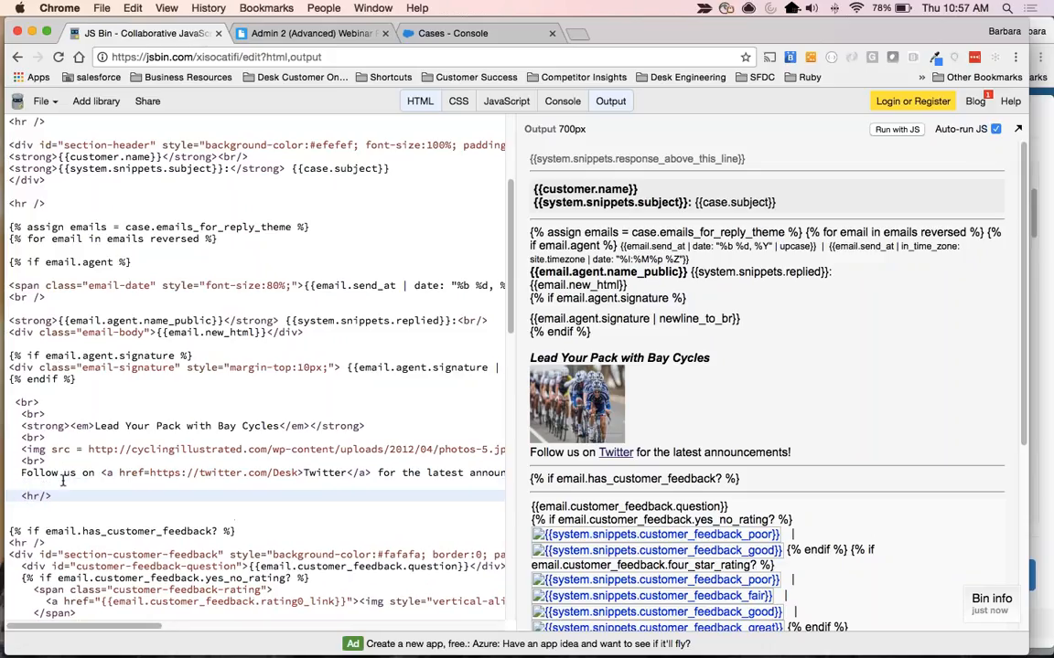
key("BackSpace")
key("Up")
key("Up")
key("Up")
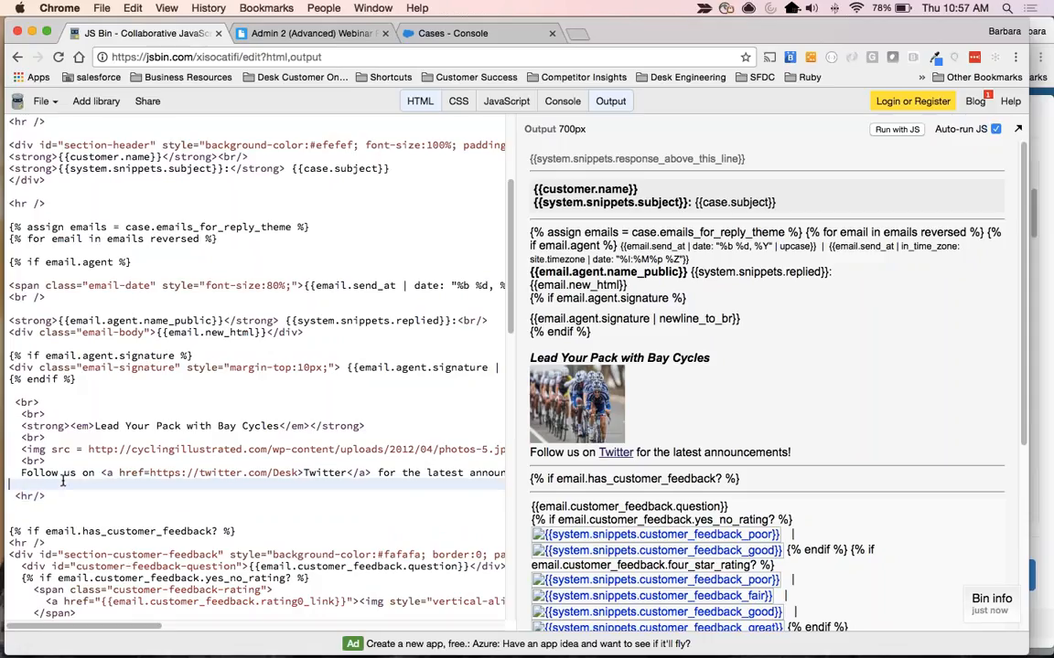
key("super+Right")
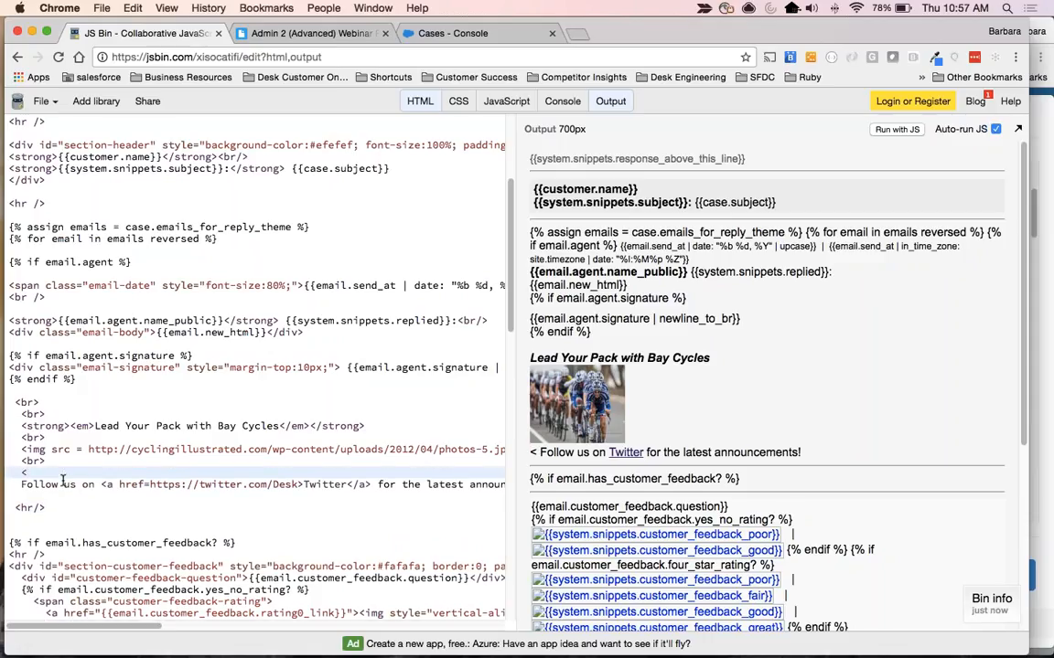
type("br>")
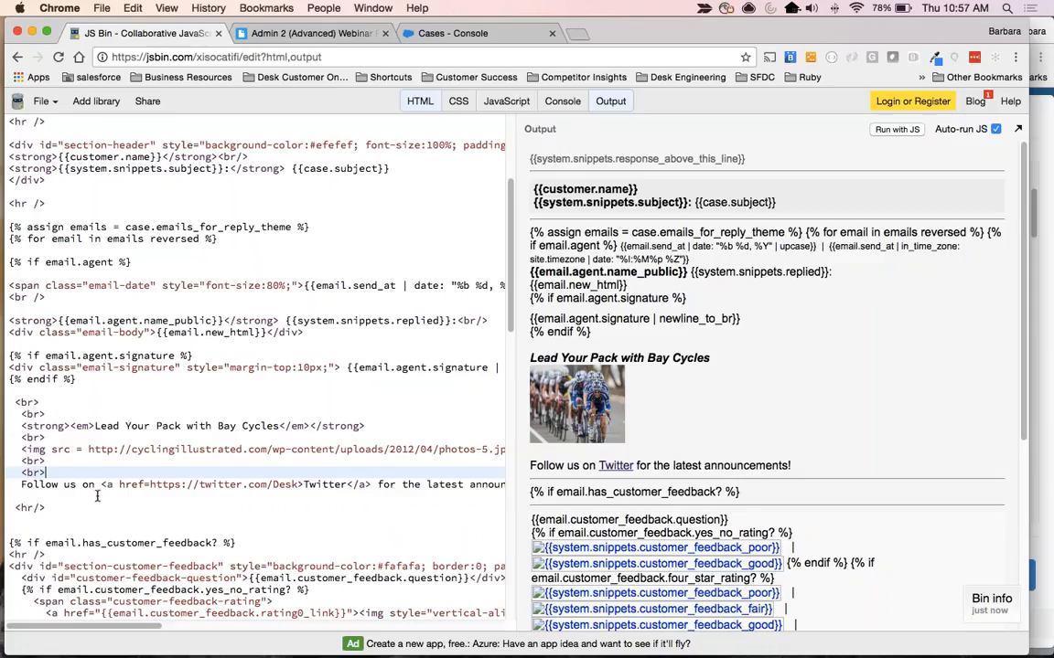
Copy the finished Bay Cycles block from JS Bin into the Desk reply theme's HTML body, below the agent signature's endif.
left_click_drag(46, 508, 5, 397)
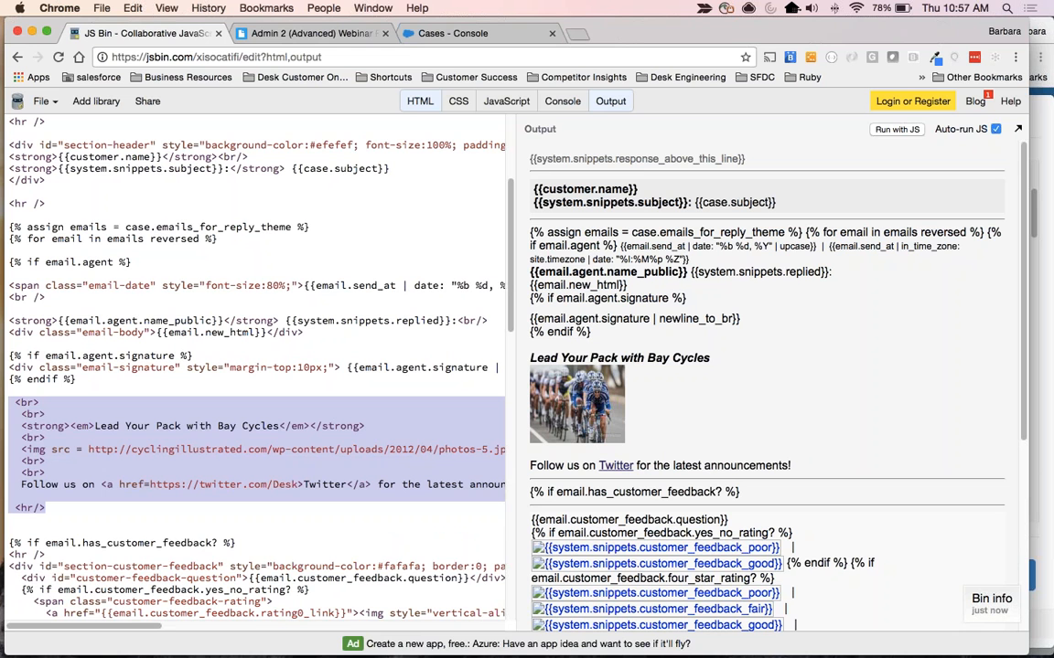
key("super+grave")
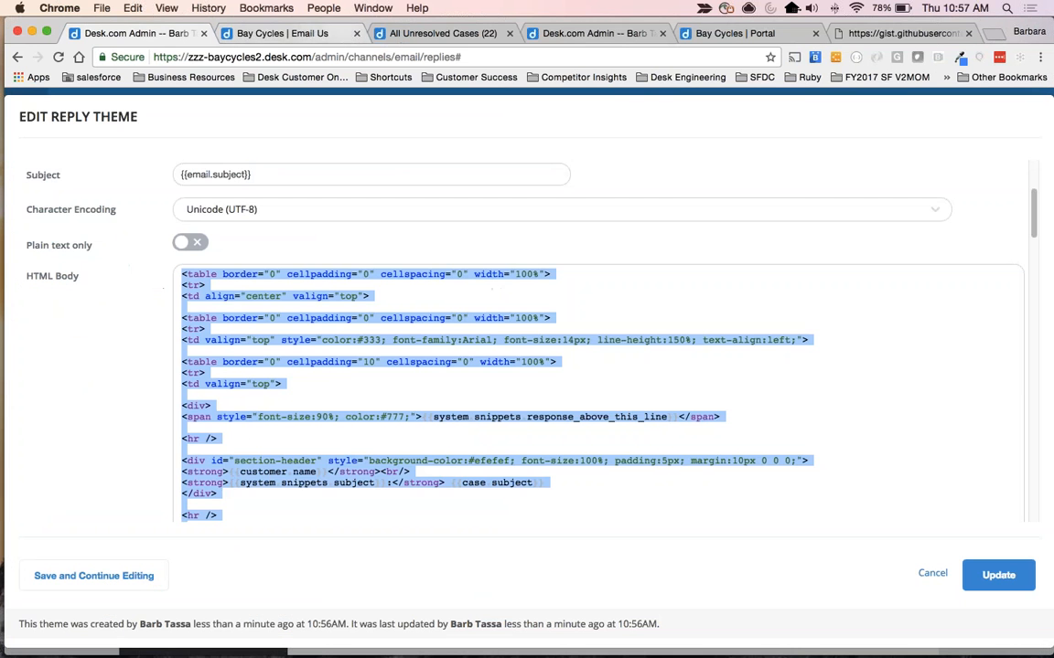
left_click(254, 446)
scroll(251, 430, "down", 5)
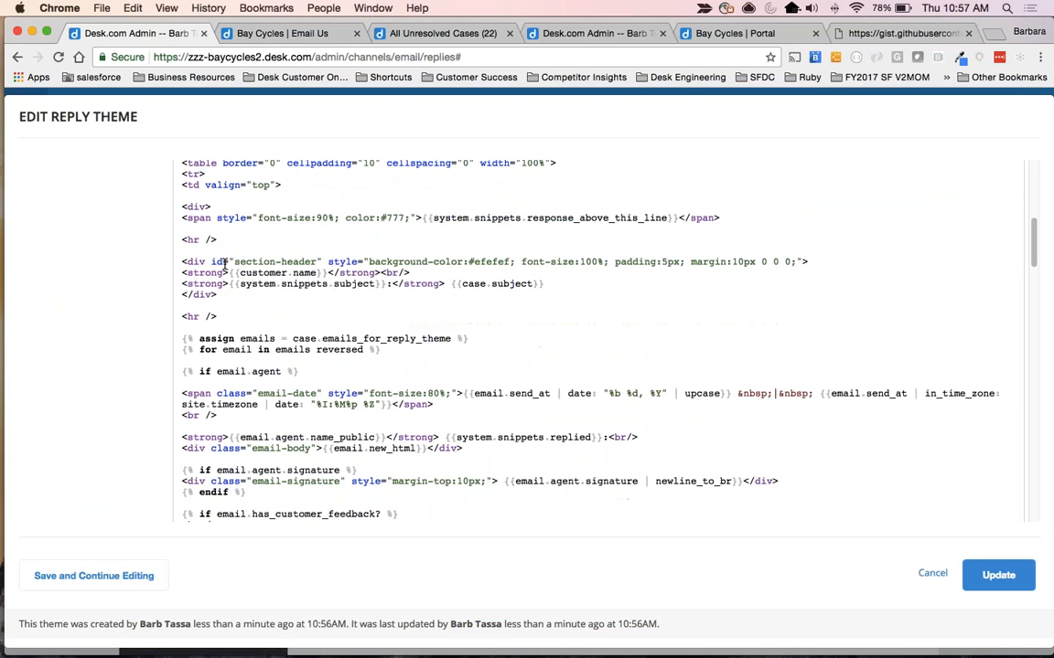
scroll(244, 402, "down", 2)
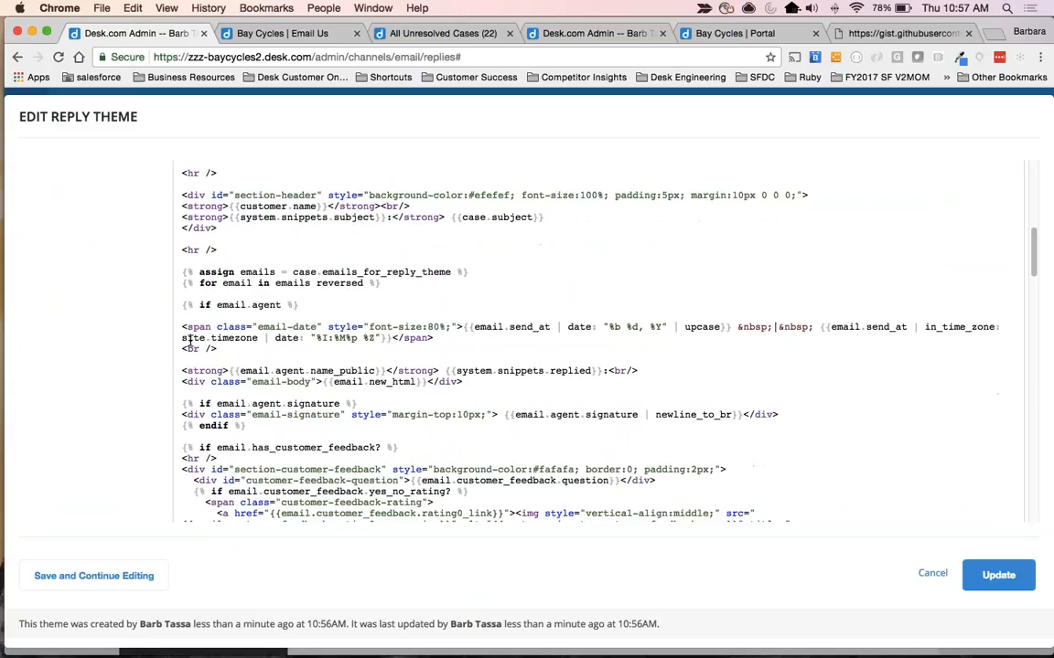
scroll(434, 446, "down", 2)
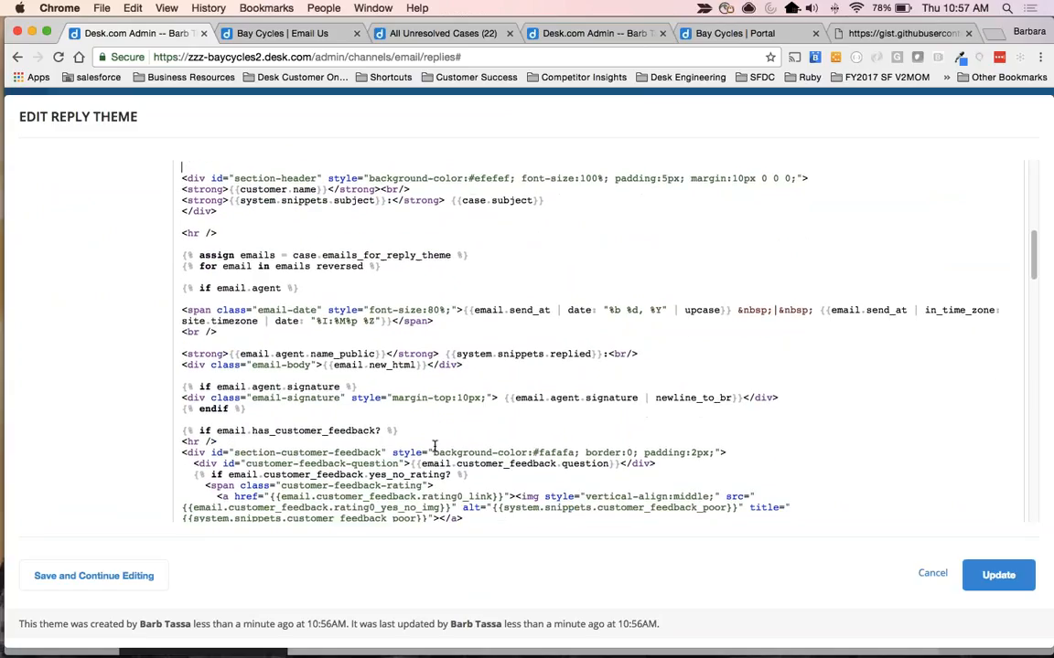
left_click(370, 381)
key("Return")
key("Return")
key("Return")
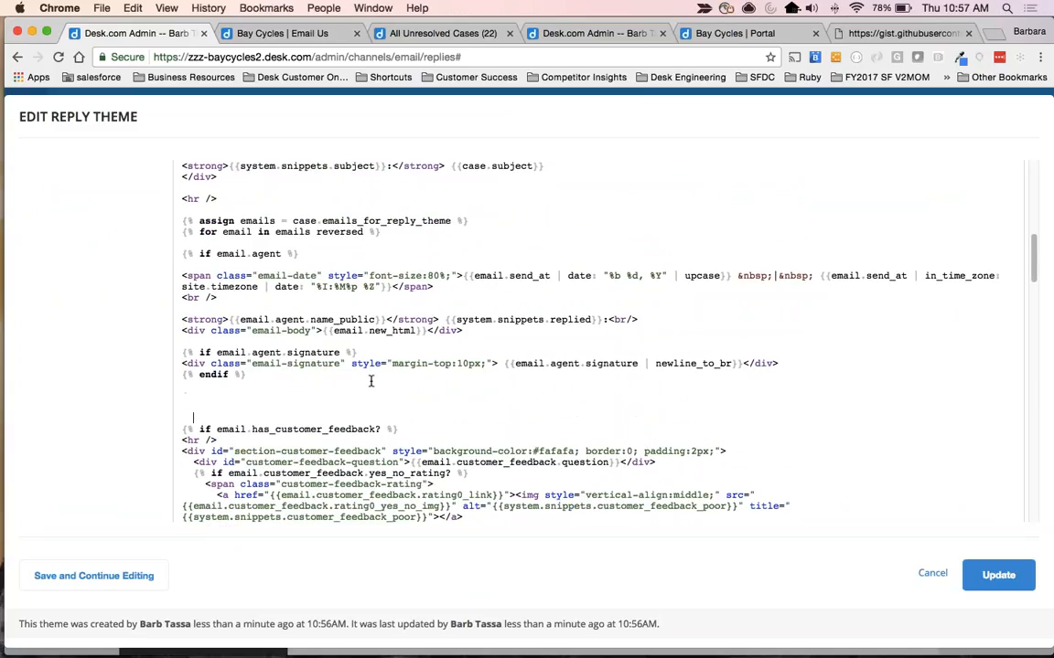
type("<br>   <br>   <strong><em>Lead Your Pack with Bay Cycles</em></strong>   <br>   <img src = http://cyclingillustrated.com/wp-content/uploads/2012/04/photos-5.jpeg width=\"20%\" height=\"20%\">   <br>   <br>   Follow us on <a href=https://twitter.com/Desk>Twitter</a> for the latest announcements!   <hr/>")
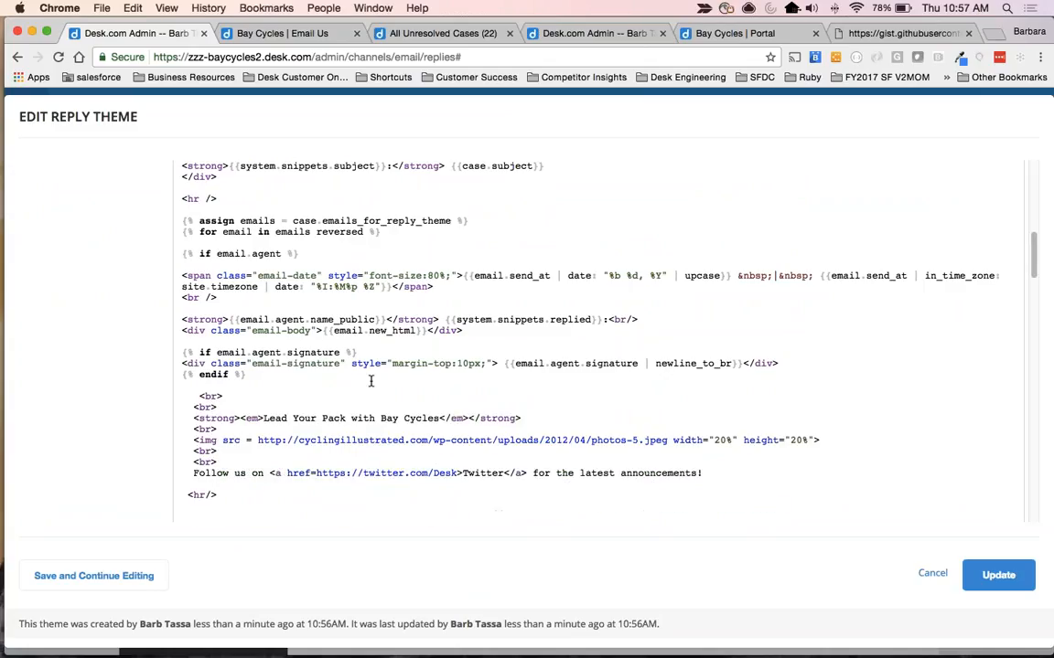
Remove the extra indentation before the first <br> of the pasted block and update the reply theme.
left_click(197, 397)
key("BackSpace")
scroll(309, 467, "down", 1)
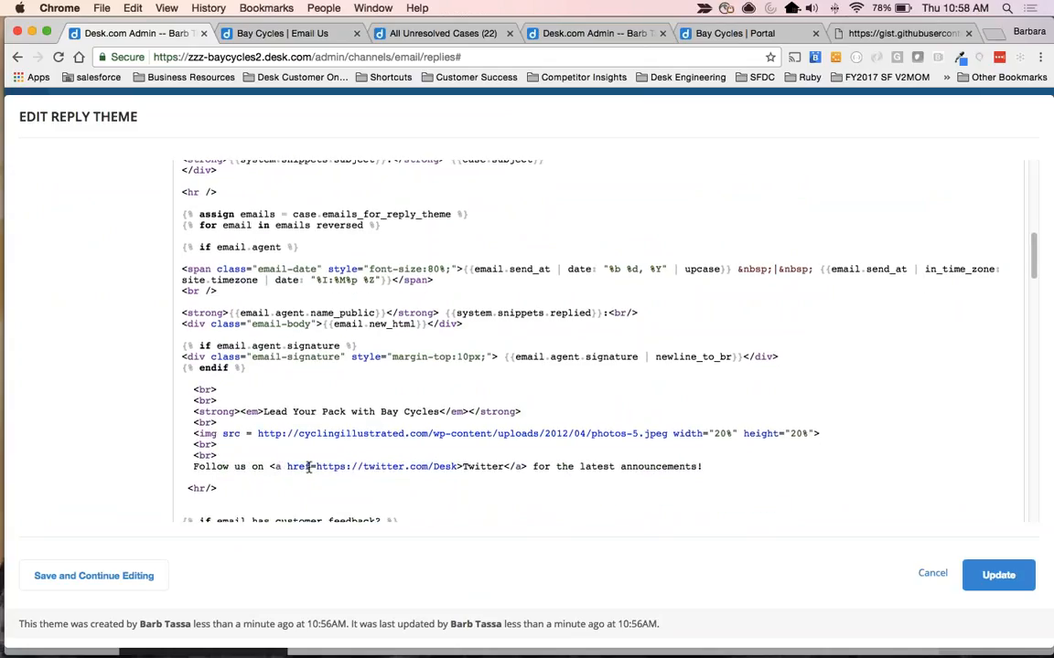
scroll(309, 467, "down", 5)
left_click(998, 574)
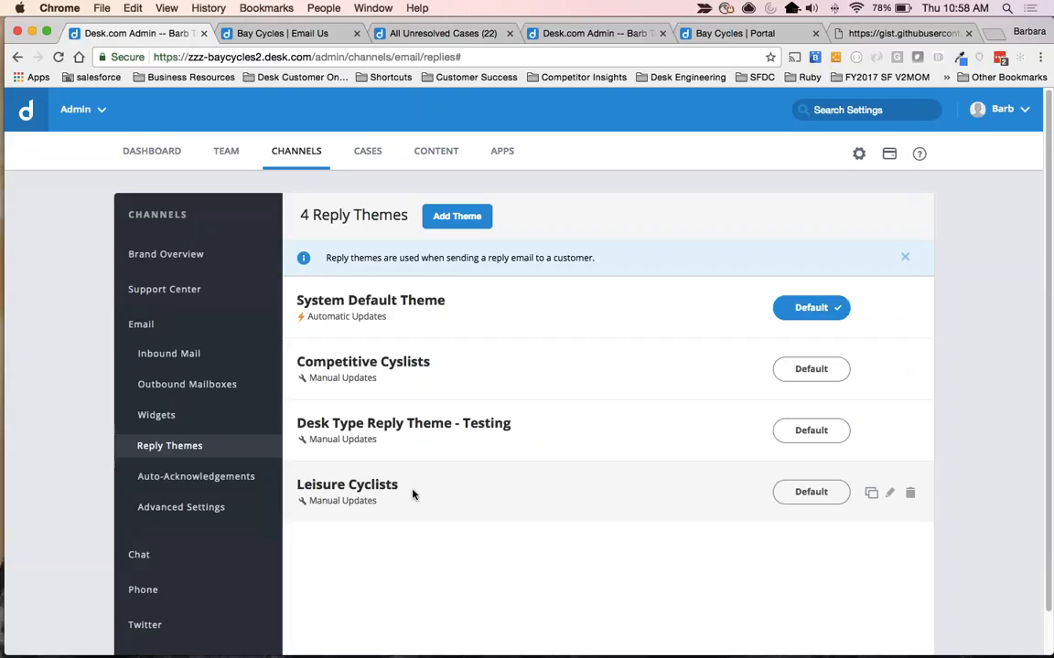
Switch back to the JS Bin window with the Competitive Cyclists code.
key("super+grave")
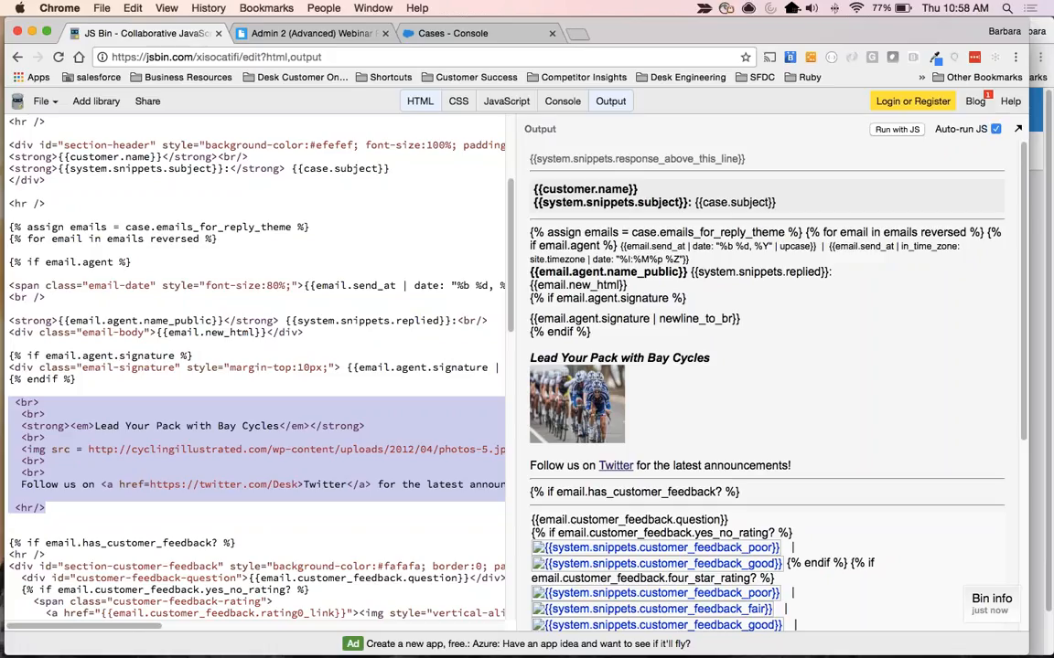
Switch to the Desk admin window and open the outbound interaction rule Set Leisure Cyclist Reply Theme for editing.
key("super+grave")
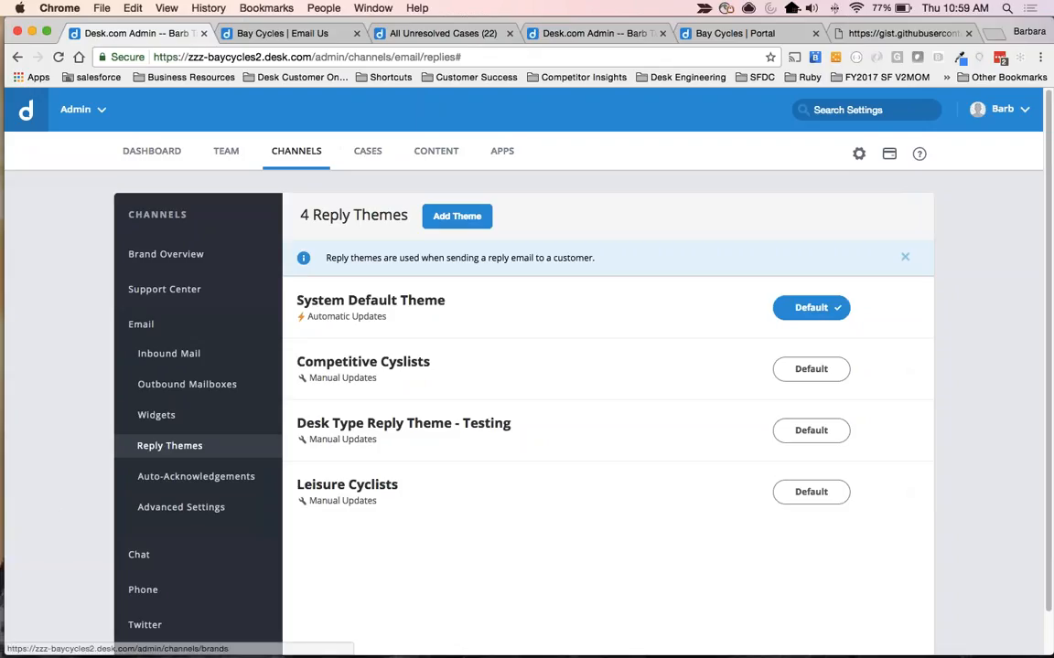
left_click(369, 155)
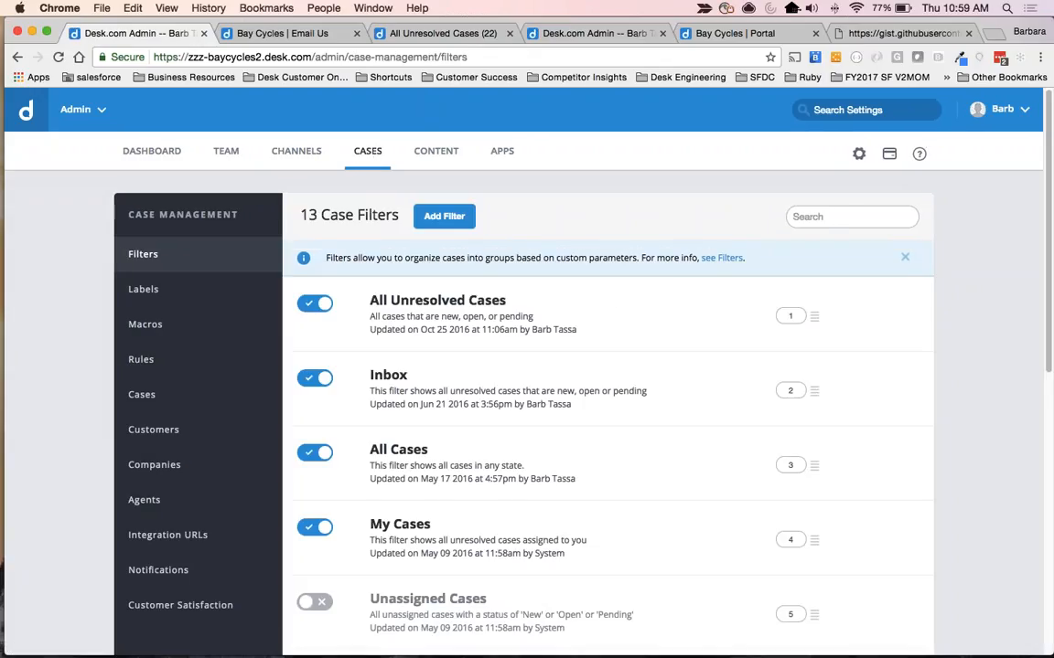
left_click(131, 361)
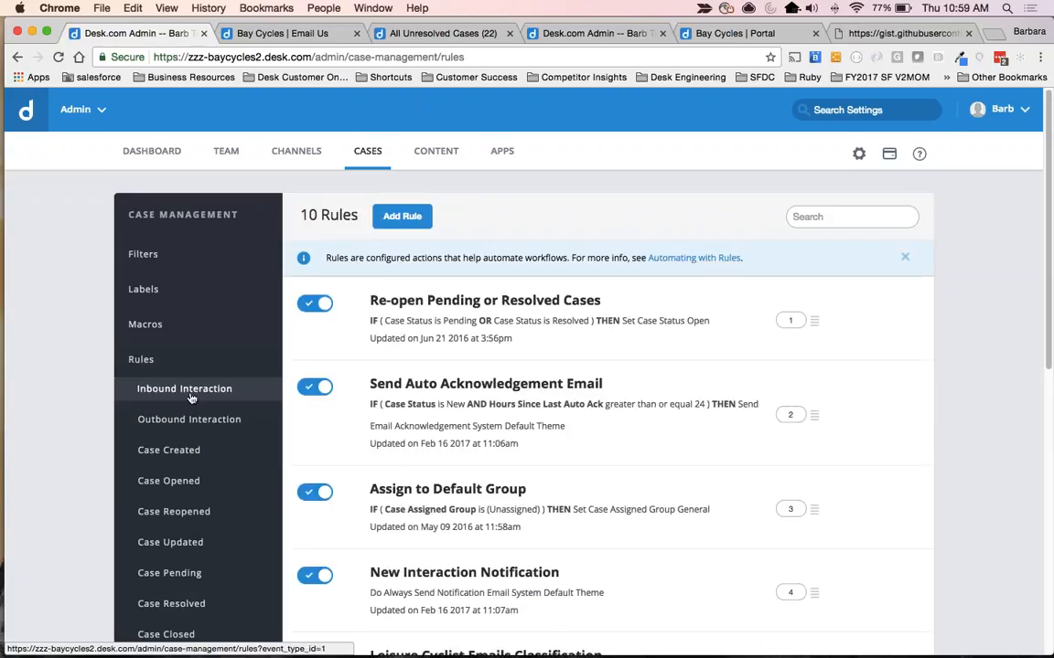
scroll(198, 339, "down", 2)
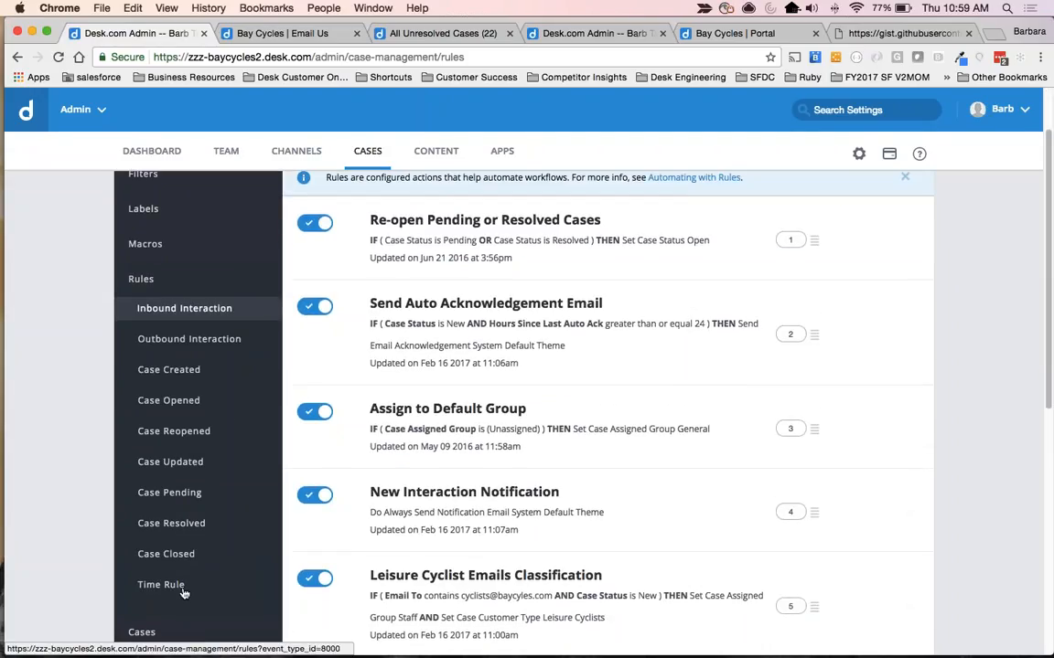
left_click(234, 339)
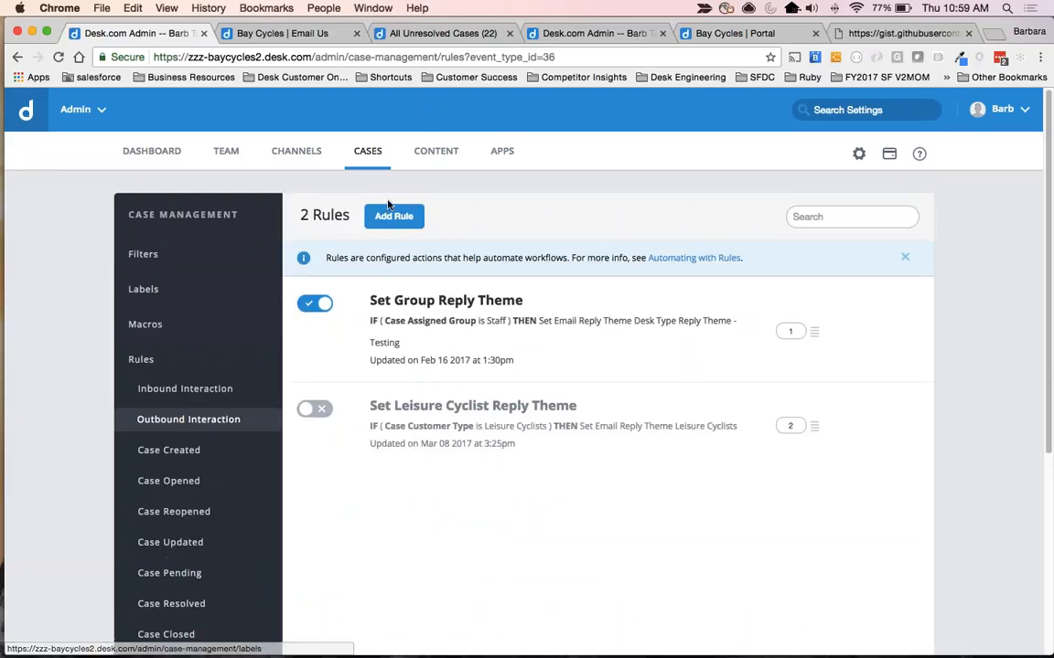
left_click(420, 409)
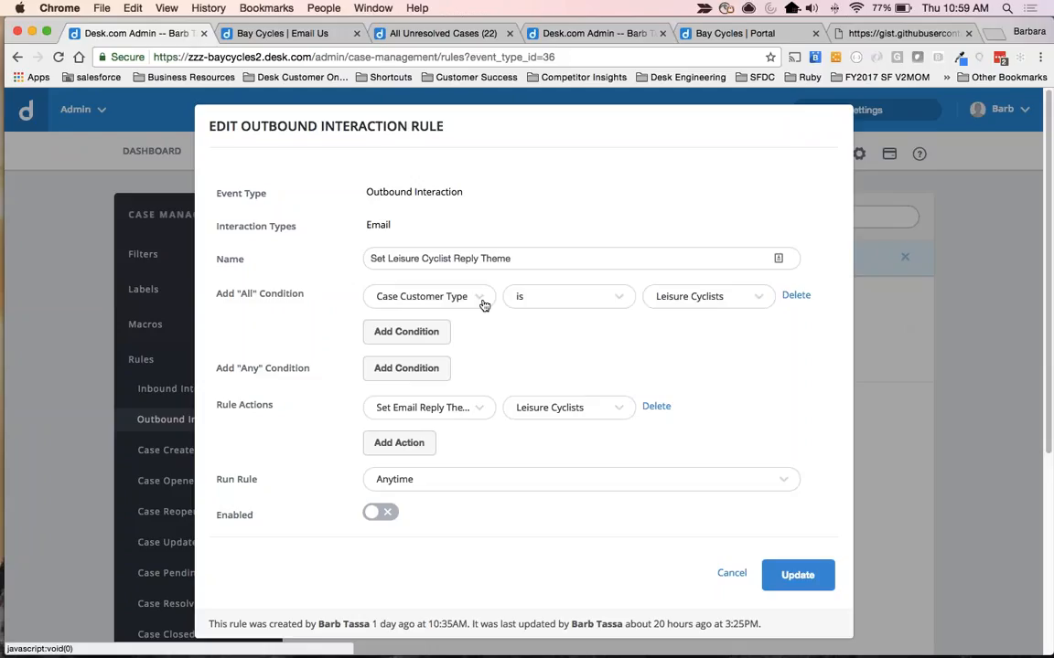
Keep Leisure Cyclists as the rule's customer type condition and email reply theme, then enable and save the rule.
left_click(705, 296)
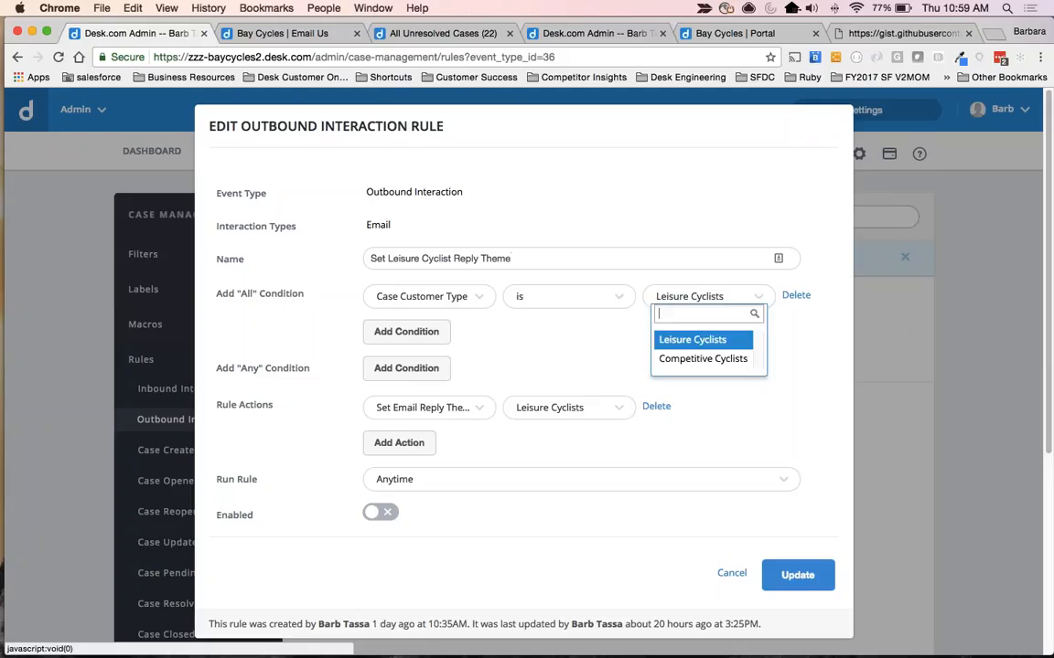
left_click(697, 341)
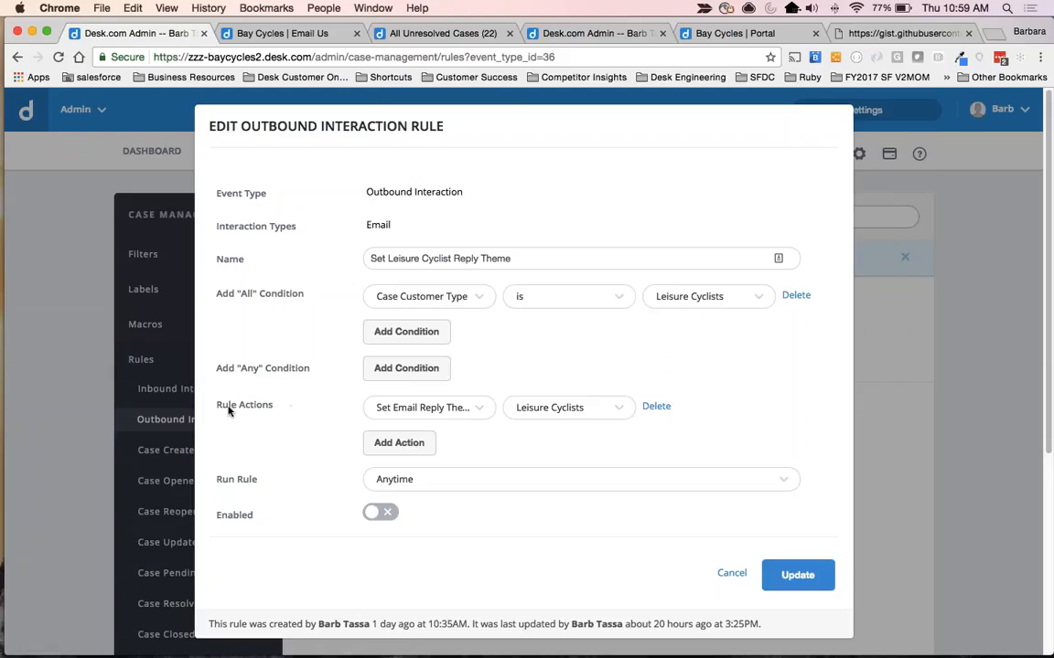
left_click_drag(213, 404, 272, 405)
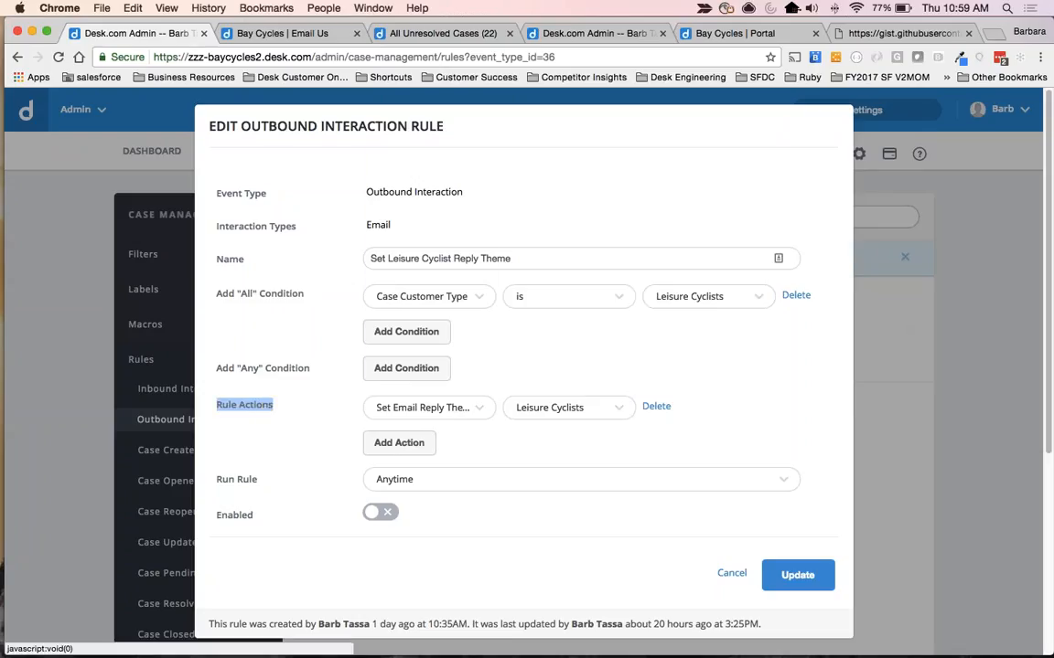
left_click(420, 407)
left_click(421, 196)
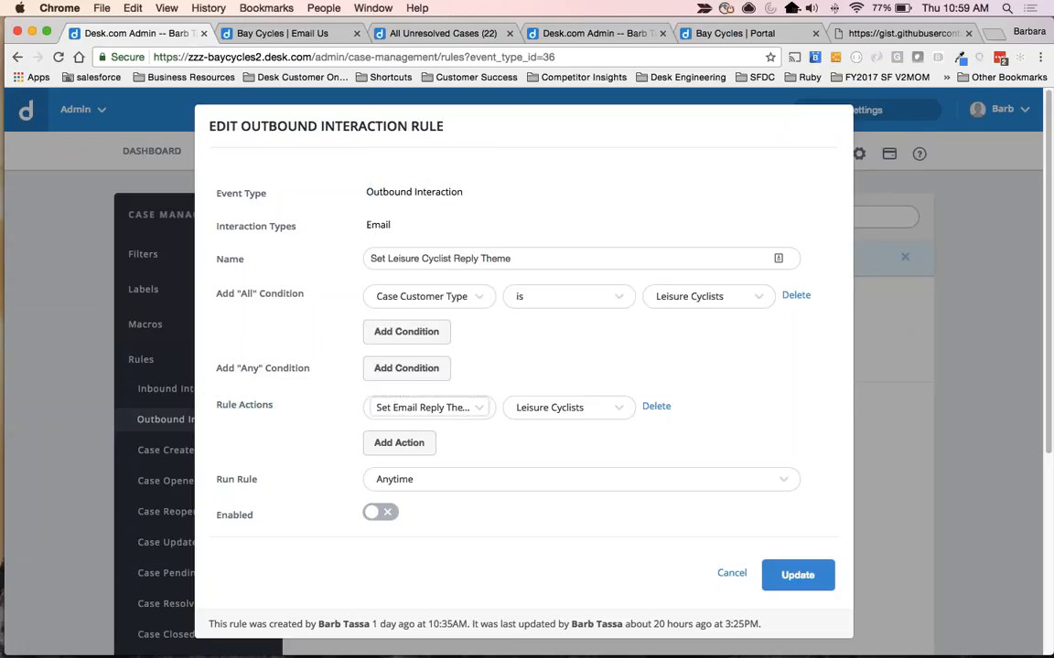
left_click(557, 407)
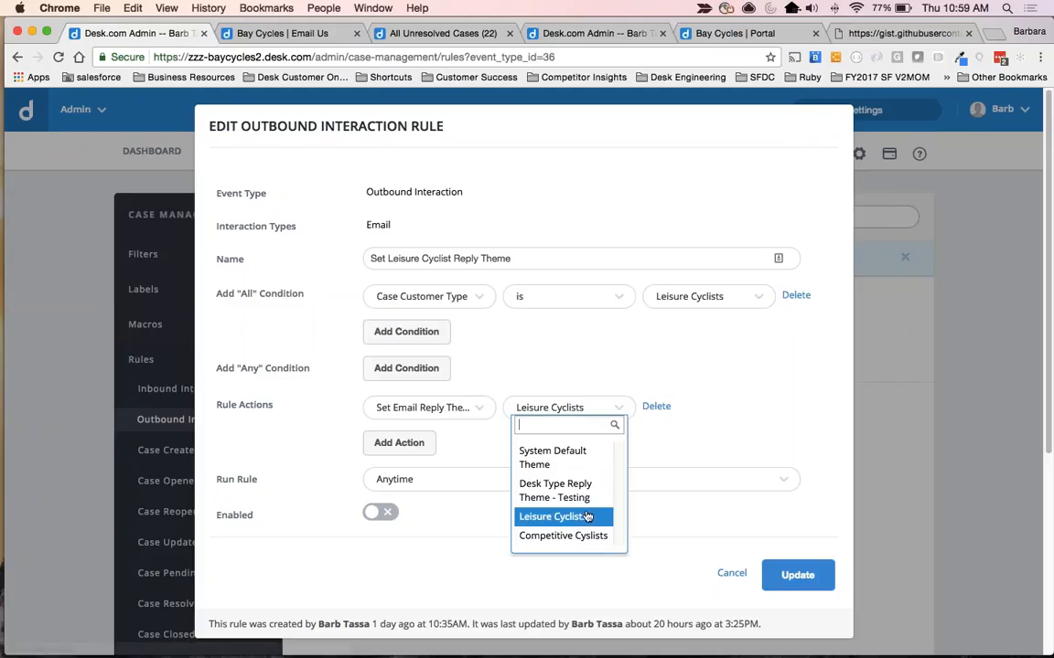
left_click(652, 456)
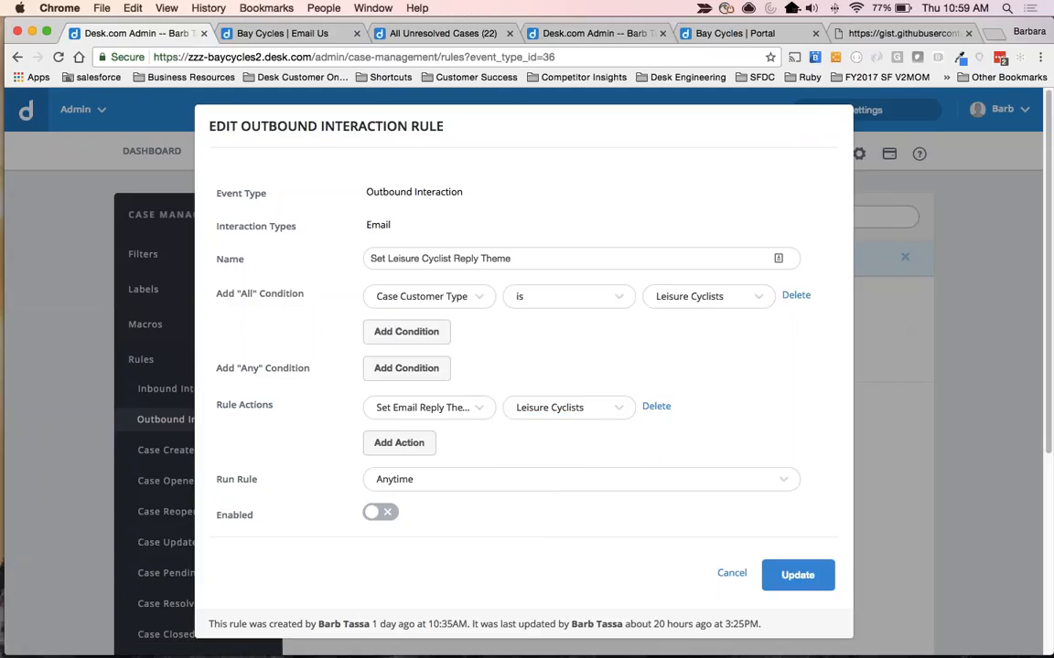
left_click(380, 512)
left_click(798, 574)
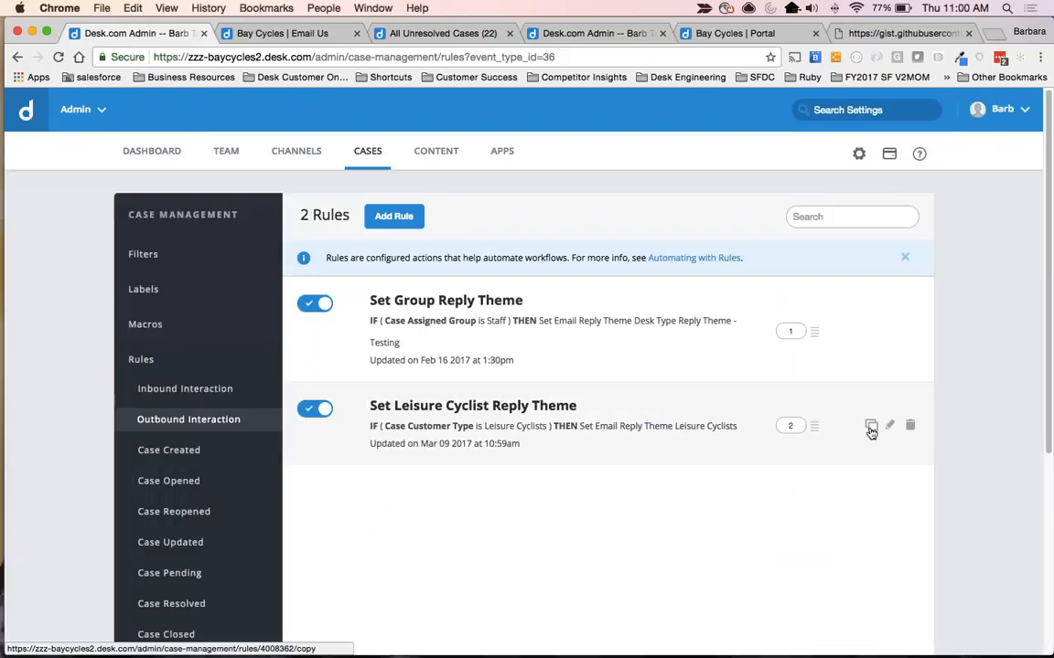
Duplicate the Set Leisure Cyclist Reply Theme rule and rename the copy Set Competitive Cyclist Reply Theme.
left_click(871, 427)
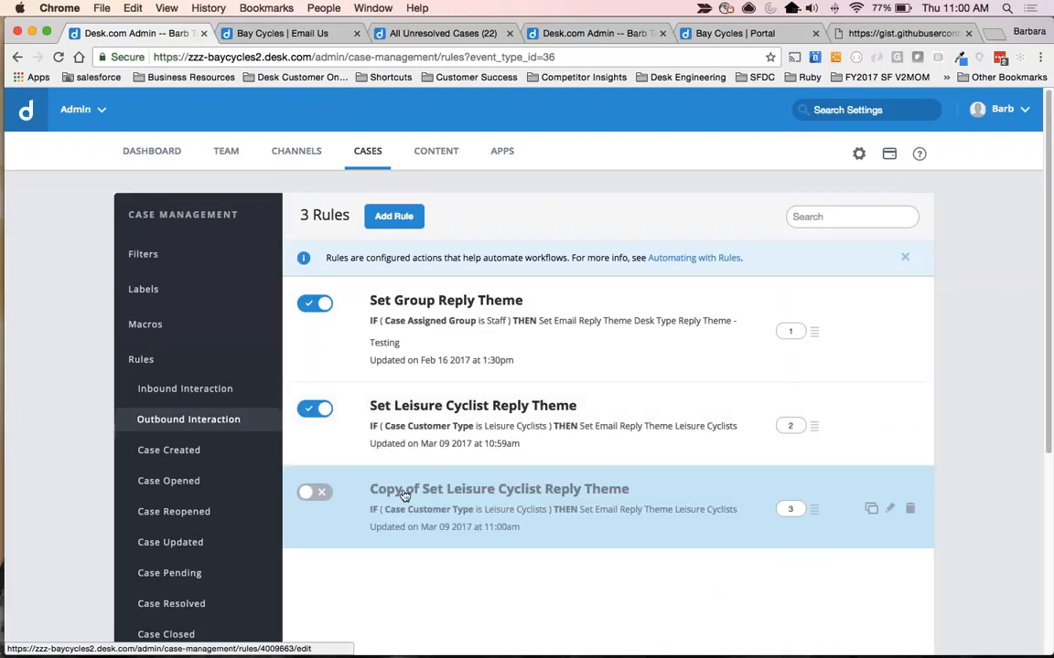
left_click(404, 495)
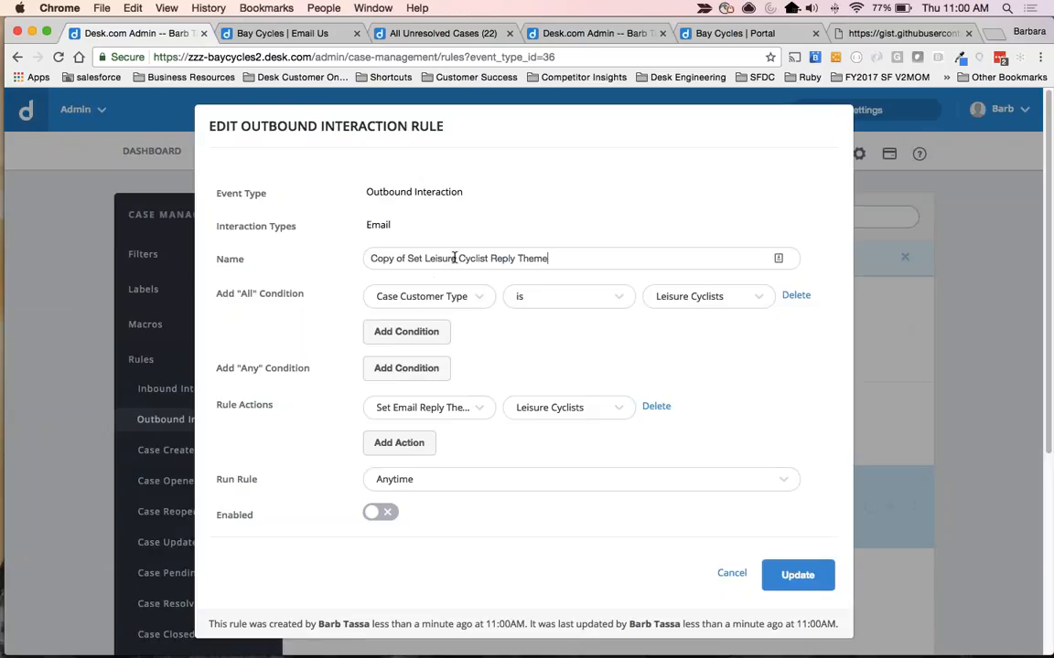
left_click_drag(457, 259, 240, 259)
type("Set")
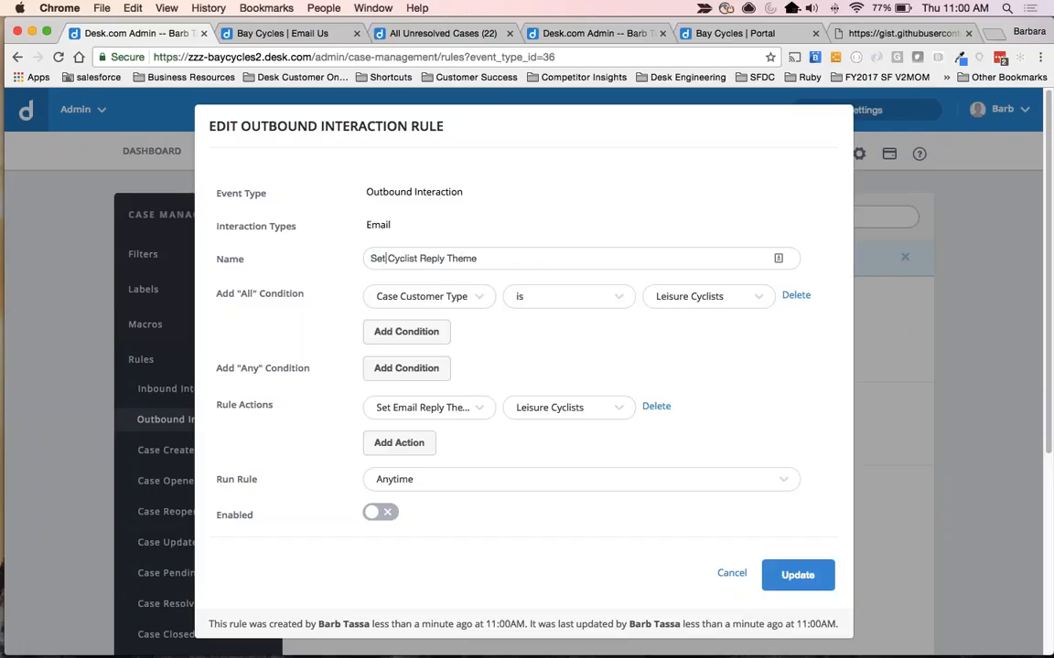
type(" Competit")
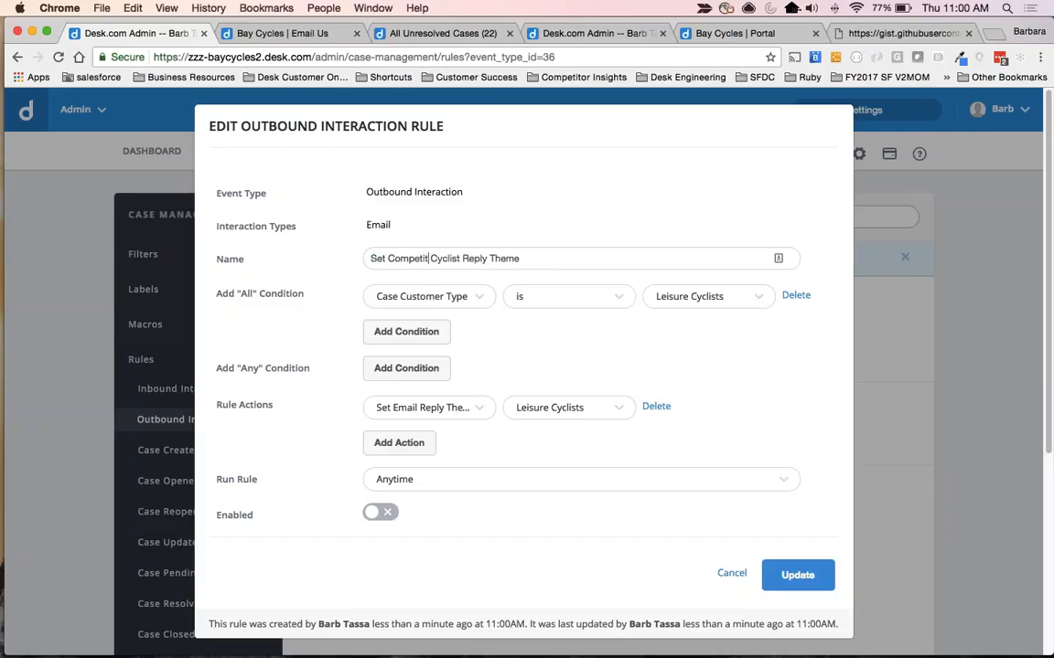
type("ive")
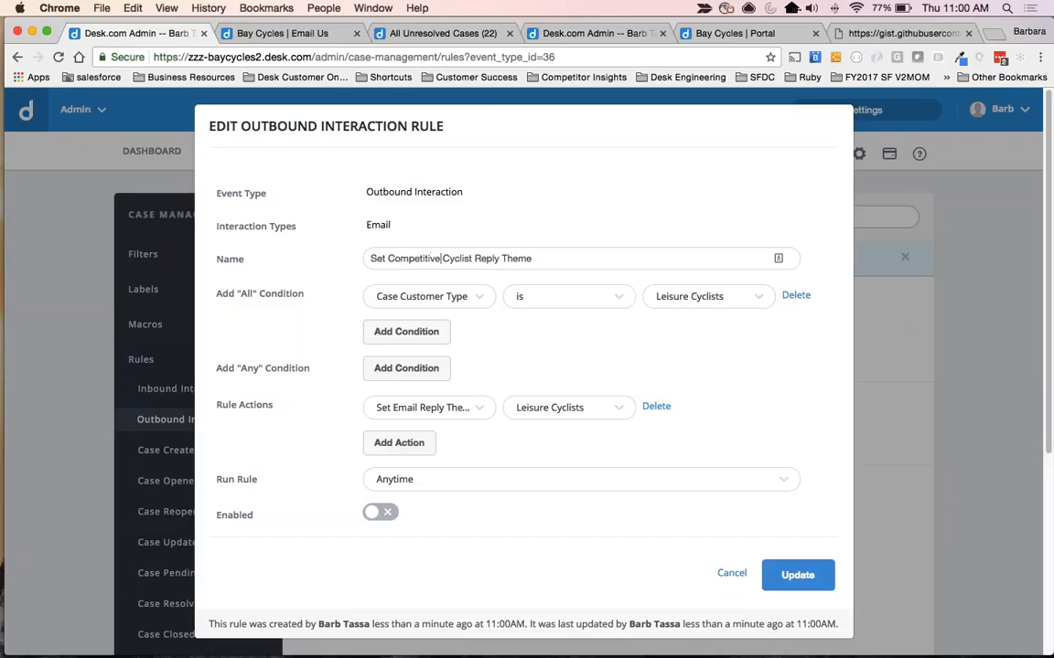
Set the copied rule's Case Customer Type condition to Competitive Cyclists.
left_click(399, 304)
left_click(400, 304)
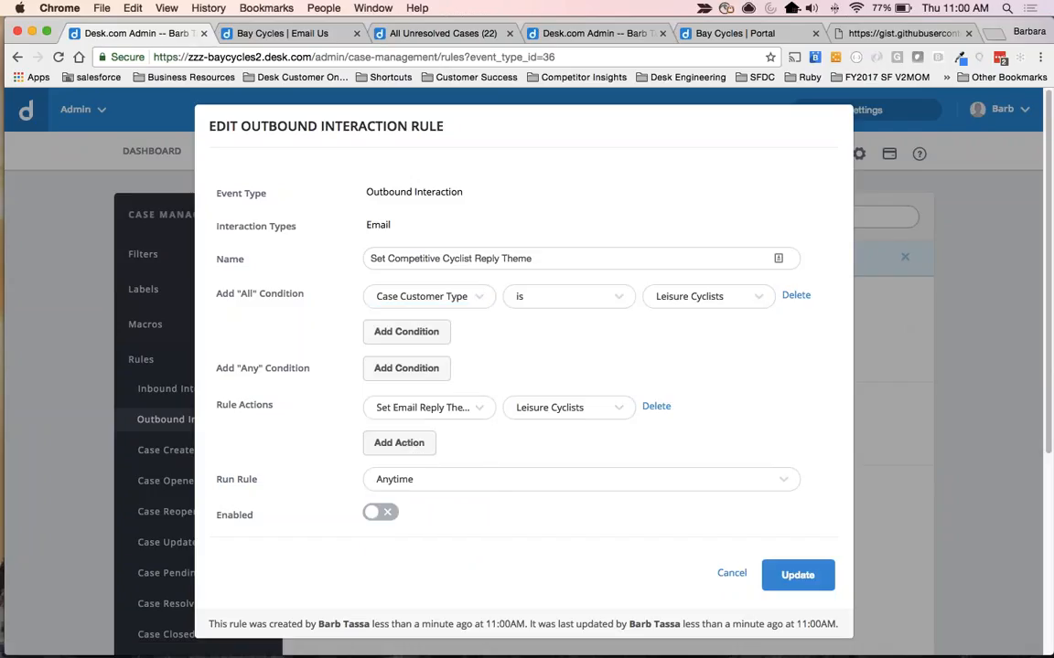
left_click(704, 296)
left_click(705, 357)
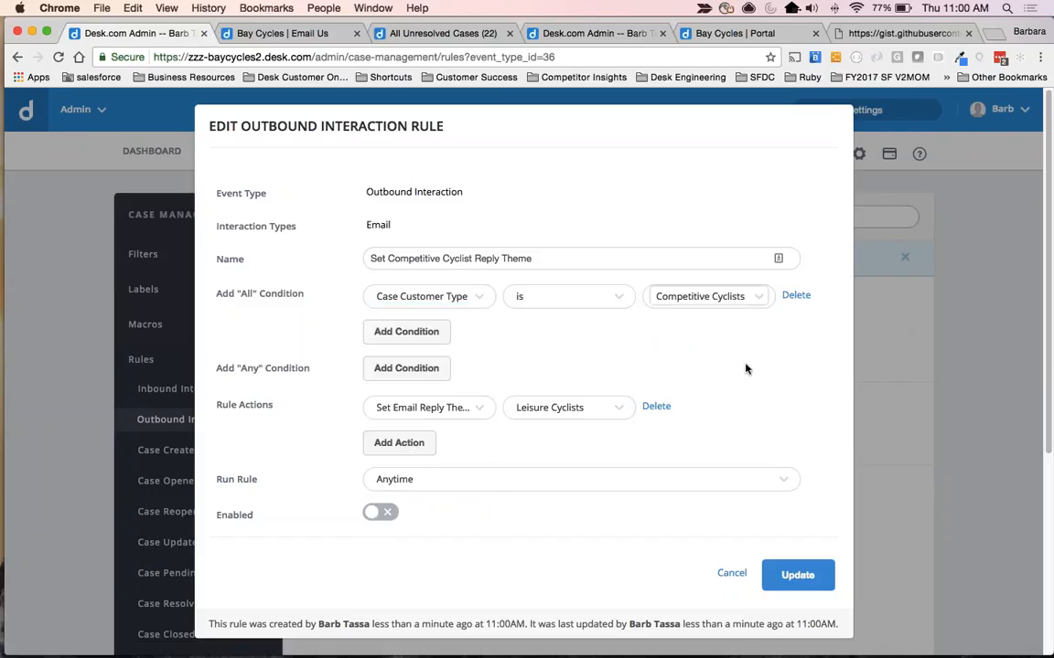
Set the copied rule's email reply theme action to Competitive Cyslists, then enable and save the rule.
left_click(428, 408)
left_click(413, 192)
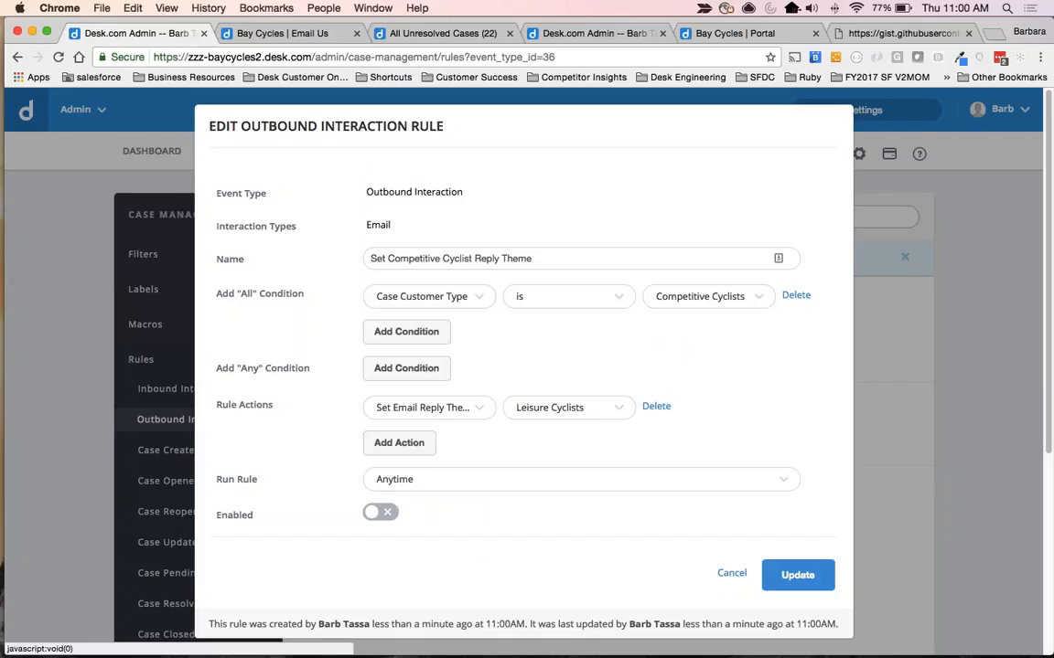
left_click(560, 408)
left_click(570, 536)
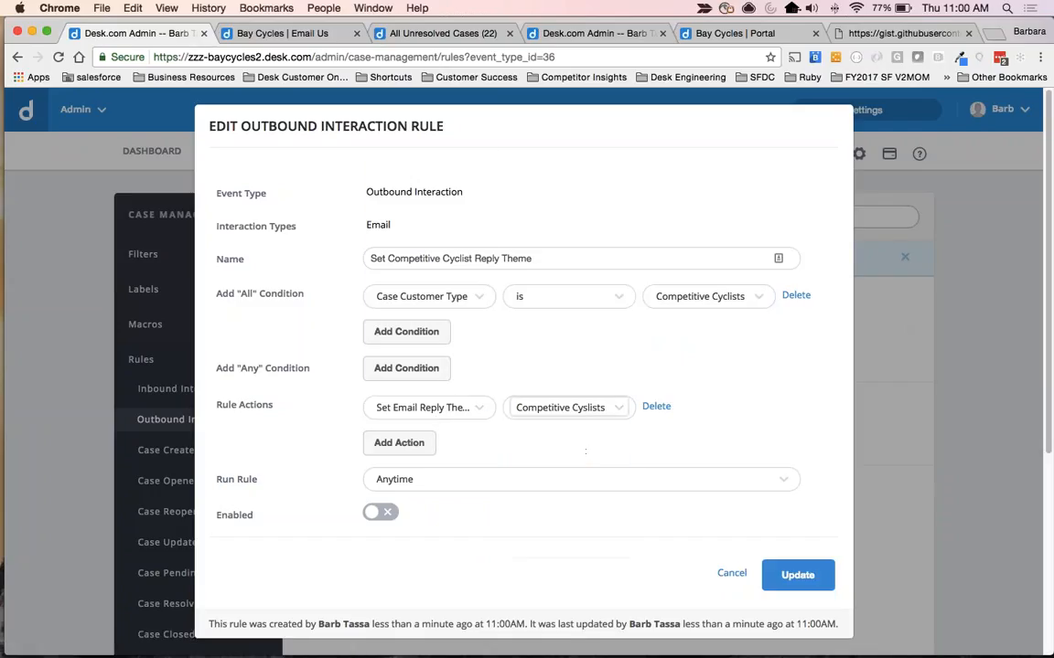
left_click(371, 528)
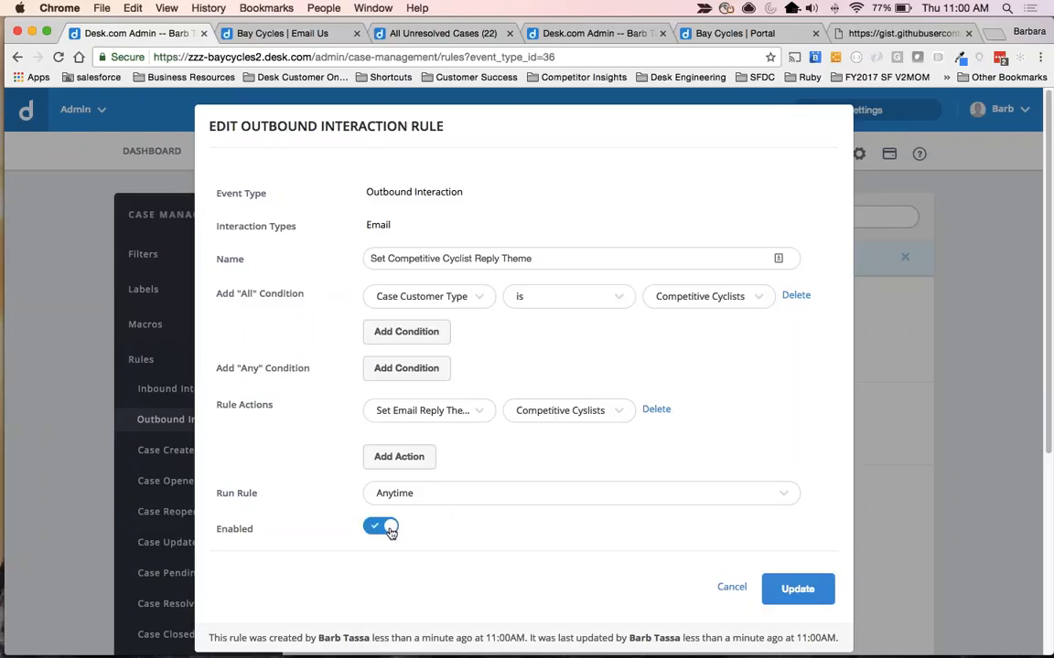
left_click(796, 589)
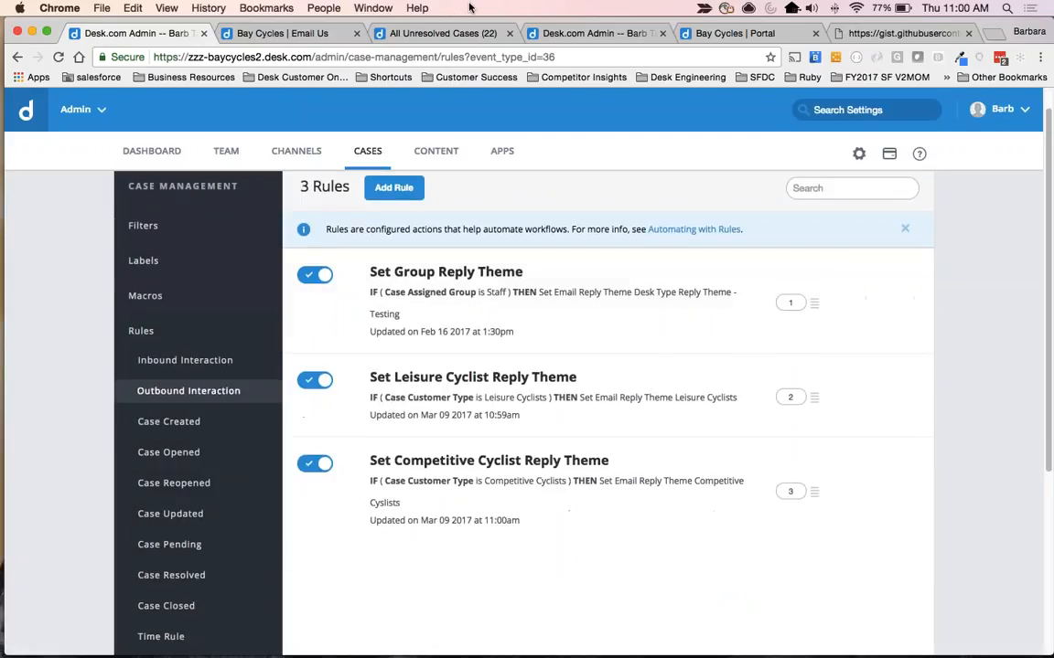
Open the pending case with no subject from All Unresolved Cases and examine the Customer Type options in its case details.
left_click(411, 34)
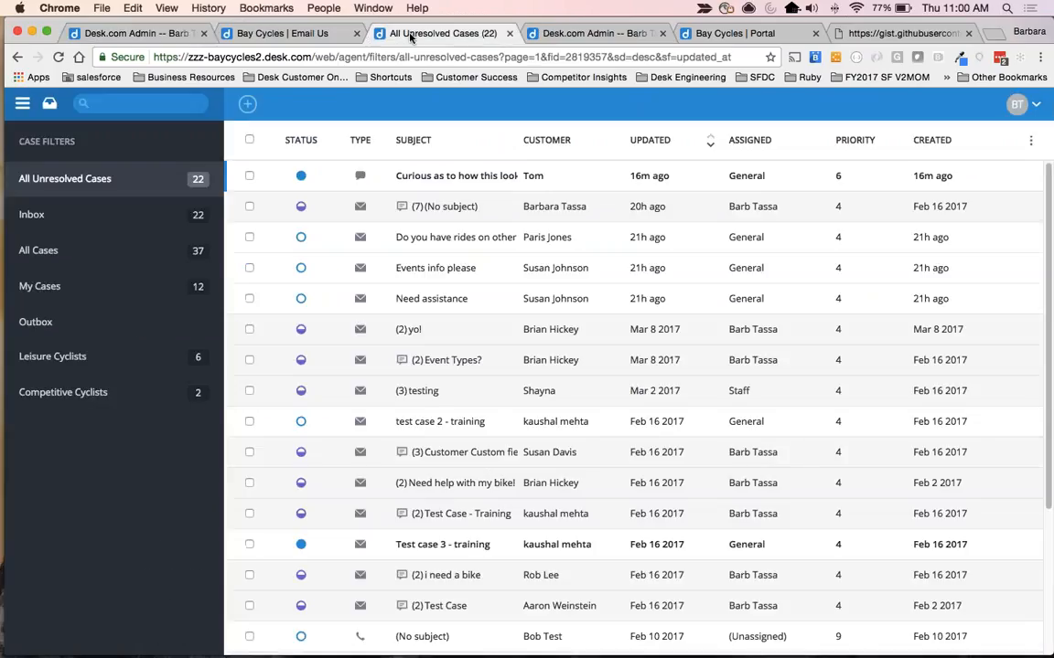
left_click(403, 203)
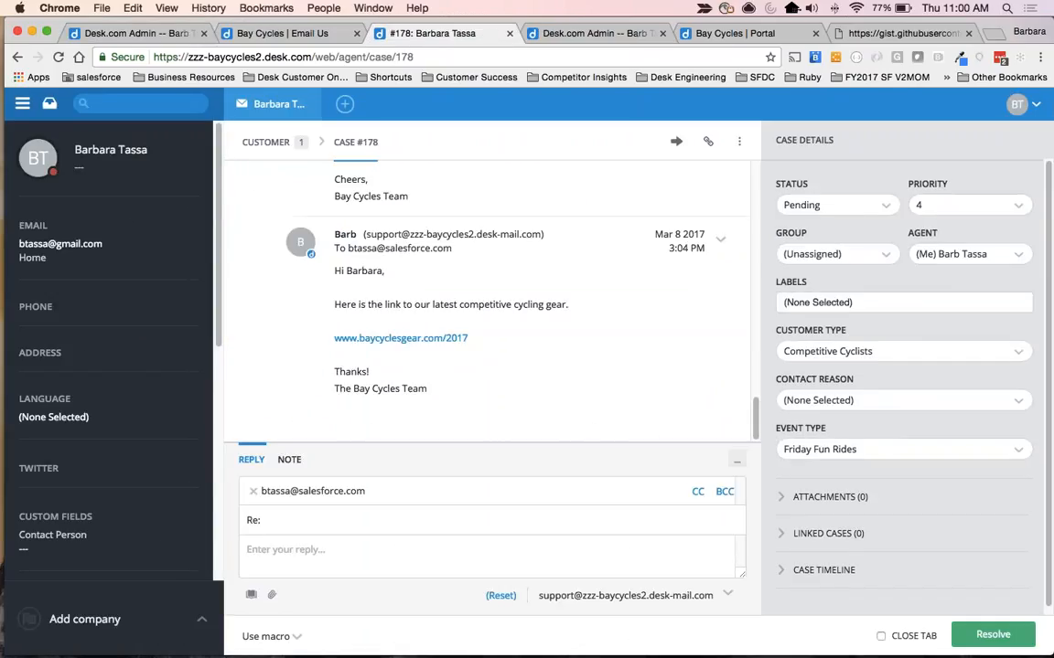
left_click_drag(774, 141, 840, 142)
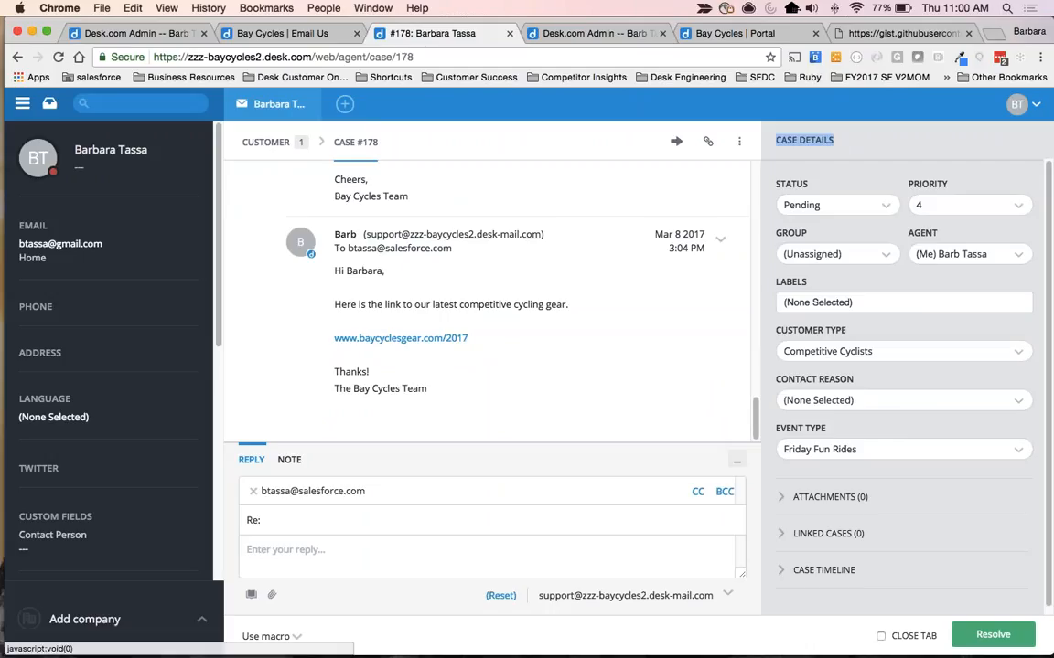
scroll(823, 351, "down", 1)
left_click_drag(772, 327, 841, 326)
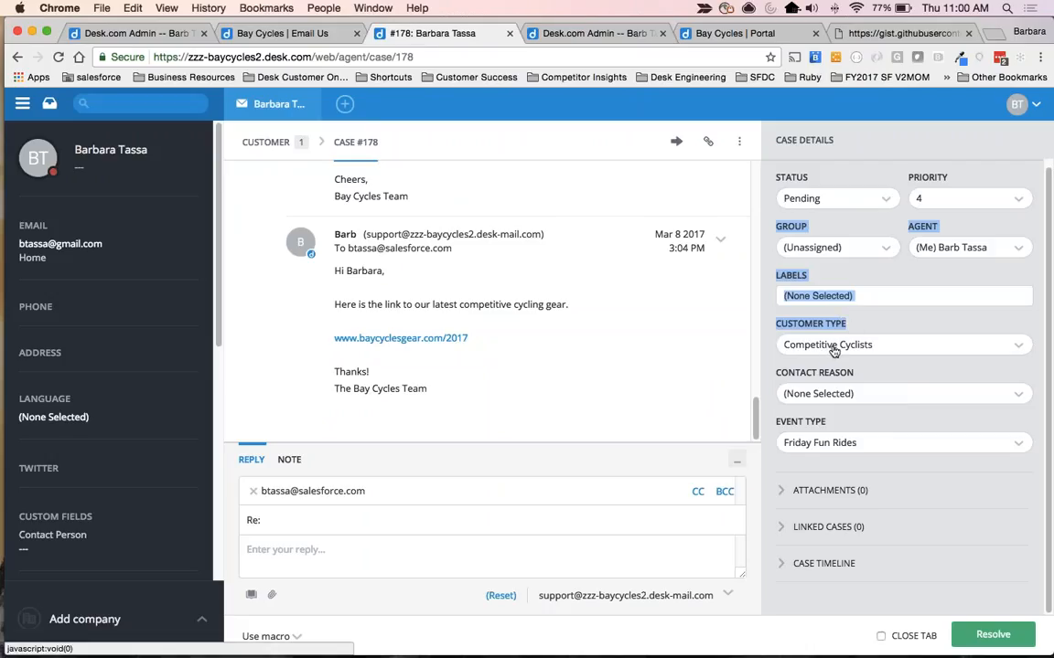
left_click(829, 349)
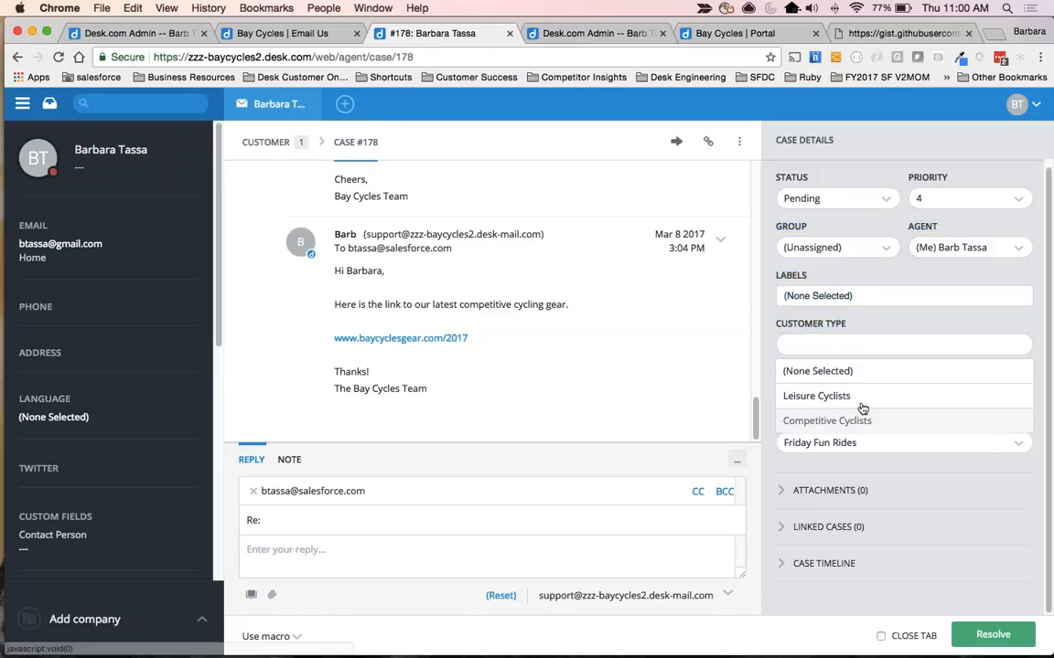
key("Escape")
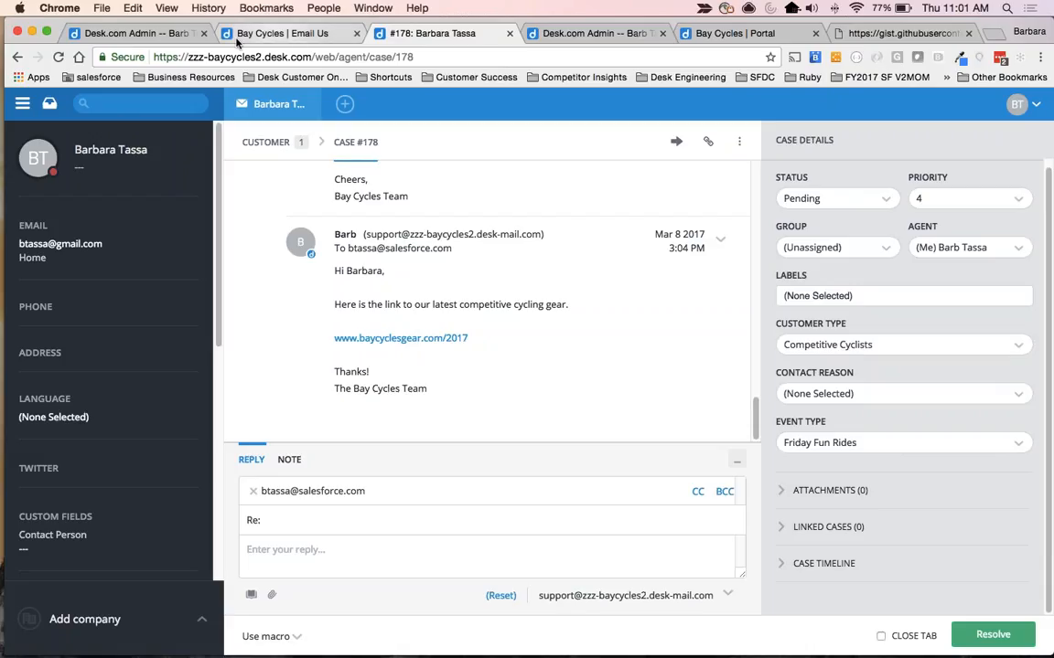
Return to the admin case rules and open the time rule Competitive Cyclist 3 Hour SLA.
left_click(82, 34)
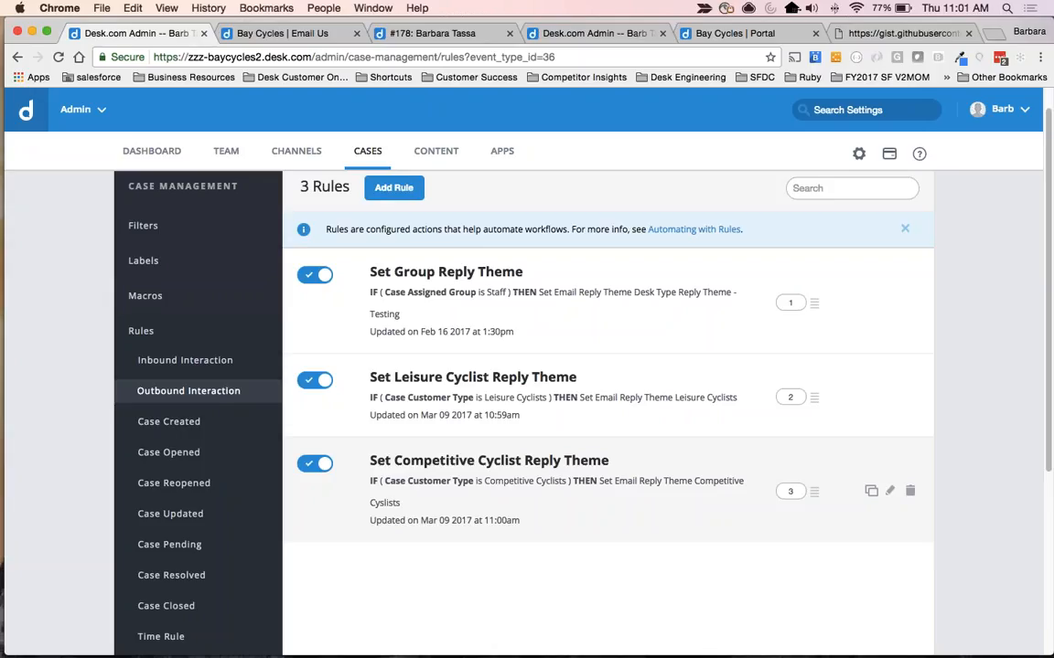
scroll(75, 527, "down", 3)
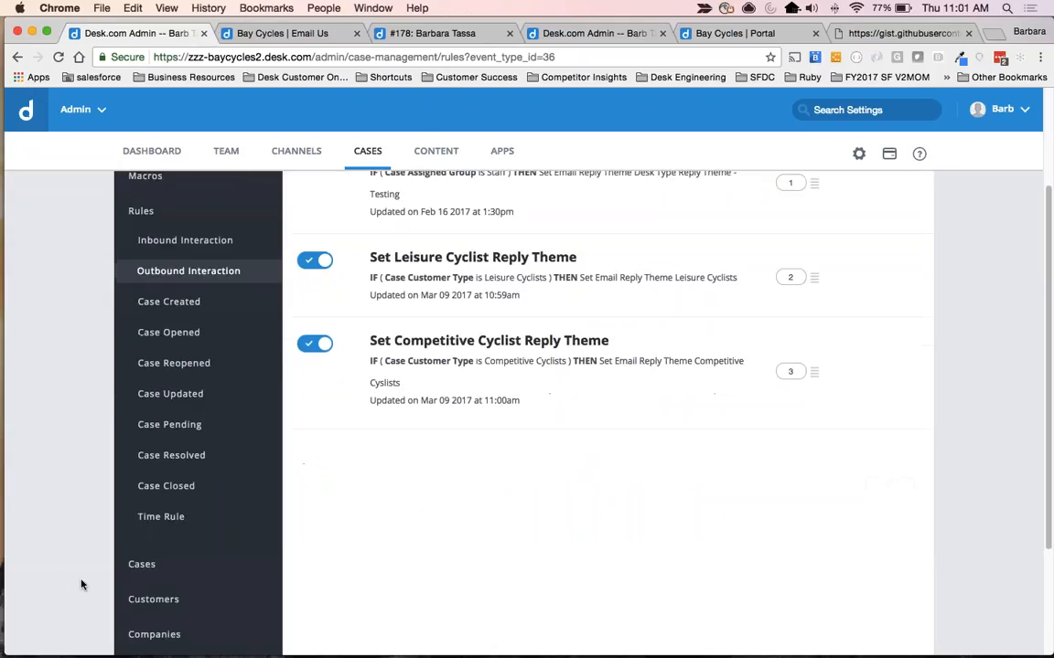
left_click(145, 517)
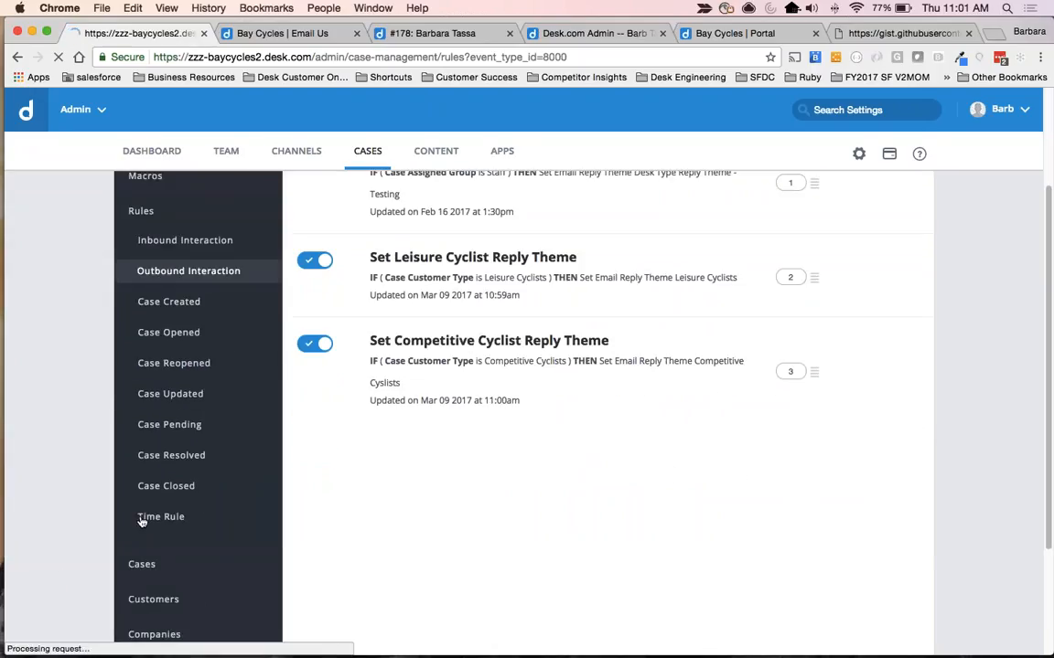
scroll(603, 457, "down", 5)
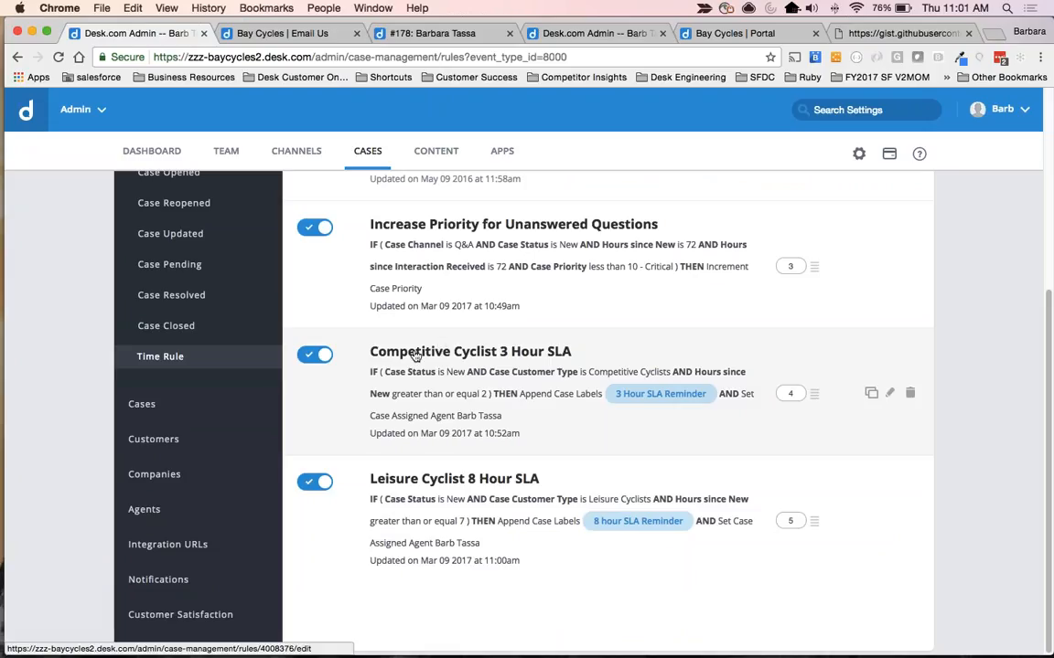
left_click(415, 355)
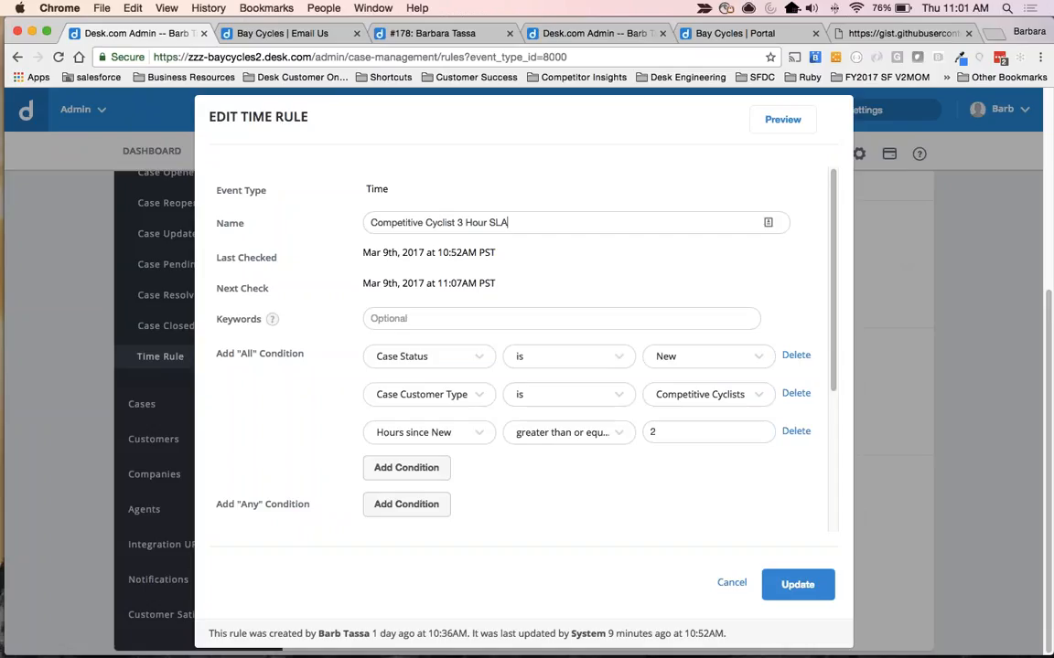
Review the conditions and actions of the Competitive Cyclist 3 Hour SLA time rule, then save the rule.
scroll(284, 419, "down", 3)
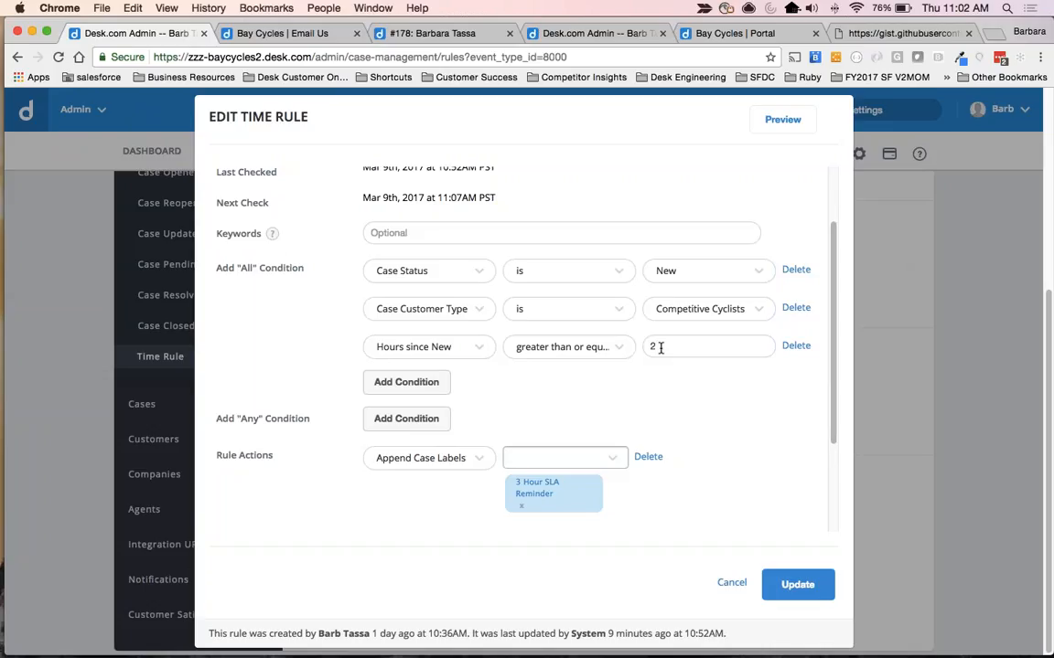
scroll(660, 347, "down", 2)
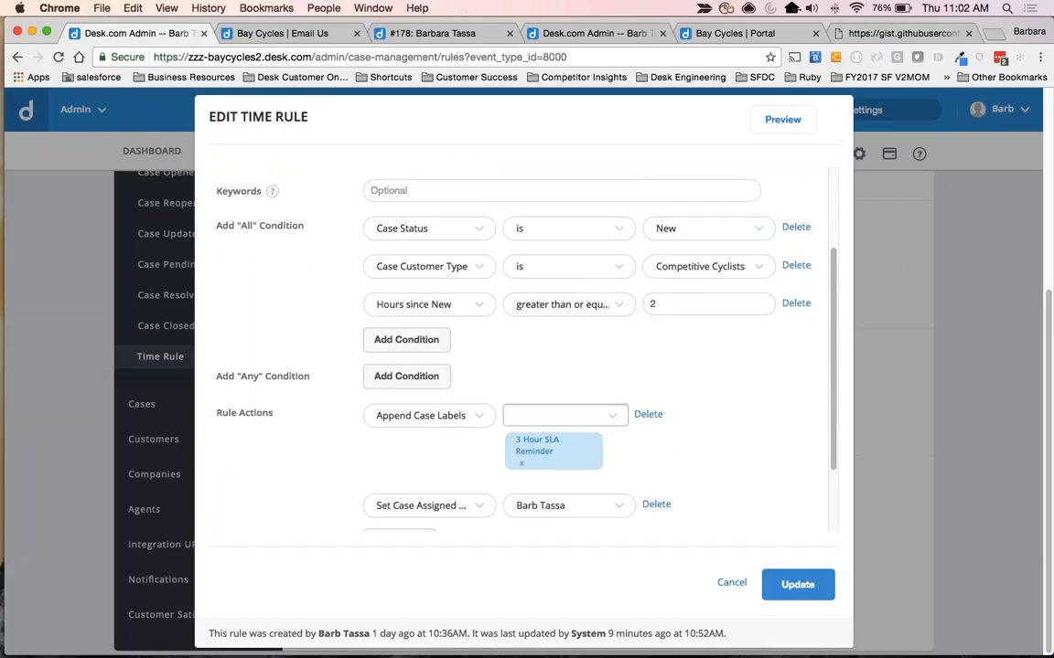
scroll(519, 347, "down", 1)
scroll(519, 348, "down", 4)
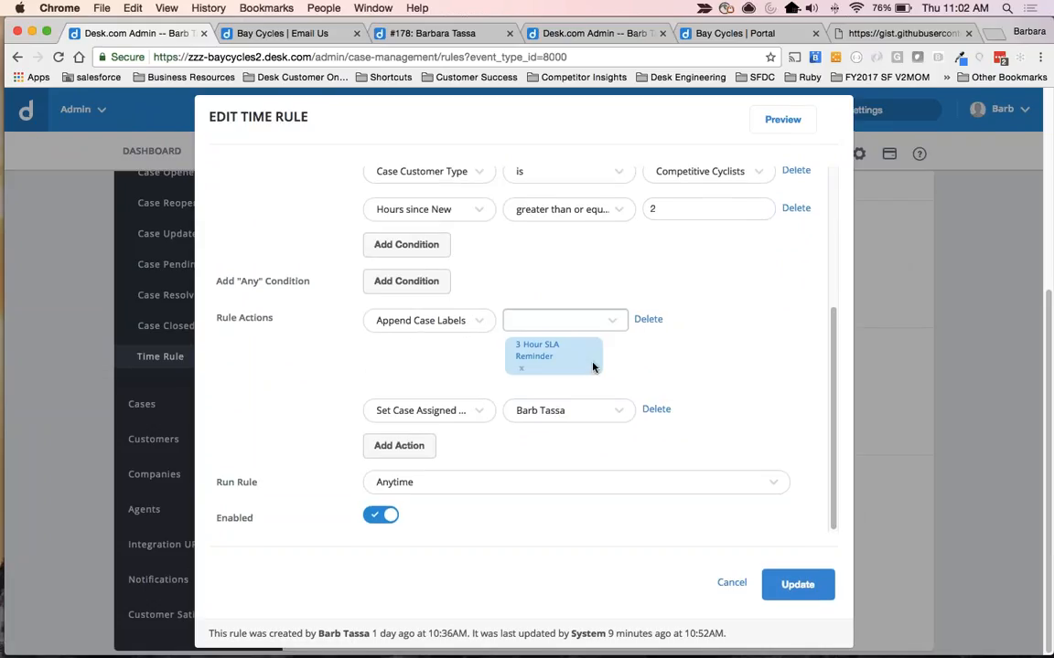
left_click(485, 412)
left_click(446, 199)
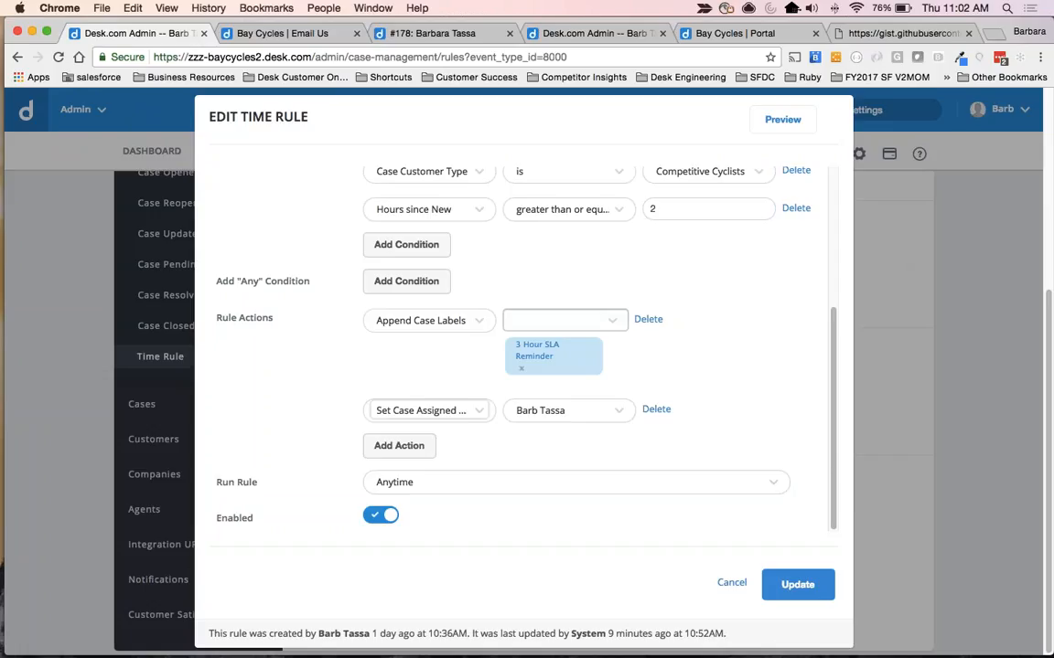
scroll(521, 347, "up", 2)
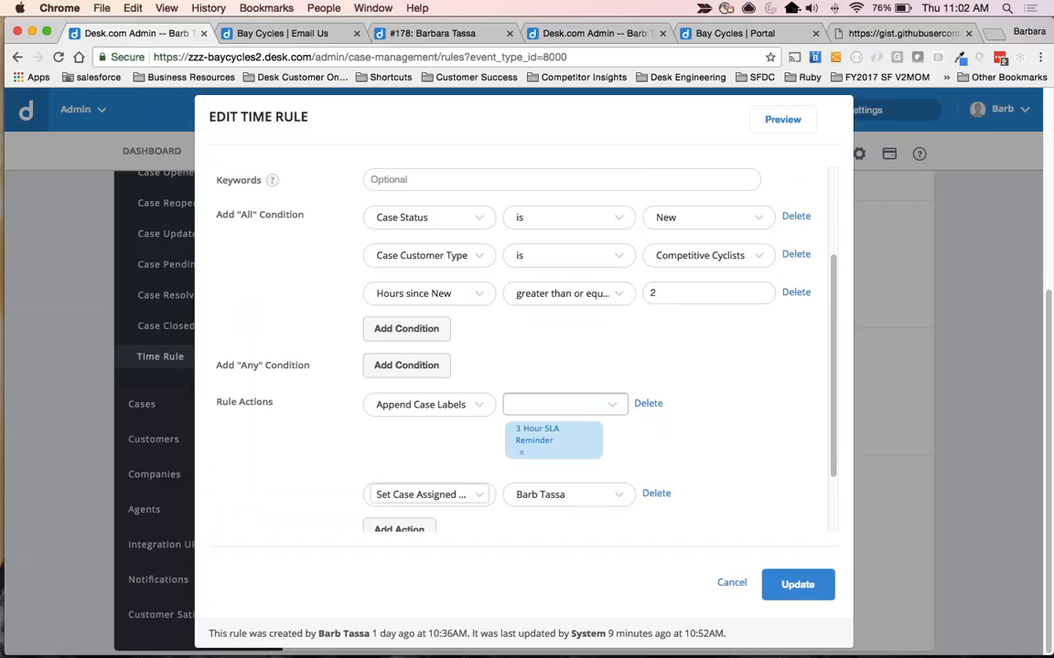
scroll(713, 430, "up", 1)
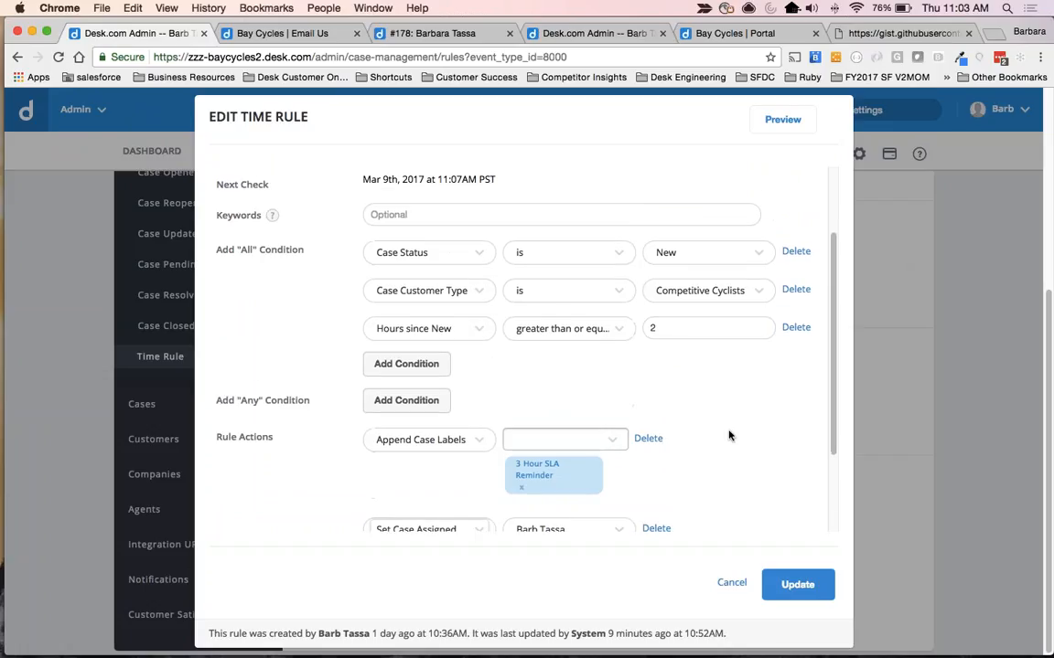
scroll(723, 433, "down", 1)
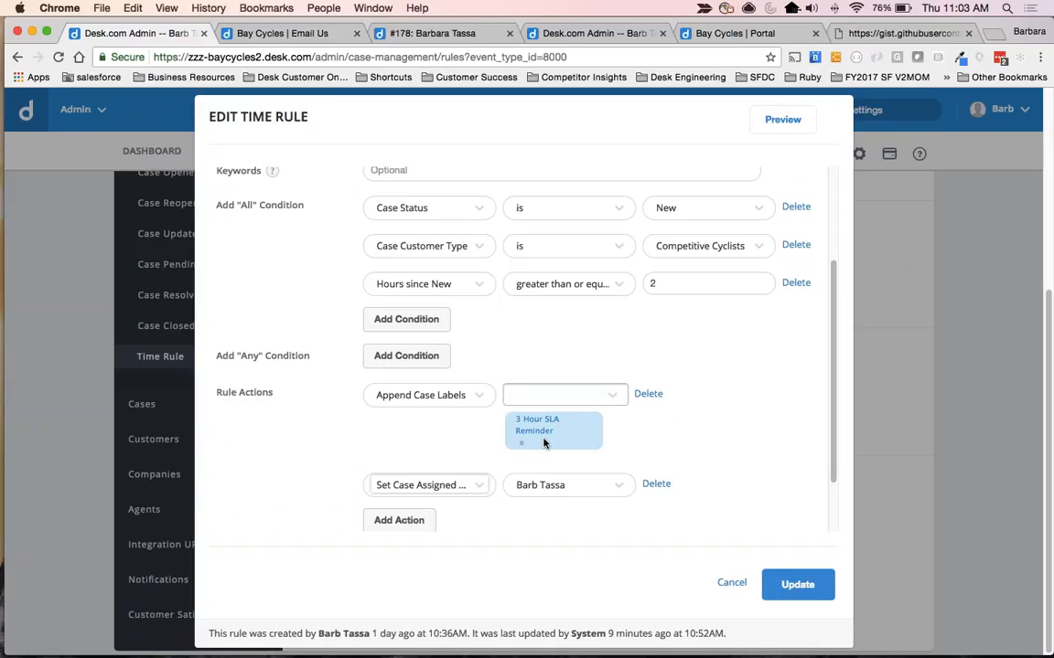
scroll(535, 520, "down", 1)
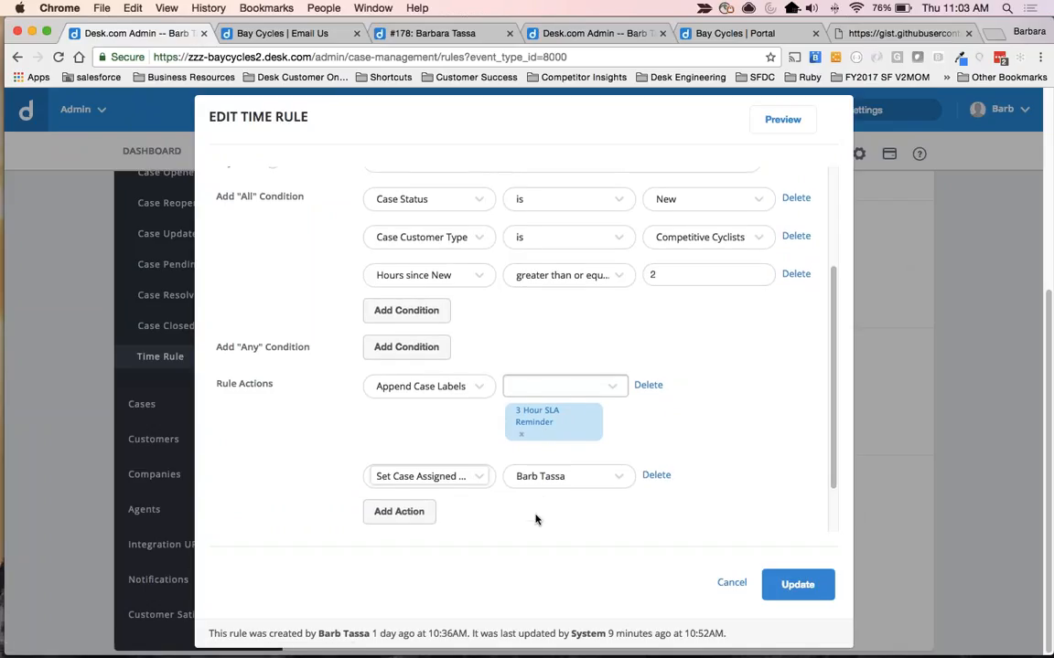
scroll(535, 519, "down", 1)
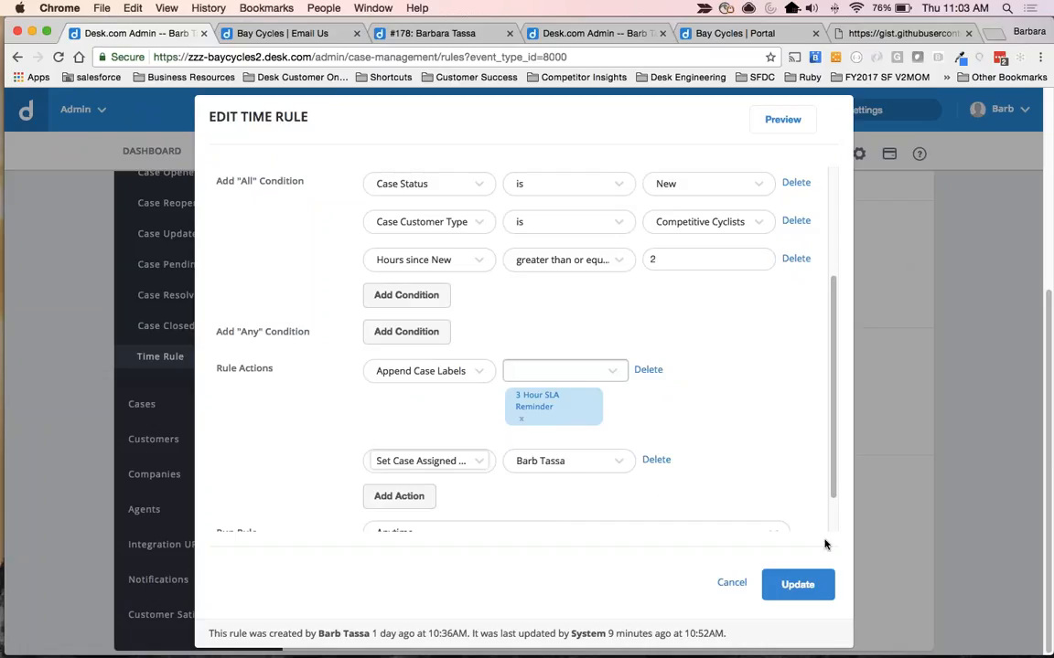
left_click(797, 584)
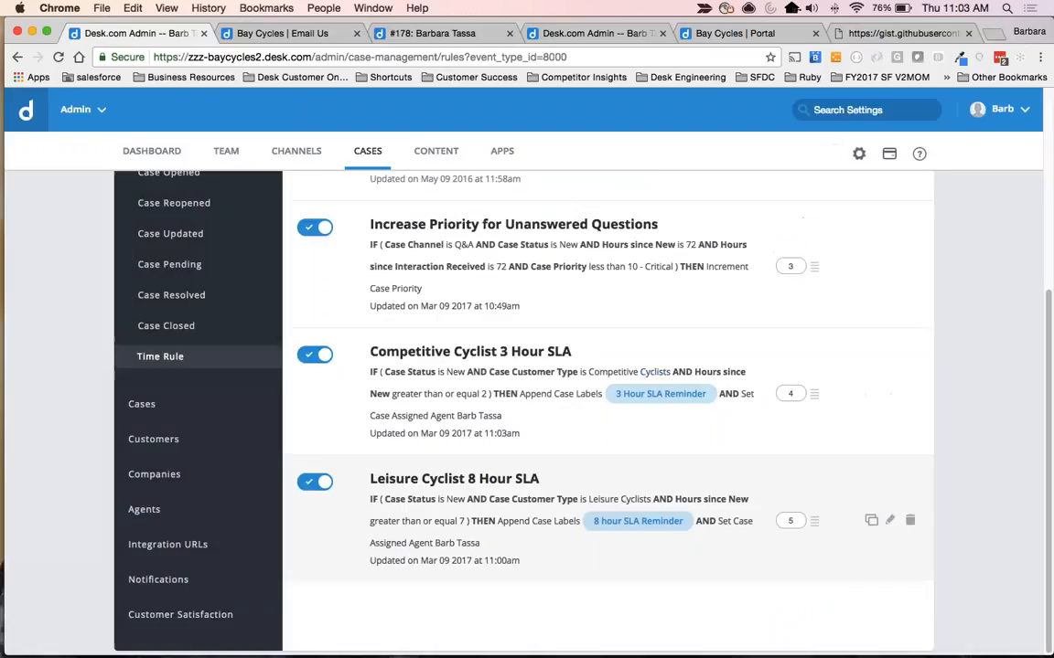
Open the Leisure Cyclist 8 Hour SLA time rule, review its conditions and actions, and save it.
left_click(358, 459)
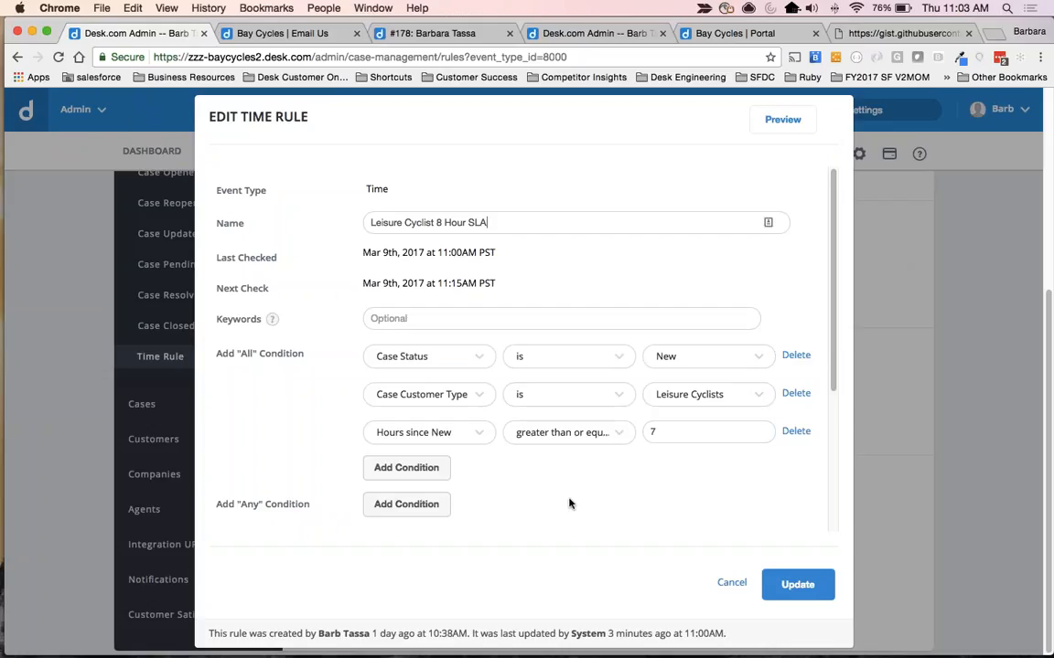
scroll(664, 424, "down", 3)
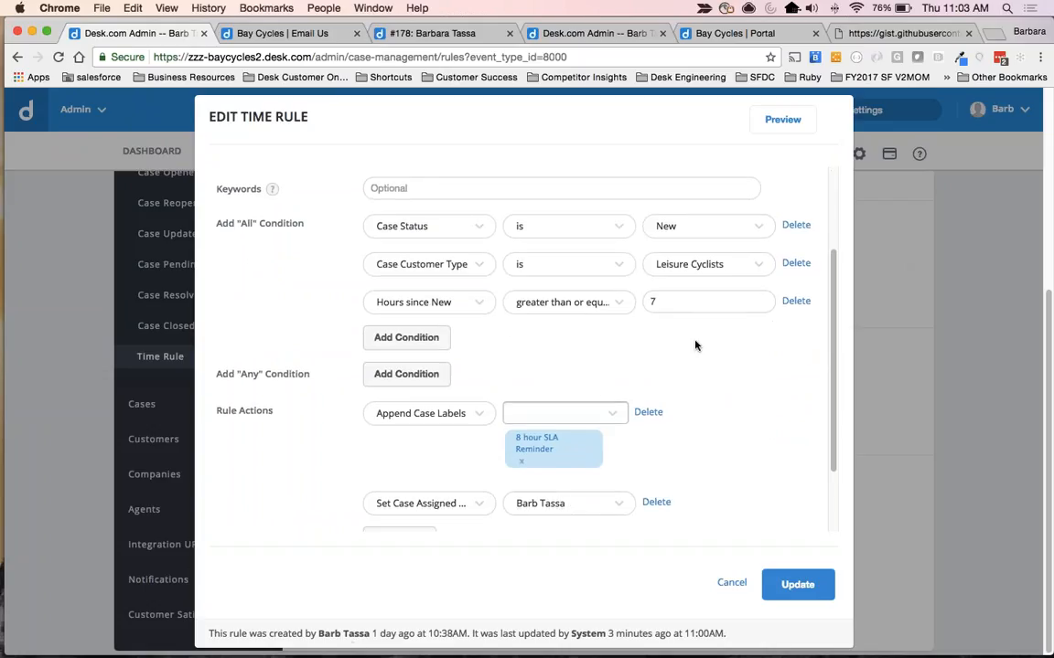
scroll(521, 347, "down", 2)
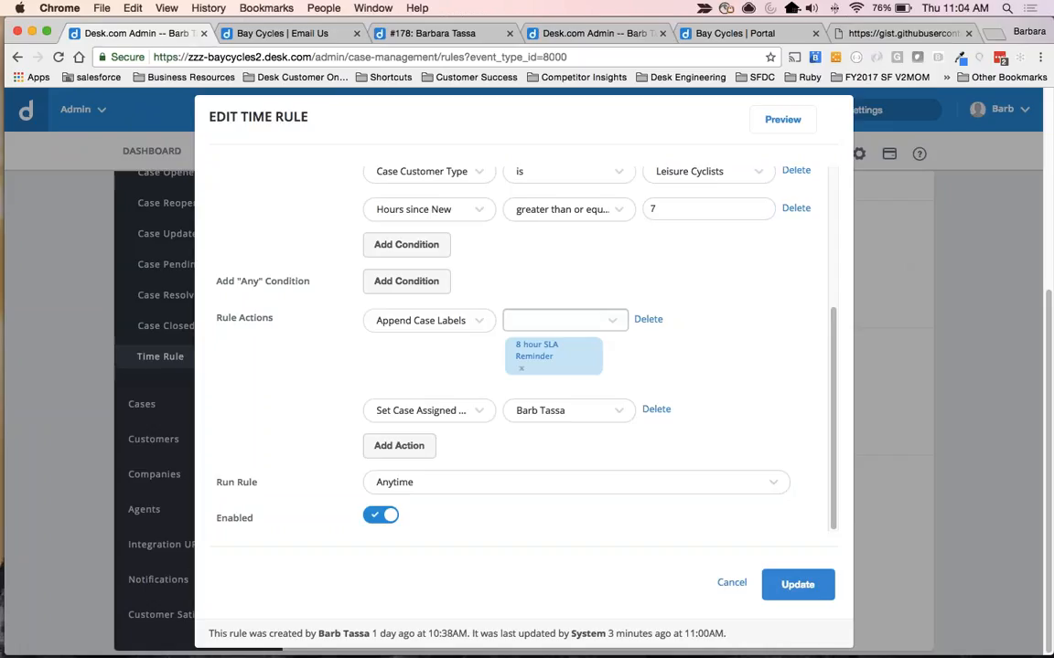
left_click(802, 585)
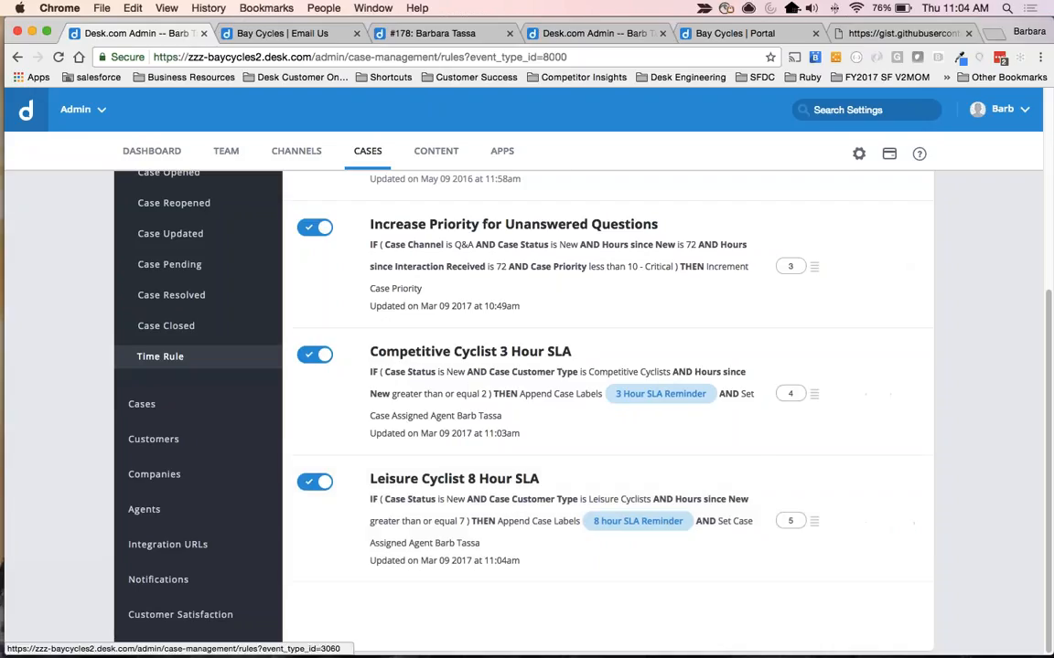
Display the list of Case Updated rules.
scroll(174, 325, "up", 1)
scroll(174, 326, "up", 3)
scroll(526, 384, "up", 1)
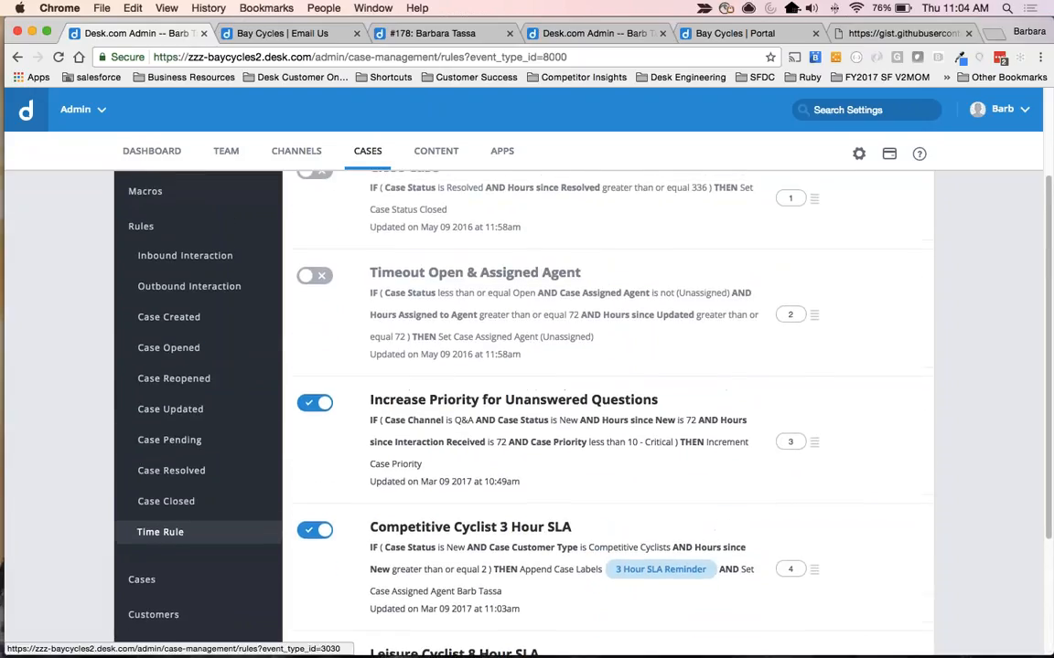
left_click(178, 410)
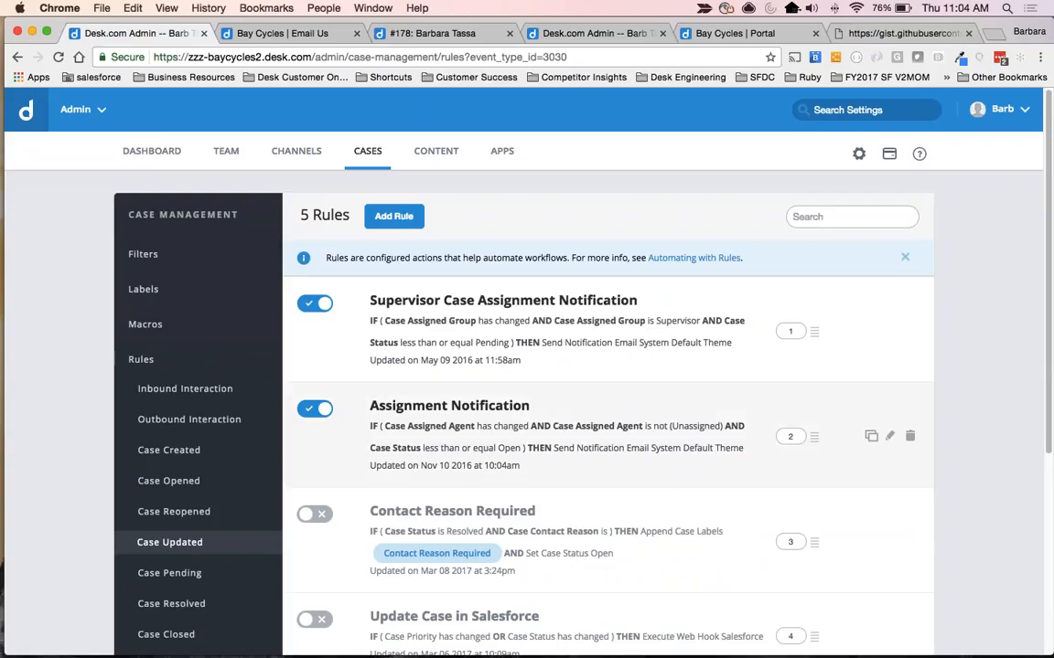
Switch to the open pending customer case and examine the Contact Reason field in its case details.
left_click(591, 34)
left_click(439, 35)
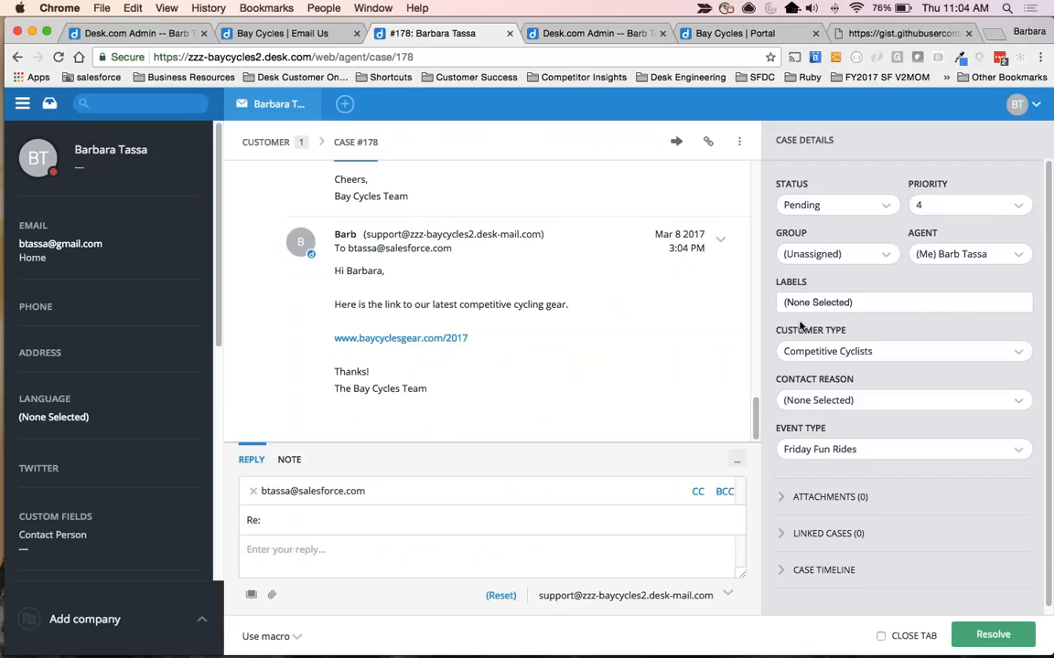
left_click_drag(780, 383, 855, 382)
left_click(856, 382)
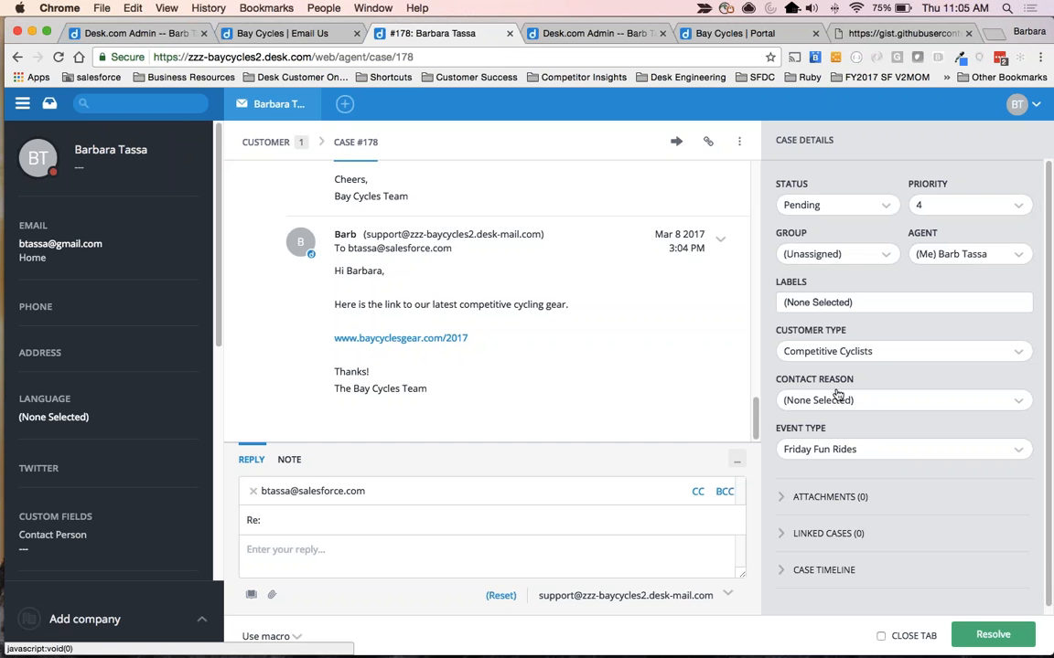
Return to the Case Updated rules, open Contact Reason Required, and examine the options of its Case Contact Reason condition.
left_click(287, 35)
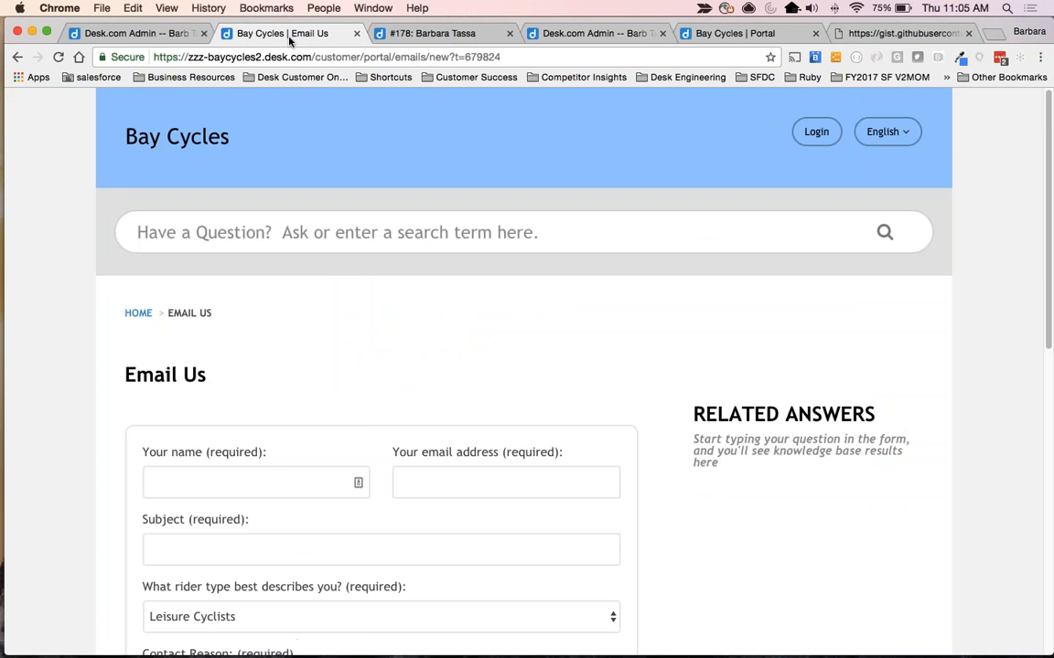
left_click(138, 33)
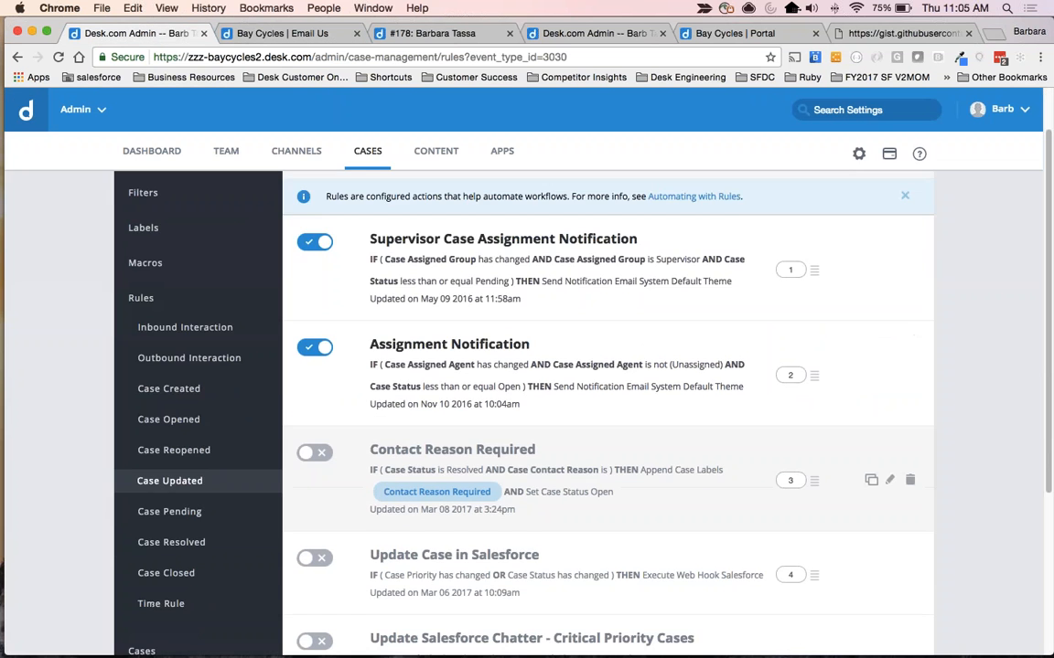
left_click(477, 437)
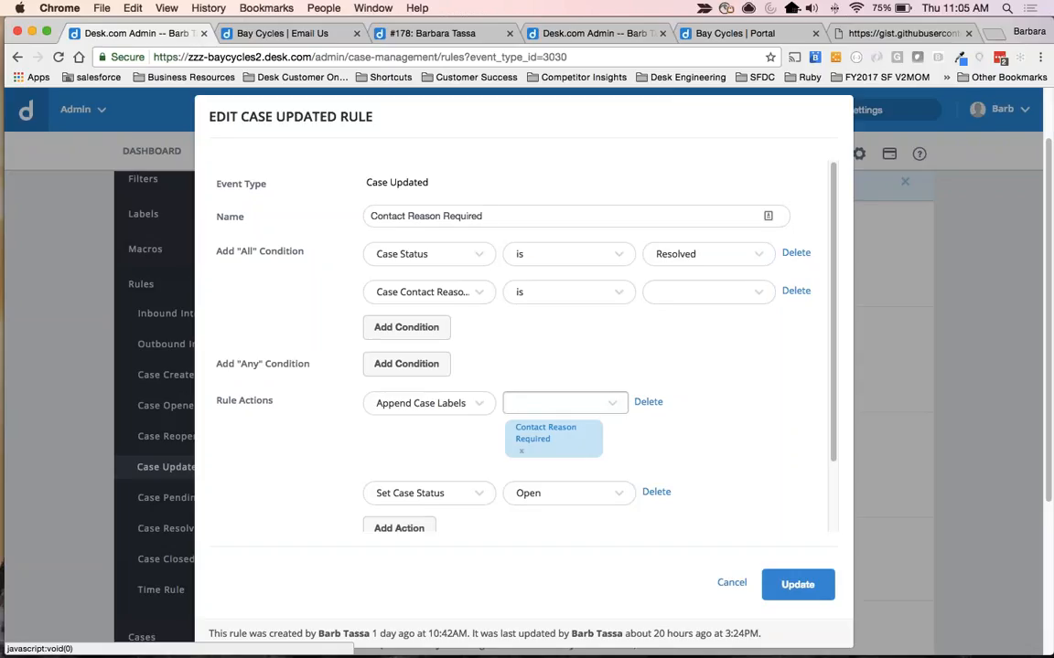
left_click(423, 292)
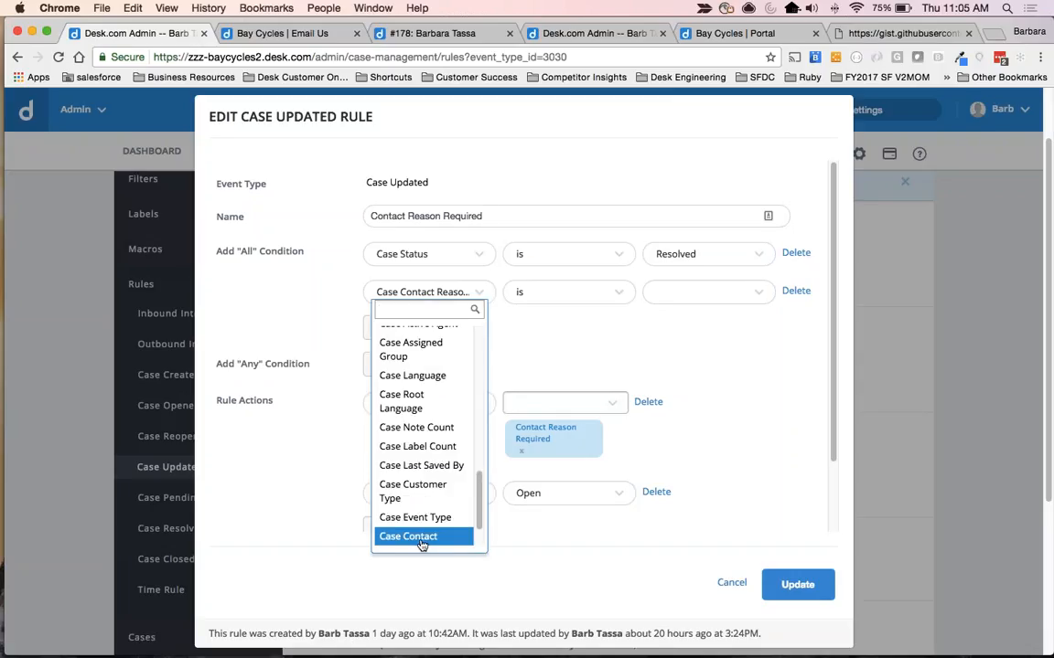
scroll(426, 535, "down", 2)
left_click(458, 506)
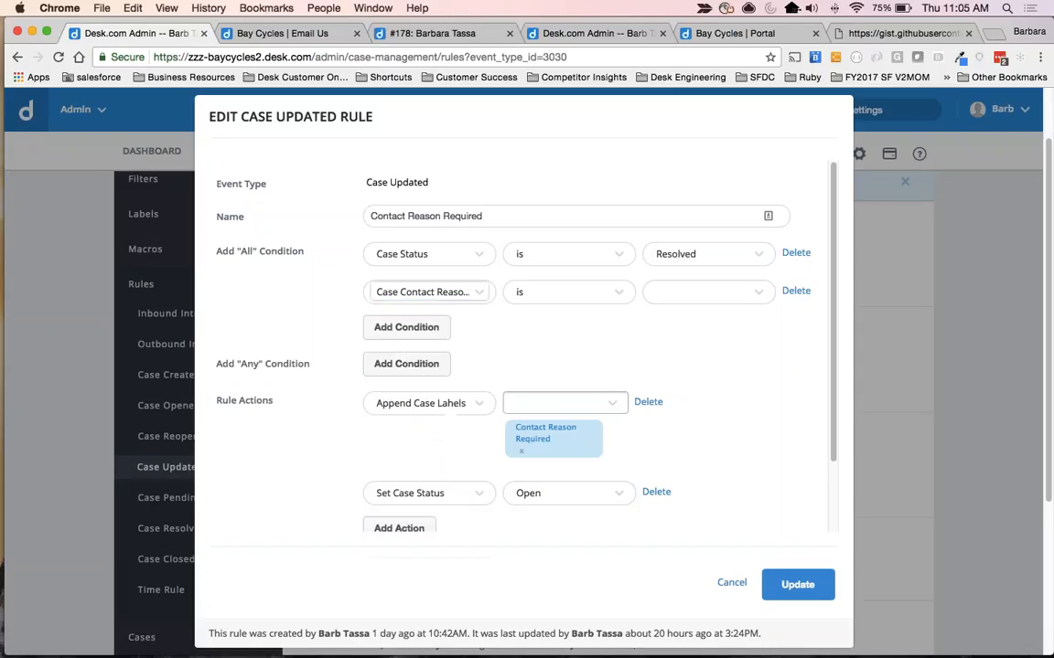
left_click(708, 292)
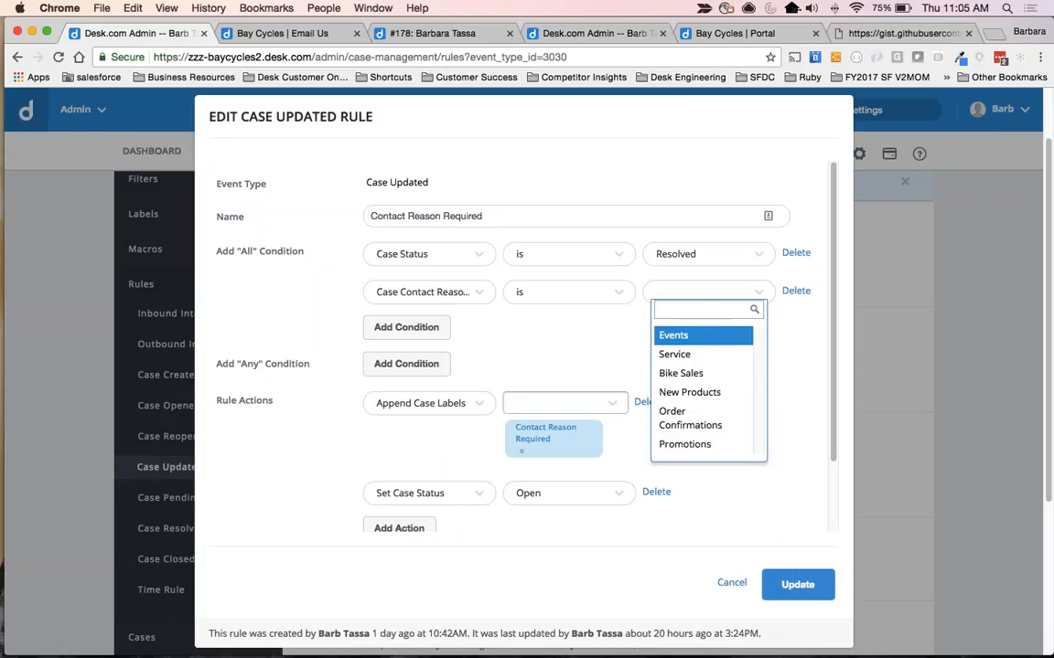
left_click(708, 291)
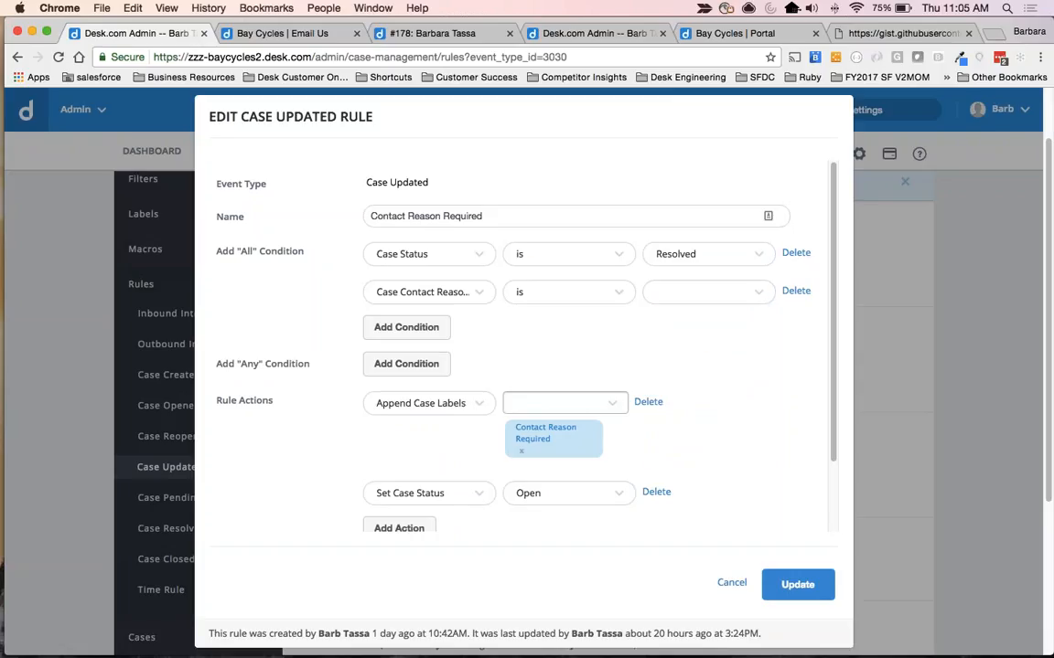
Enable the Contact Reason Required rule and save it.
scroll(662, 309, "down", 2)
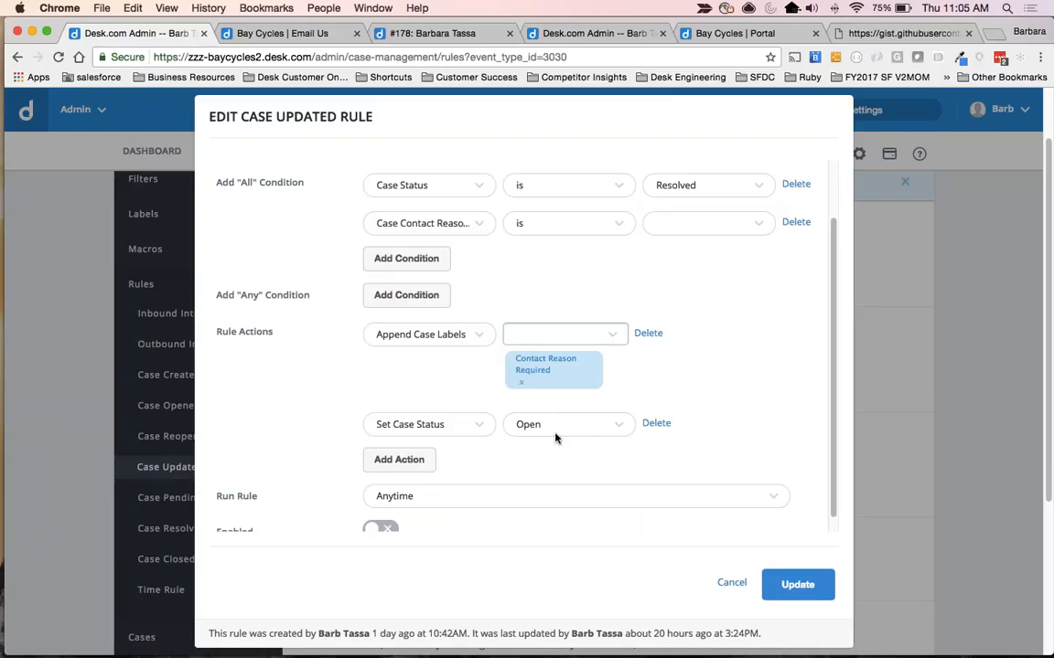
scroll(555, 438, "down", 2)
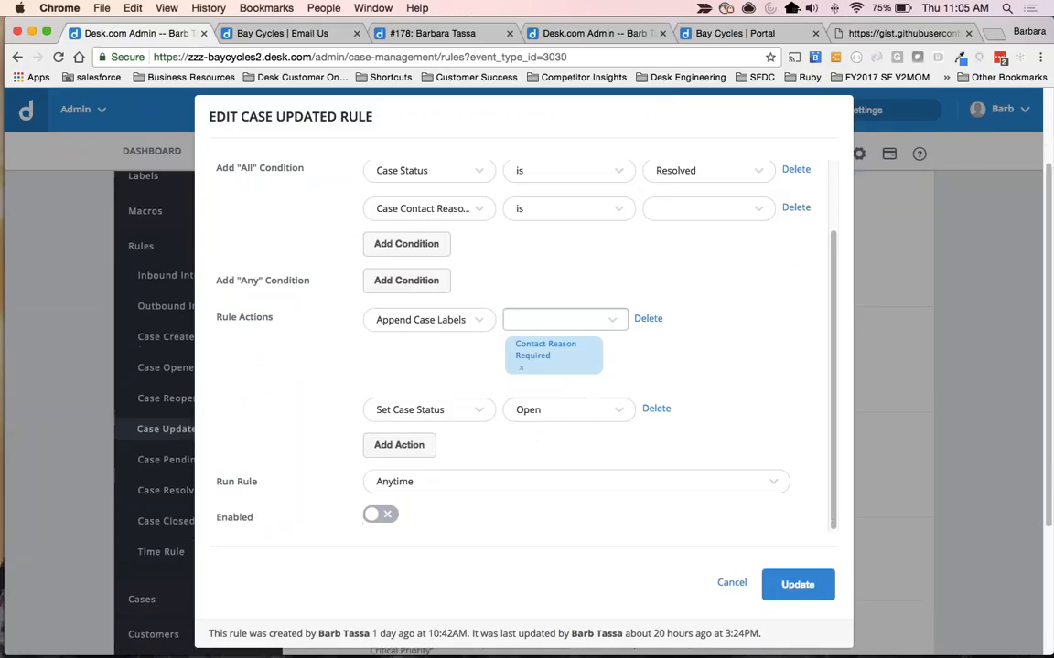
left_click(381, 514)
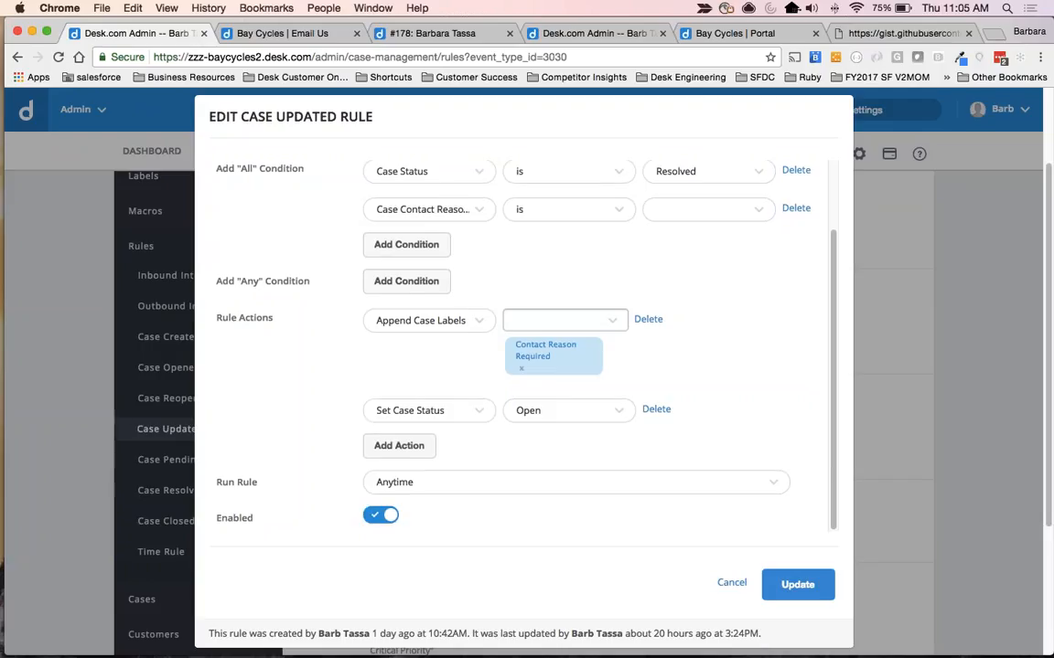
left_click(788, 581)
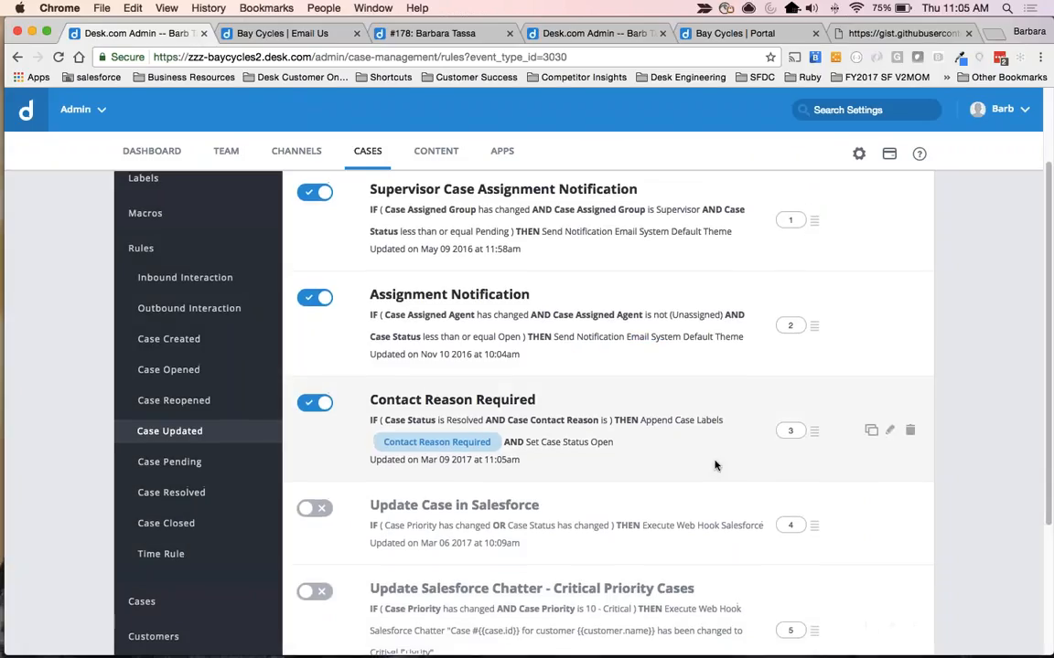
Open the Inbound Mail settings of the Email channel and copy the Support mailbox's email address.
scroll(790, 463, "up", 2)
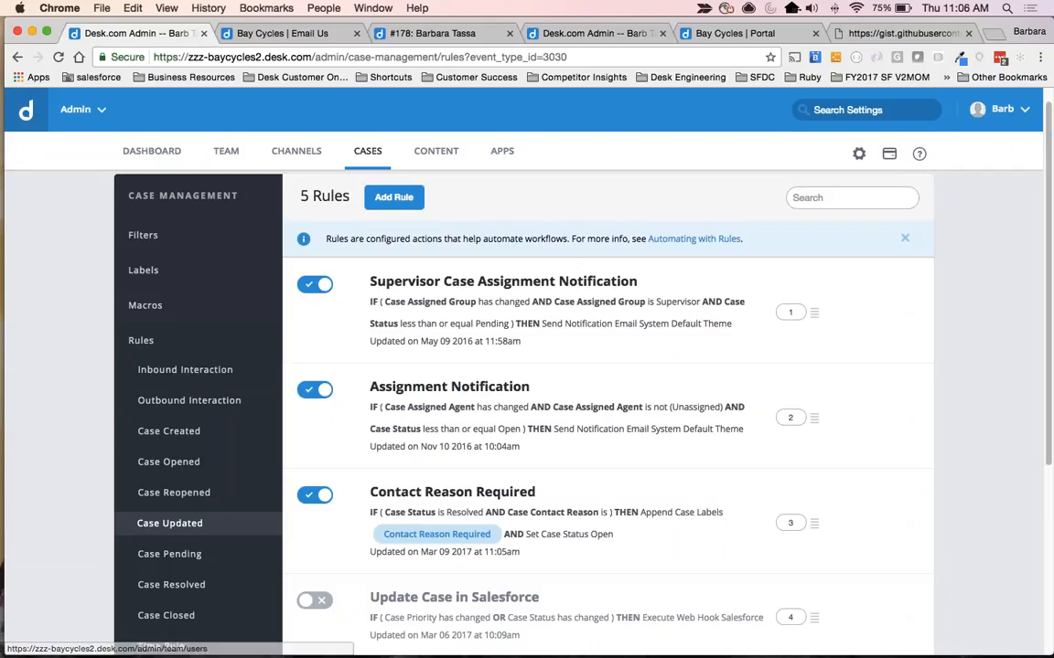
left_click(295, 151)
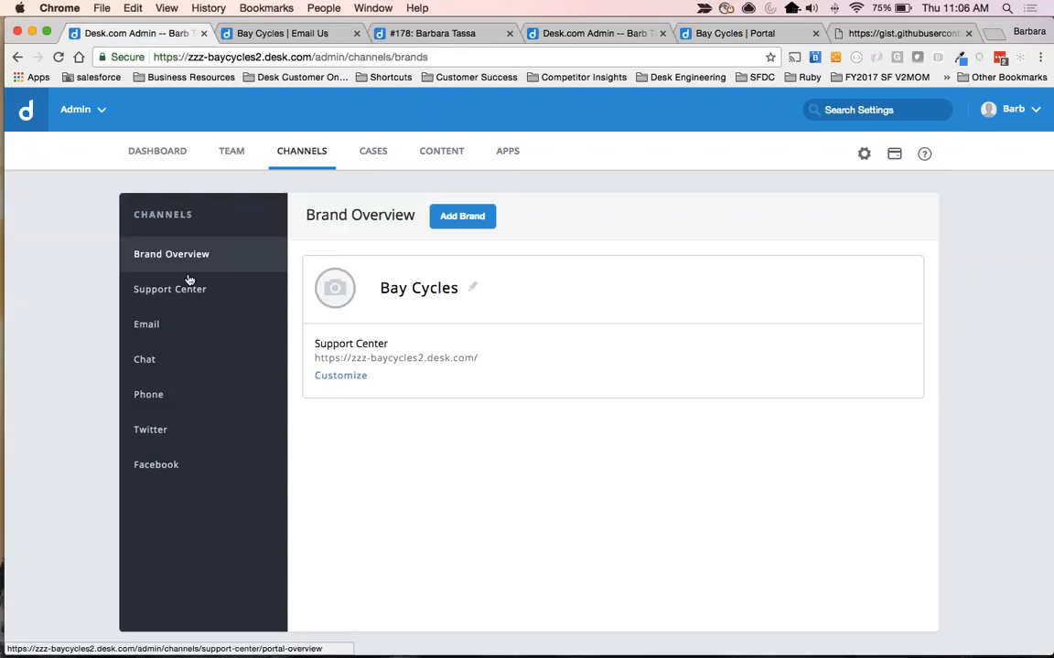
left_click(144, 326)
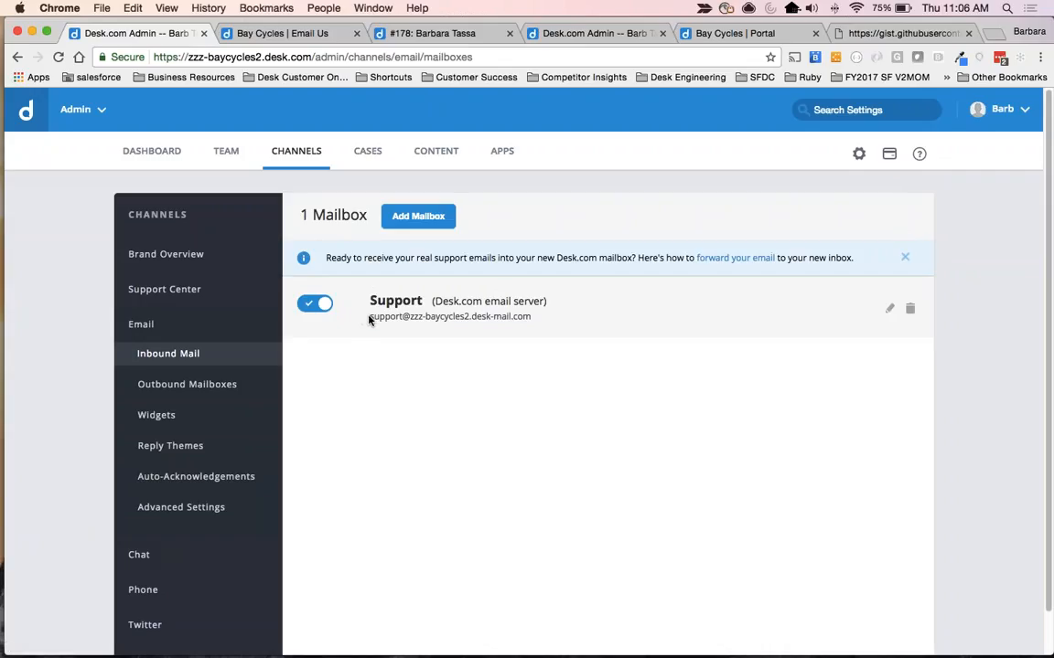
left_click_drag(370, 319, 553, 327)
key("super+c")
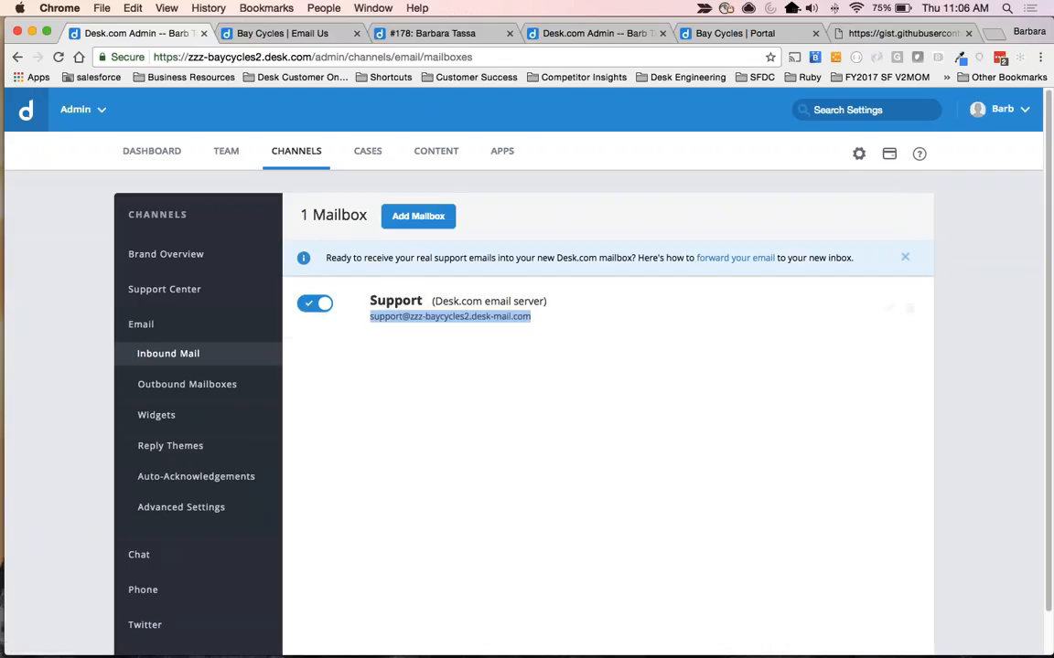
Return to the browser and enlarge the Inbound Mail page for easier reading.
key("super+Tab")
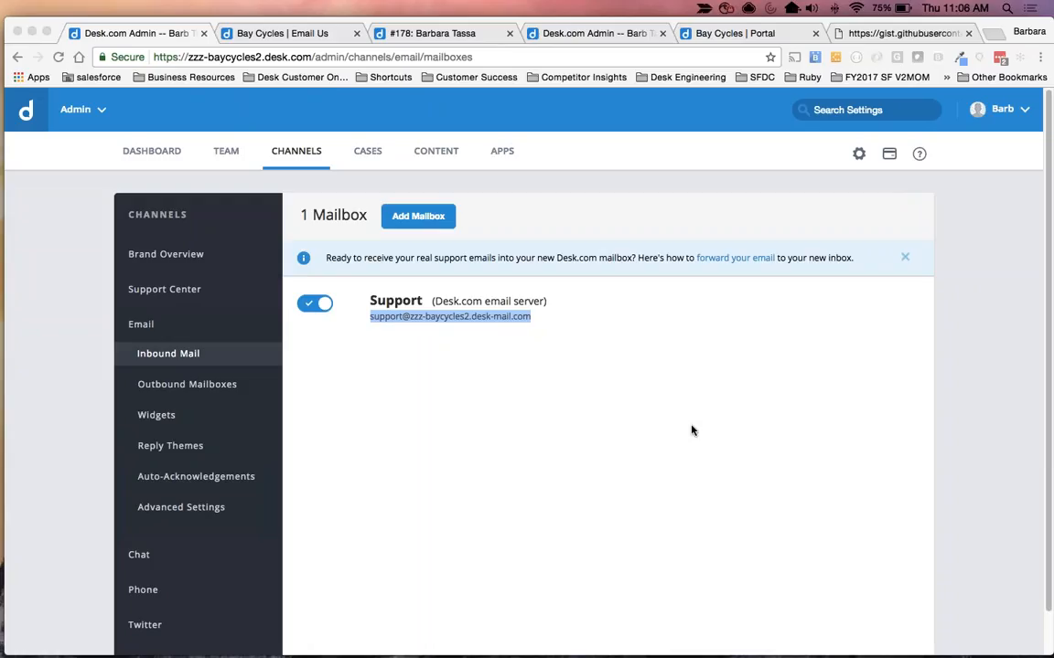
left_click(630, 448)
key("super+equal")
key("super+equal")
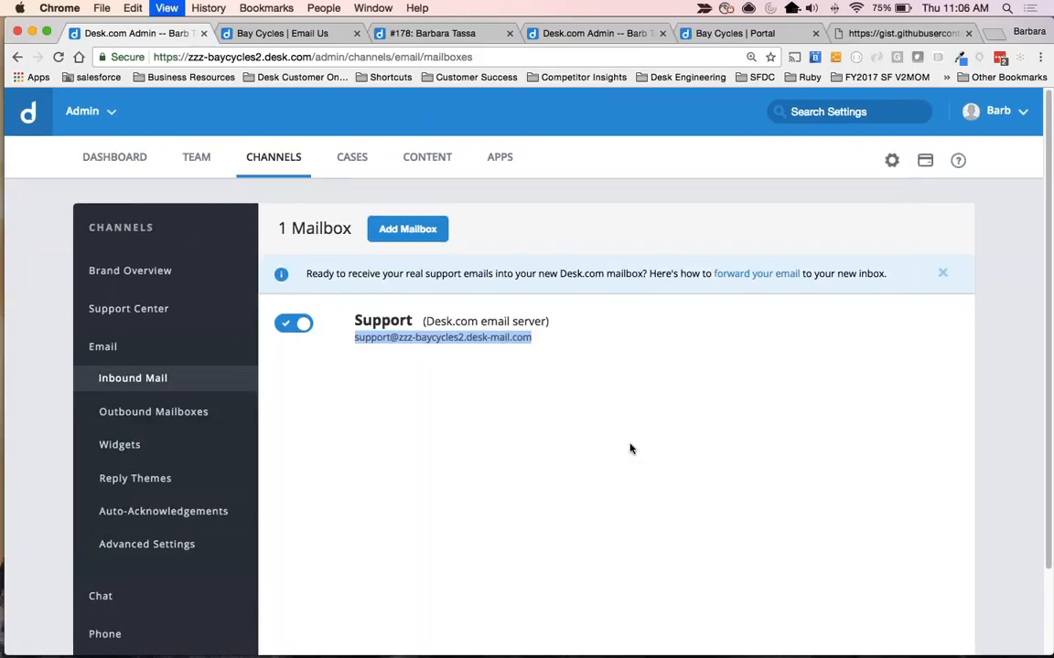
Go to the agent console at default zoom and open the chat case "Curious as to how this looks" from All Unresolved Cases.
left_click(630, 448)
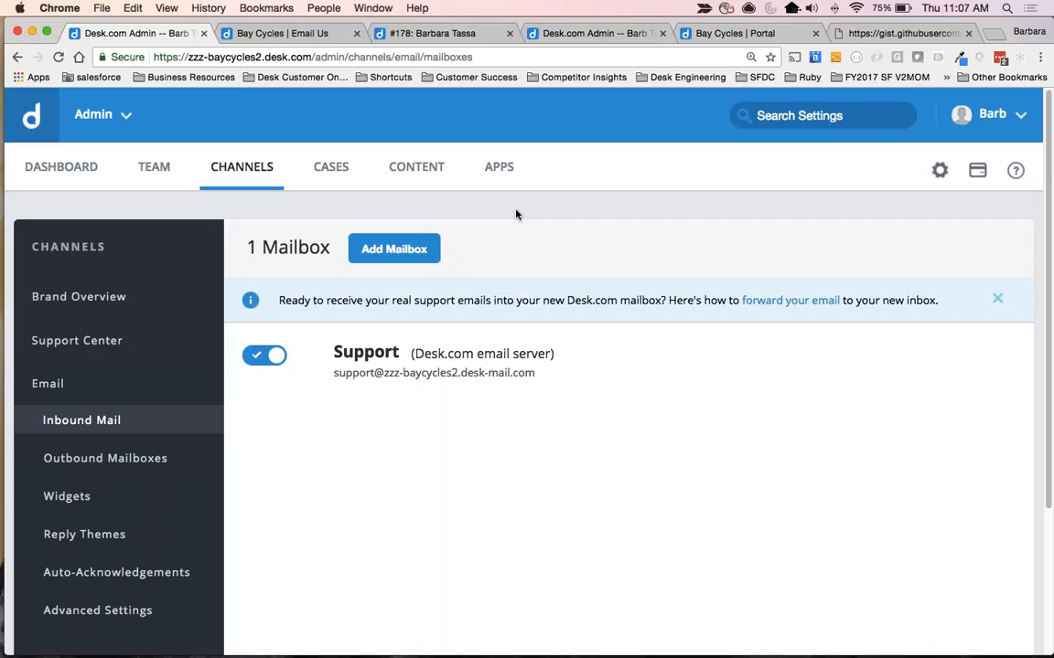
left_click(410, 35)
key("super+0")
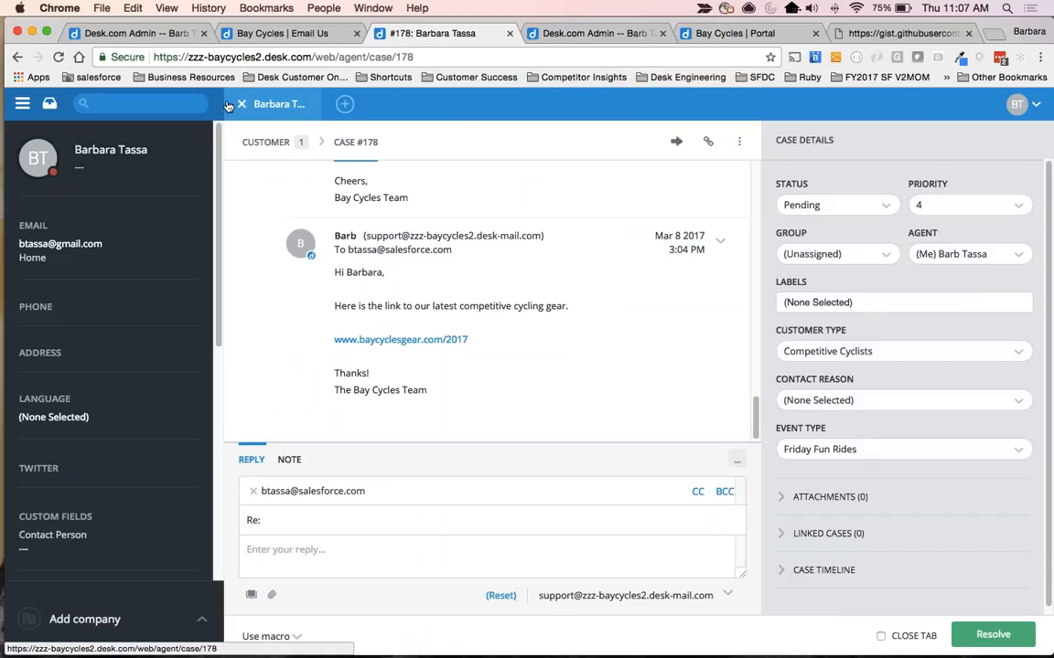
left_click(50, 107)
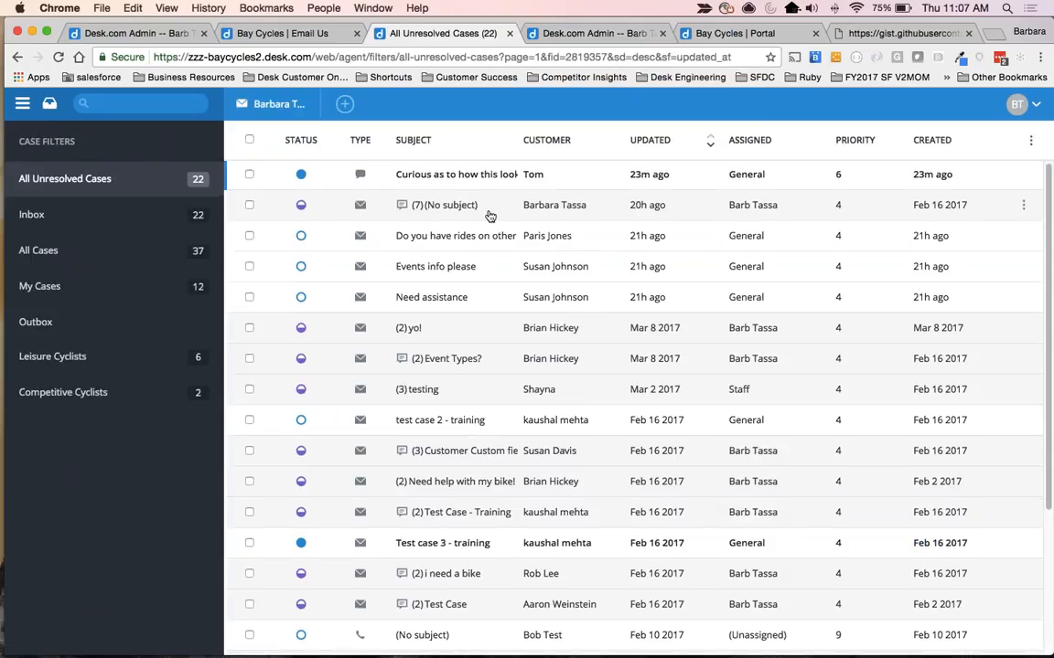
left_click(430, 175)
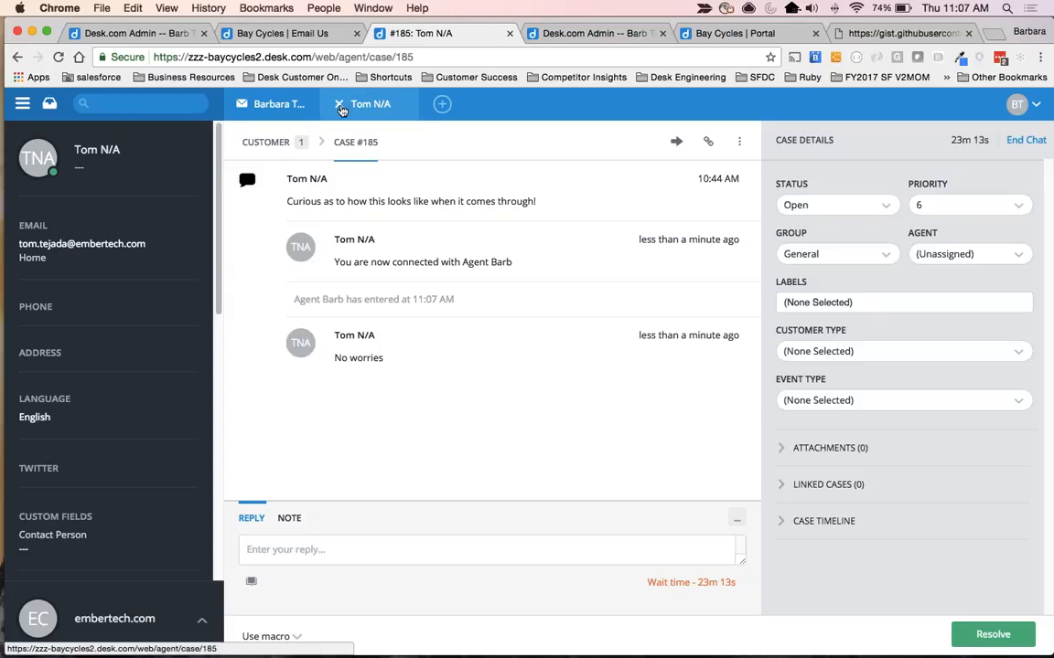
Close the active chat so it goes back into the queue, and close the other open case.
left_click(340, 105)
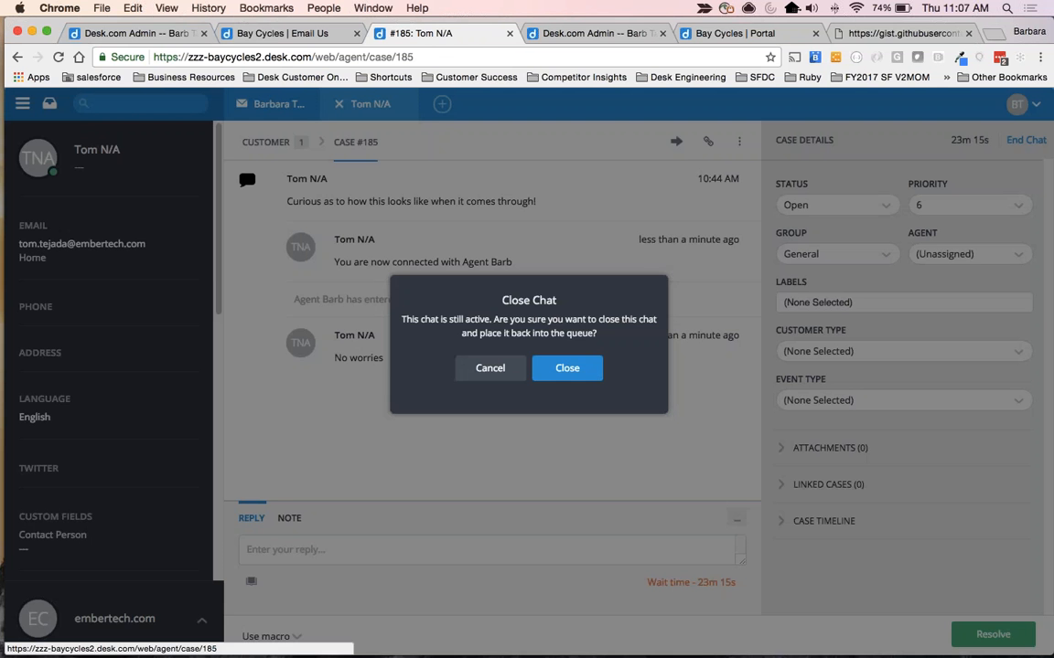
left_click(568, 371)
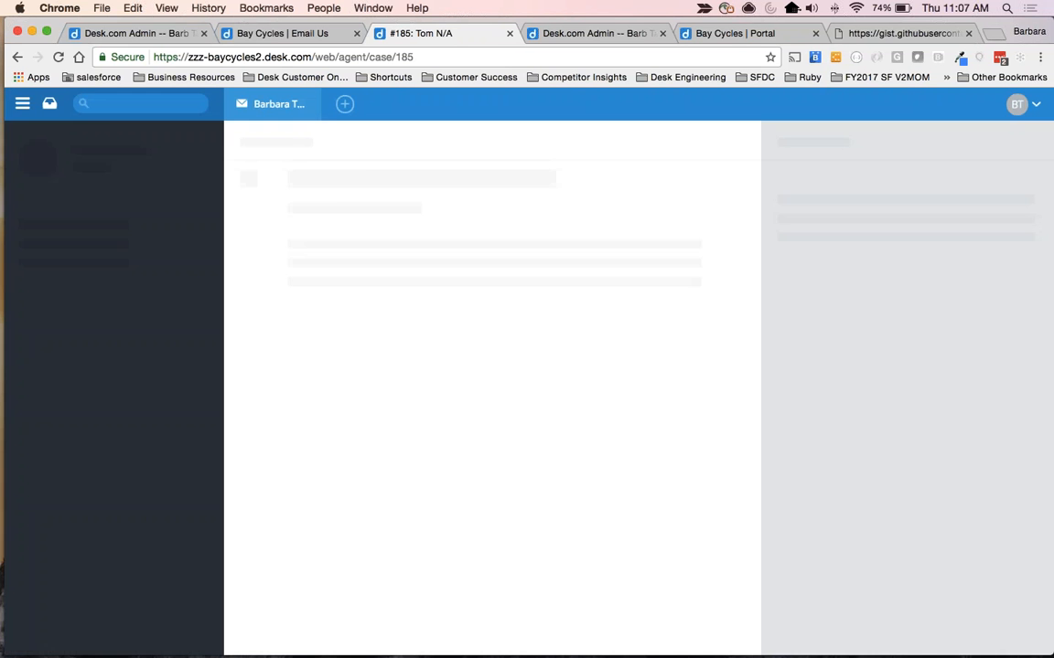
left_click(239, 105)
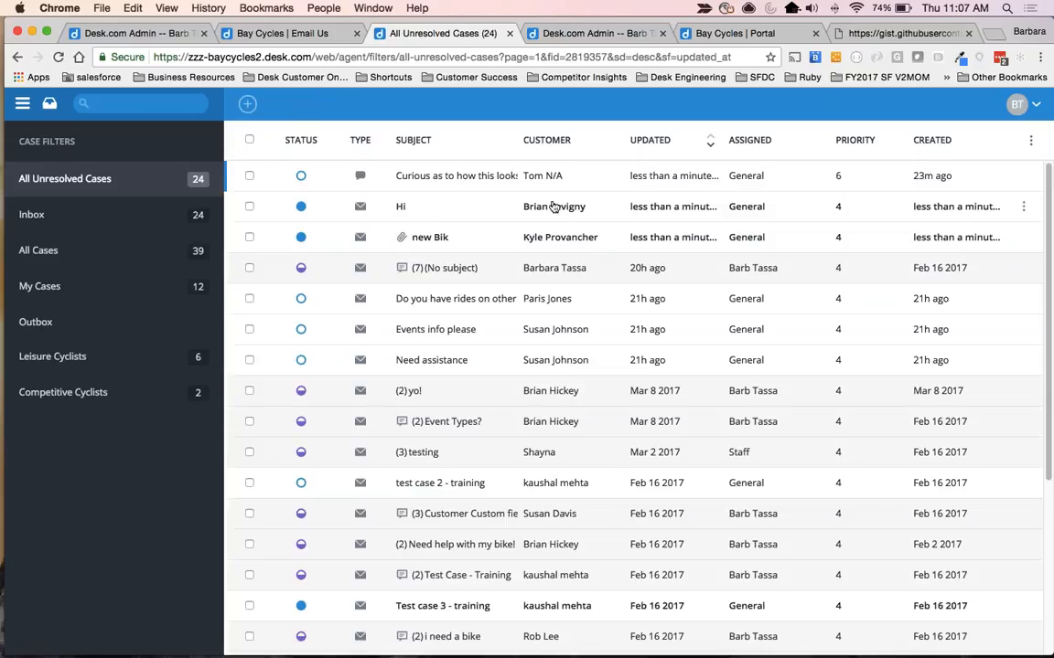
Open the new email case with the subject "Hi" and set its Customer Type to Leisure Cyclists.
left_click(515, 207)
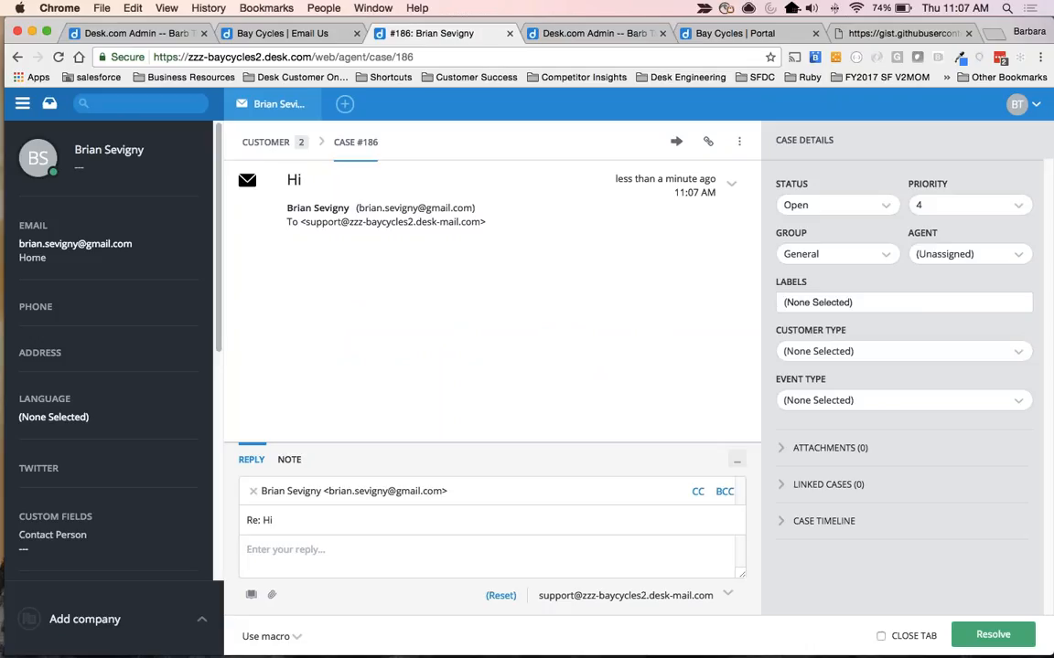
left_click_drag(775, 330, 858, 331)
left_click(869, 350)
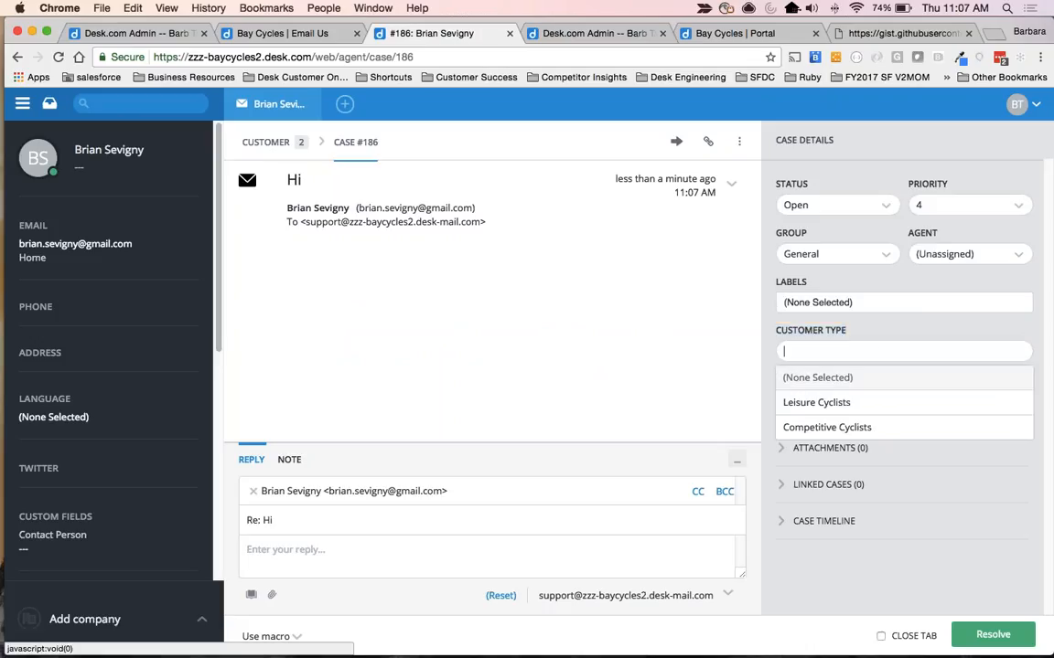
left_click(801, 407)
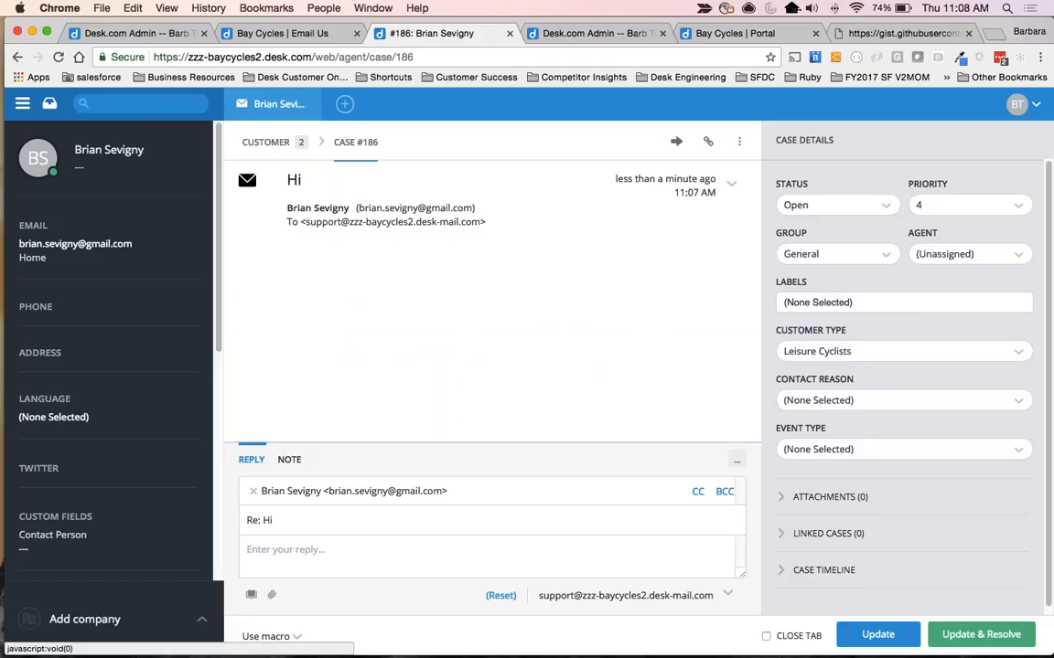
Reply to the case with "thanks for the email..." and send it together with the case update.
left_click(430, 555)
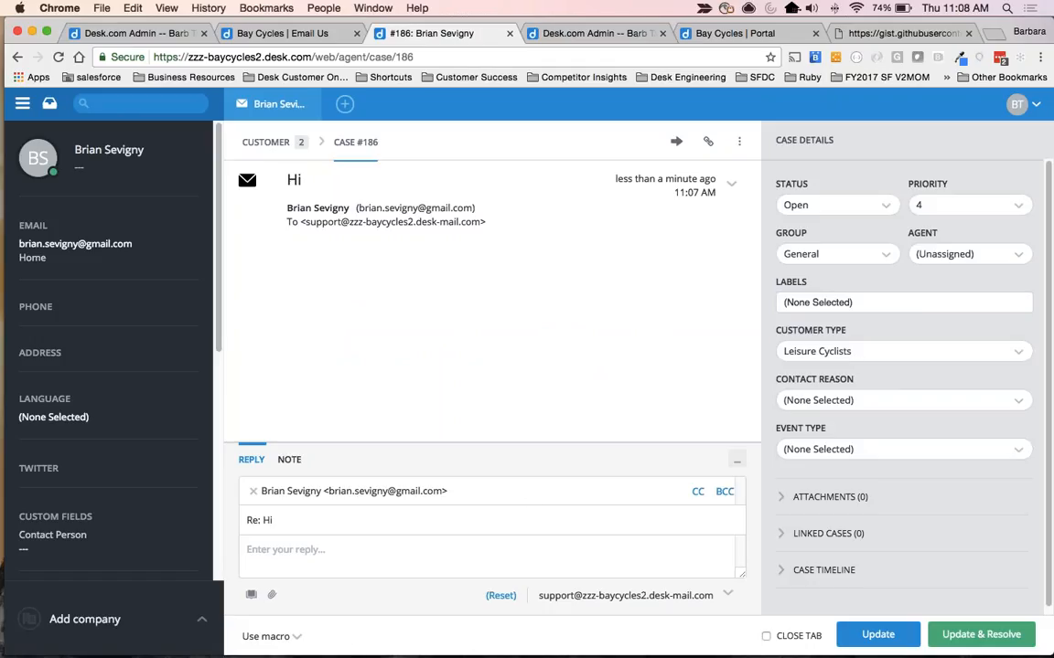
type("thanks for the e")
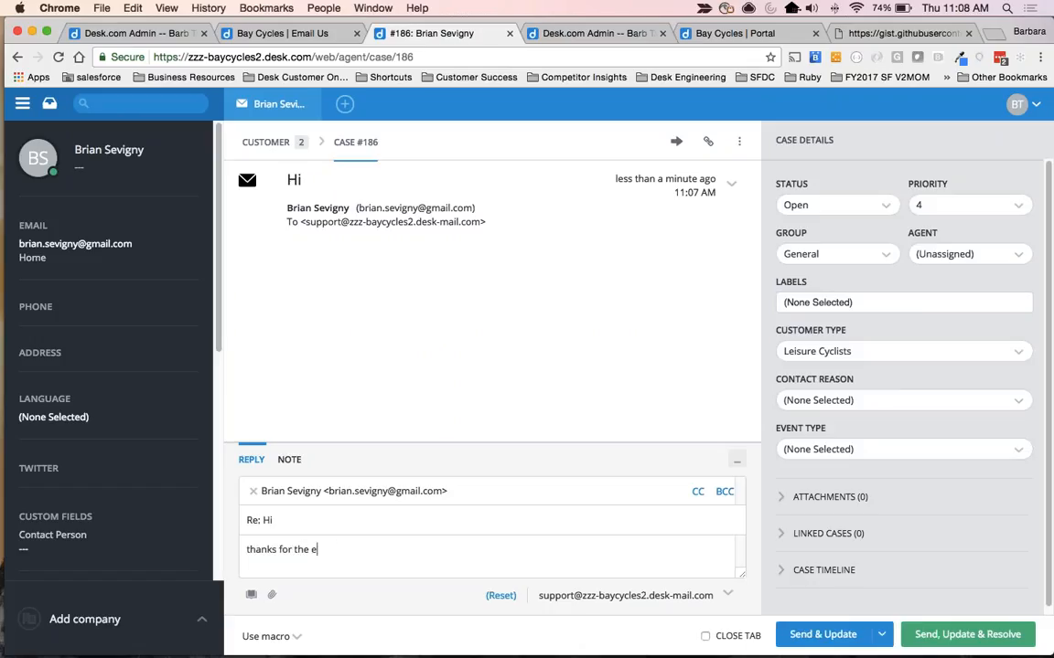
type("mail...")
left_click(820, 639)
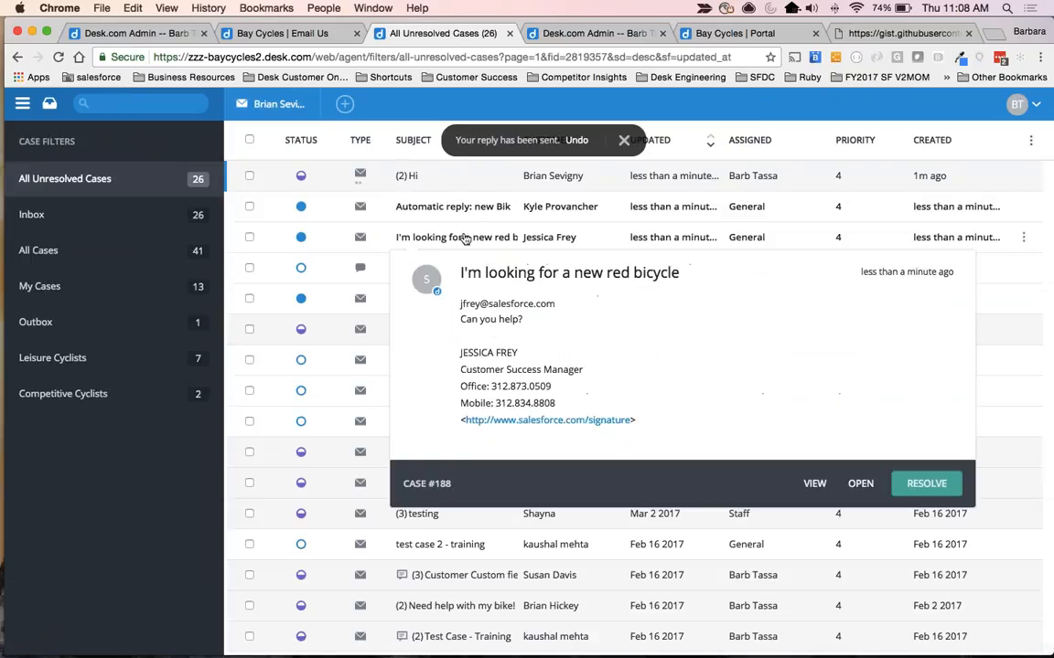
Open the "new Bik" case, apply the Events - Annual Race macro, and review the drafted reply and filled-in case fields.
left_click(512, 298)
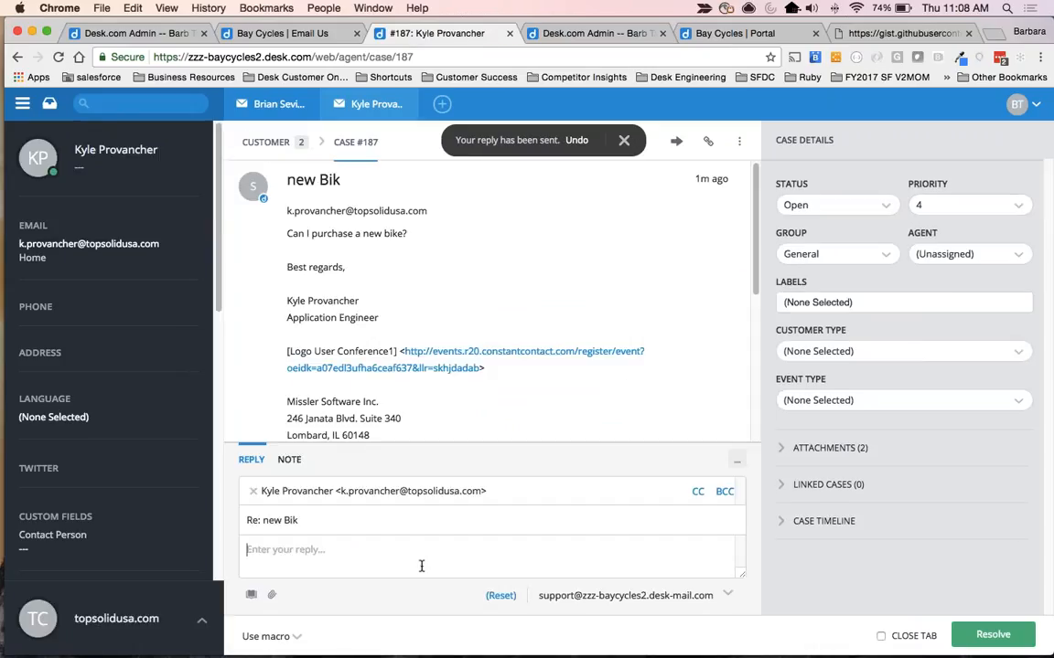
left_click(275, 638)
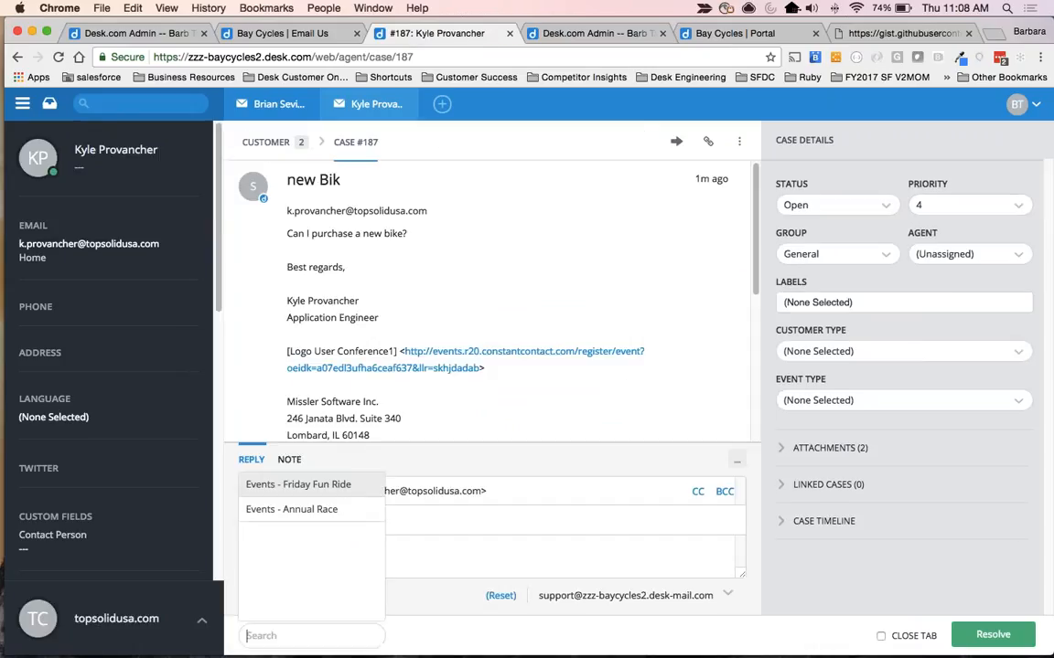
left_click(313, 510)
left_click_drag(270, 416, 457, 537)
scroll(457, 535, "down", 3)
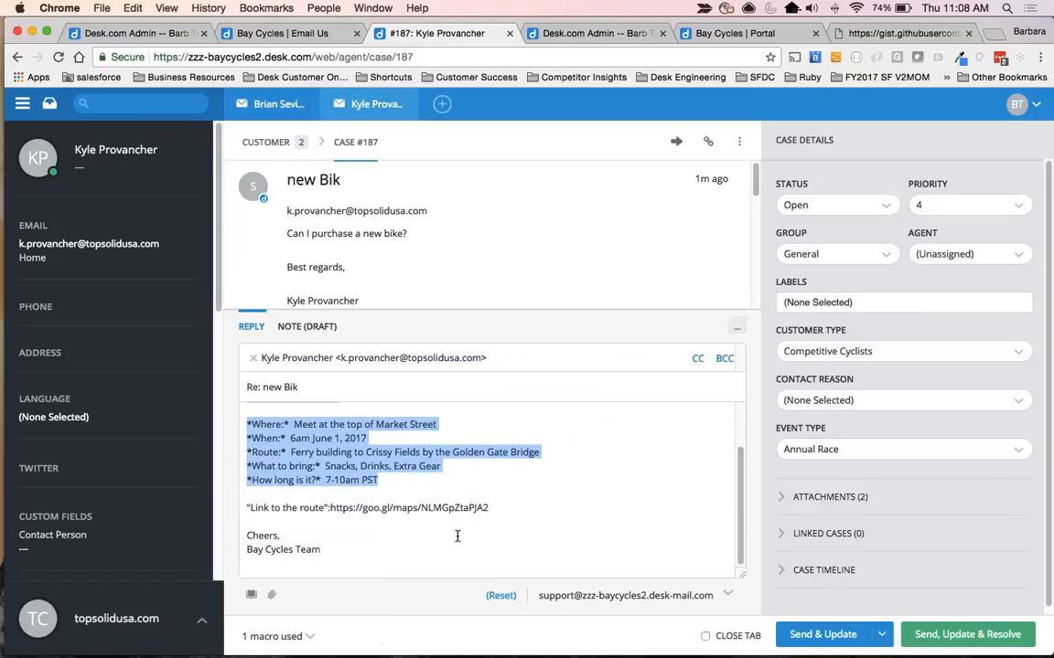
scroll(457, 535, "up", 3)
left_click(353, 463)
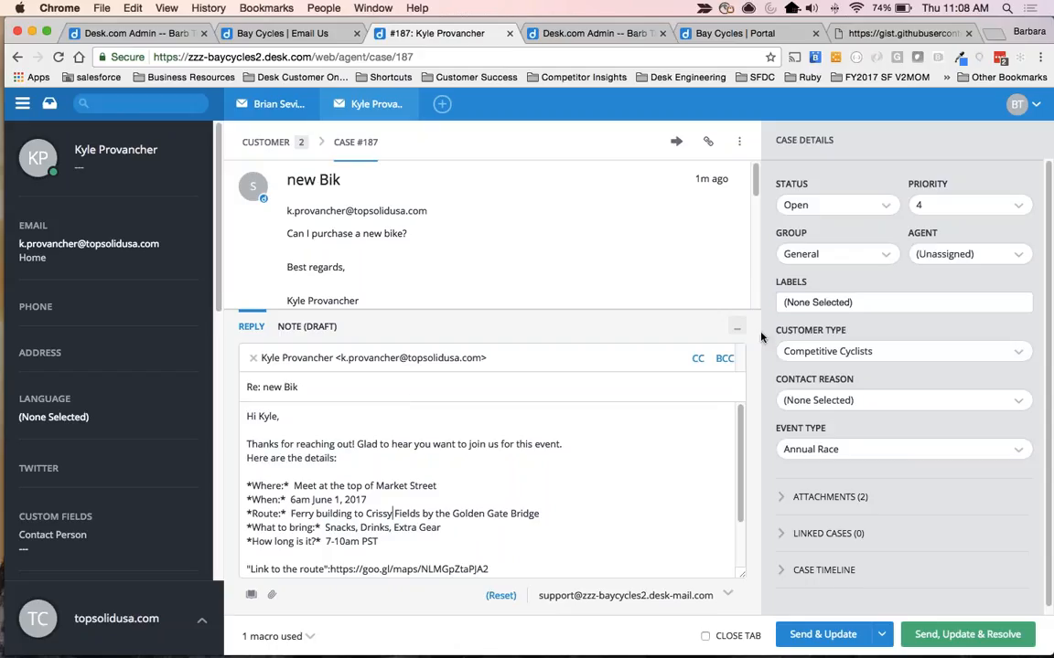
left_click_drag(697, 301, 850, 334)
left_click(851, 334)
Send the macro reply with the case update, and try to resolve the case without a Contact Reason.
left_click(828, 636)
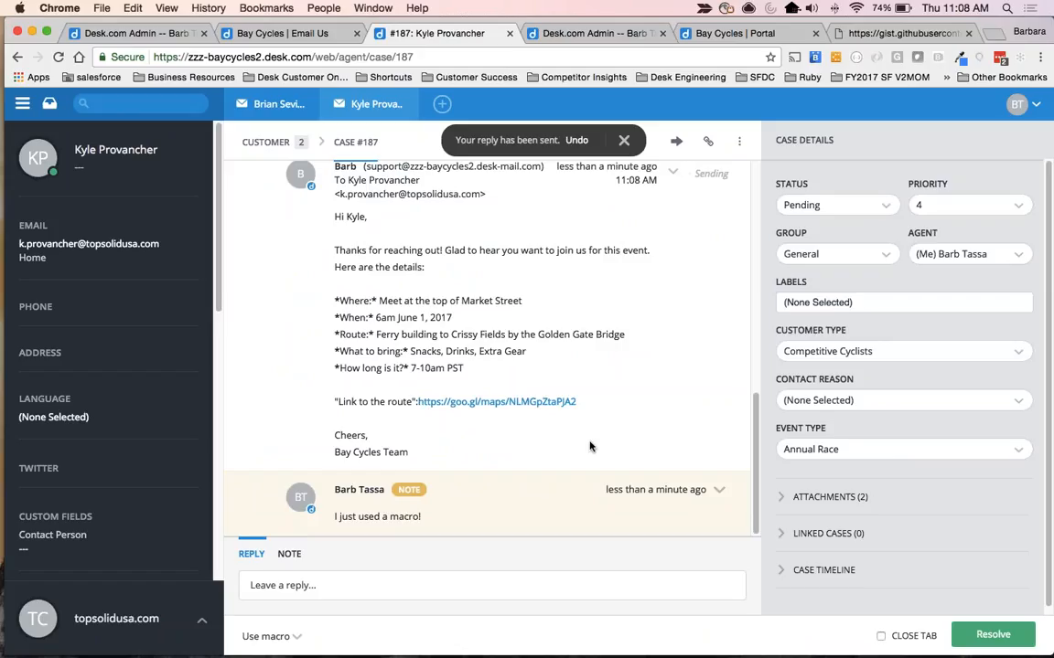
scroll(592, 446, "up", 1)
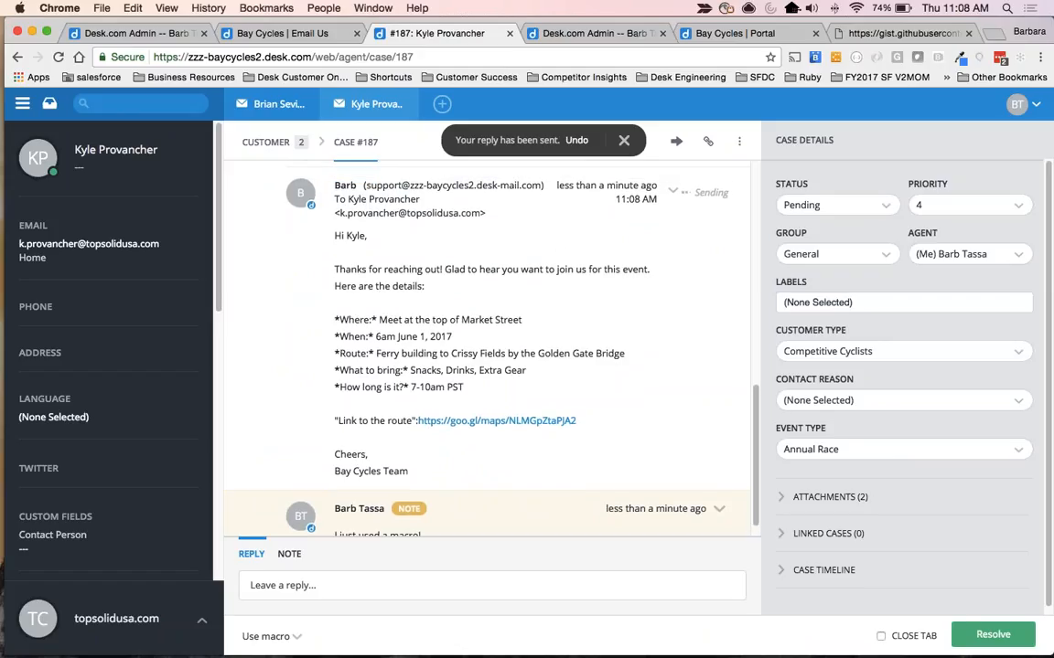
left_click(994, 634)
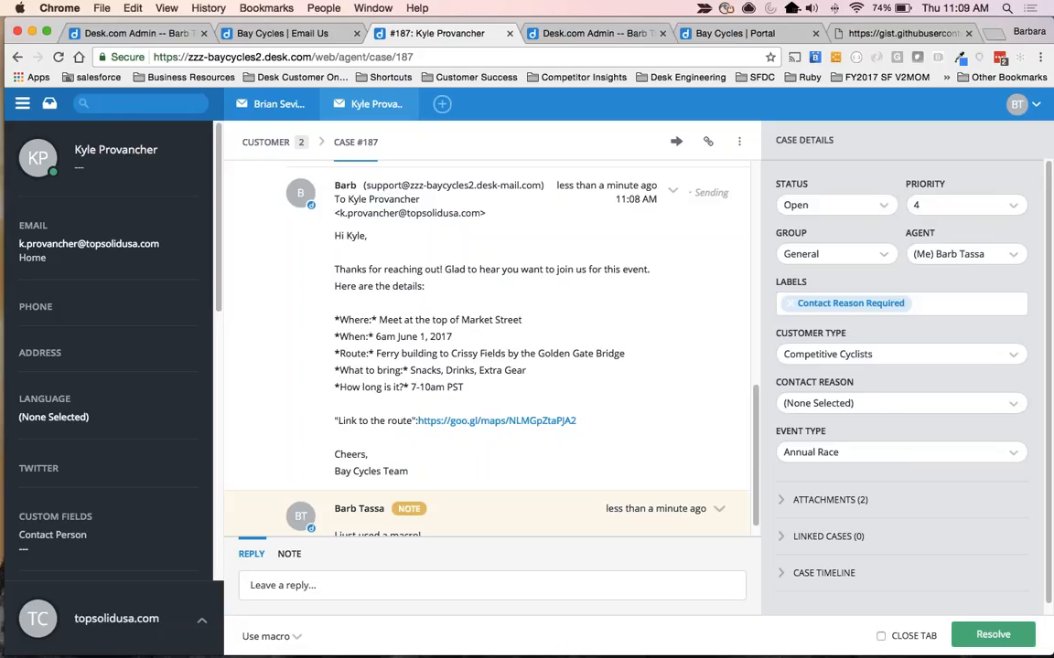
Set the case's Contact Reason to New Products and update the case.
left_click(828, 404)
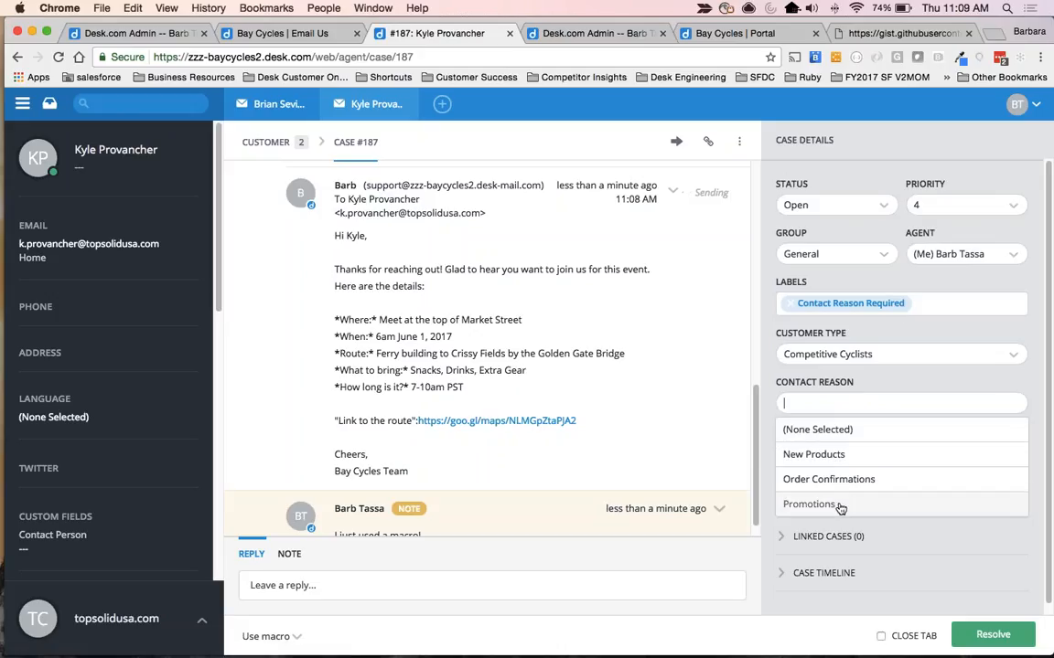
left_click(857, 457)
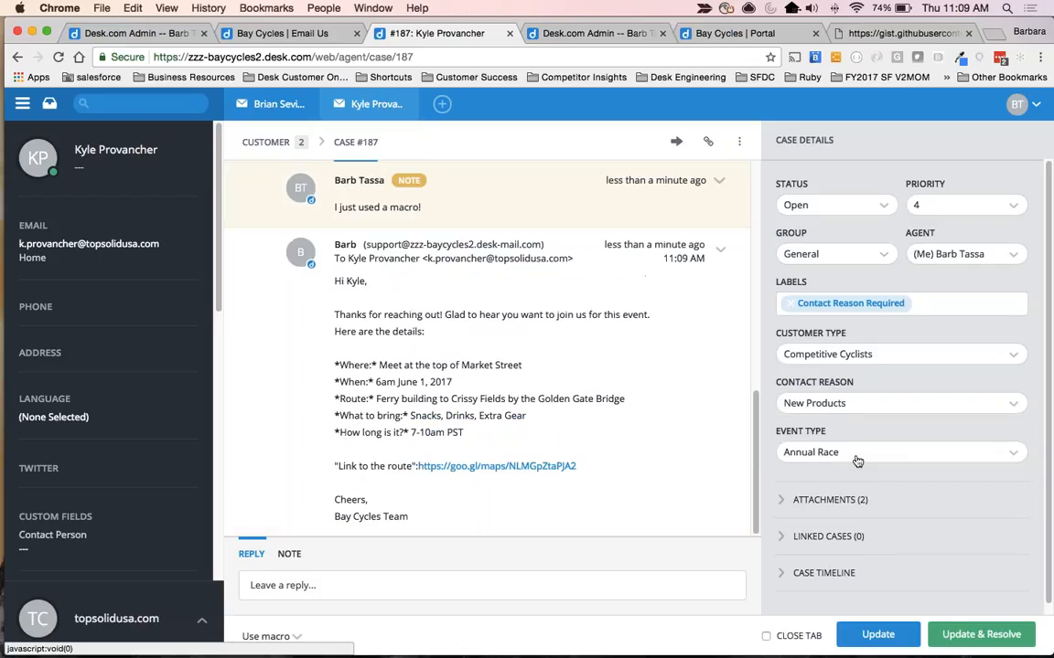
left_click(880, 637)
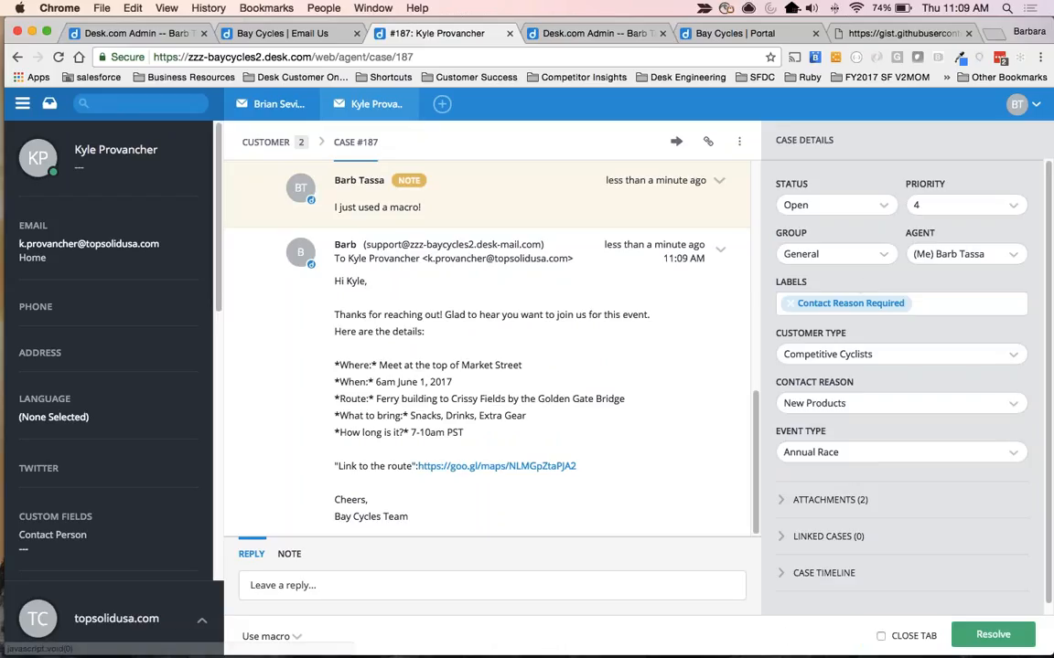
Resolve the case, remove its Contact Reason Required label, and save the update.
left_click(993, 639)
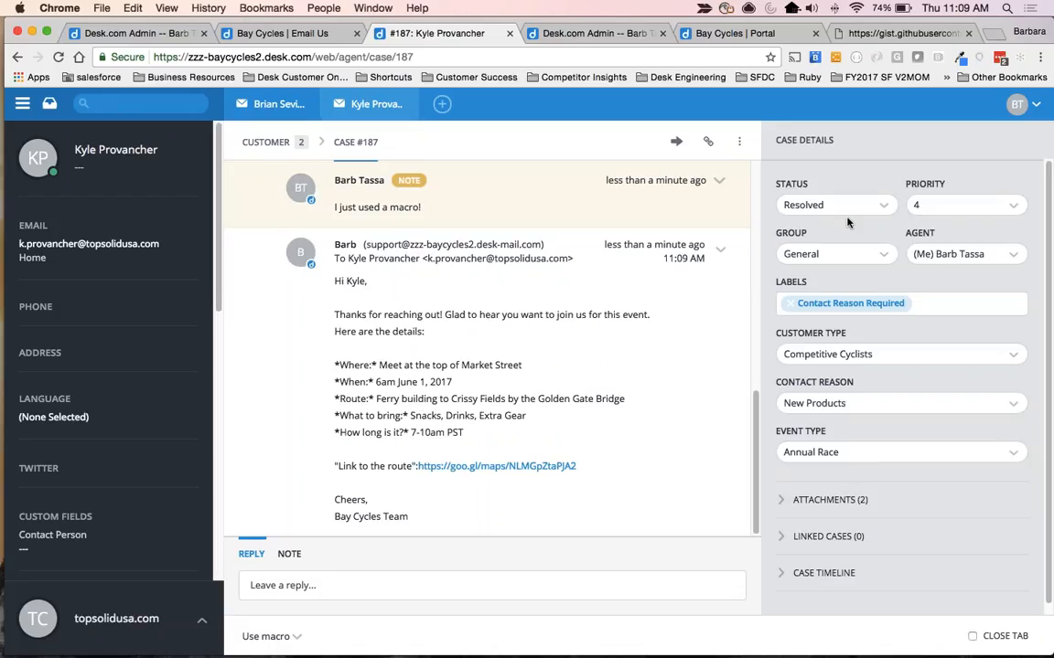
left_click(791, 311)
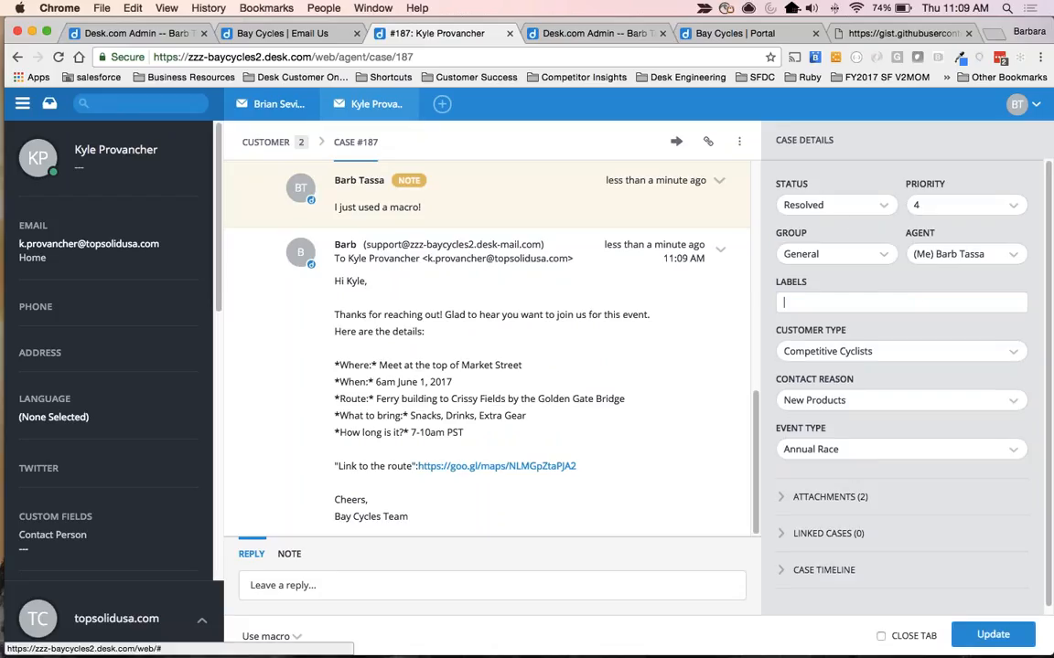
left_click(986, 637)
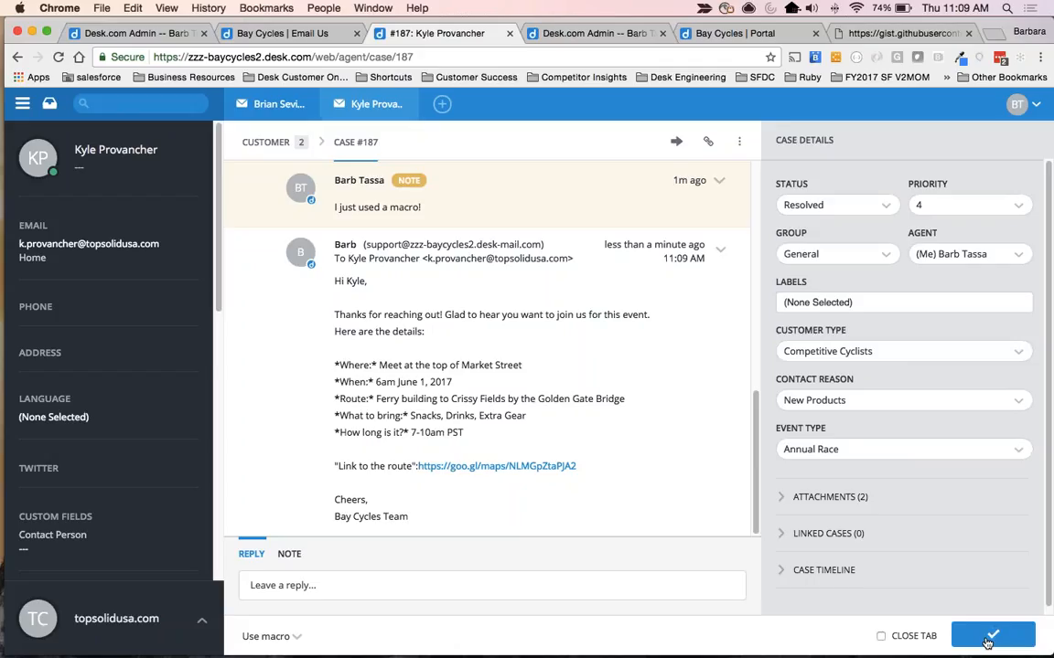
In the "What does it look like??" case, look up "##events", insert the Events - Friday Fun Ride macro, and send, update and resolve.
left_click(48, 105)
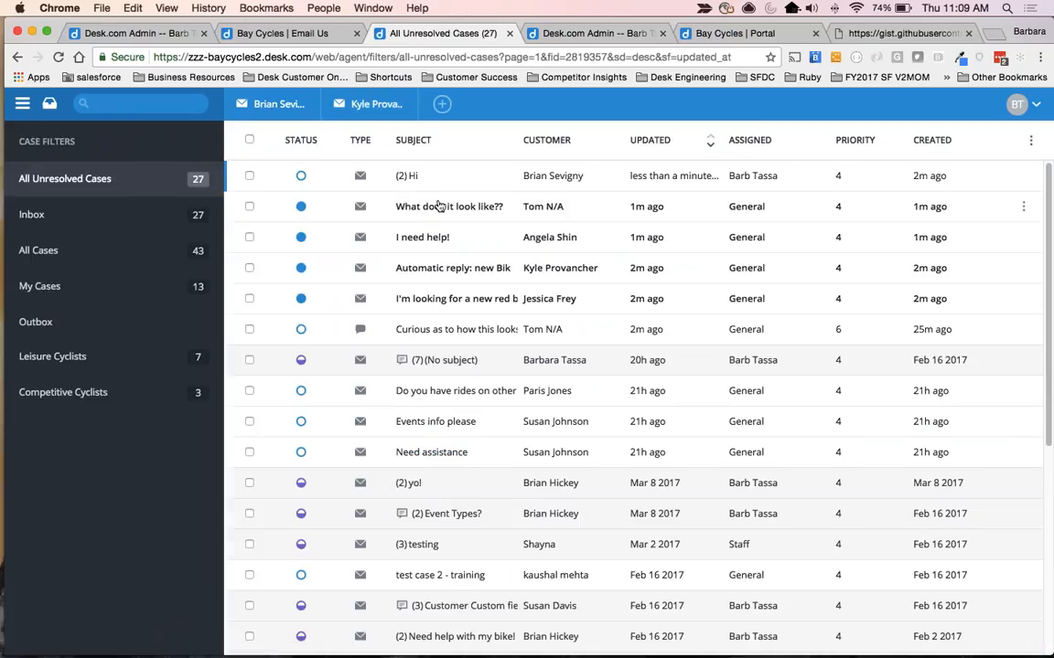
left_click(435, 206)
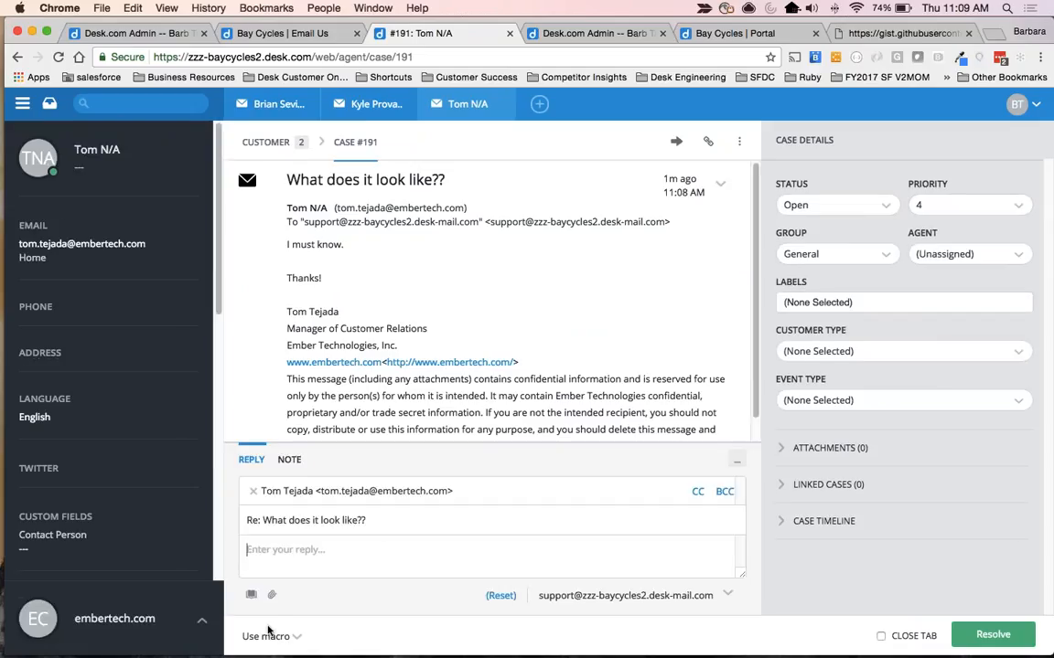
type("##events")
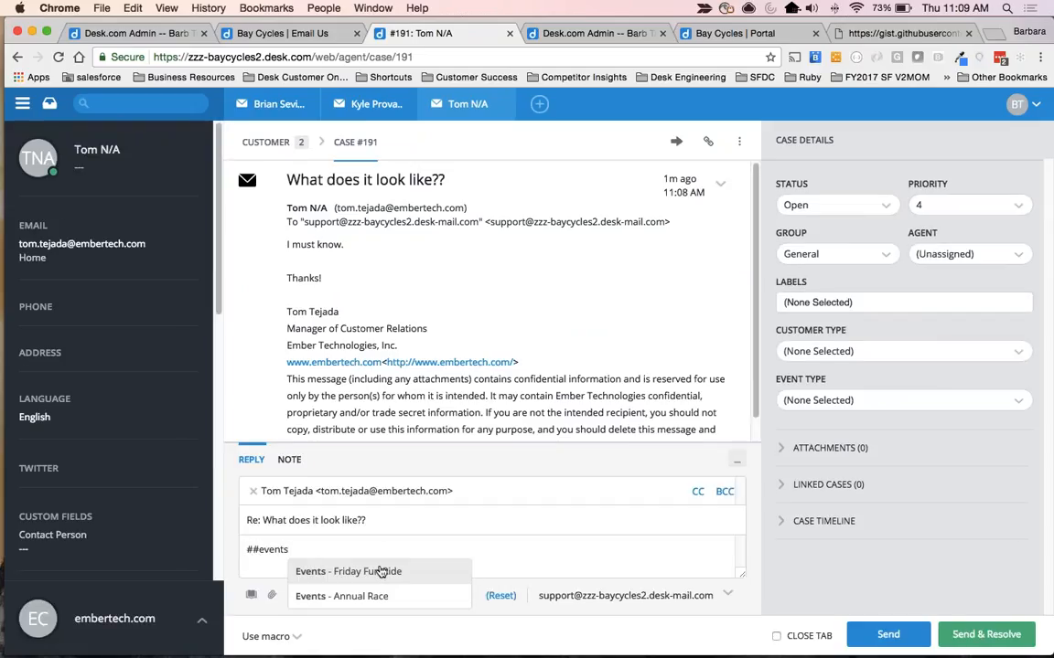
left_click(373, 570)
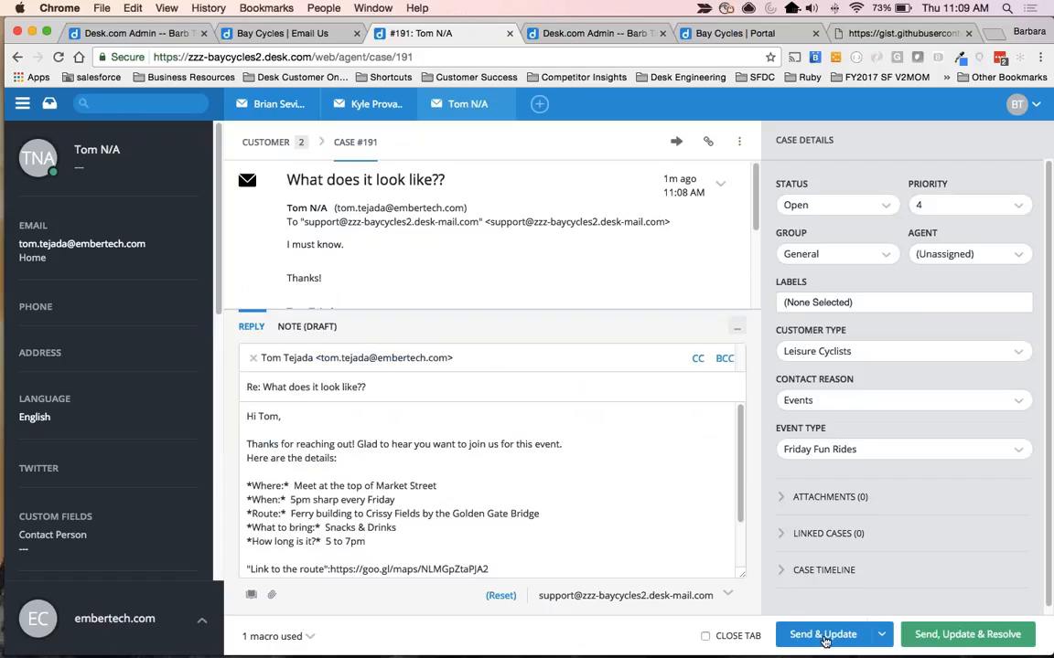
left_click(962, 634)
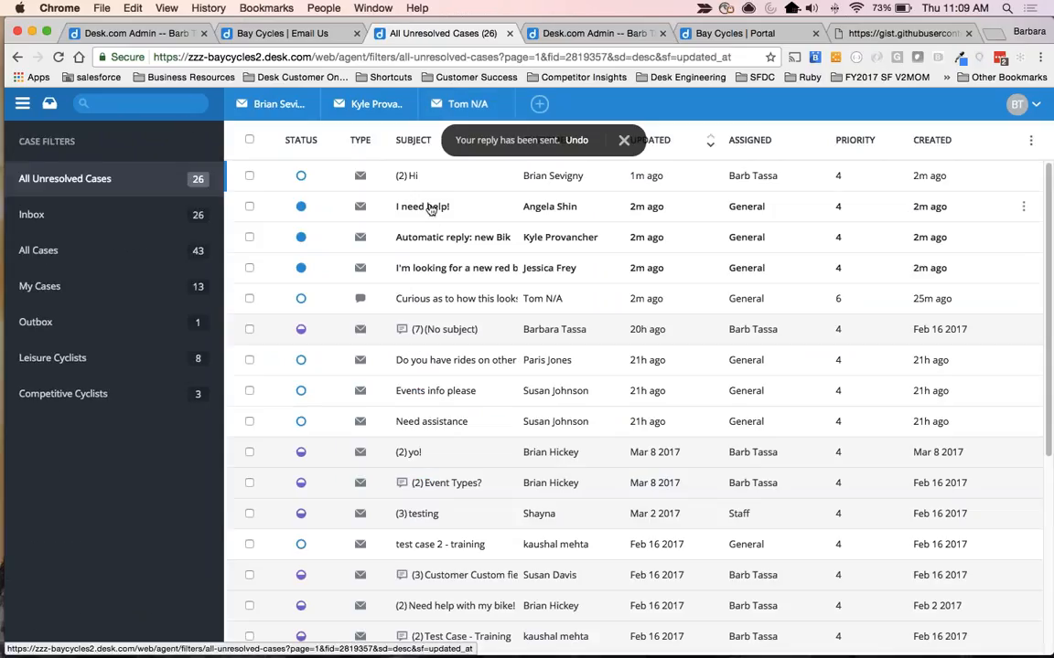
In the "I need help!" case, look up "##events", insert the Events - Annual Race macro, and send, update and resolve.
left_click(430, 240)
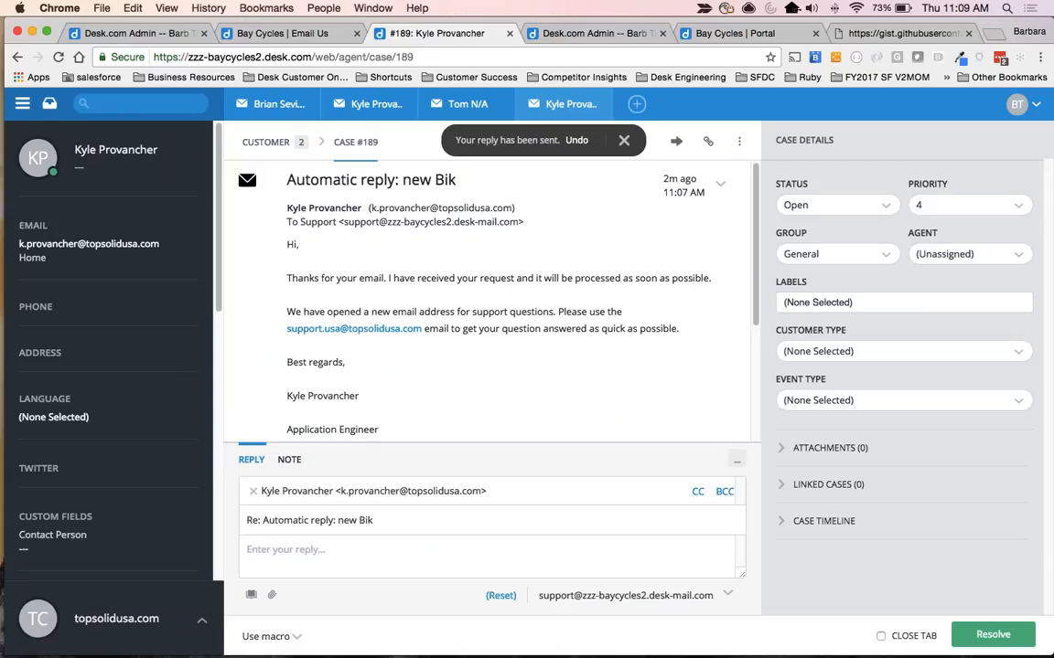
left_click(49, 104)
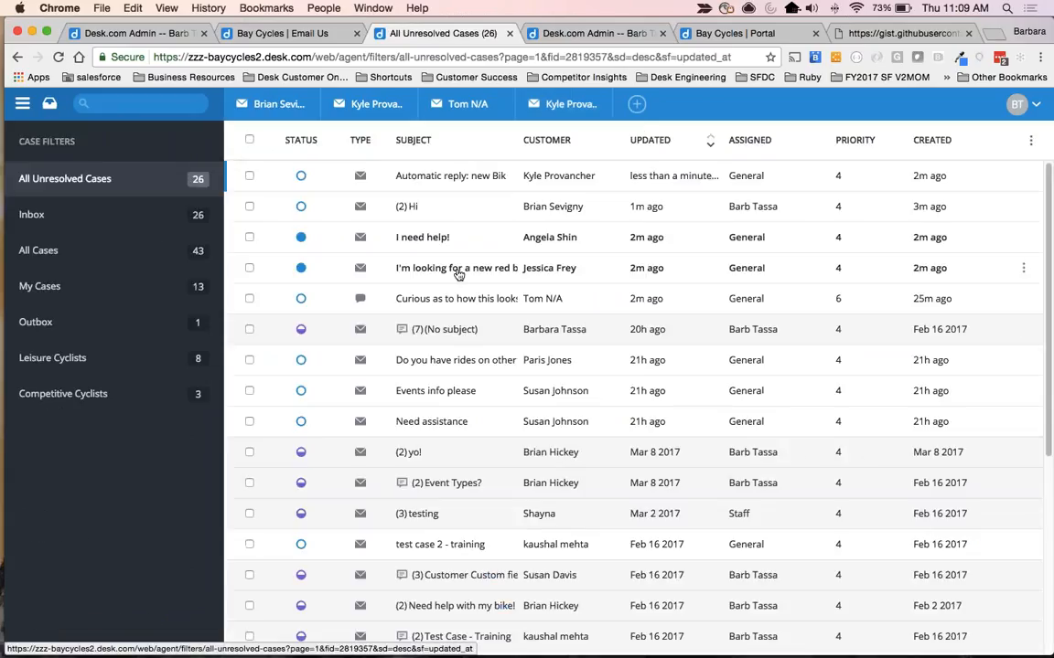
left_click(470, 237)
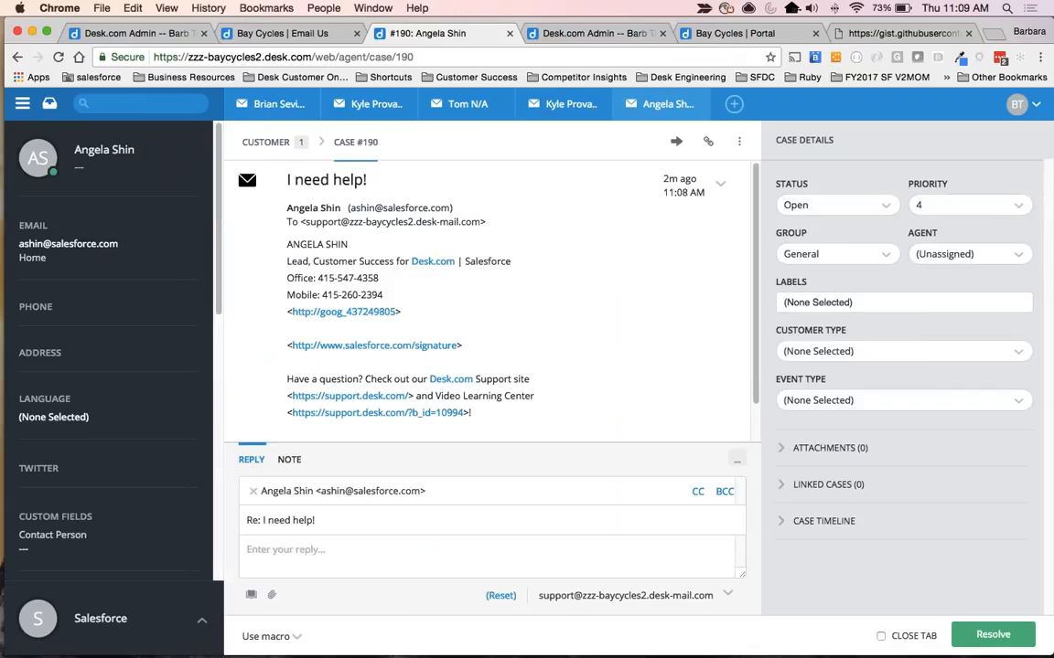
type("##een")
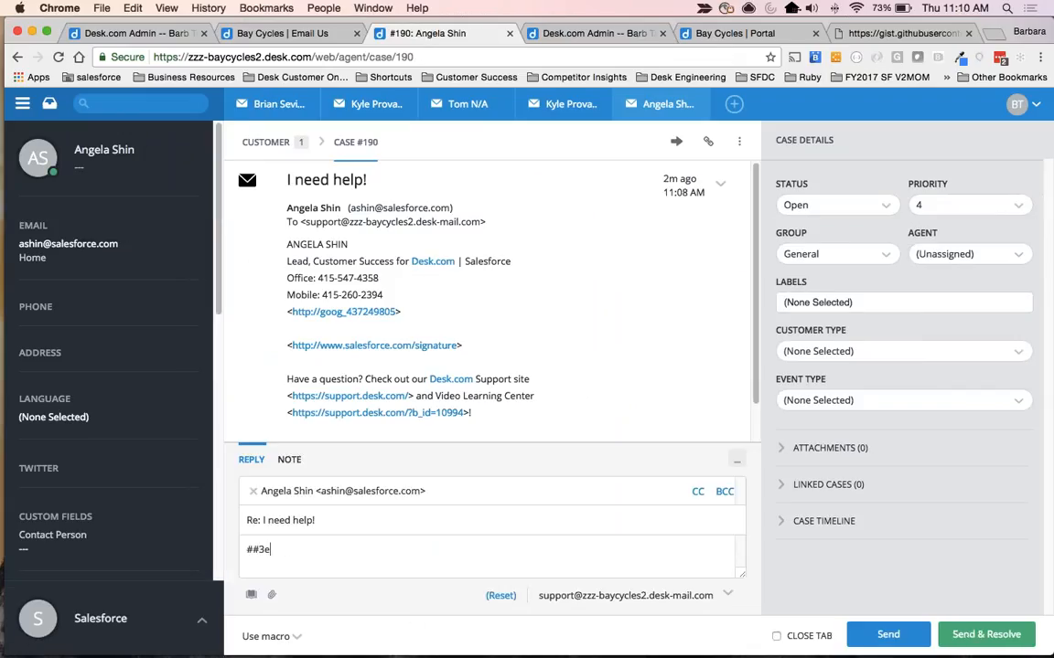
key("BackSpace")
key("BackSpace")
type("vents")
key("Down")
key("Return")
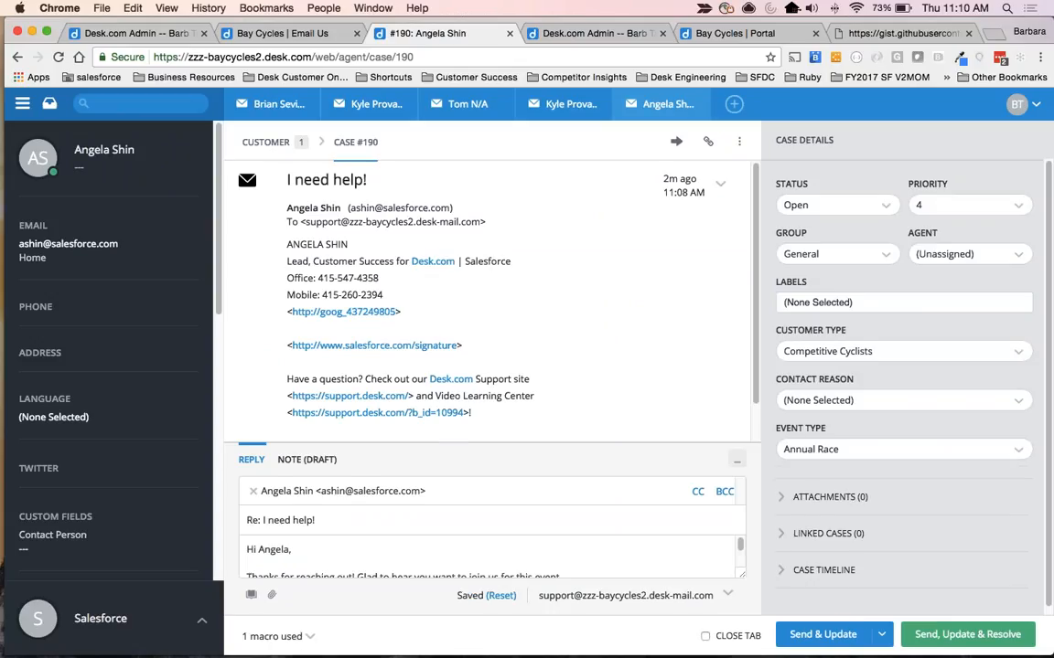
left_click(965, 635)
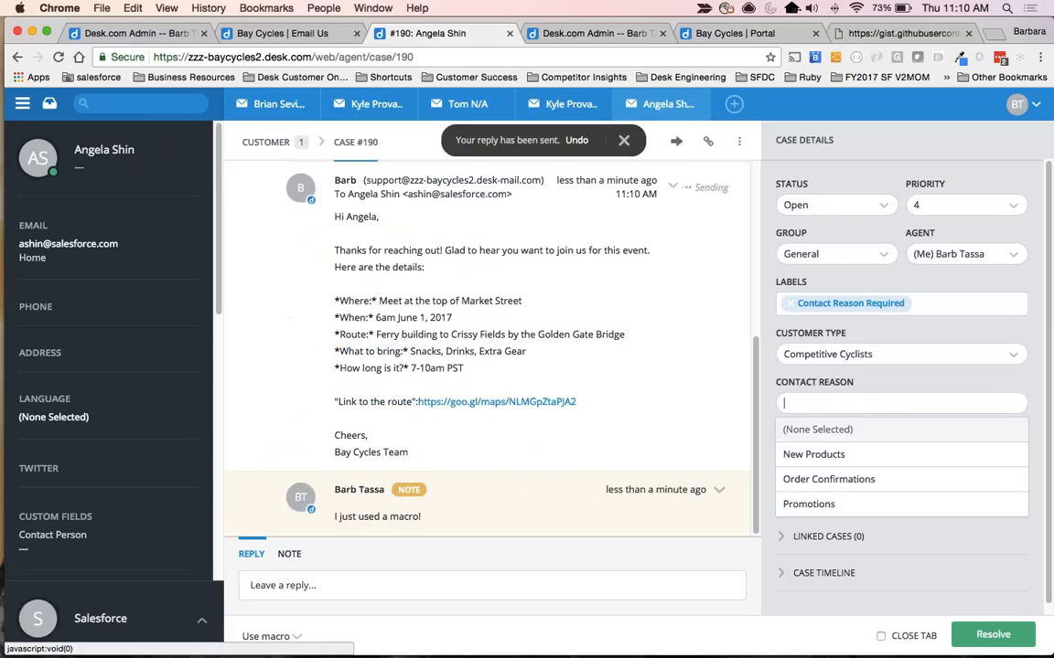
Set the case's Contact Reason to New Products, remove its Contact Reason Required label, and update and resolve it.
left_click(812, 457)
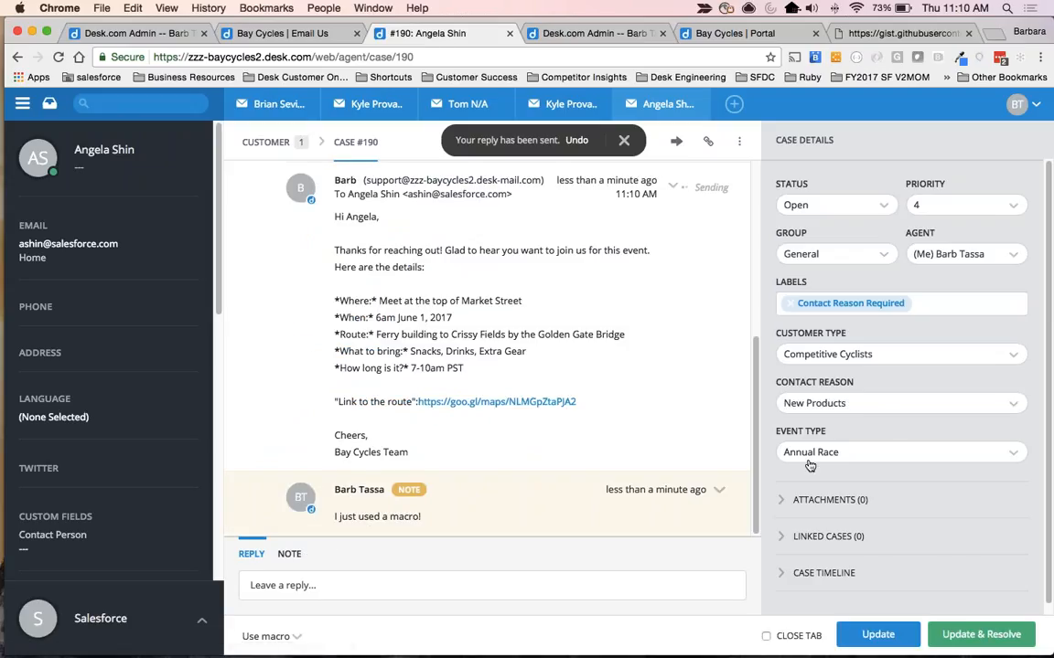
left_click(791, 303)
left_click(982, 636)
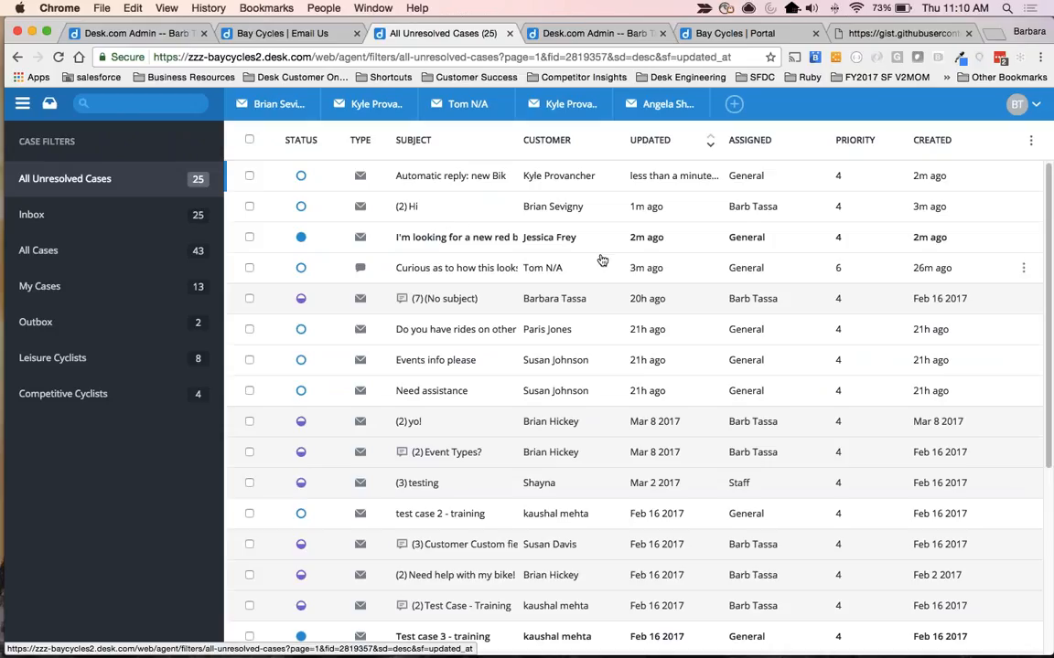
Show the All Cases filter and close all the open case tabs.
left_click(83, 253)
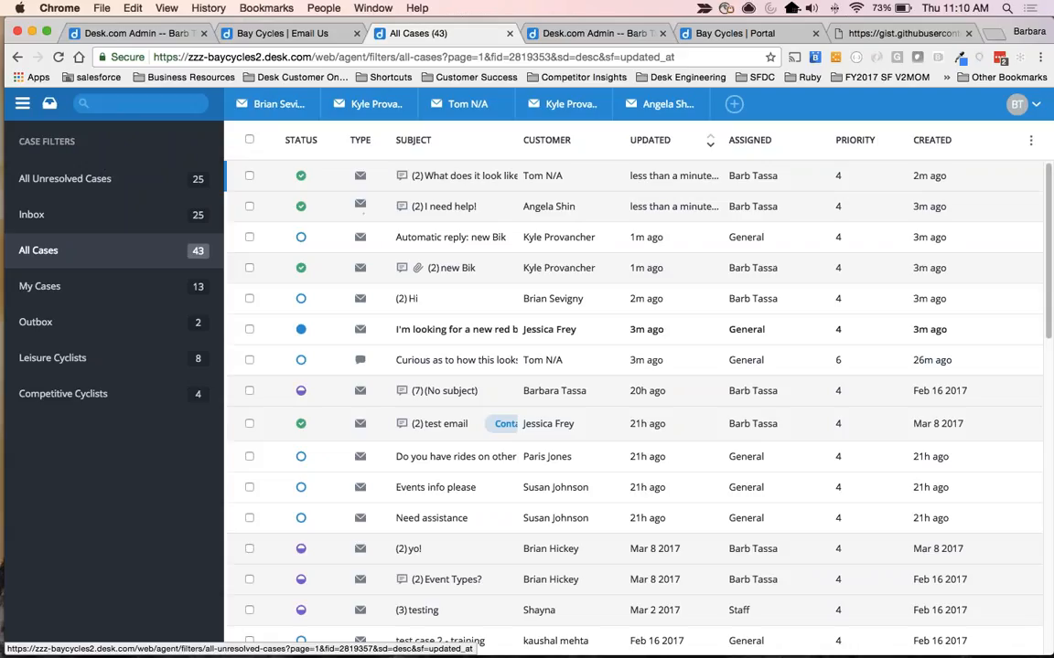
left_click(243, 106)
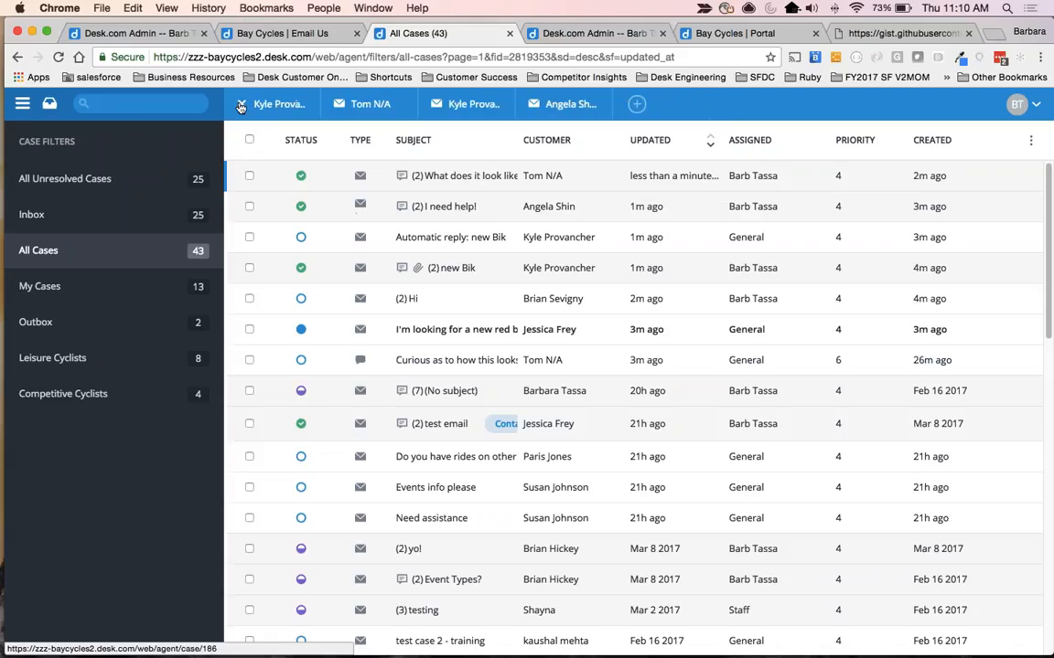
left_click(244, 106)
left_click(244, 106)
left_click(243, 106)
left_click(243, 106)
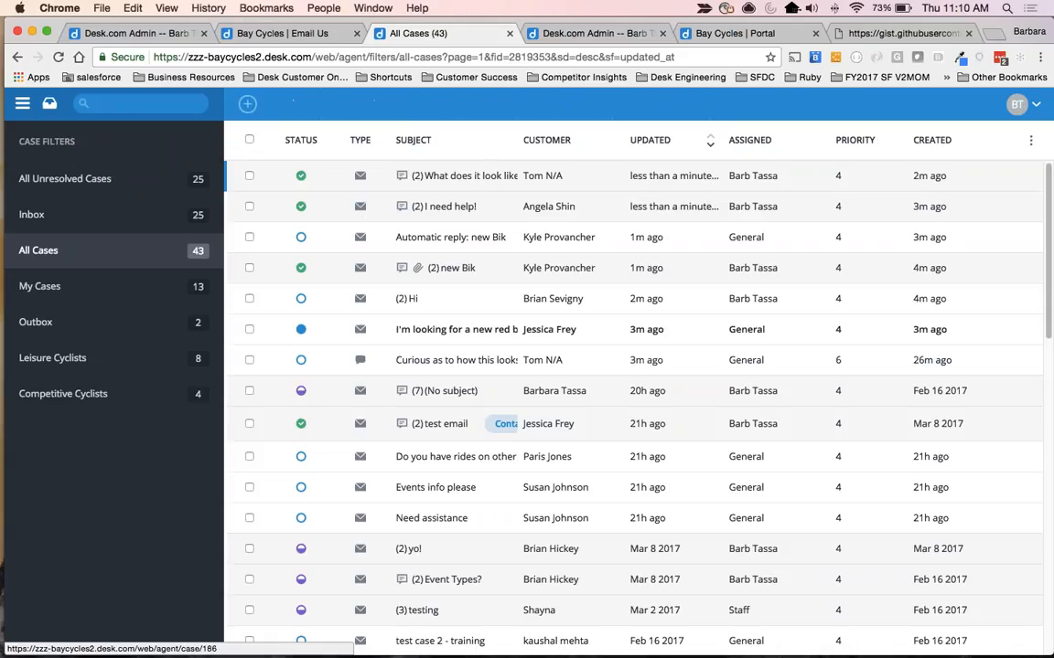
Load dev.desk.com in place of the GitHub gist page.
left_click(908, 34)
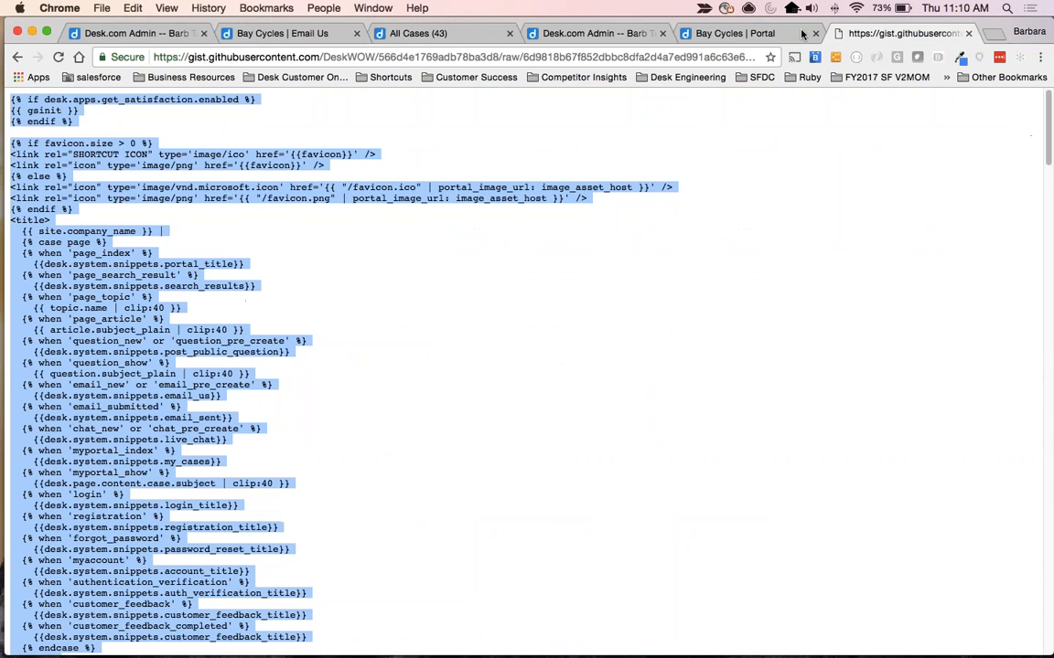
key("super+l")
type("ev")
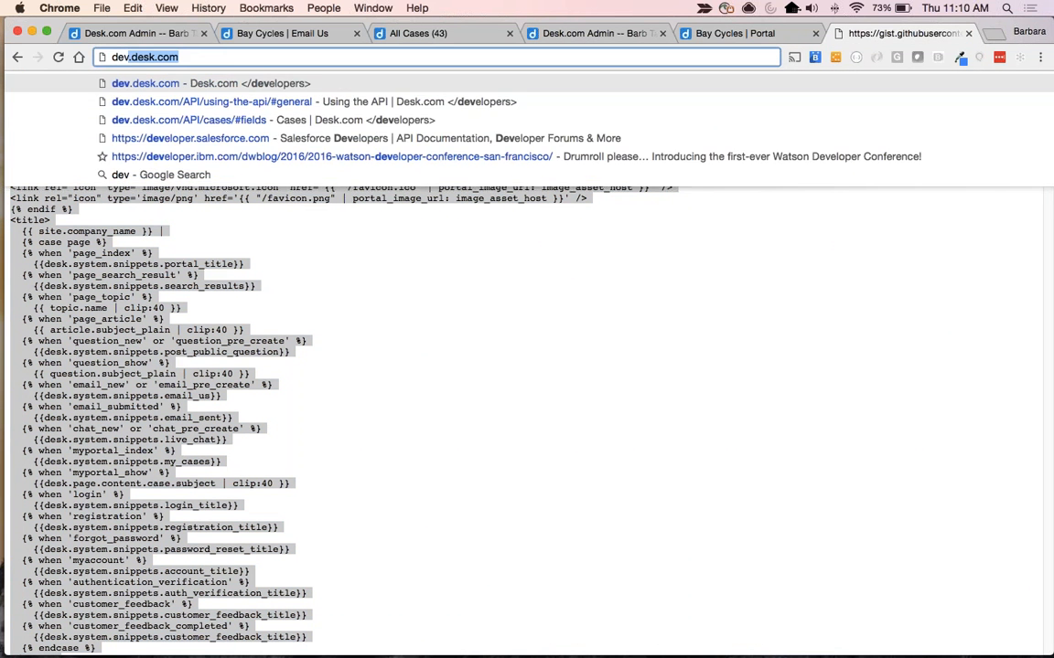
key("Return")
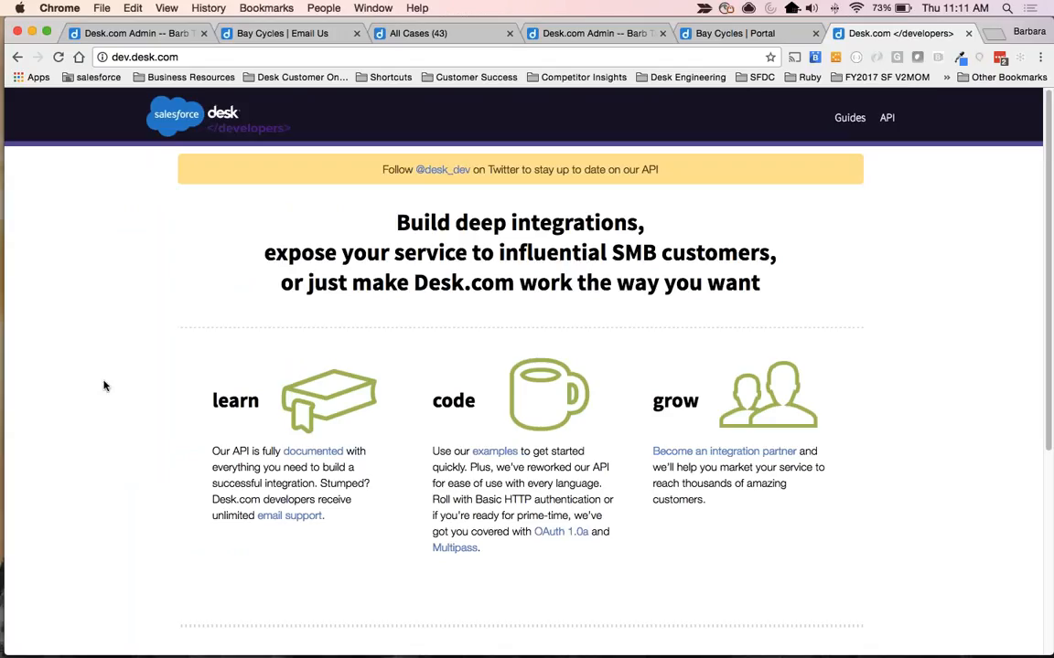
Open the API documentation and review the field definitions for Cases.
left_click(314, 453)
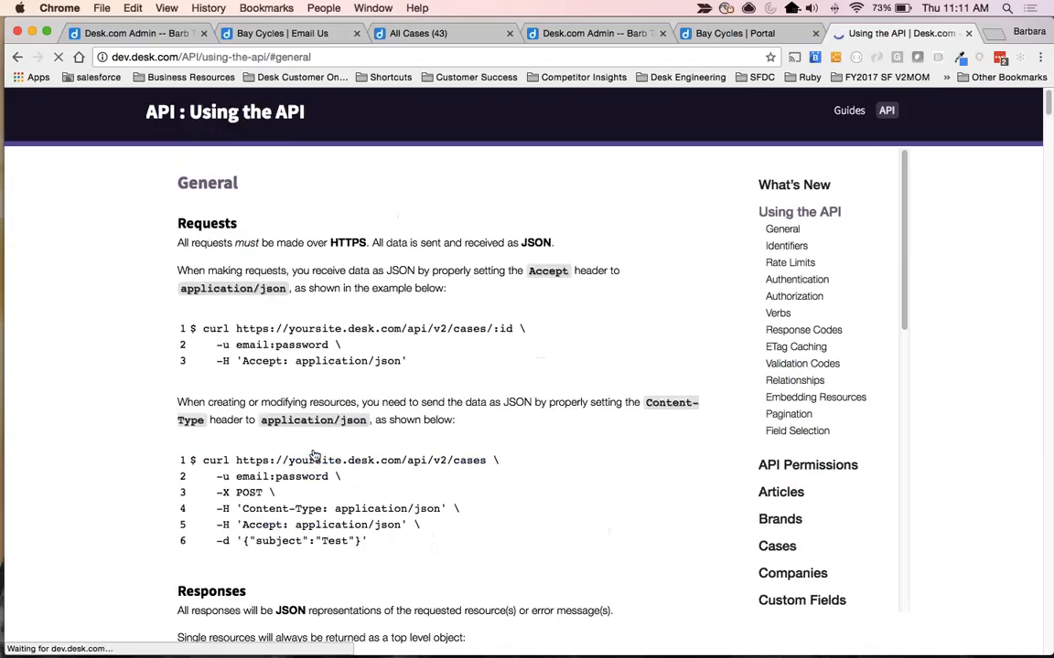
scroll(777, 458, "down", 3)
left_click(776, 456)
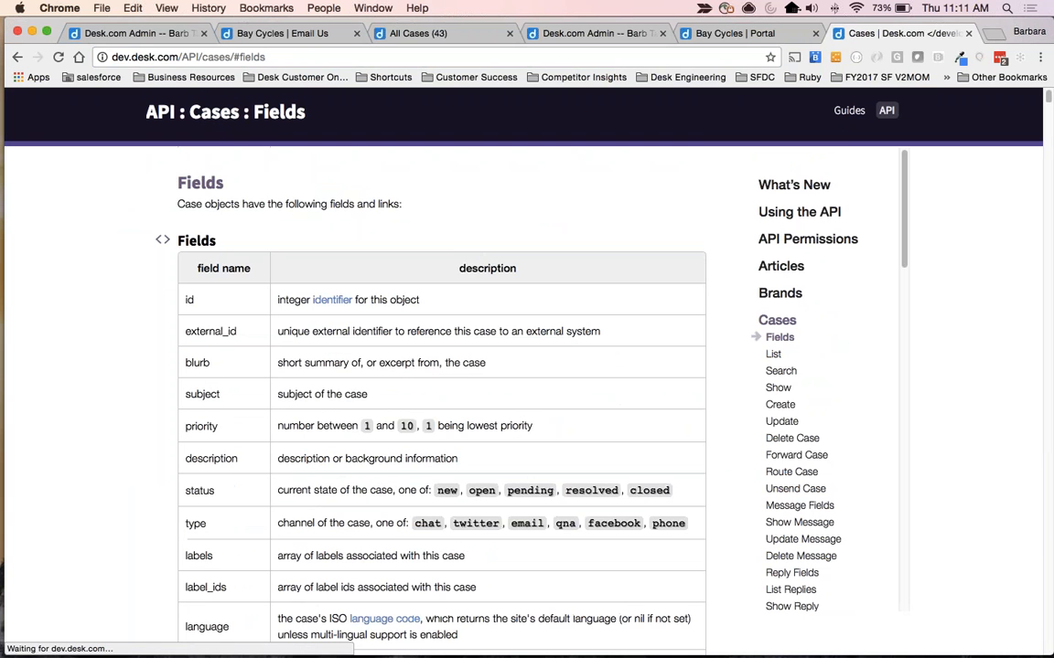
scroll(442, 393, "down", 15)
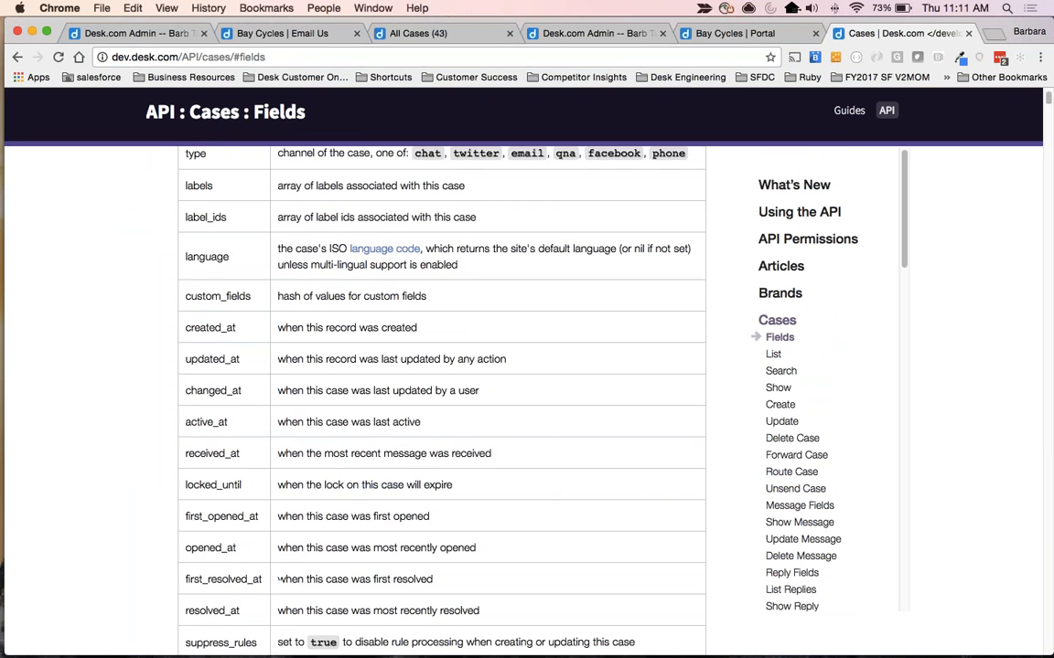
scroll(442, 394, "down", 2)
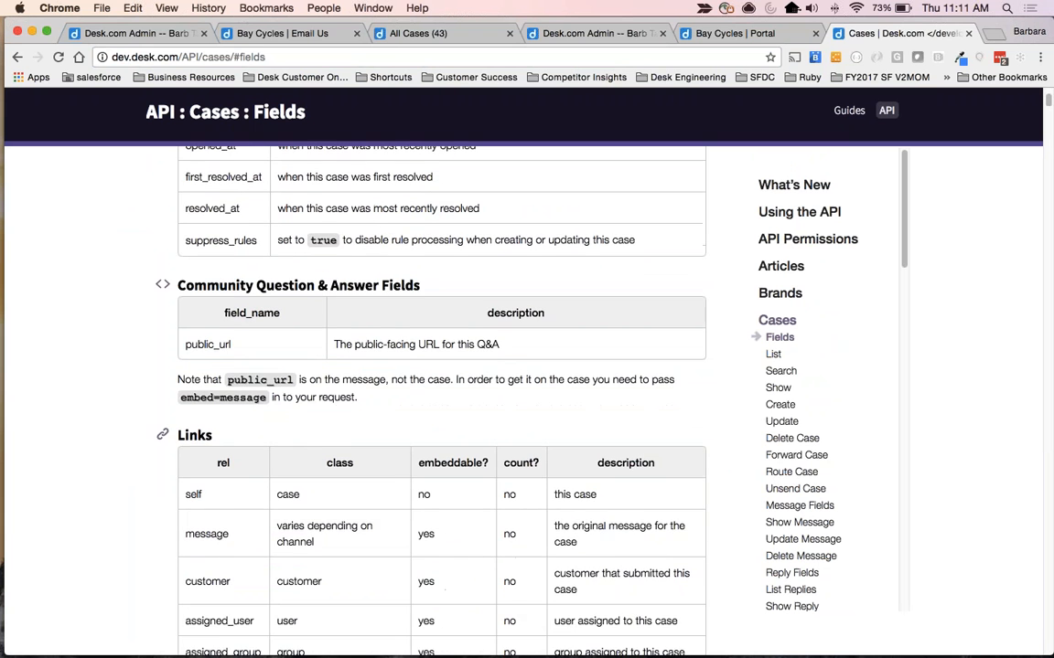
scroll(442, 394, "up", 15)
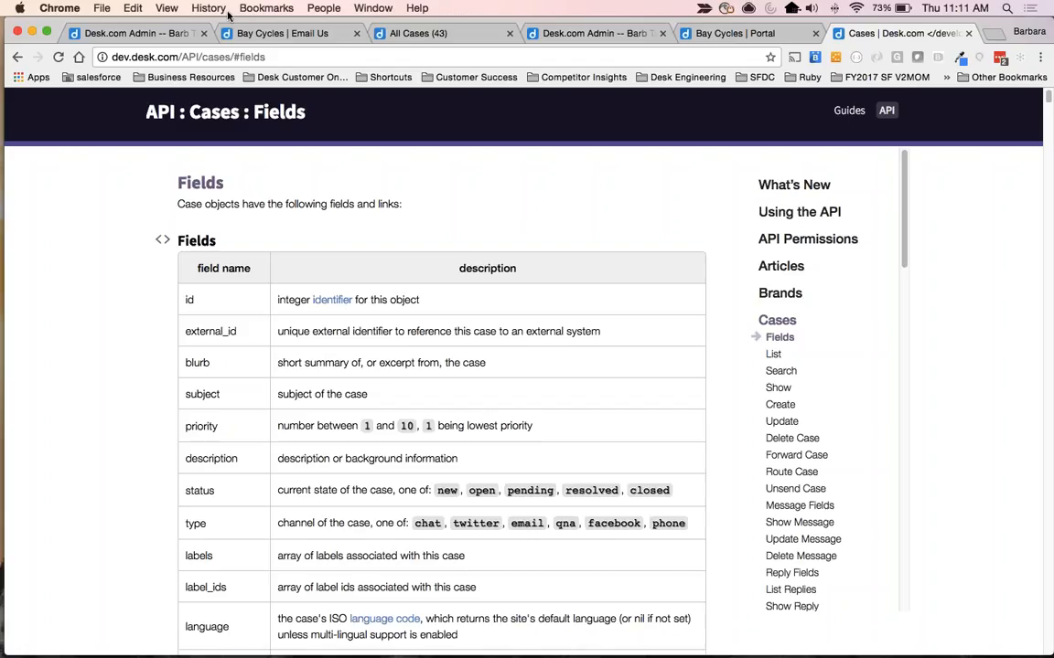
Open Business Insights from the Desk.com admin site and examine the dashboard's charts for customer type, case volume, labels and macros.
left_click(156, 34)
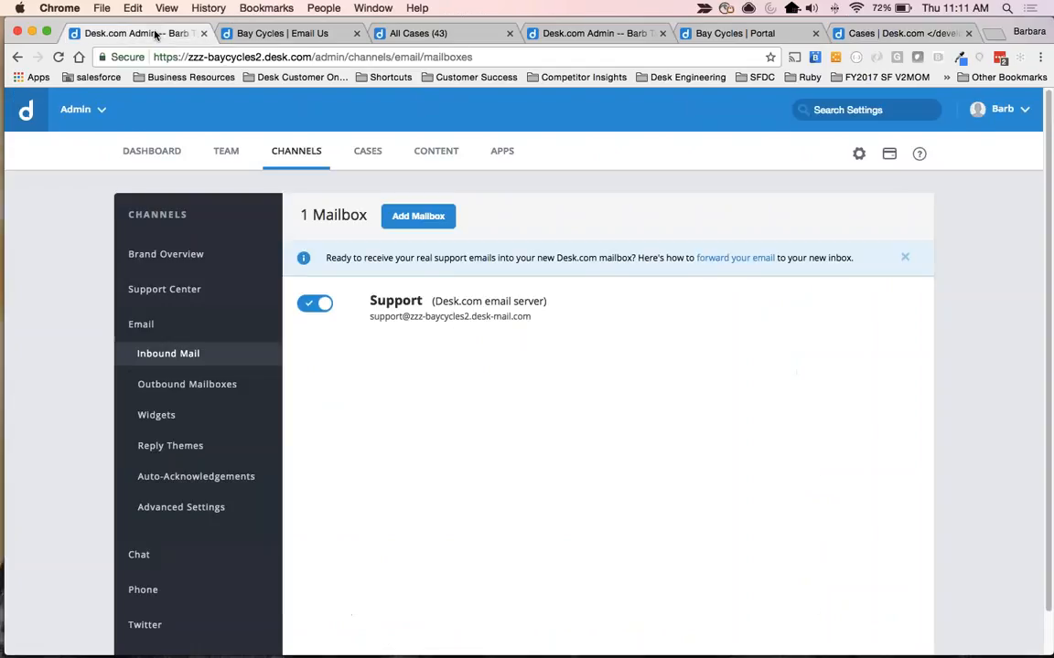
left_click(78, 112)
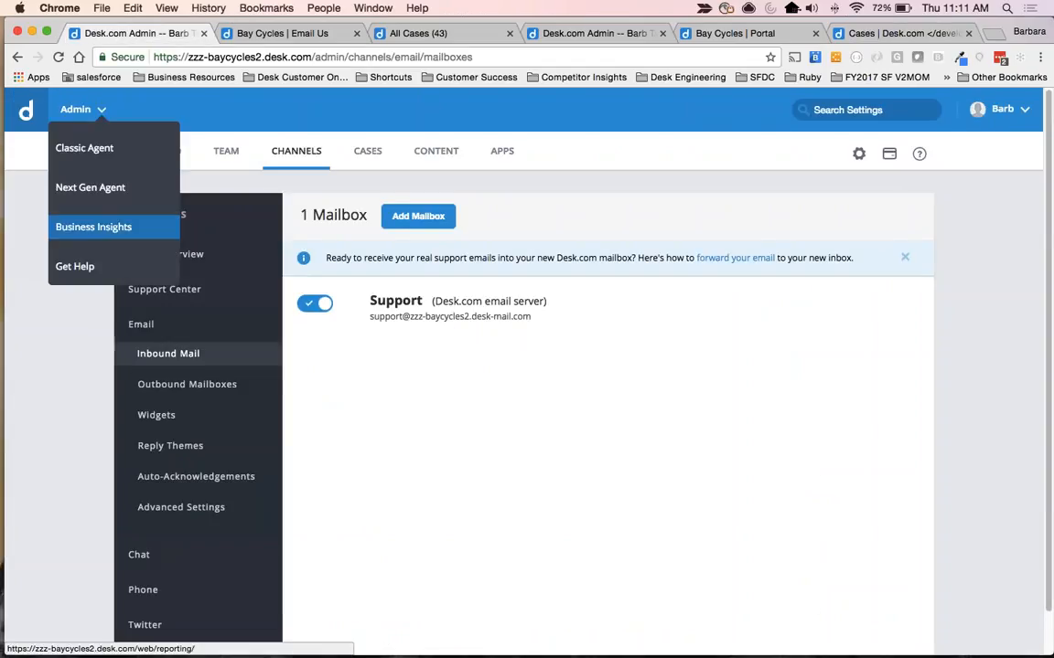
left_click(84, 228)
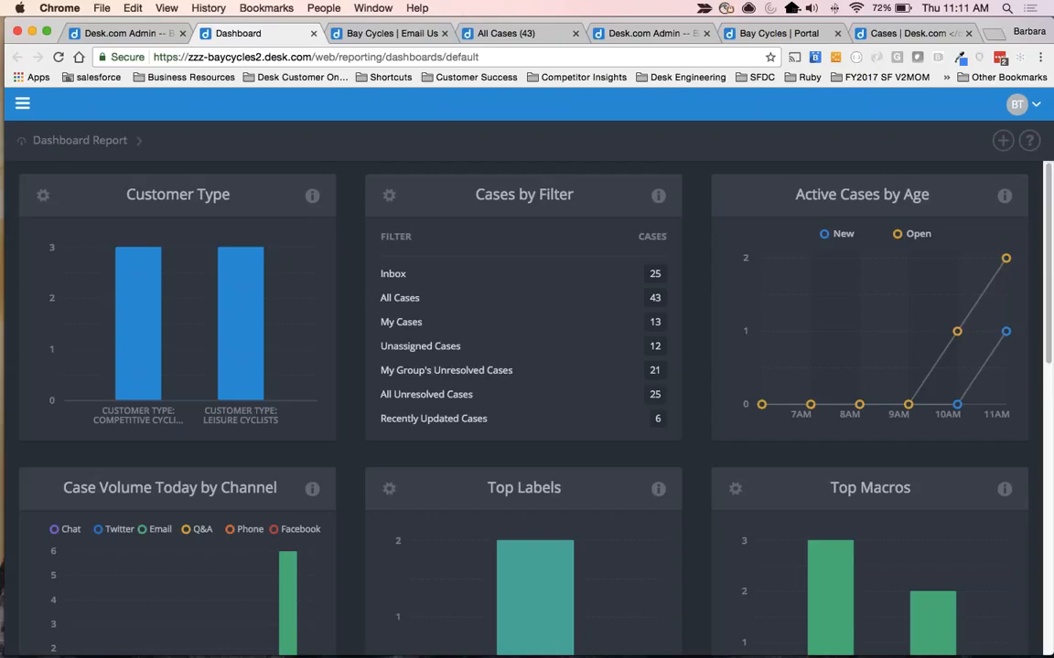
scroll(298, 384, "down", 5)
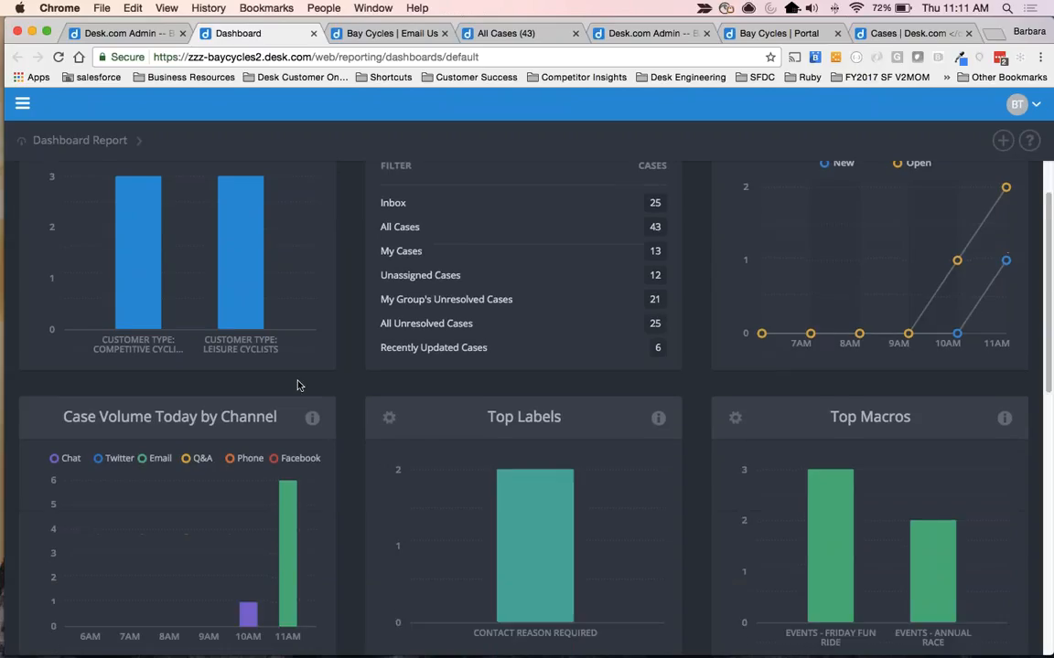
scroll(298, 384, "down", 4)
scroll(298, 384, "up", 10)
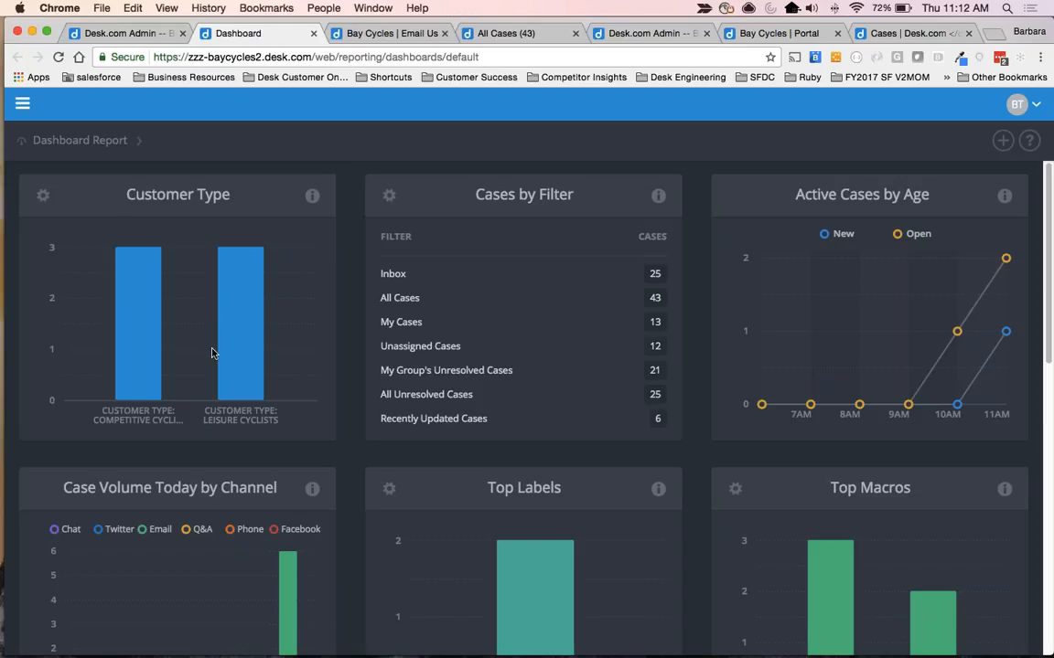
mouse_move(239, 363)
Open the Overview report and set its date range to Last 90 Days.
left_click(81, 141)
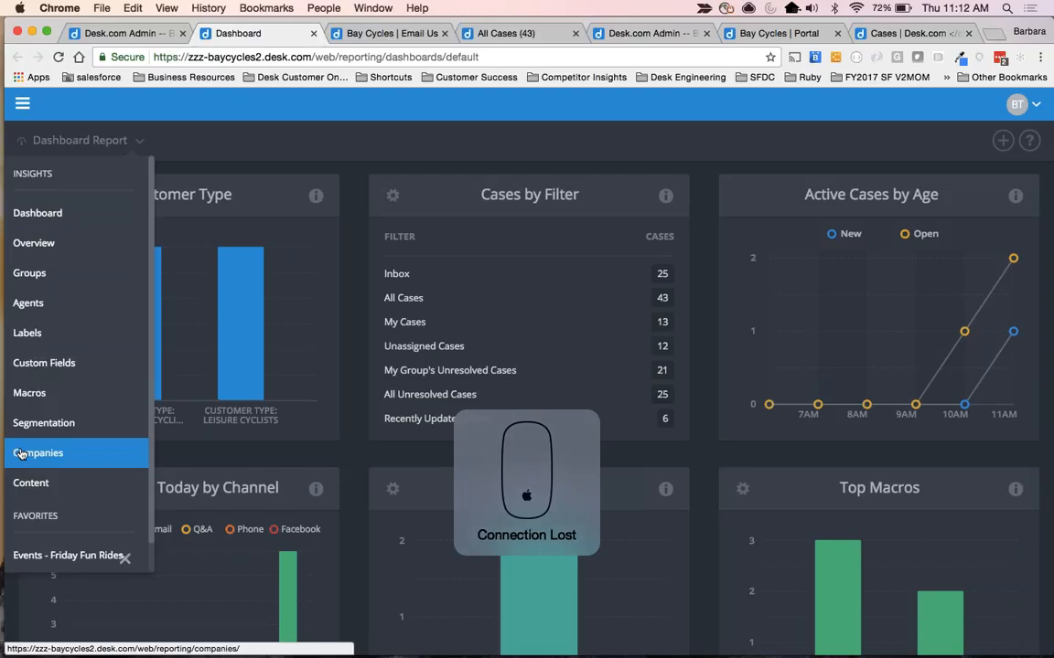
left_click(64, 243)
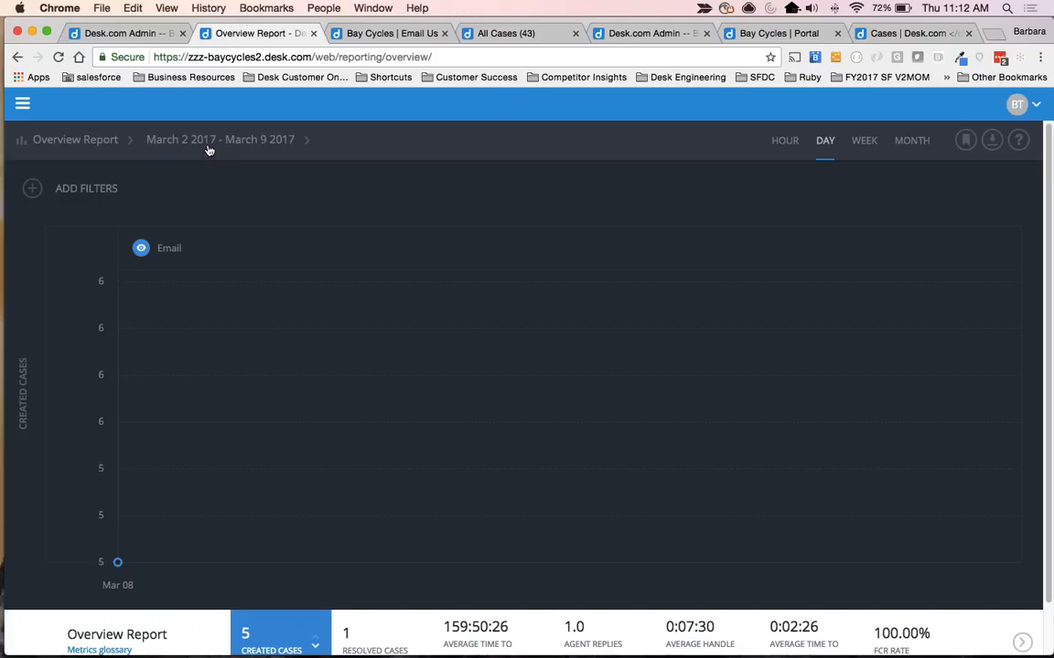
left_click(208, 144)
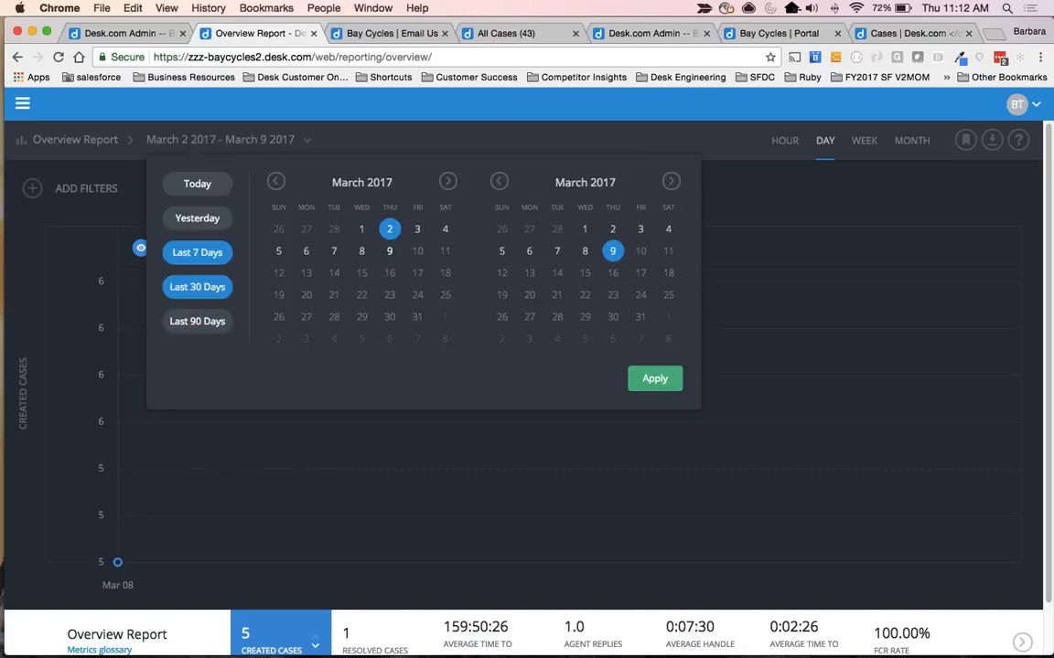
left_click(195, 321)
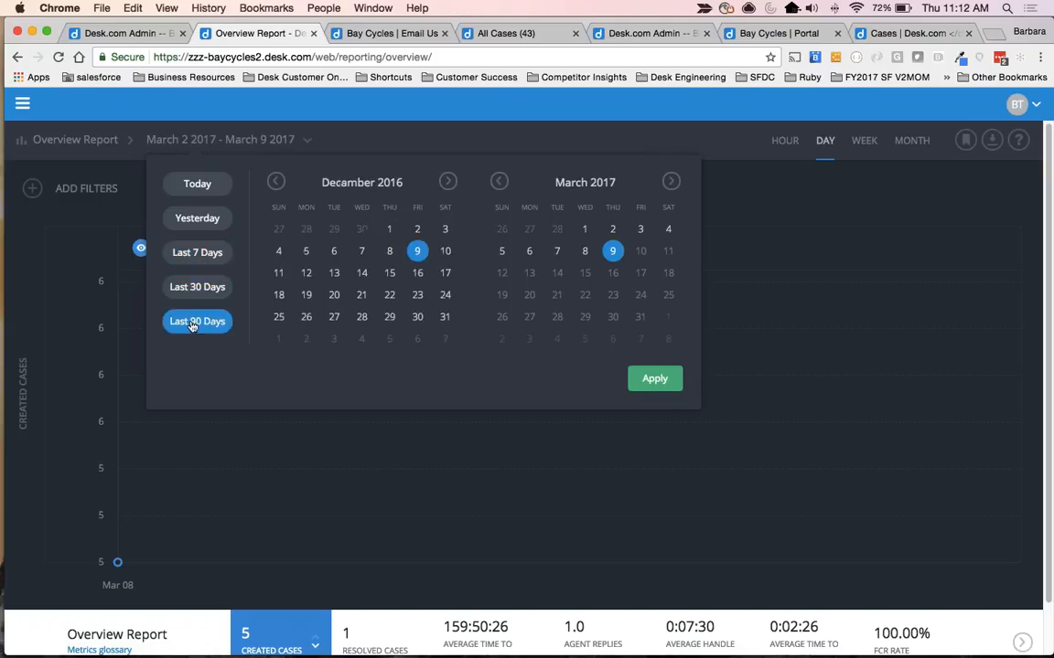
left_click(651, 380)
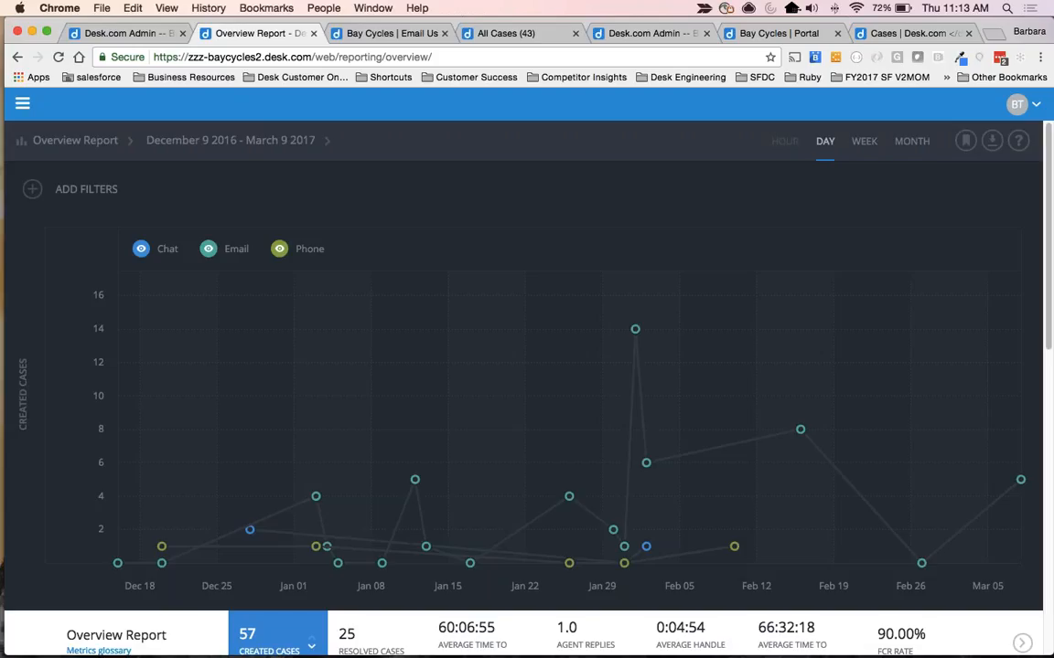
Examine the Overview report's chart and both sets of metrics, from created cases and FCR rate to interactions, reopens and CSAT.
scroll(463, 424, "down", 4)
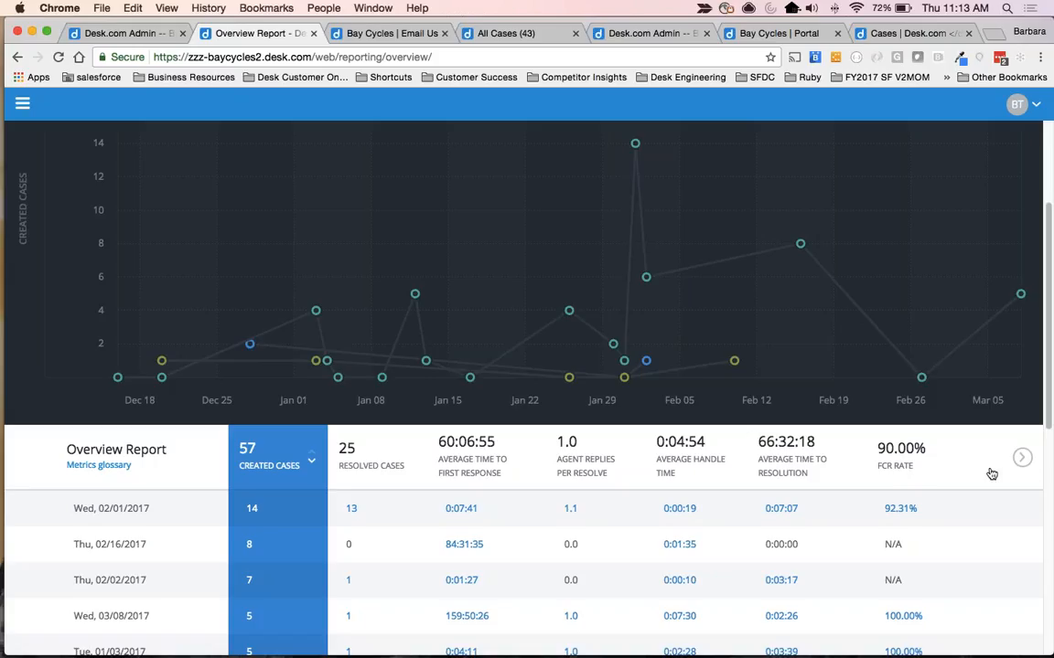
left_click(1024, 460)
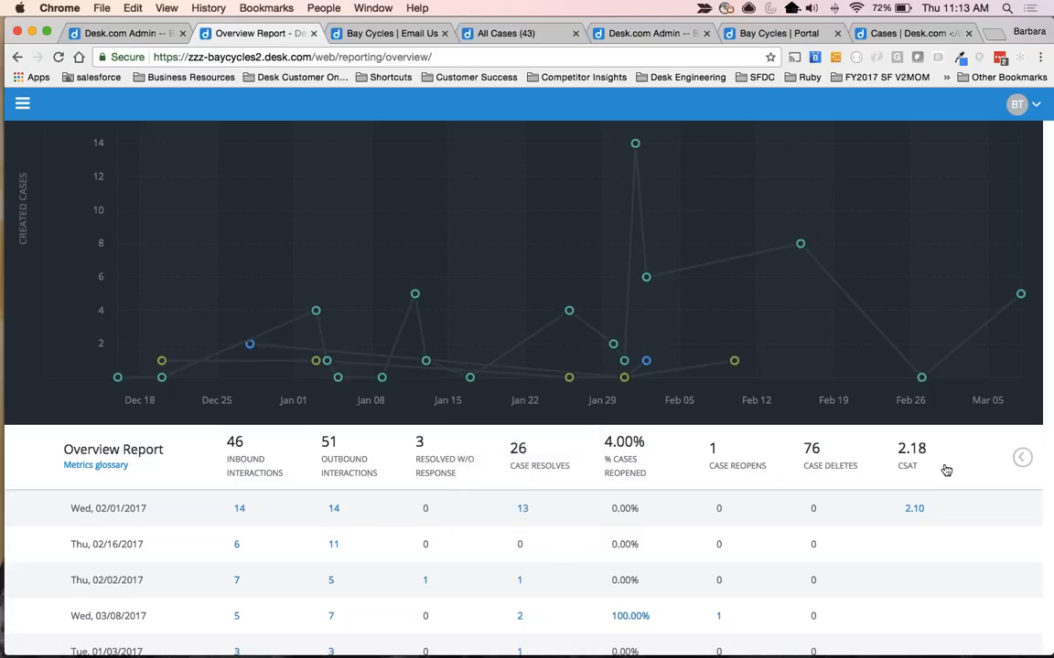
scroll(944, 470, "up", 3)
scroll(944, 470, "down", 1)
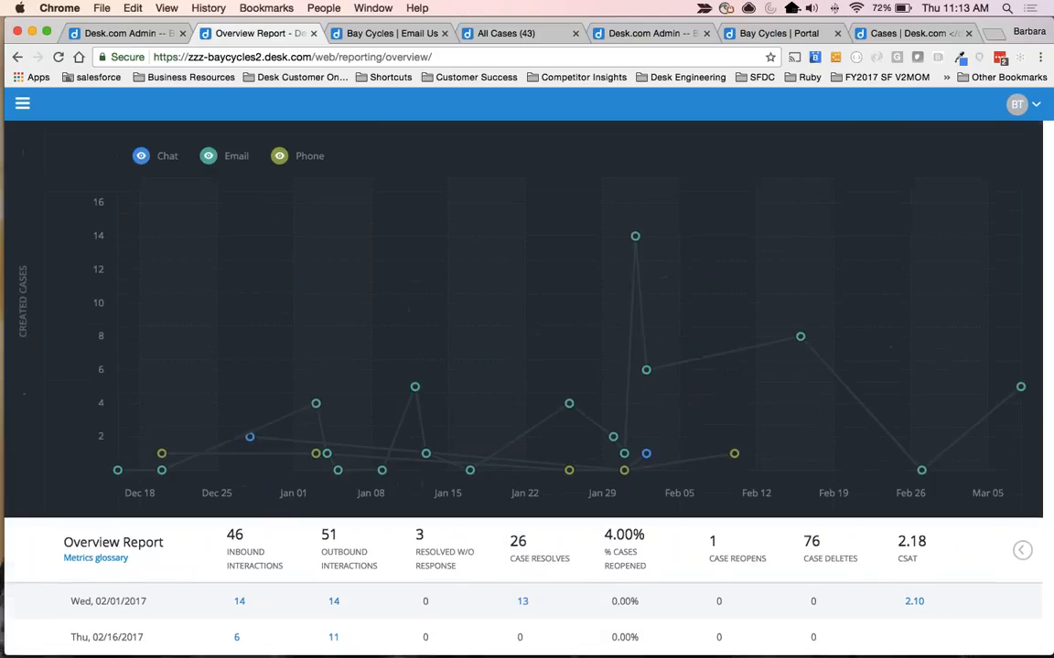
left_click(1020, 550)
scroll(1020, 550, "up", 2)
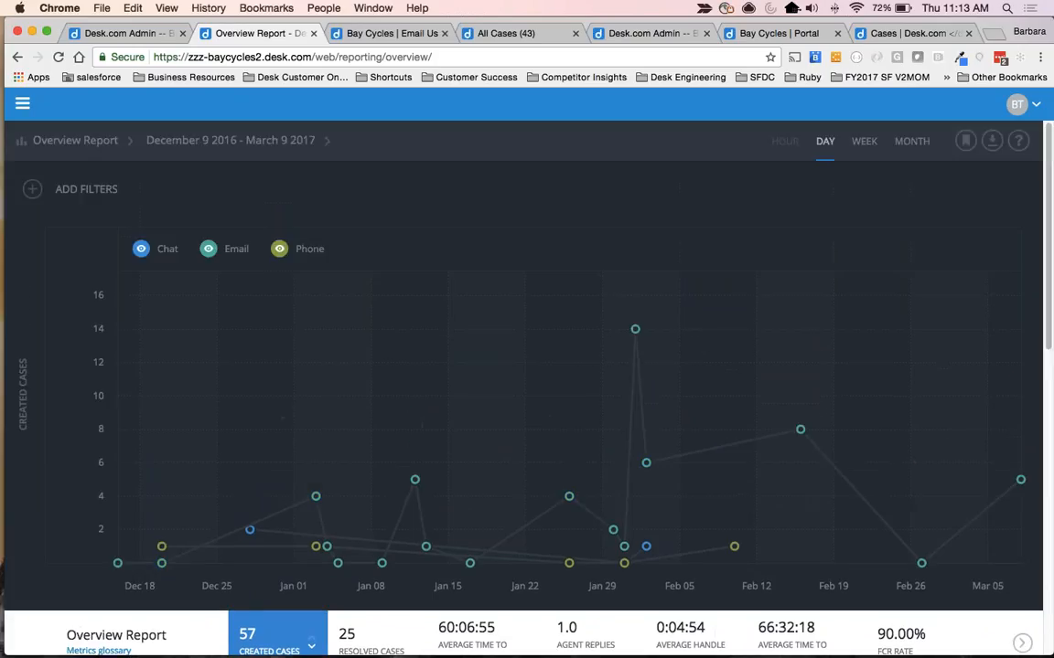
scroll(521, 356, "down", 1)
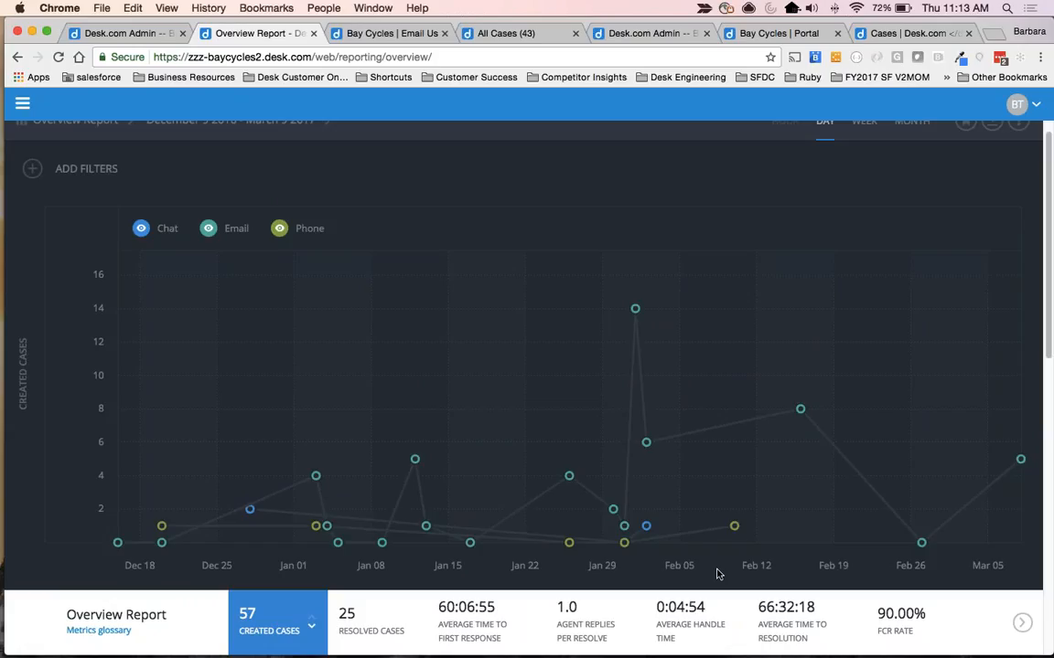
scroll(556, 270, "up", 1)
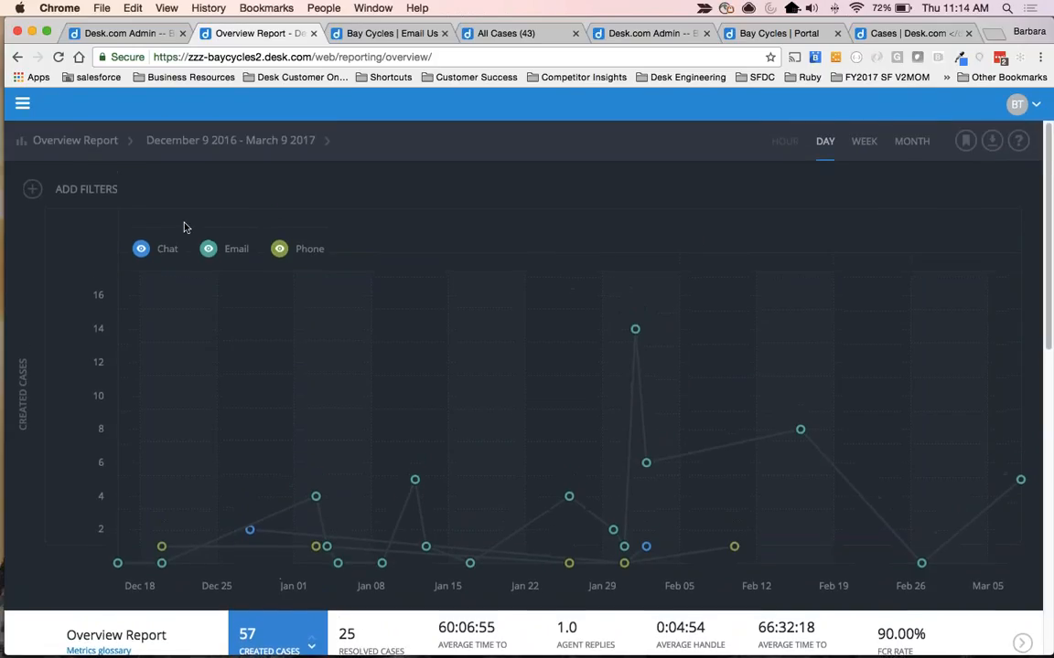
Filter the Overview report to include the custom field value Event Type: Friday Fun Rides and check the filtered metrics.
left_click(165, 200)
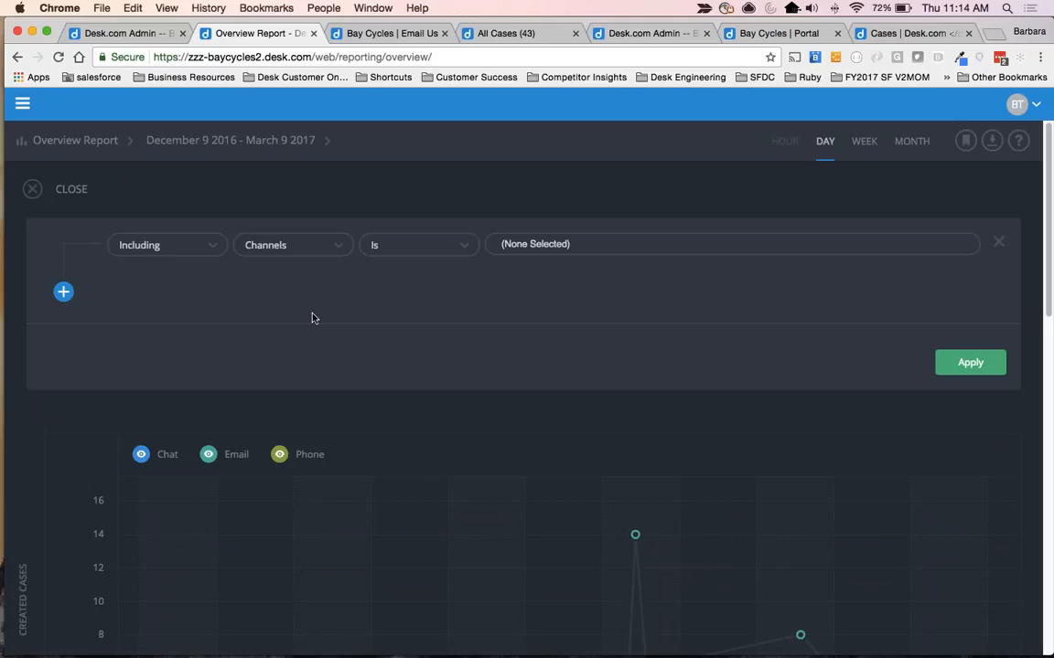
left_click(301, 245)
left_click(294, 375)
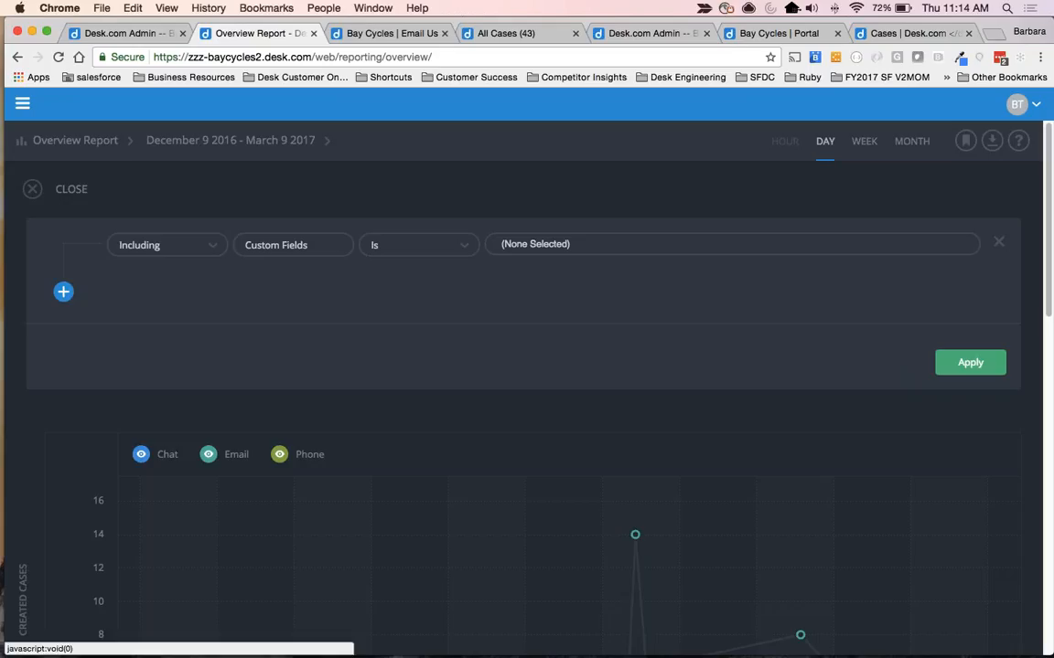
left_click(579, 242)
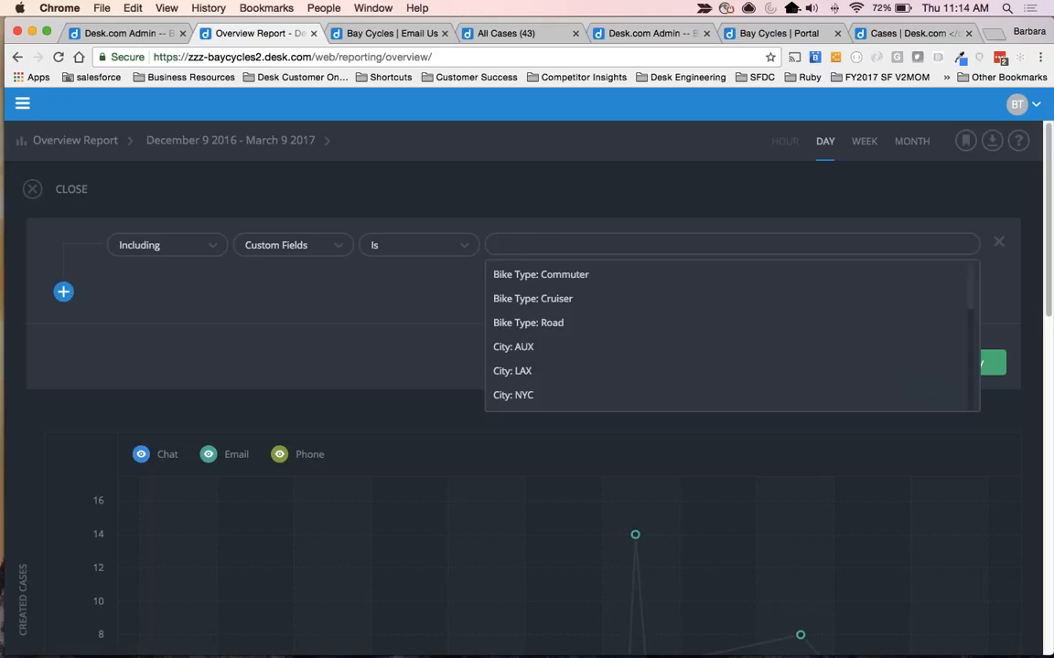
type("eve")
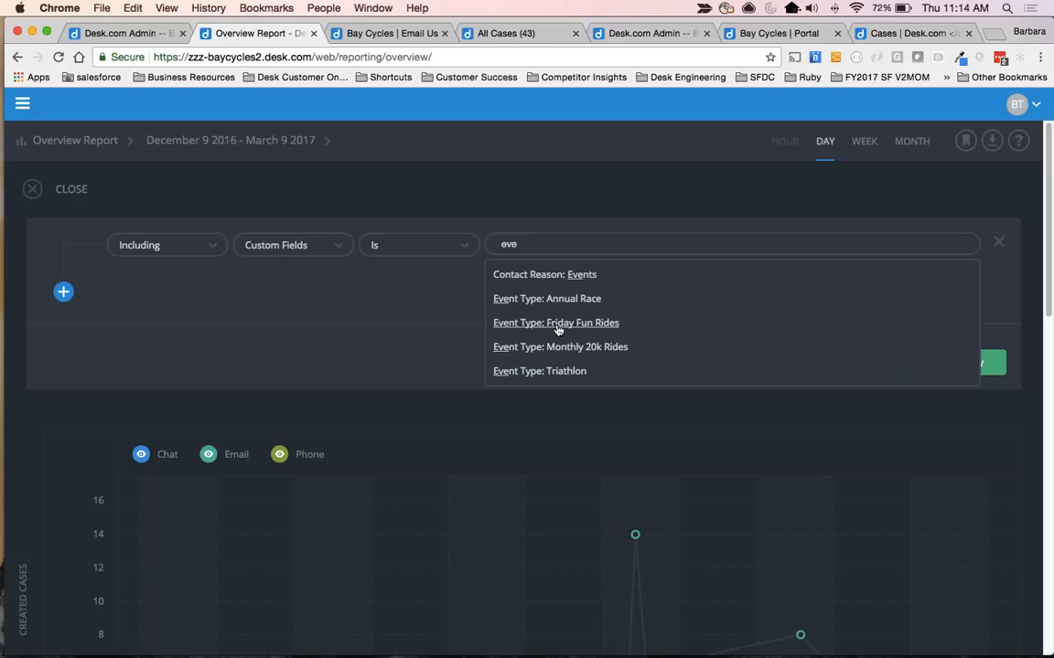
left_click(549, 327)
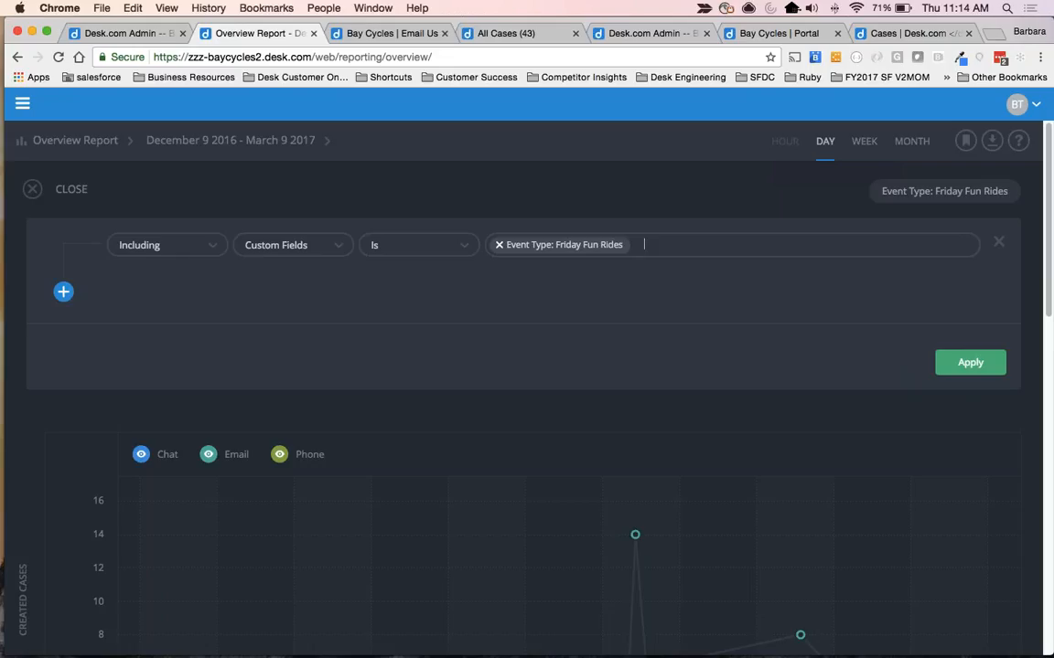
left_click(970, 363)
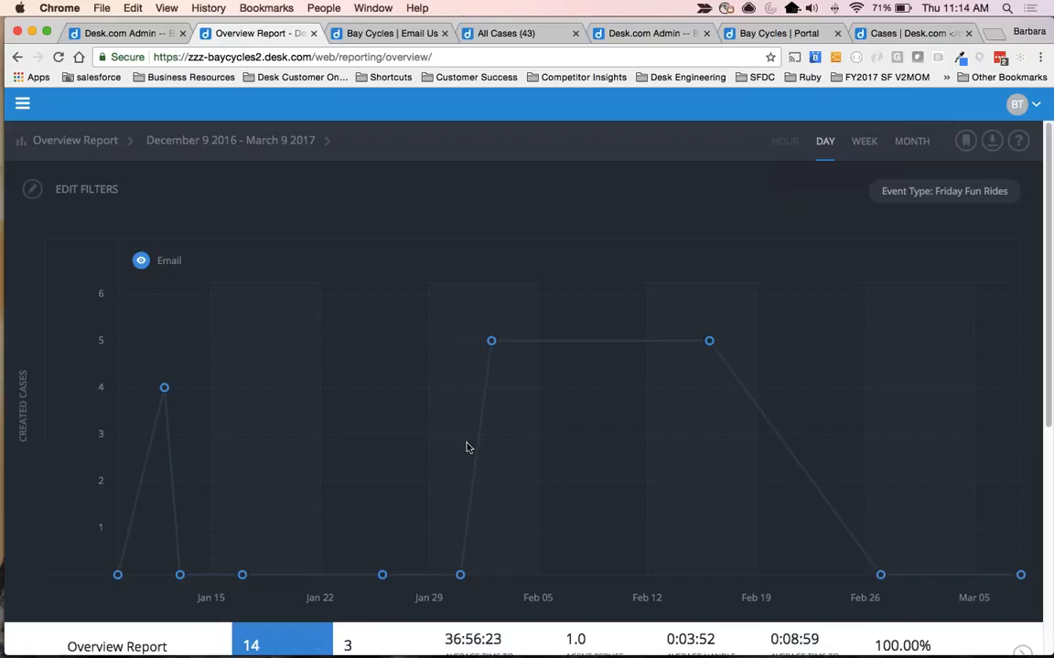
scroll(466, 447, "down", 4)
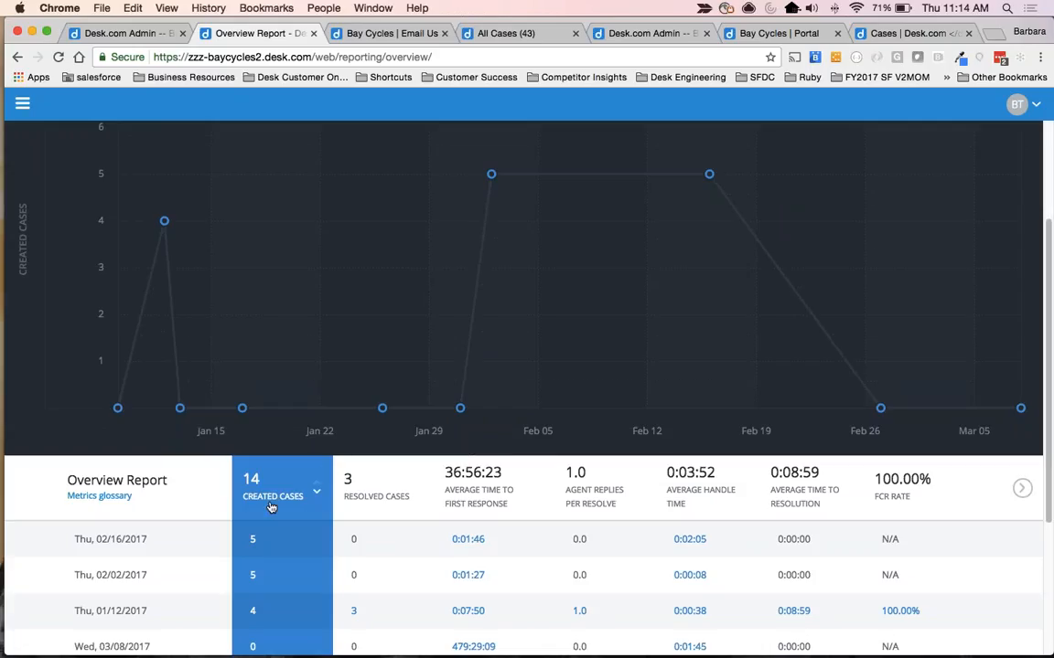
scroll(619, 239, "up", 4)
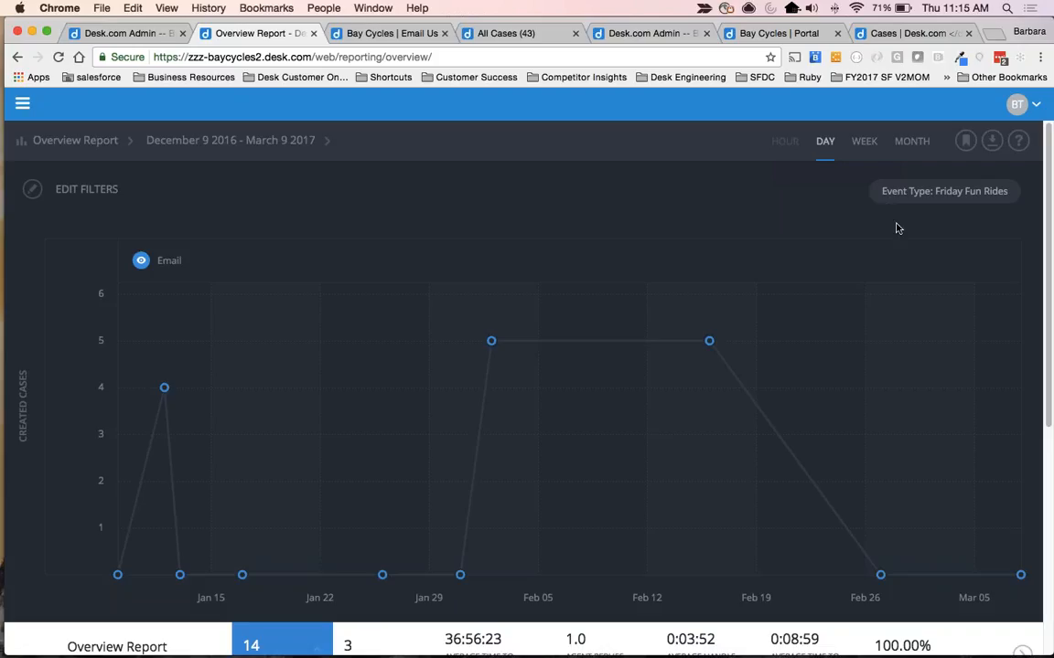
Save the filtered report to favorites under the name Events - FFR.
left_click(965, 139)
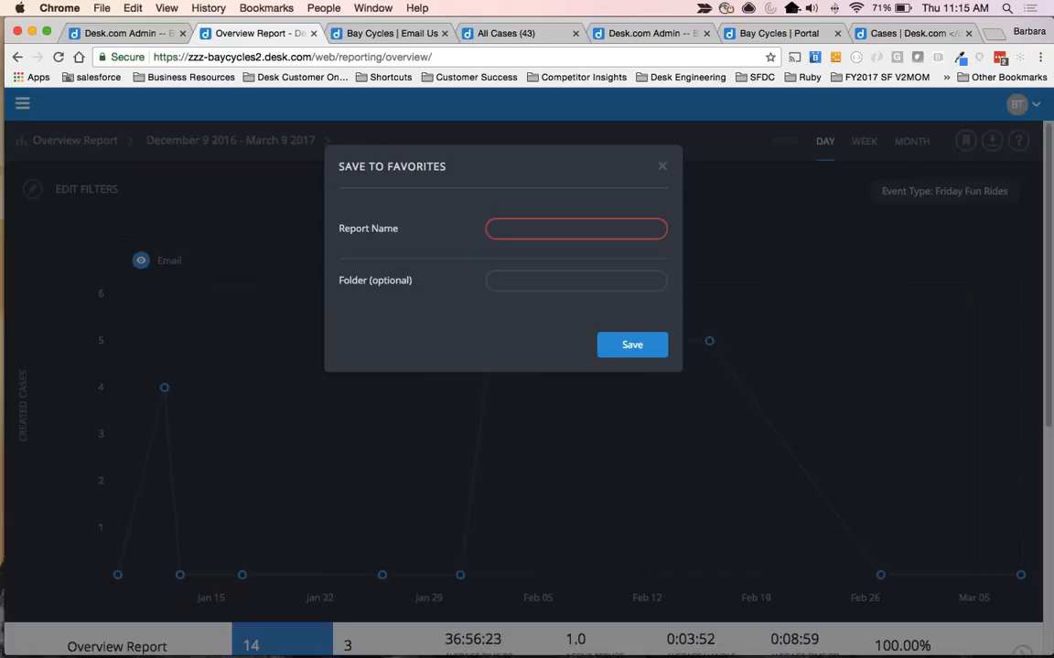
type("Events - ")
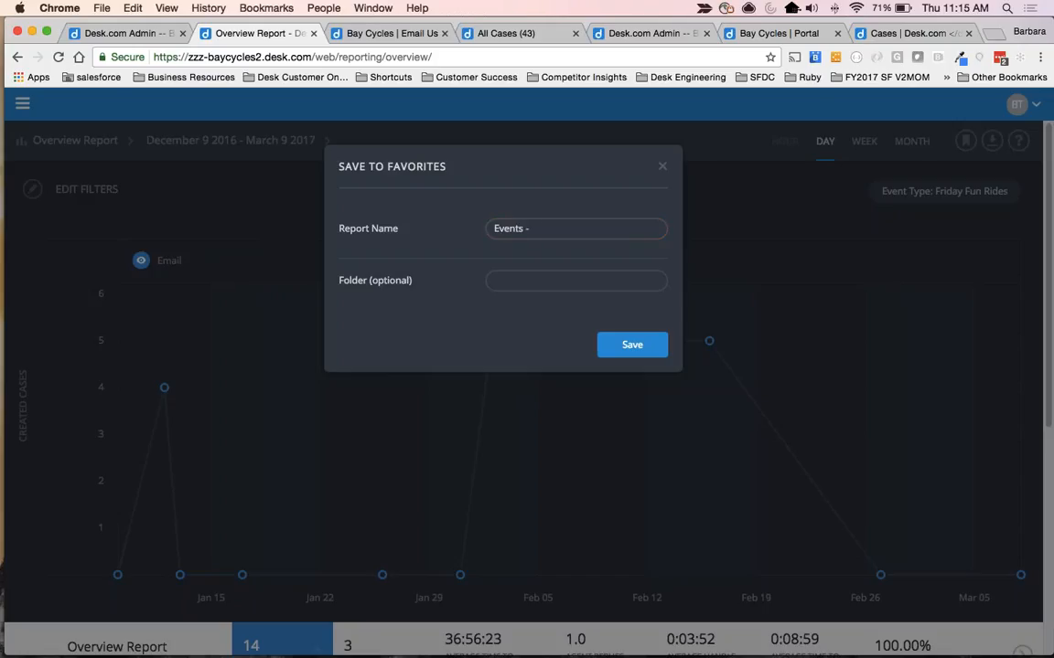
type("FFR")
left_click(631, 345)
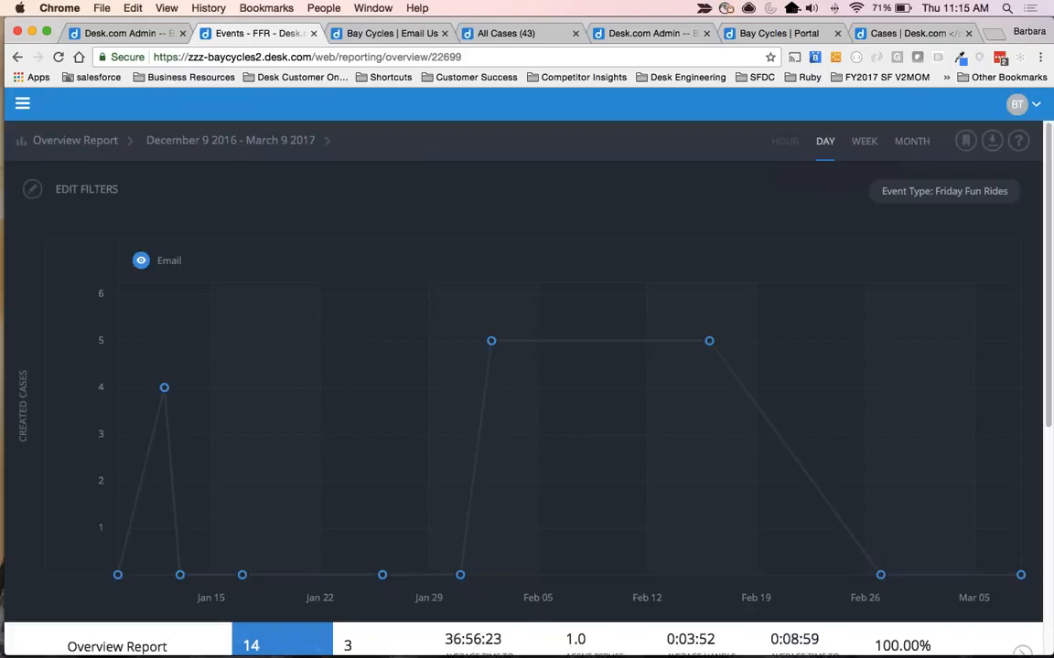
Download the filtered report as a CSV file and open it in Excel.
left_click(992, 140)
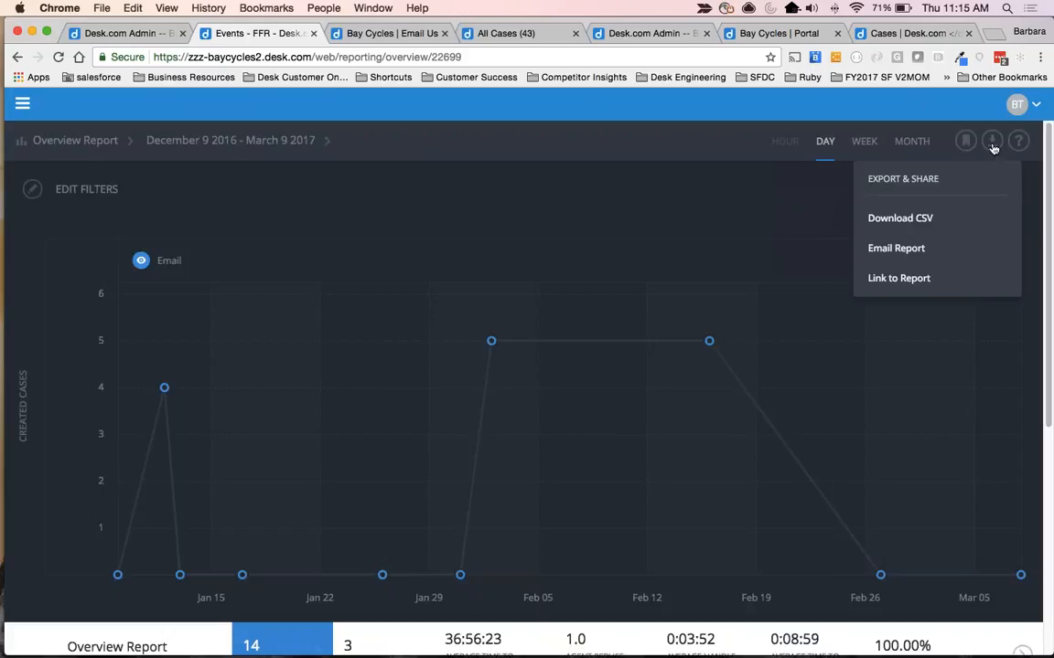
left_click(905, 221)
scroll(734, 448, "down", 5)
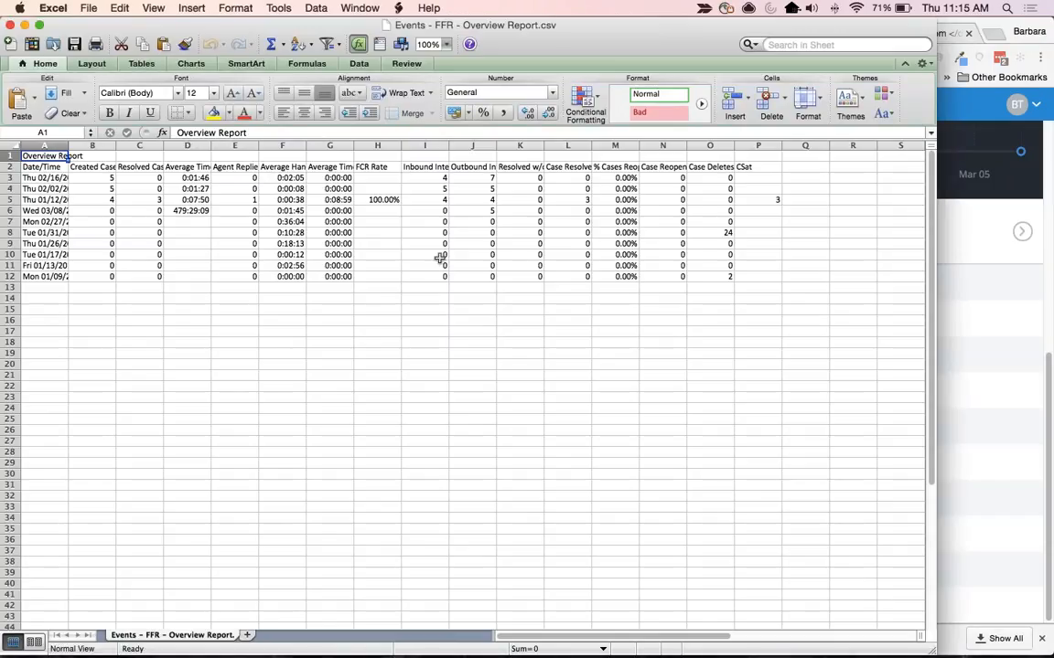
Widen the Date/Time column, wrap the text of the header row and minimize the workbook.
left_click_drag(68, 145, 96, 145)
left_click(10, 167)
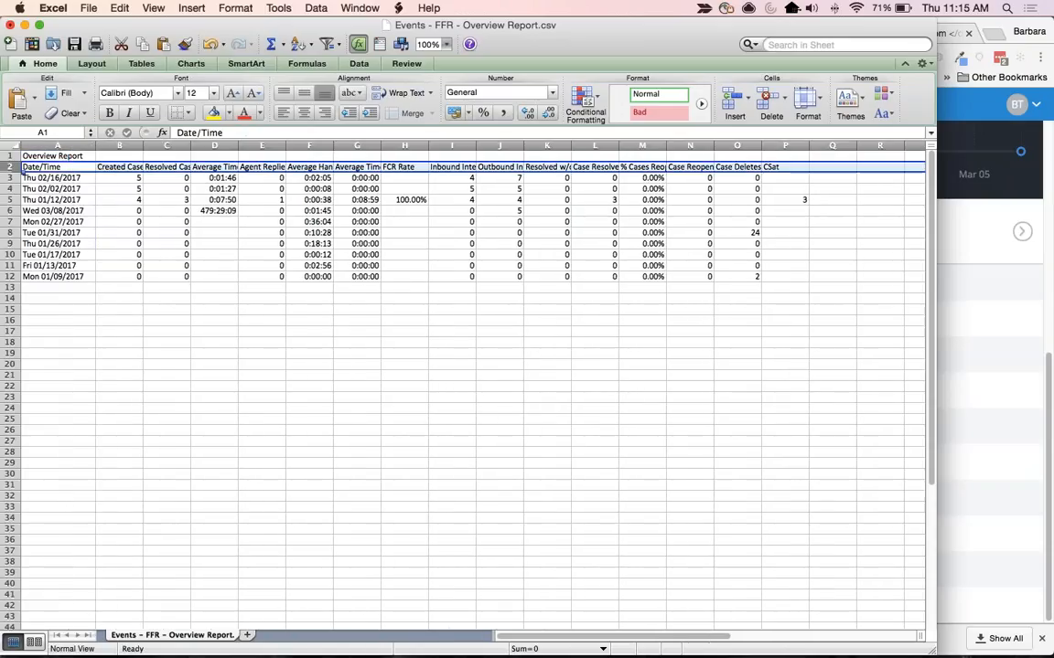
left_click(405, 92)
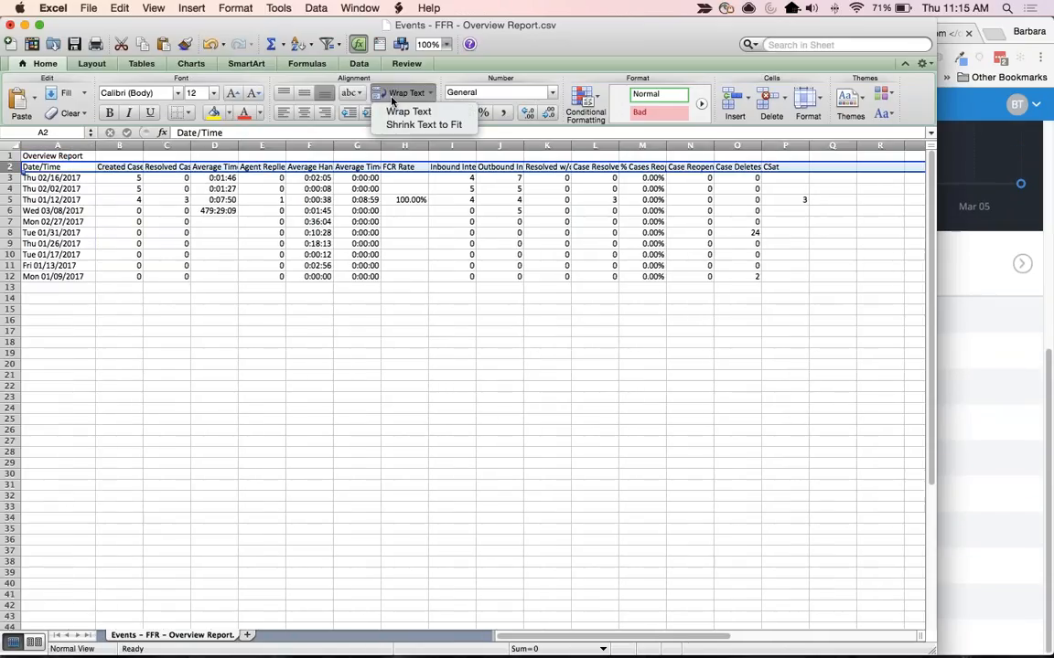
left_click(412, 111)
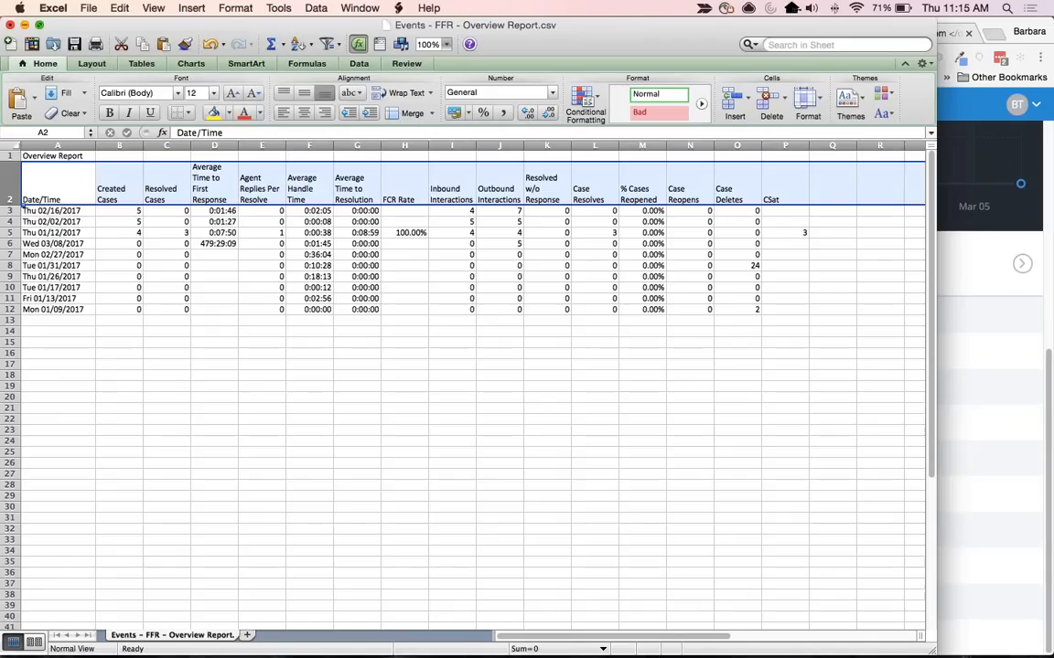
left_click(25, 24)
Review the available Insights reports and the saved favorites in the report list.
scroll(556, 343, "up", 5)
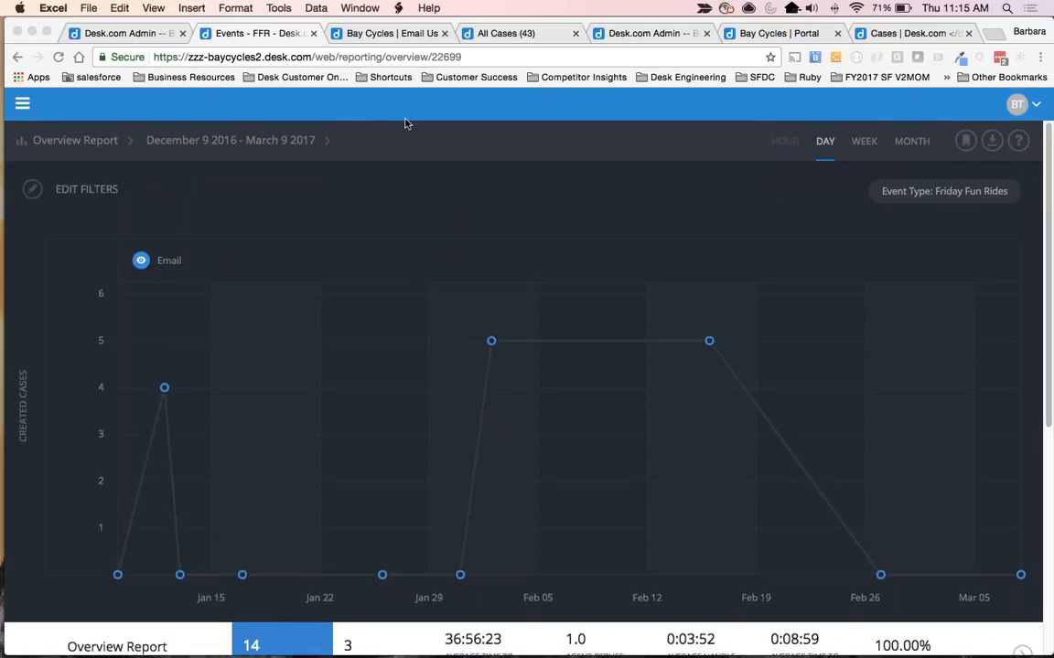
left_click(57, 130)
left_click(61, 135)
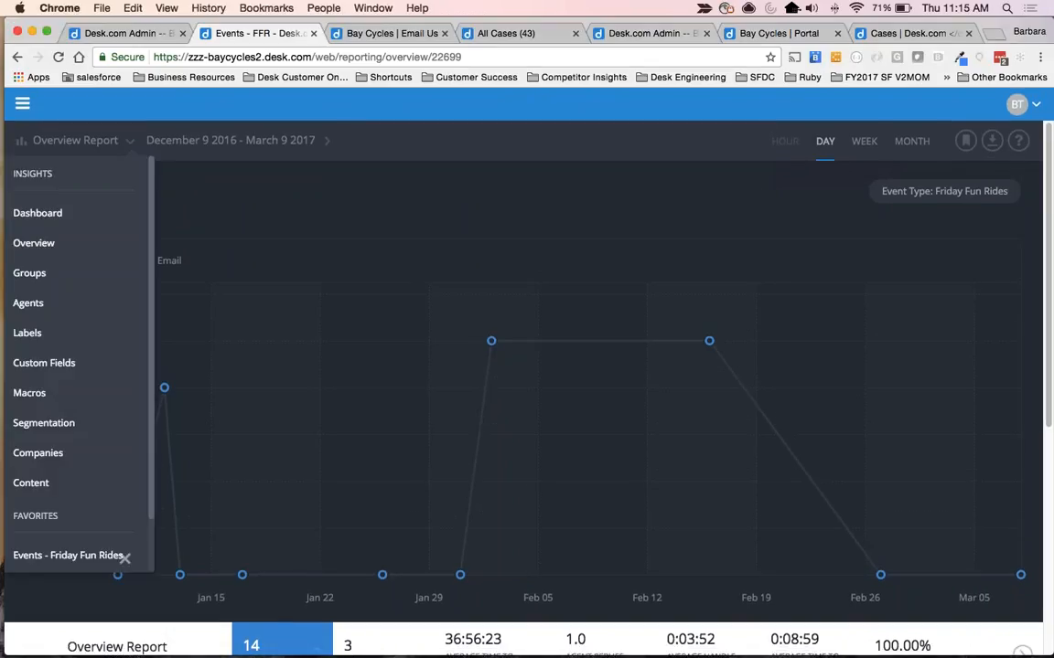
scroll(70, 330, "down", 2)
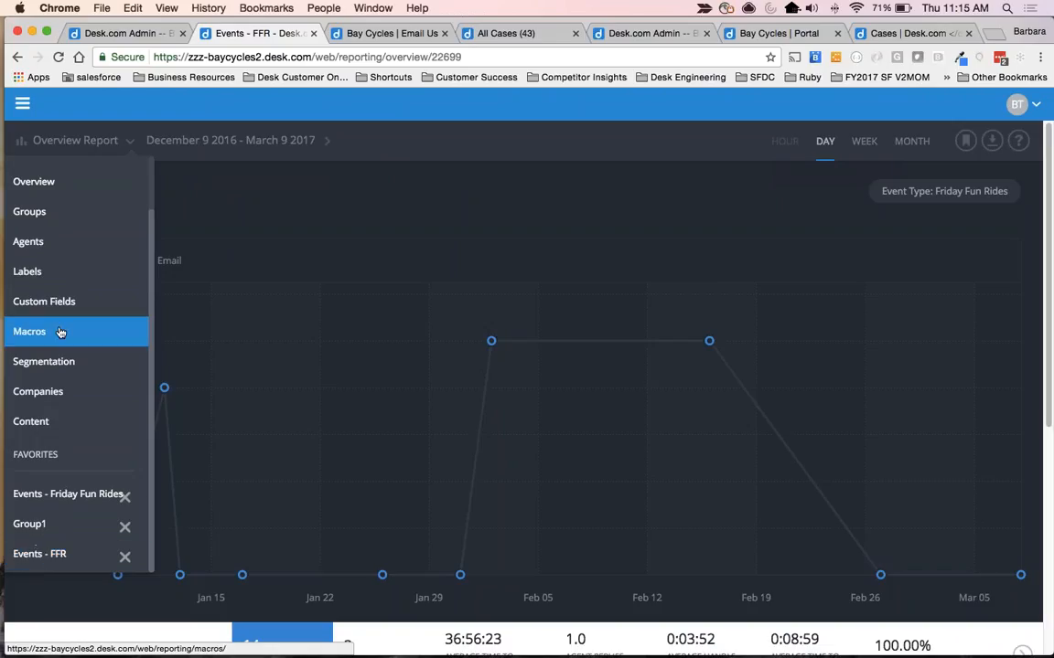
scroll(60, 332, "up", 2)
left_click(72, 141)
left_click(72, 141)
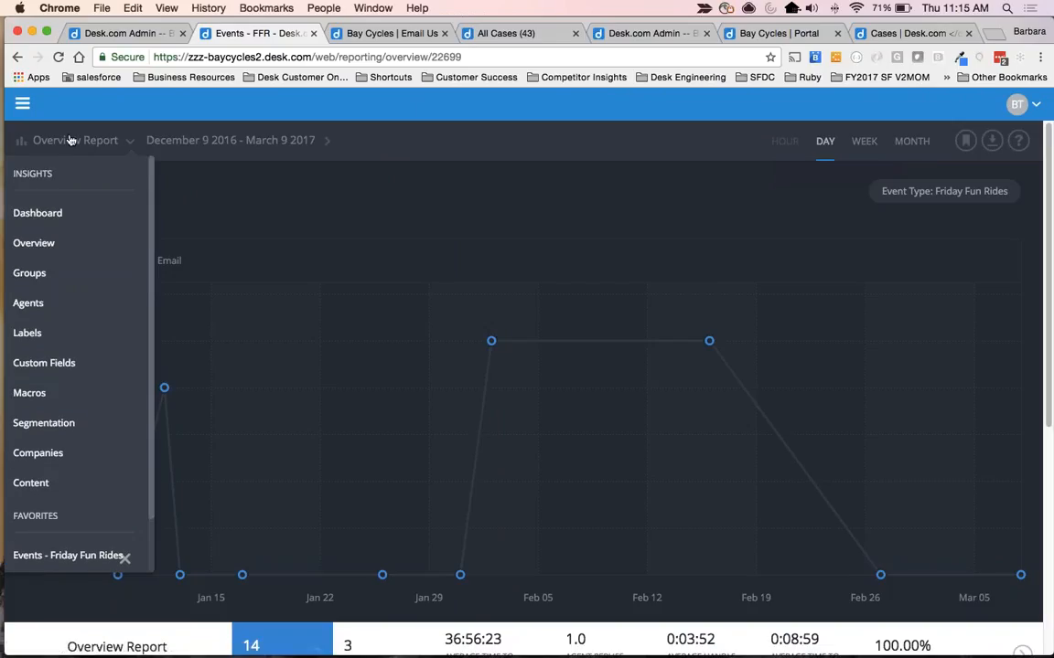
scroll(109, 548, "down", 2)
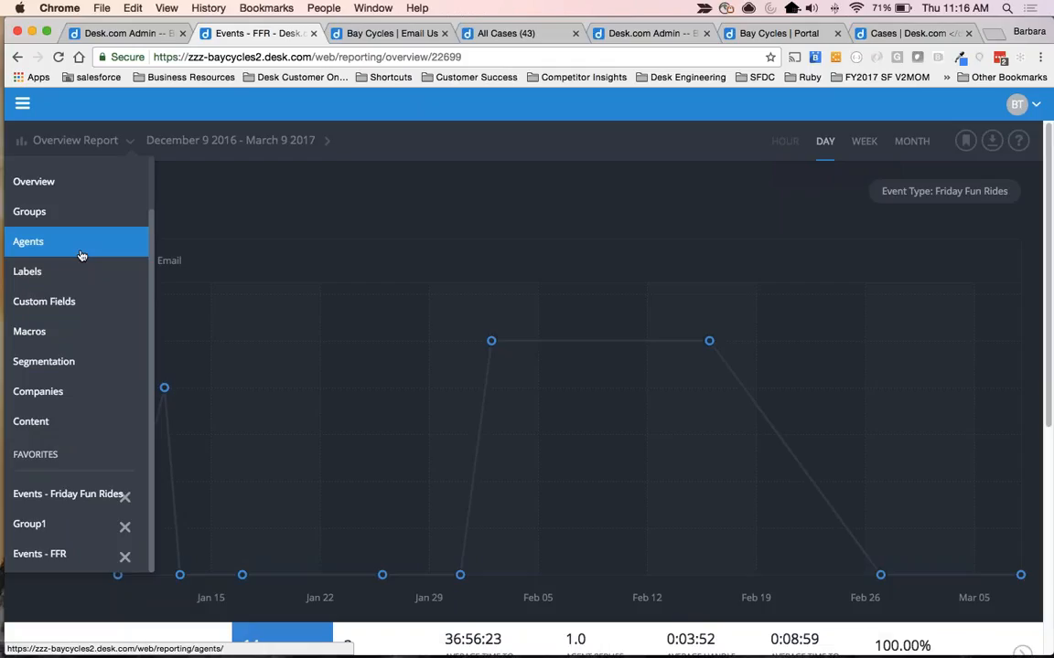
left_click(296, 205)
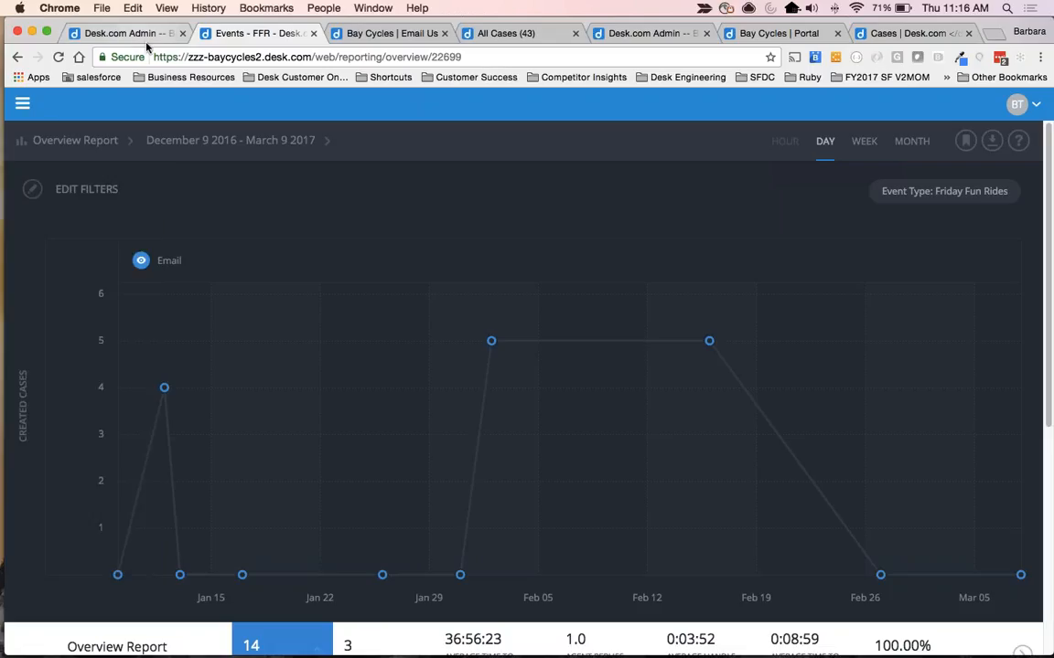
scroll(893, 160, "down", 1)
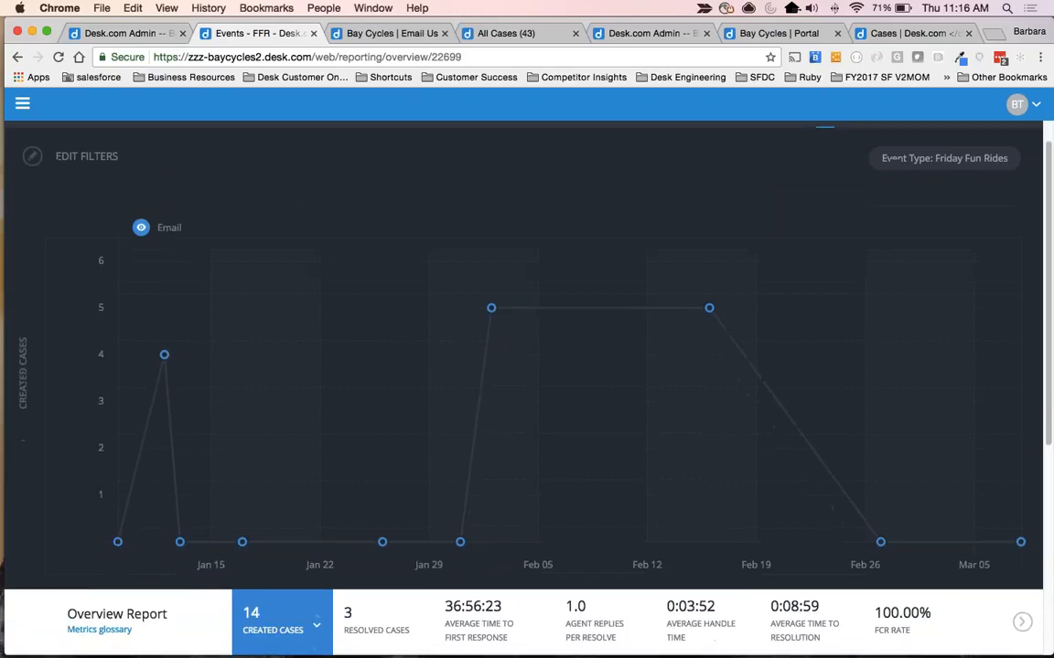
scroll(947, 280, "up", 1)
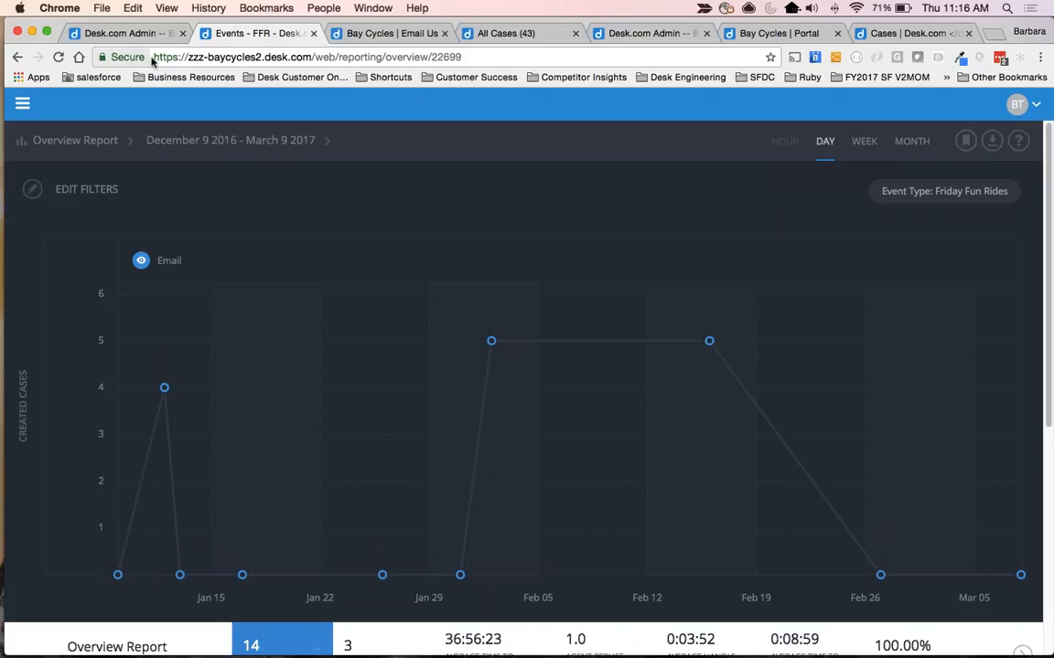
Switch from the Desk.com admin site to Classic Agent and show the All Cases filter.
left_click(129, 35)
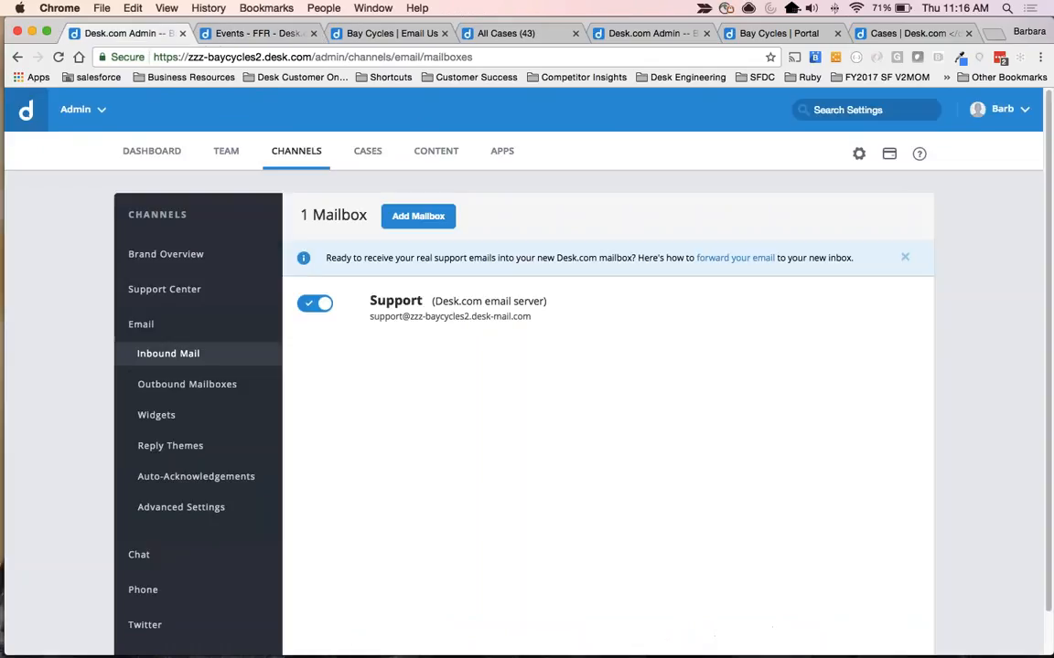
left_click(77, 109)
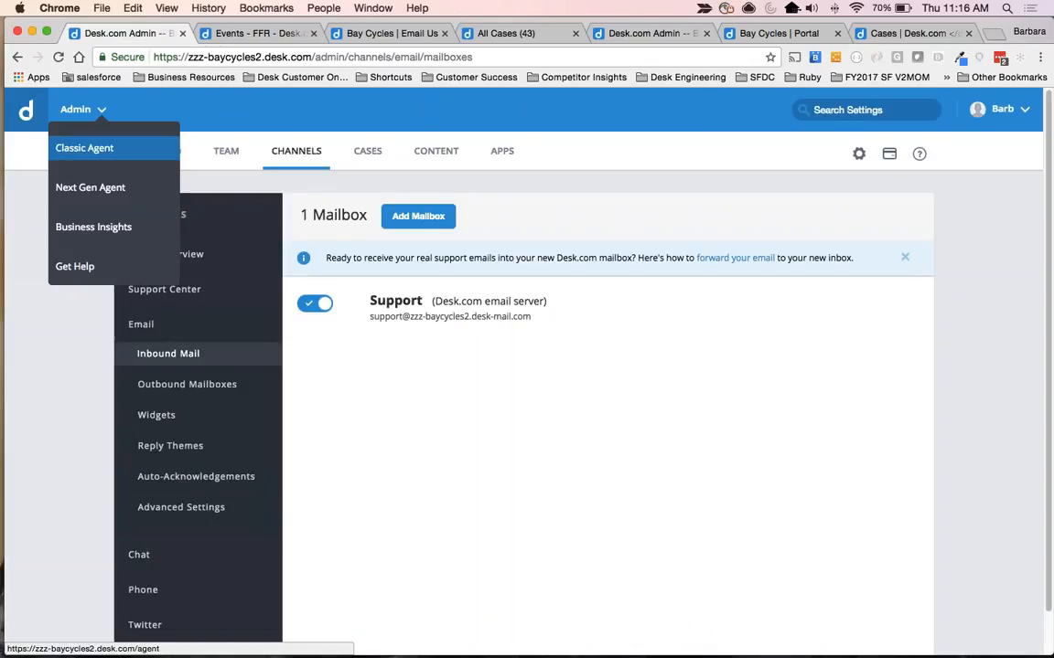
left_click(94, 147)
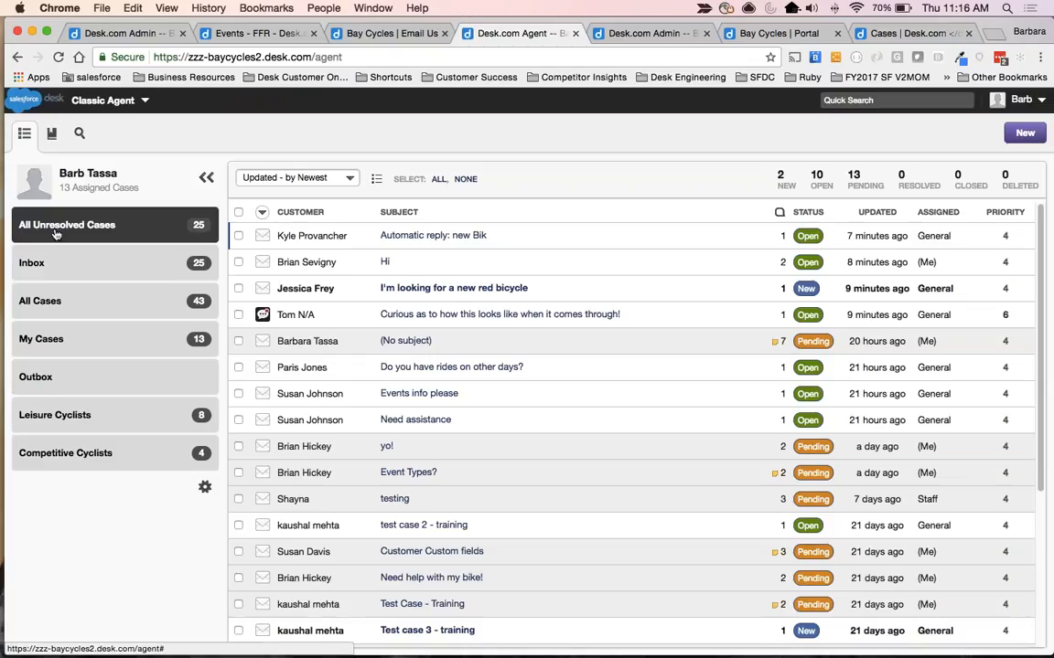
left_click(53, 302)
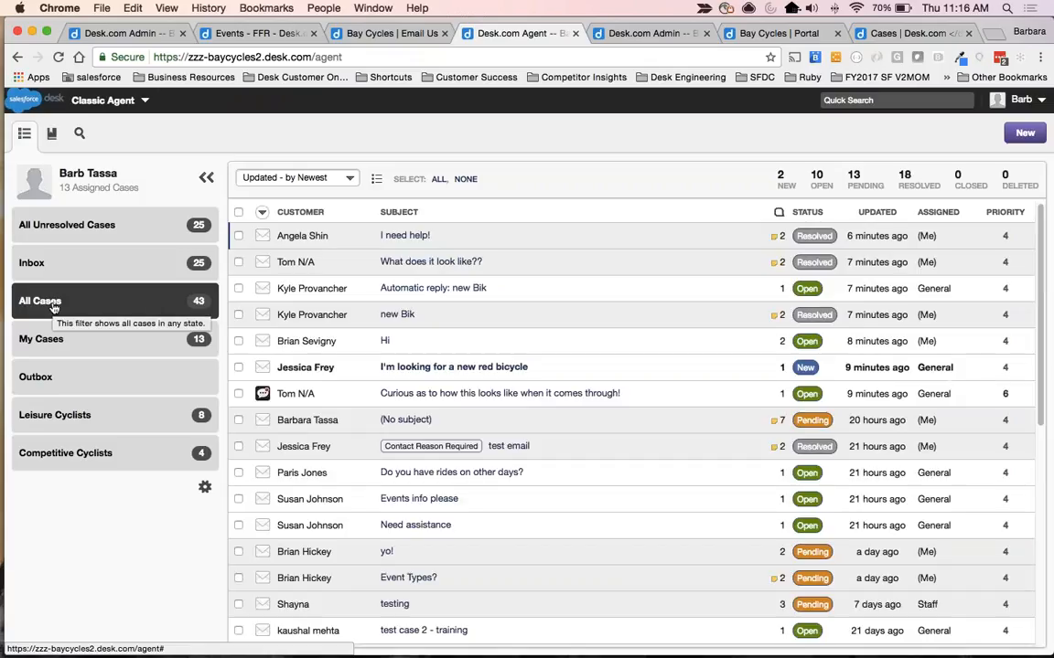
Select every case listed under All Cases and submit a case data export request.
left_click(239, 213)
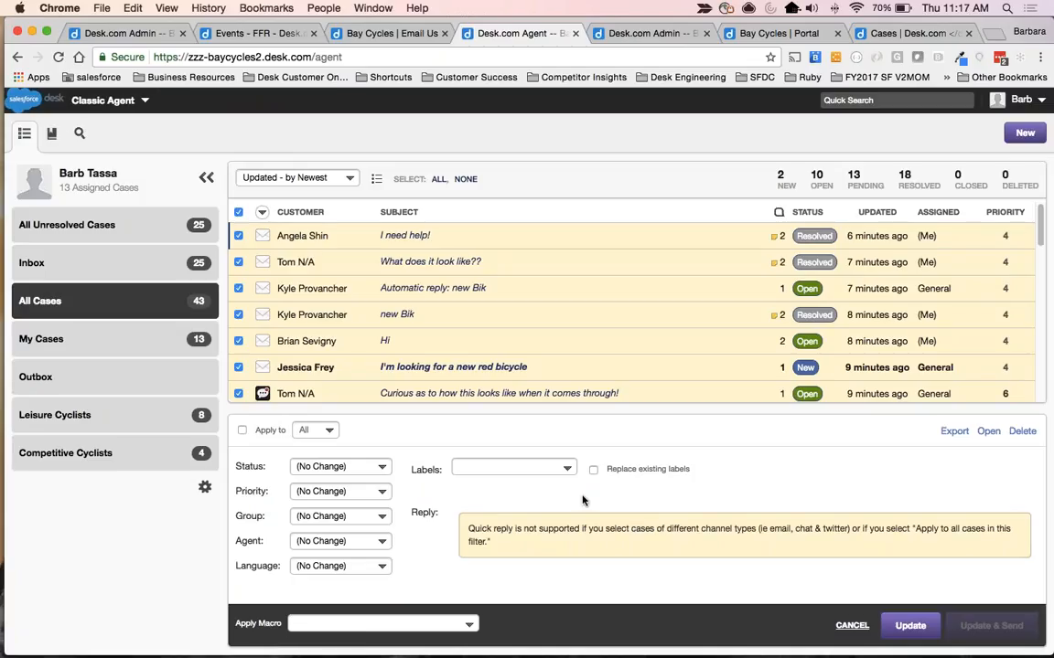
left_click(953, 430)
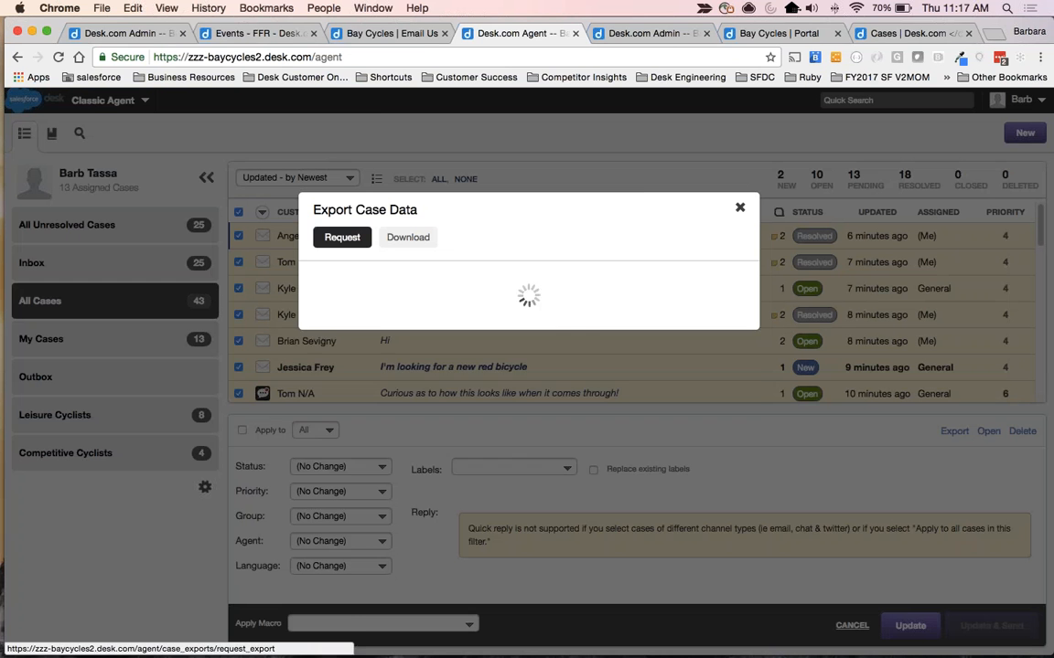
left_click(705, 445)
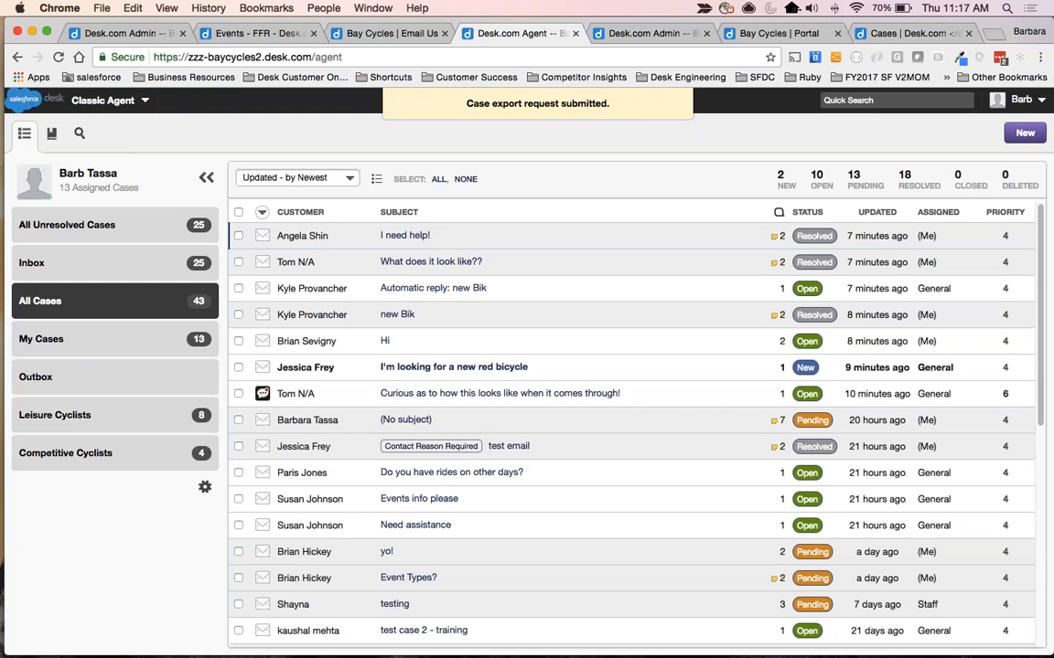
Reselect all the listed cases, download the case export requested a day ago and open the downloaded zip file.
left_click(238, 212)
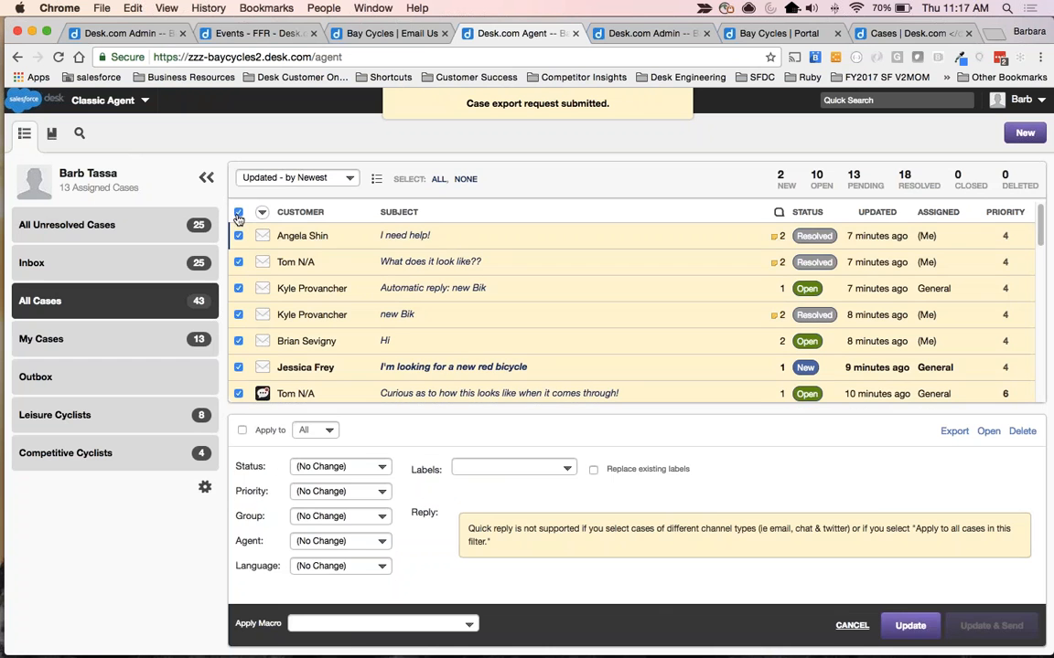
left_click(952, 431)
left_click(408, 236)
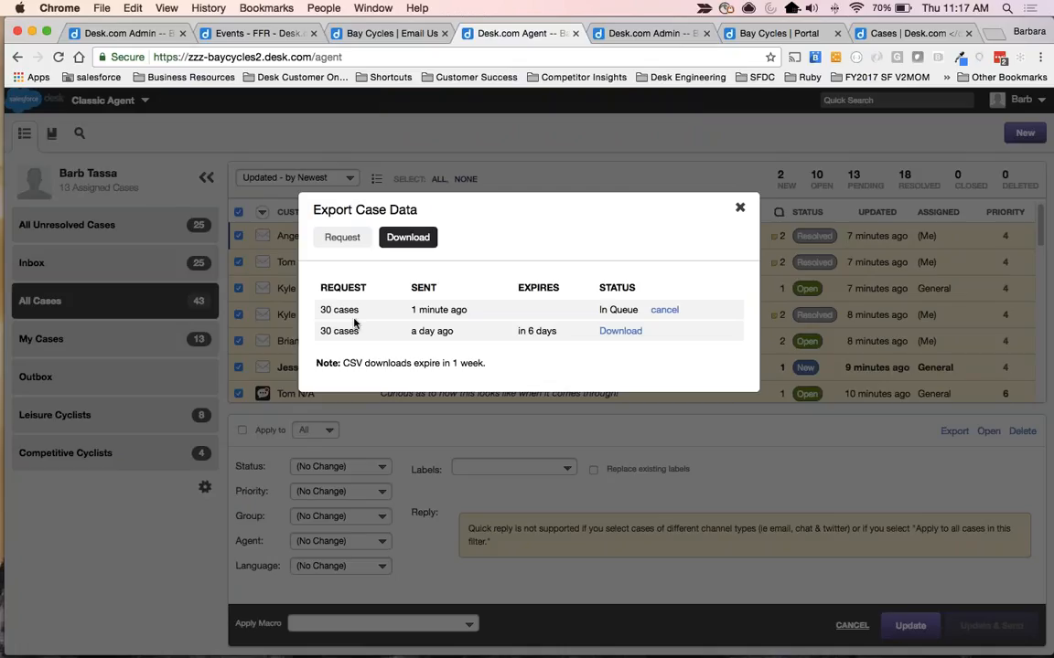
left_click(623, 333)
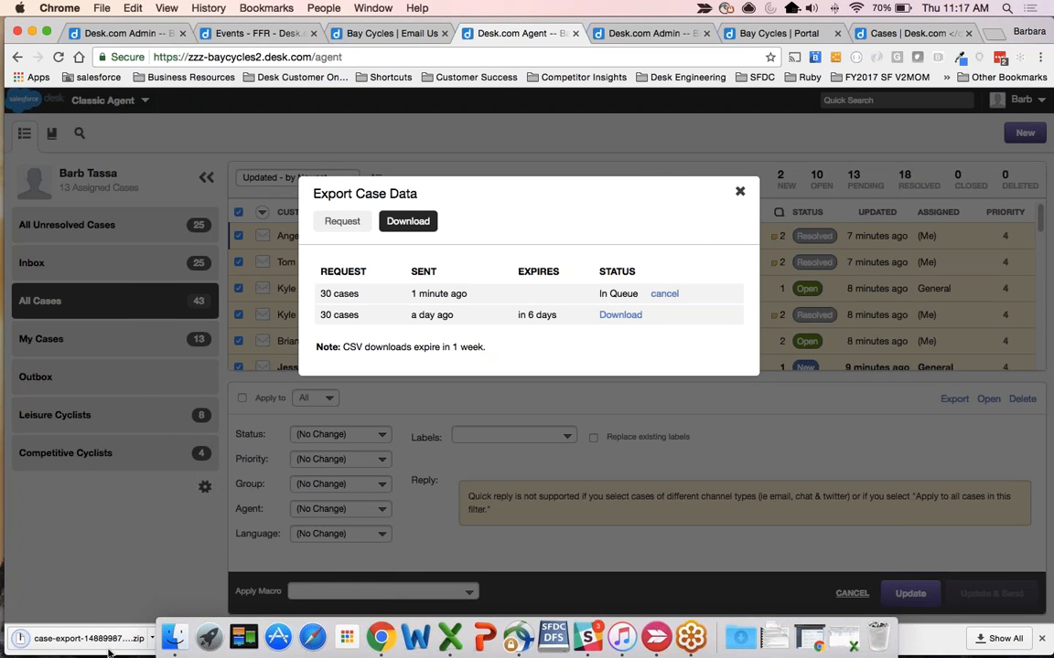
left_click(102, 641)
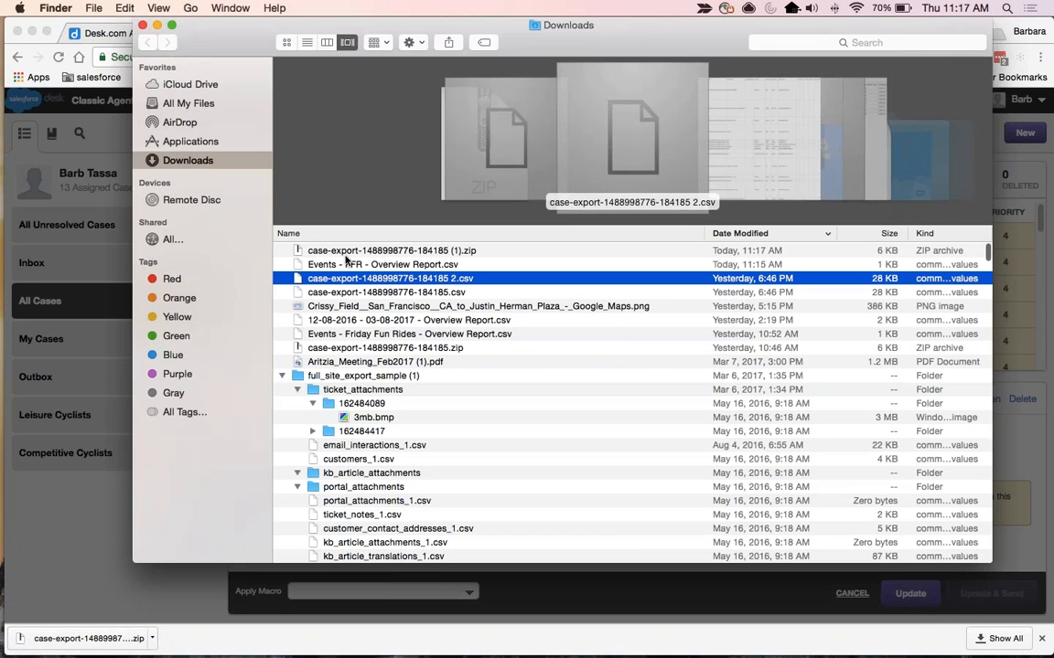
double_click(338, 280)
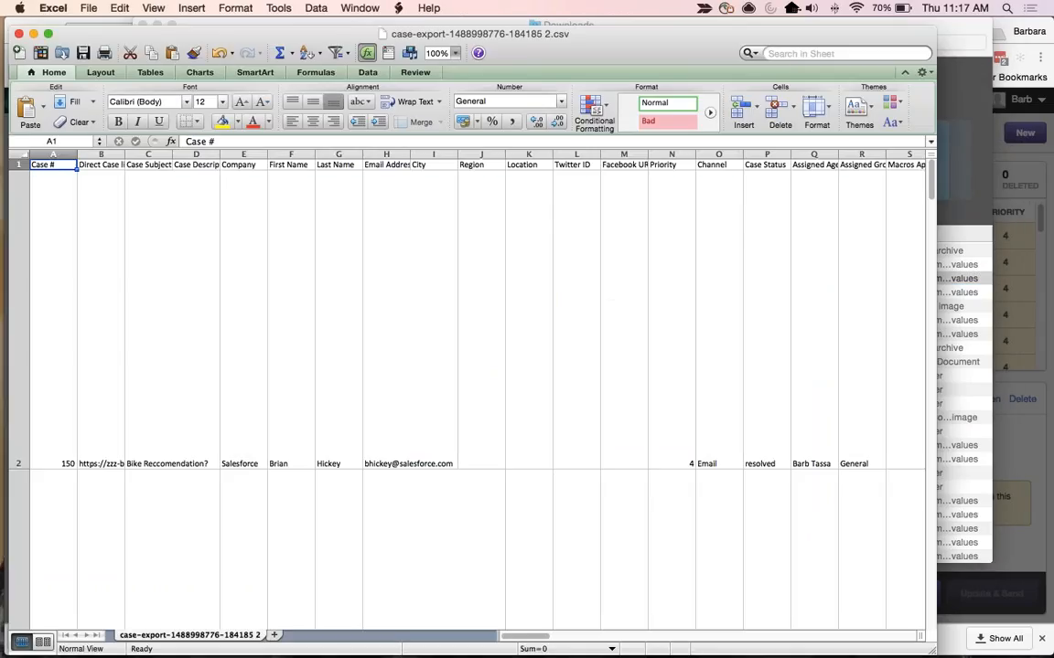
left_click(334, 54)
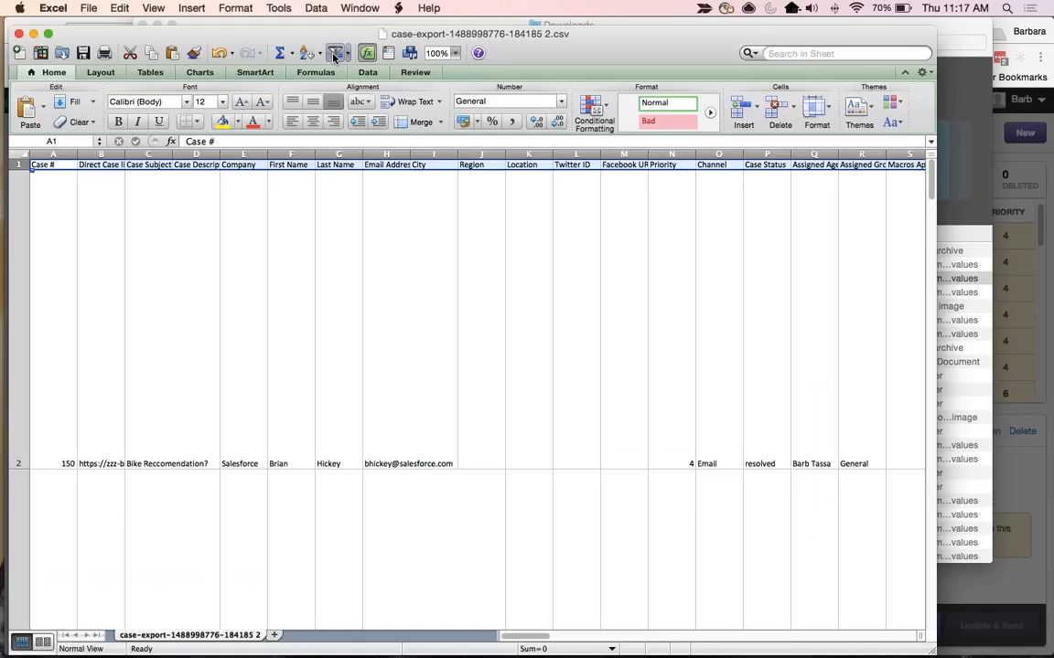
left_click(420, 99)
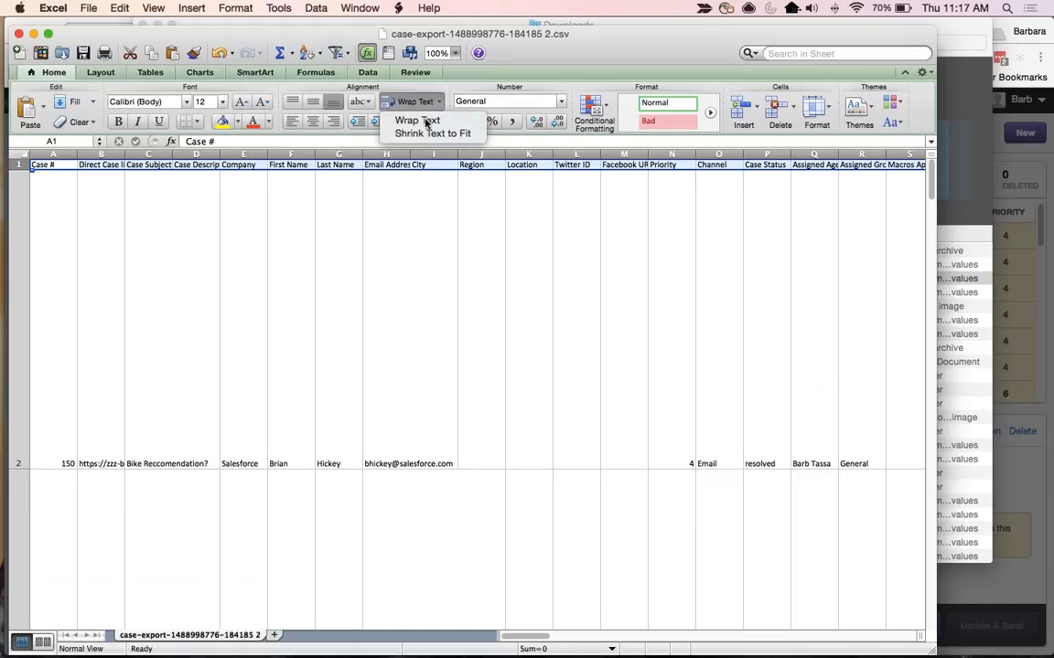
left_click(421, 120)
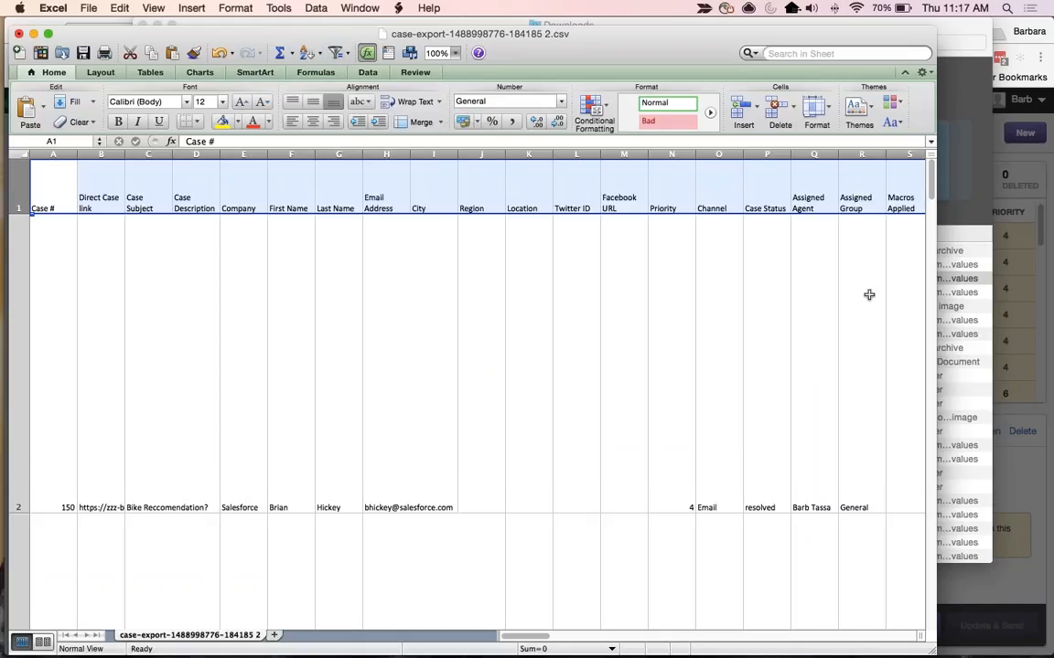
left_click_drag(936, 297, 1052, 297)
Examine the exported case and customer header columns, from the direct case link and case subject through to the location fields.
left_click(148, 187)
key("Left")
key("Left")
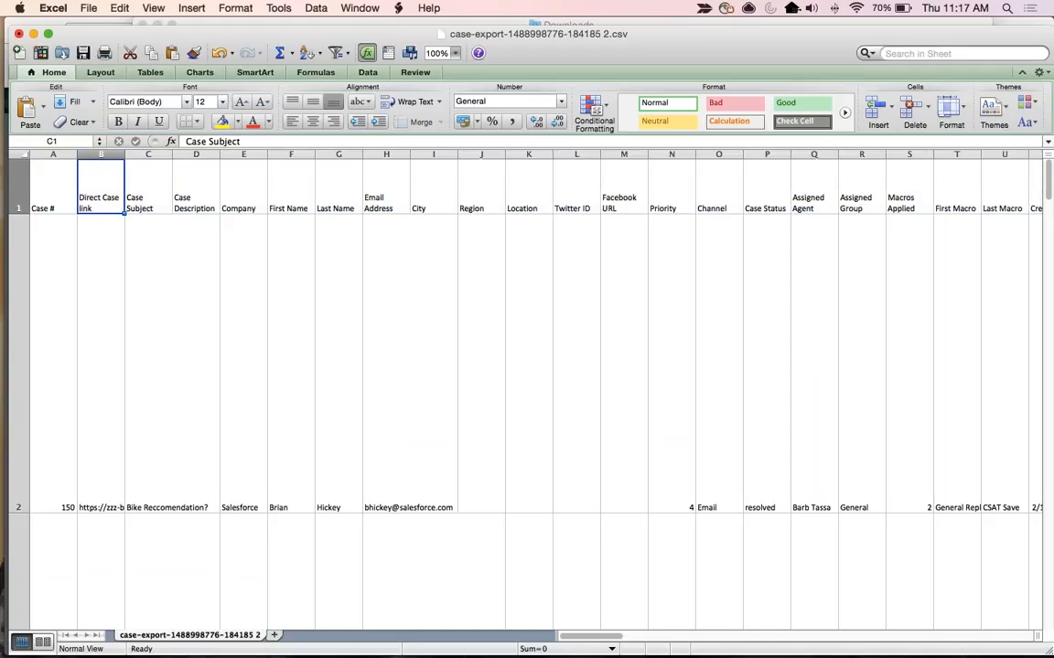
key("super+Down")
left_click(101, 187)
key("Right")
key("shift+Right")
key("shift+Right")
key("shift+Right")
key("shift+Right")
key("shift+Right")
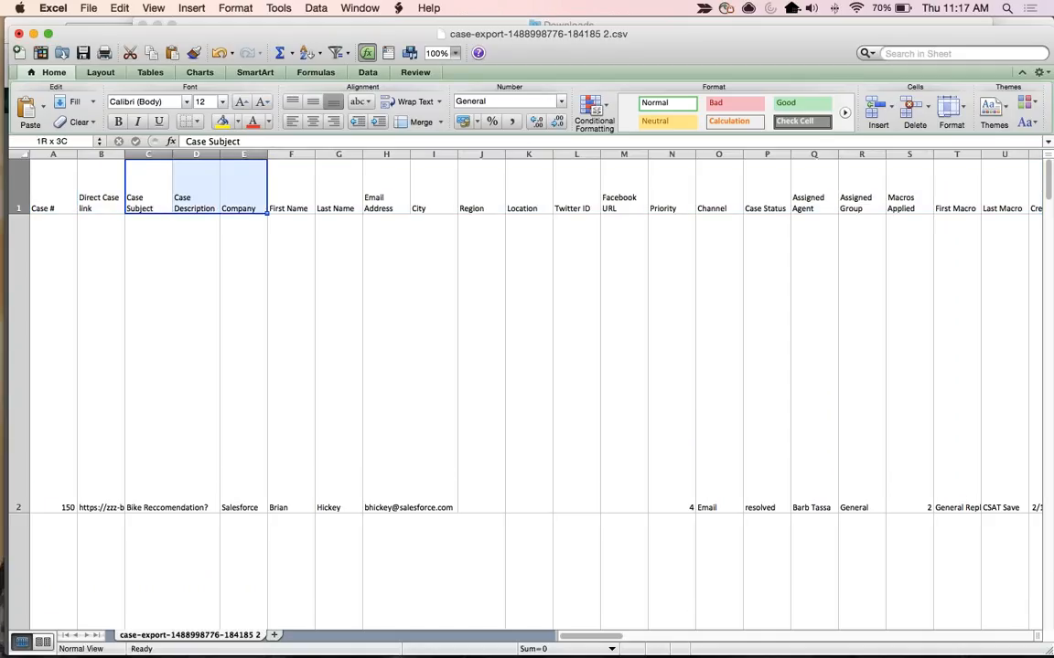
key("Right")
key("Right")
key("Right")
key("Right")
key("Right")
key("Right")
key("Right")
key("Right")
key("Right")
key("Right")
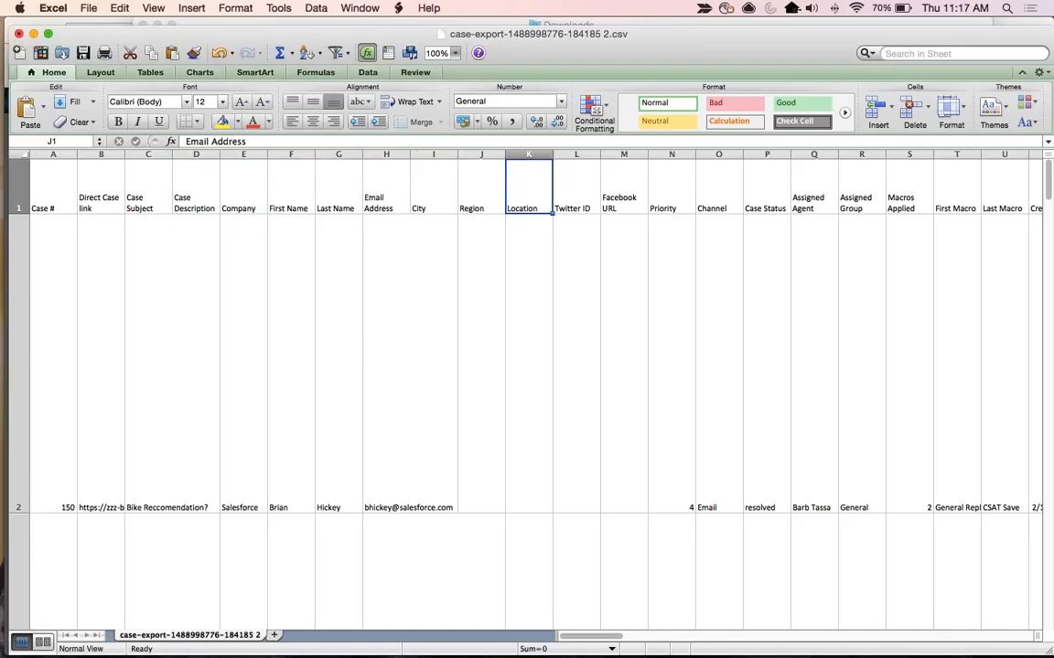
Look through the case activity columns and the company and customer custom field headers in the export.
scroll(450, 159, "right", 13)
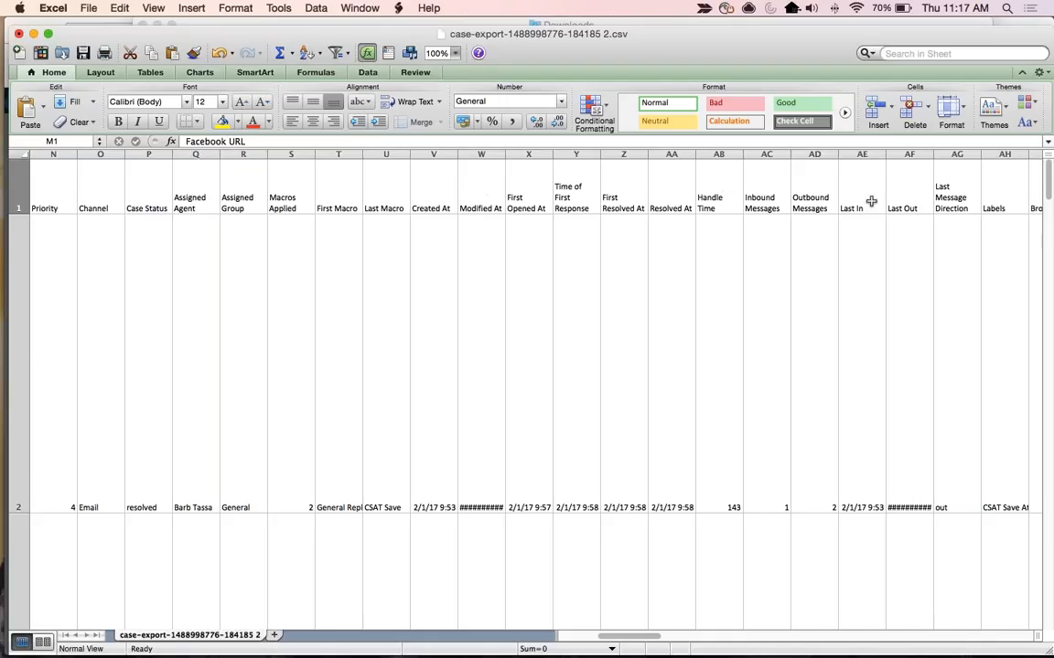
scroll(871, 201, "right", 3)
scroll(871, 201, "right", 20)
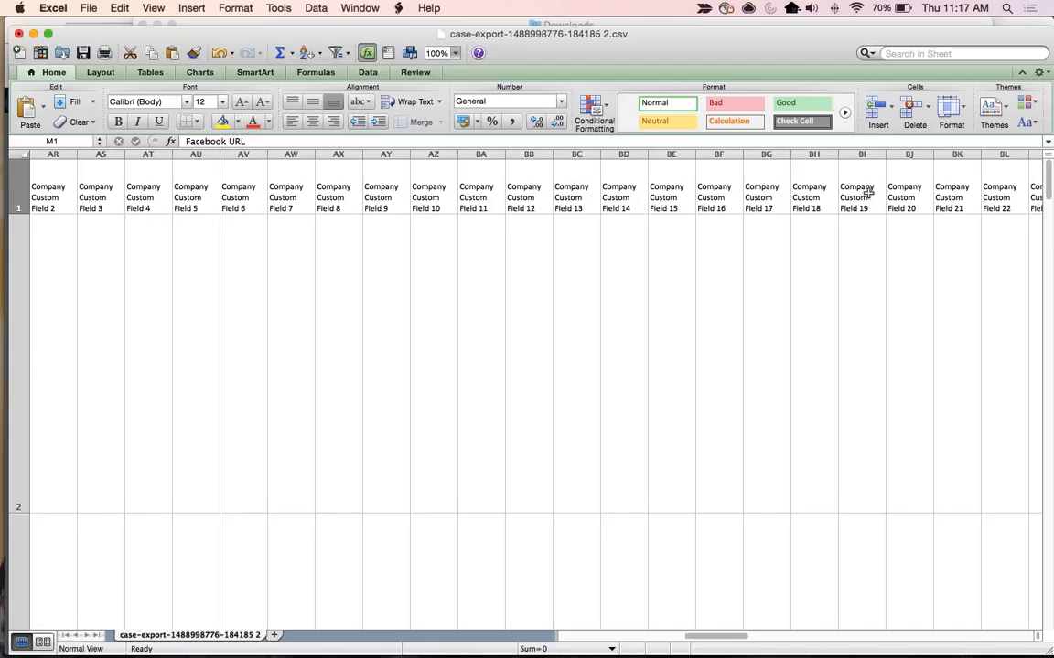
scroll(867, 192, "down", 3)
scroll(867, 192, "left", 5)
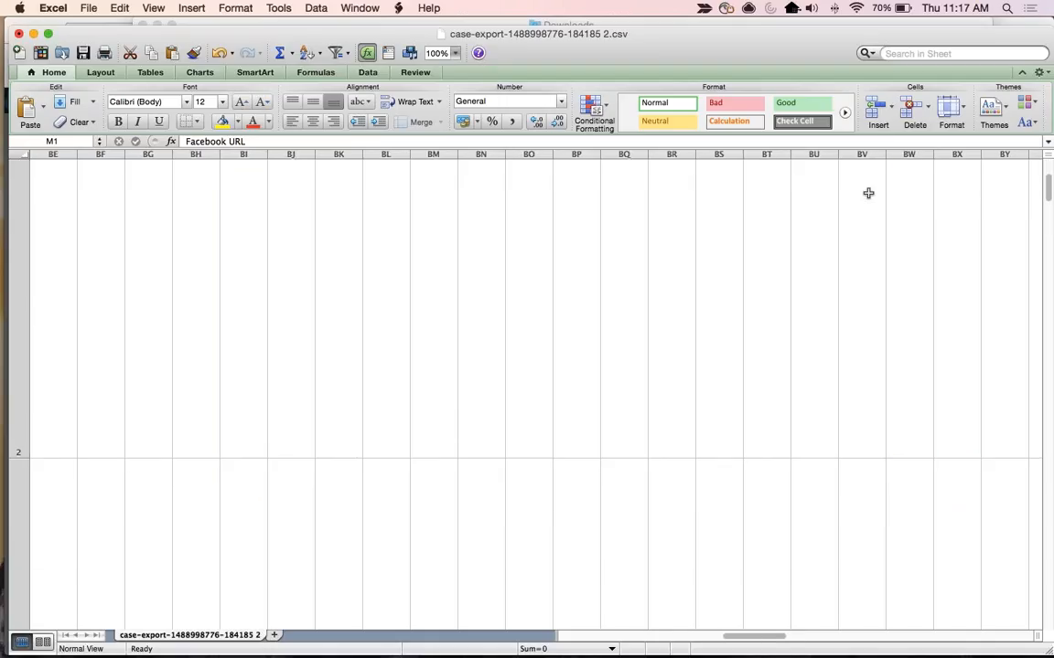
left_click(866, 190)
key("Up")
key("Right")
key("Right")
key("Right")
key("Right")
key("Right")
key("Right")
key("Right")
key("Right")
key("Right")
key("Right")
key("Right")
key("Right")
key("Right")
key("Right")
key("Right")
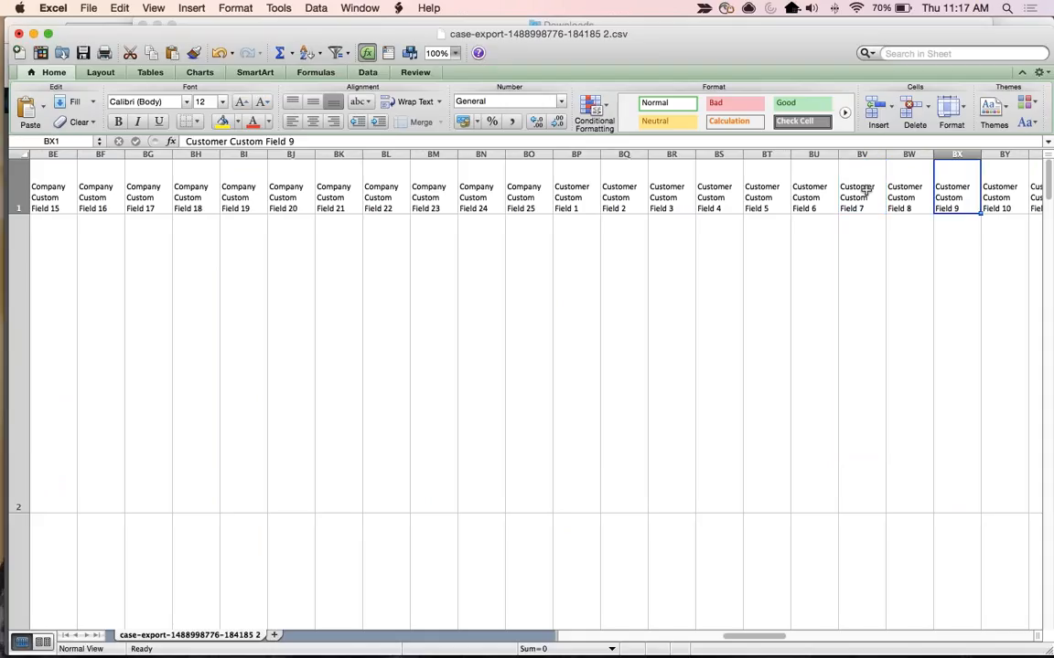
Move along to the case custom field headers and highlight Case Custom Fields 1 to 3.
key("Right")
key("Right")
key("Right")
key("Right")
key("Right")
key("Right")
key("Right")
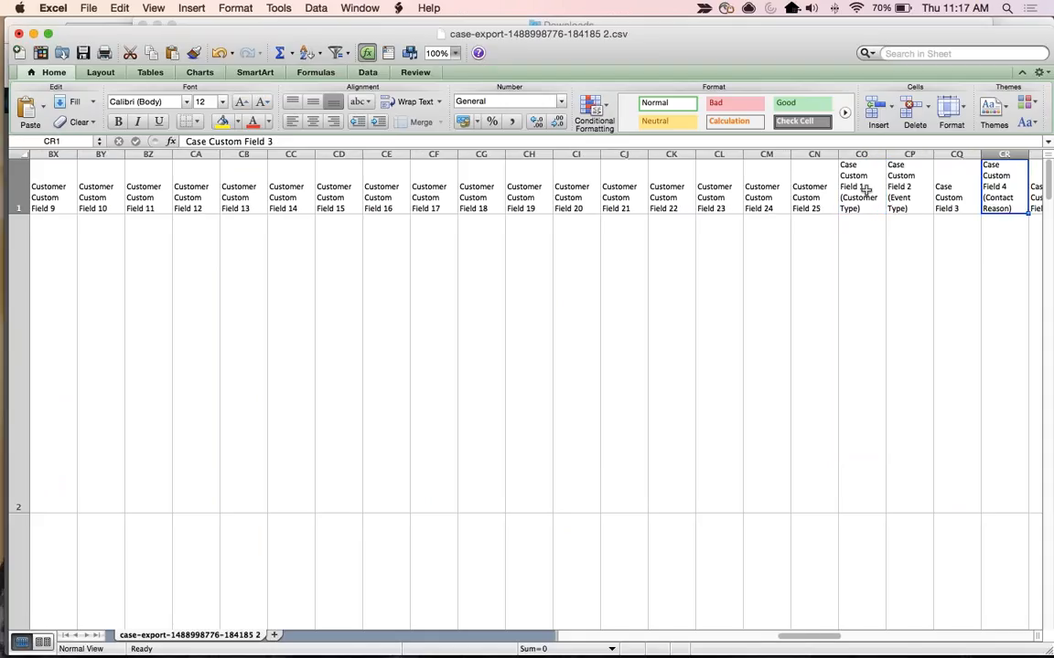
key("Left")
key("Left")
key("Left")
key("shift+Right")
key("shift+Right")
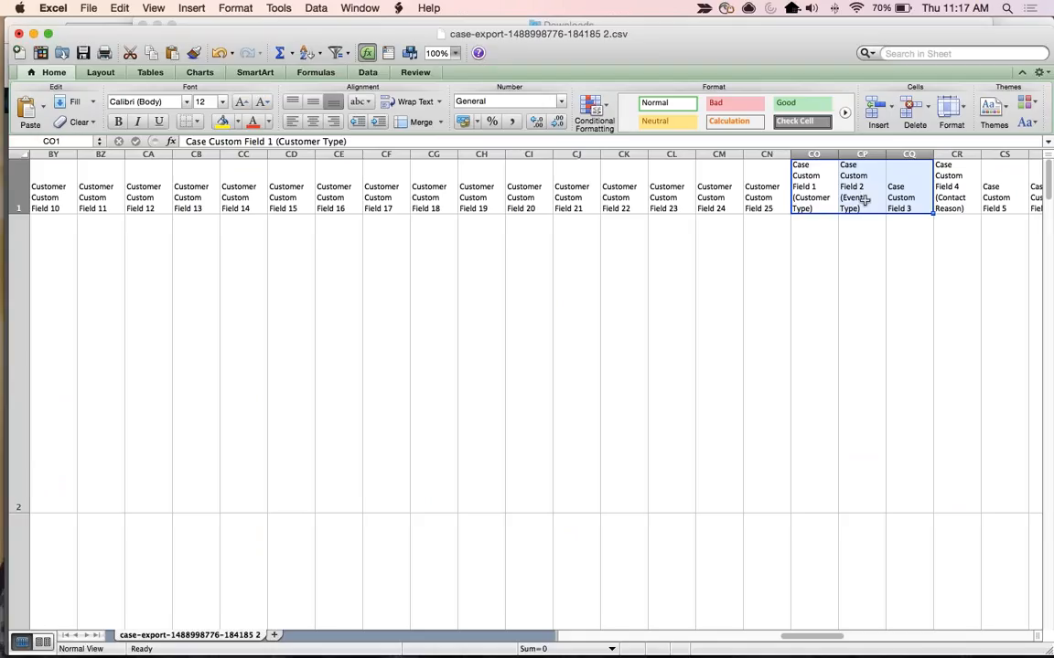
Return to cell A1, close the exported CSV without saving the changes, and close the Downloads window.
key("ctrl+Home")
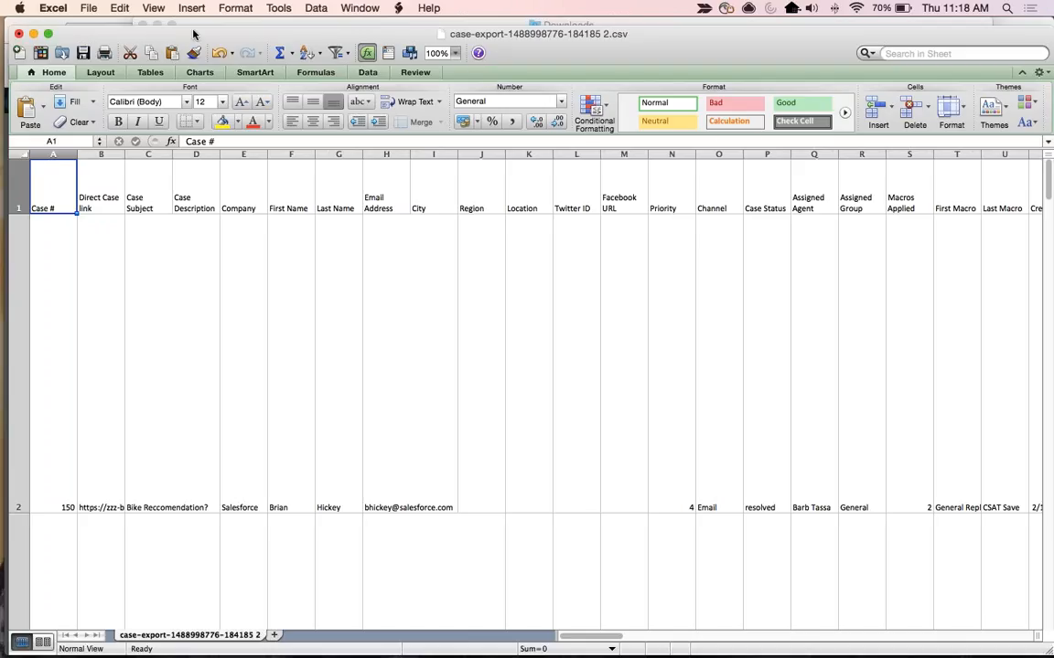
left_click(19, 33)
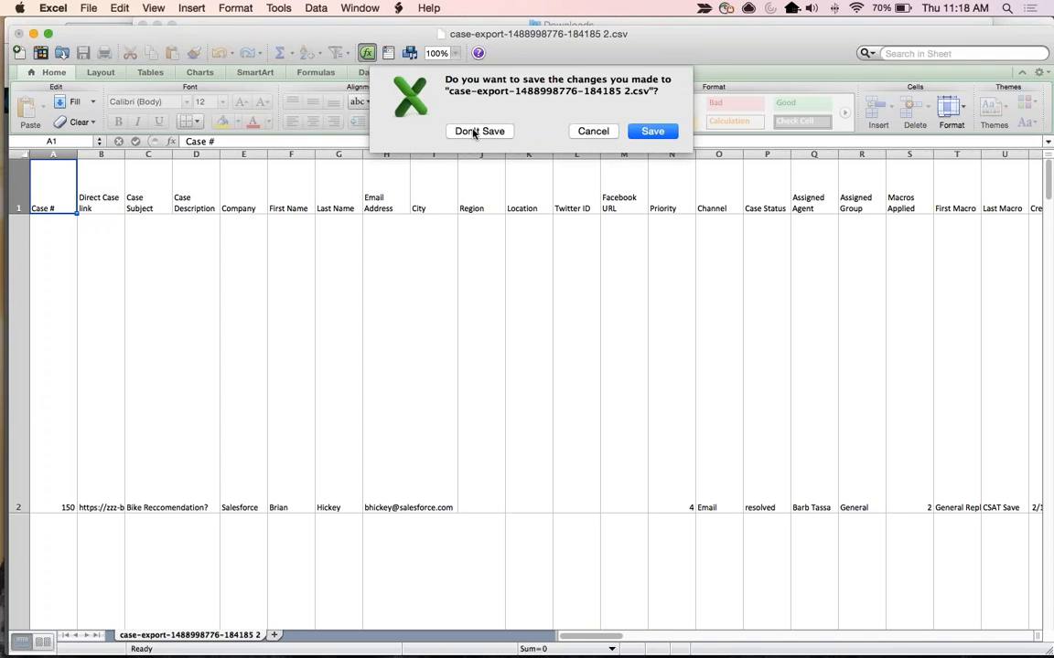
left_click(473, 133)
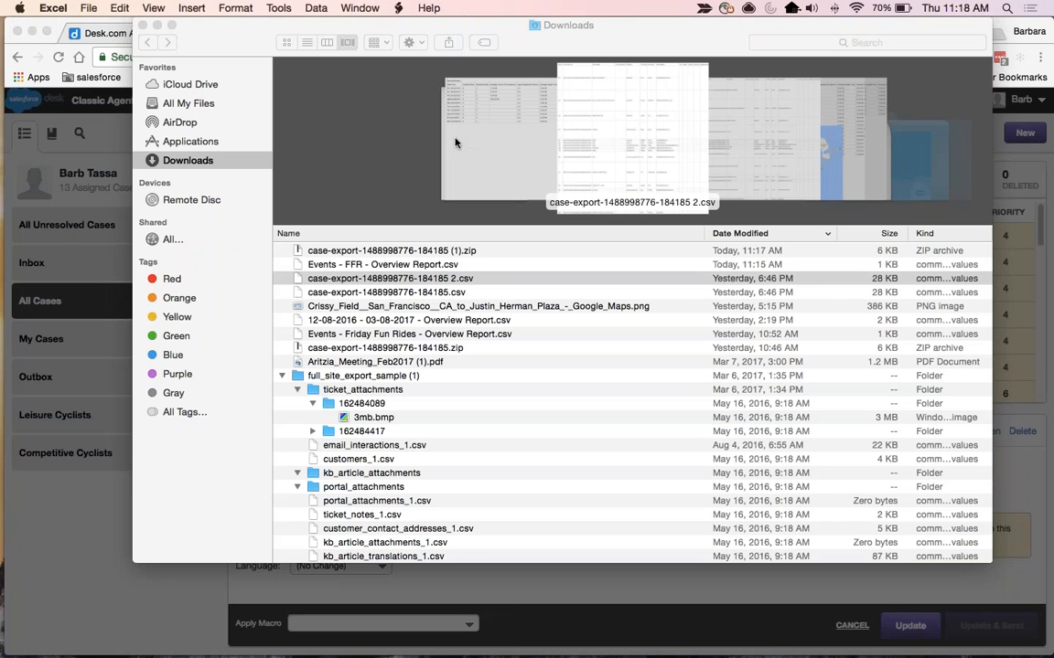
left_click(205, 44)
left_click(142, 25)
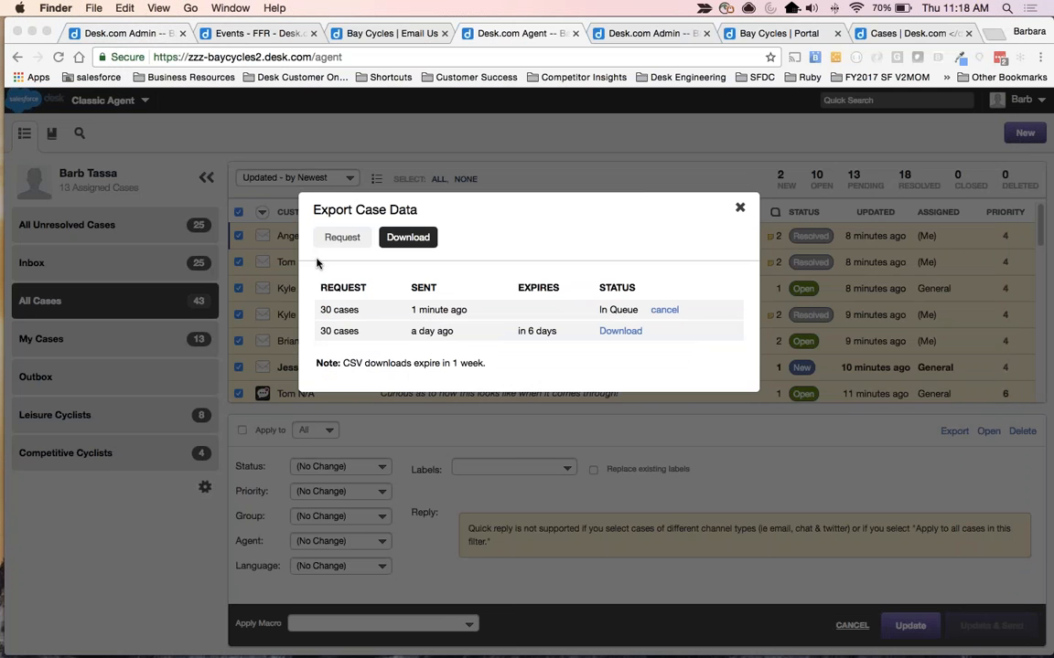
Dismiss the Export Case Data dialog and close the Classic Agent browser tab.
left_click(740, 209)
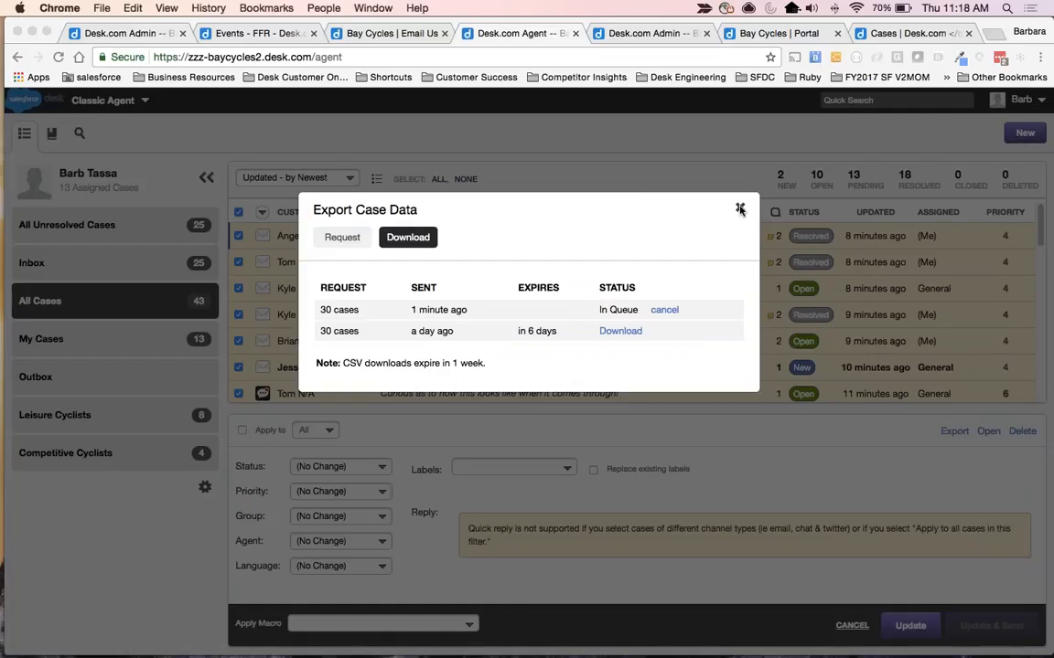
left_click(739, 208)
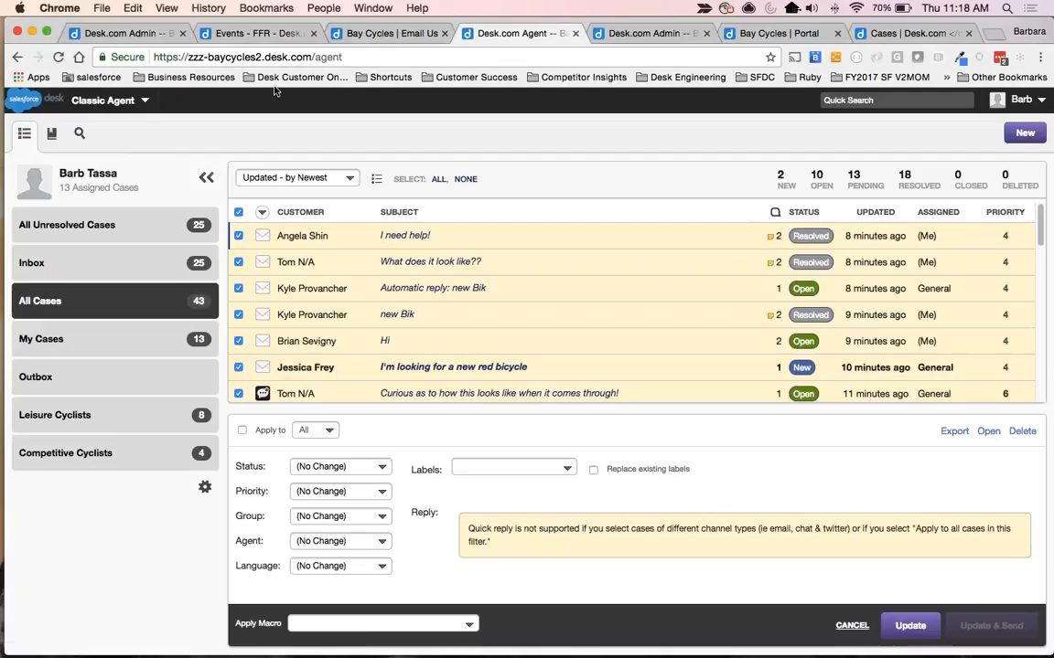
left_click(106, 33)
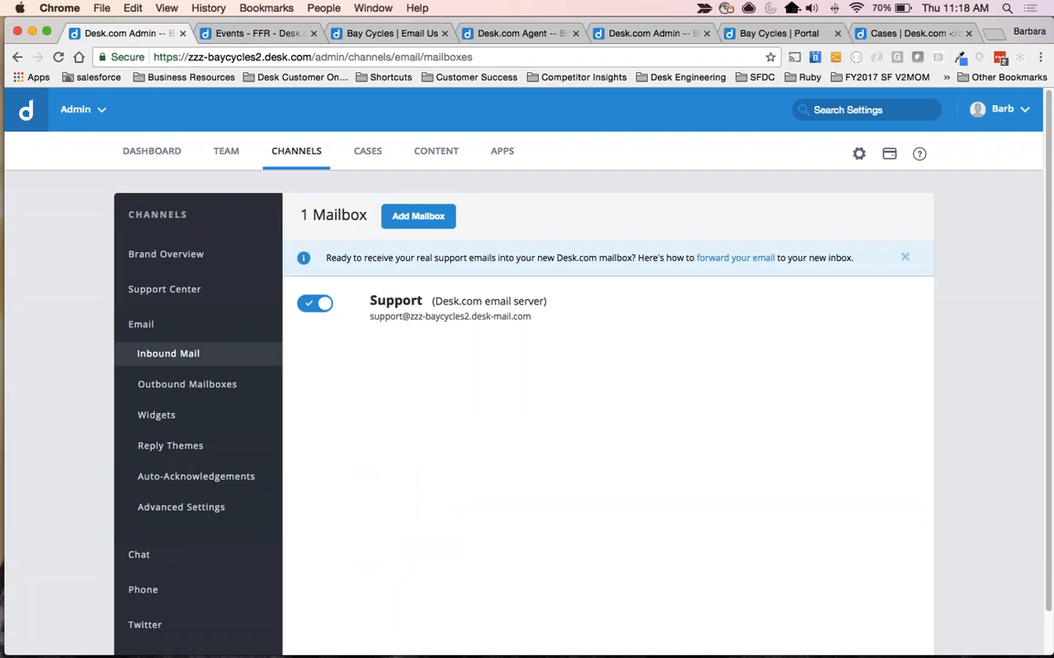
left_click(503, 35)
key("super+w")
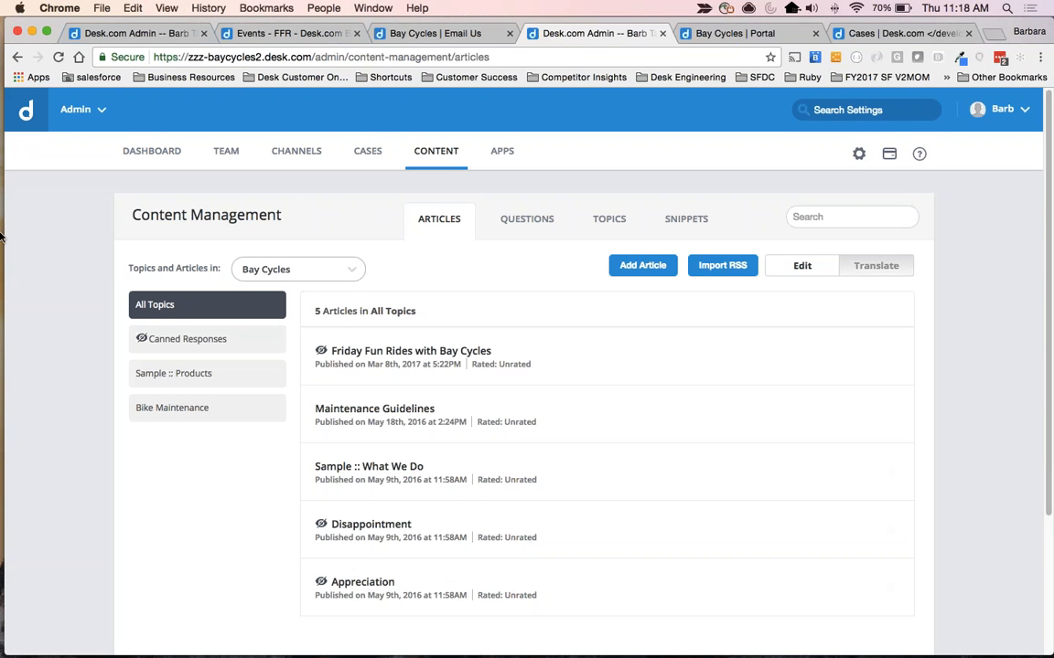
Switch from the Desk.com admin site to the Admin II Advanced Webinar presentation in Google Slides and widen its window.
left_click(124, 35)
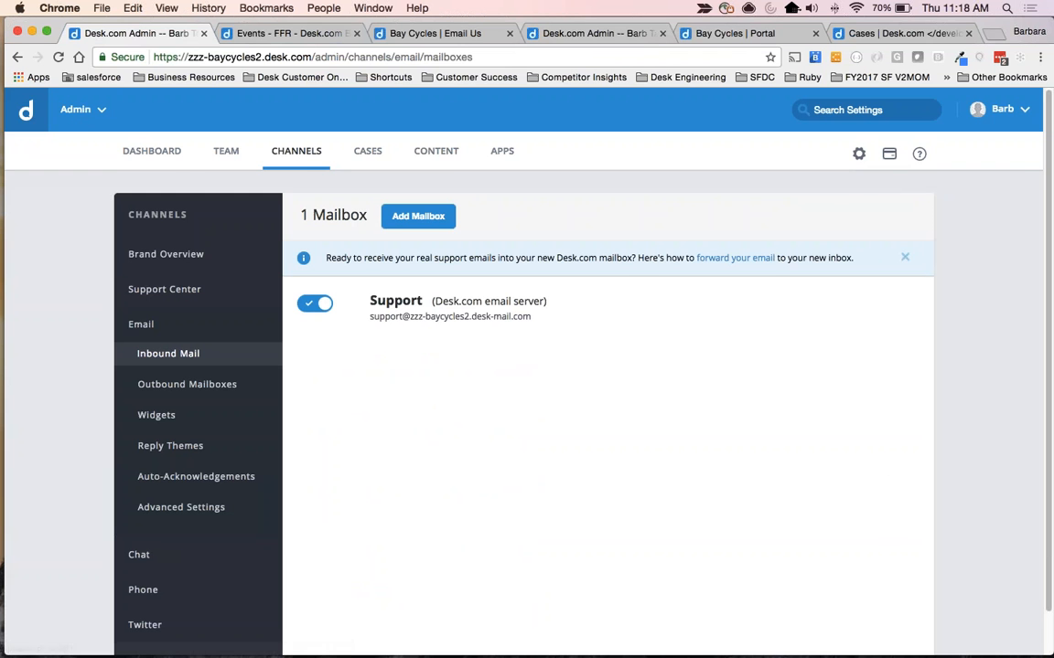
key("super+grave")
key("super+grave")
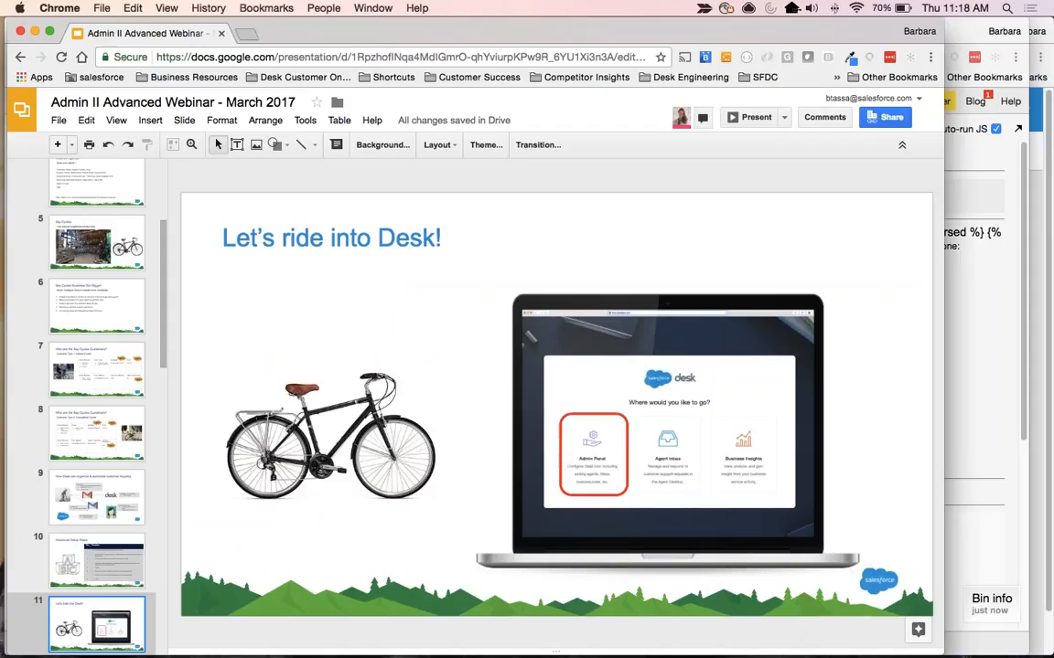
left_click_drag(944, 394, 1043, 394)
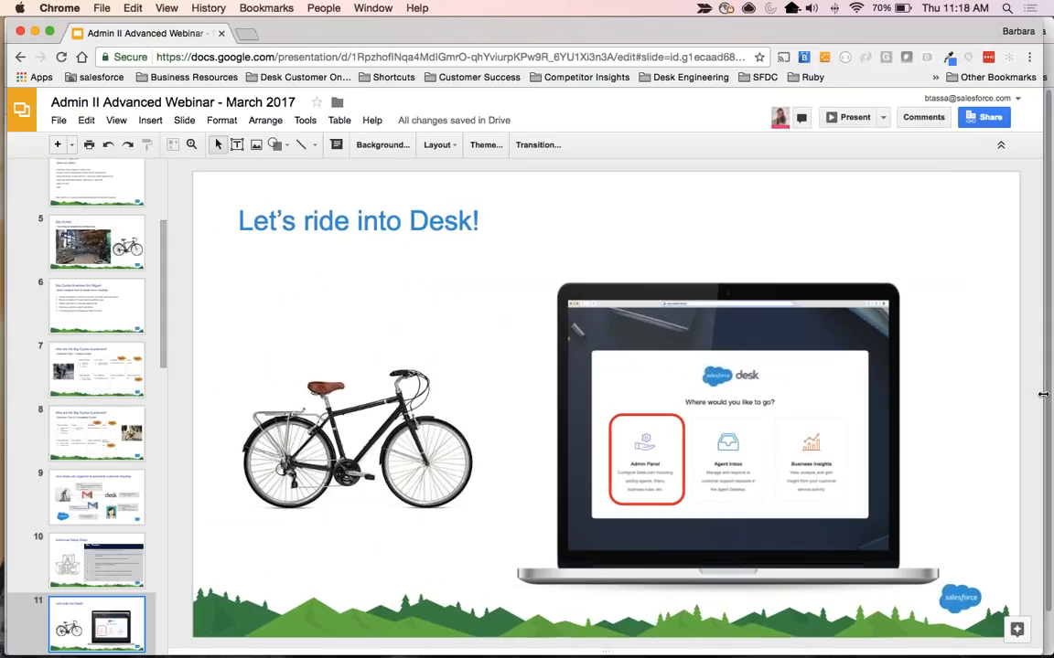
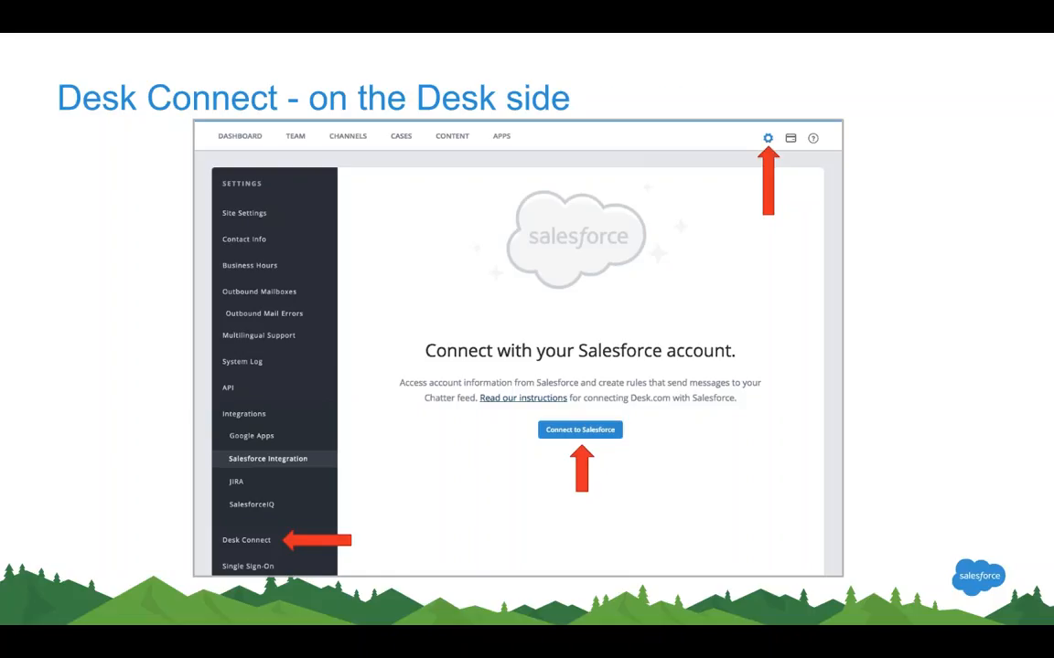
Advance to the Desk Connect completed setup slide, exit the slideshow and switch to the Desk.com admin window.
key("Right")
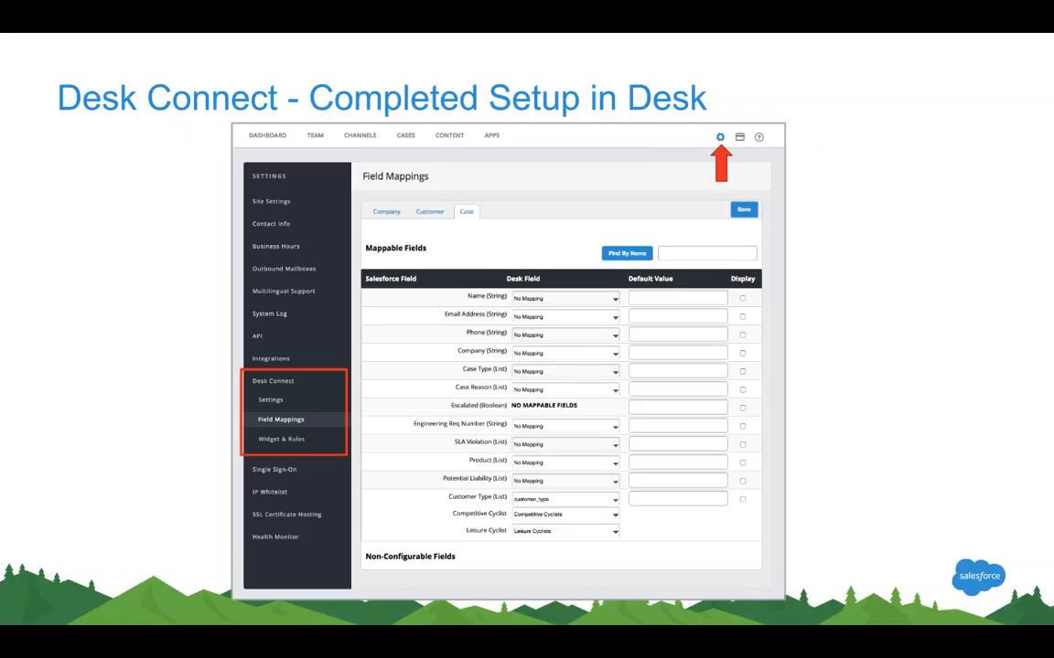
key("Escape")
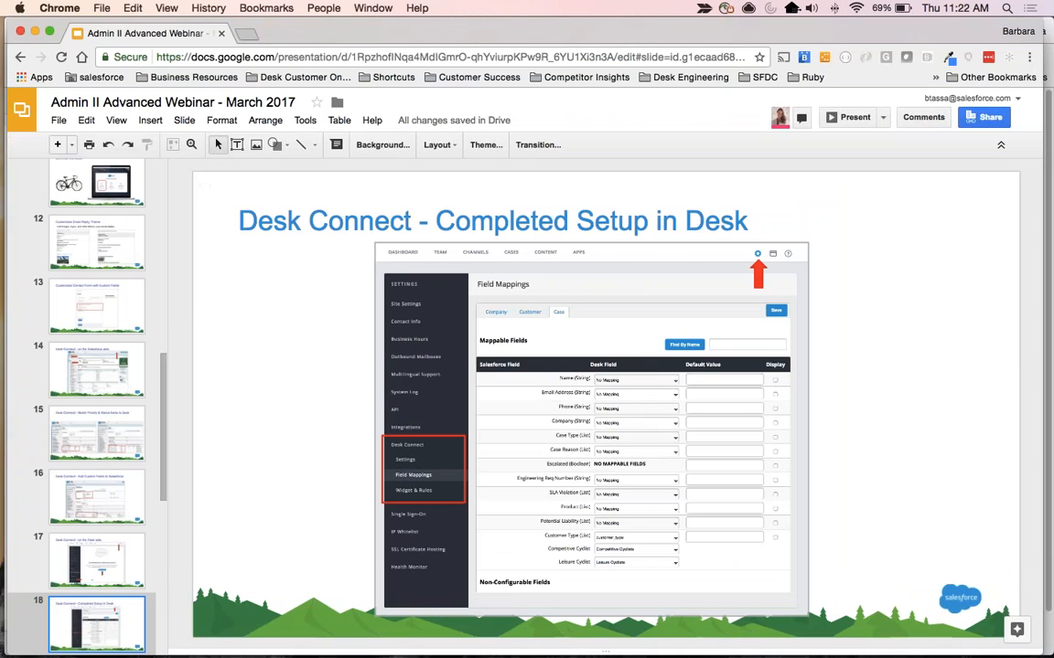
key("super+grave")
key("super+grave")
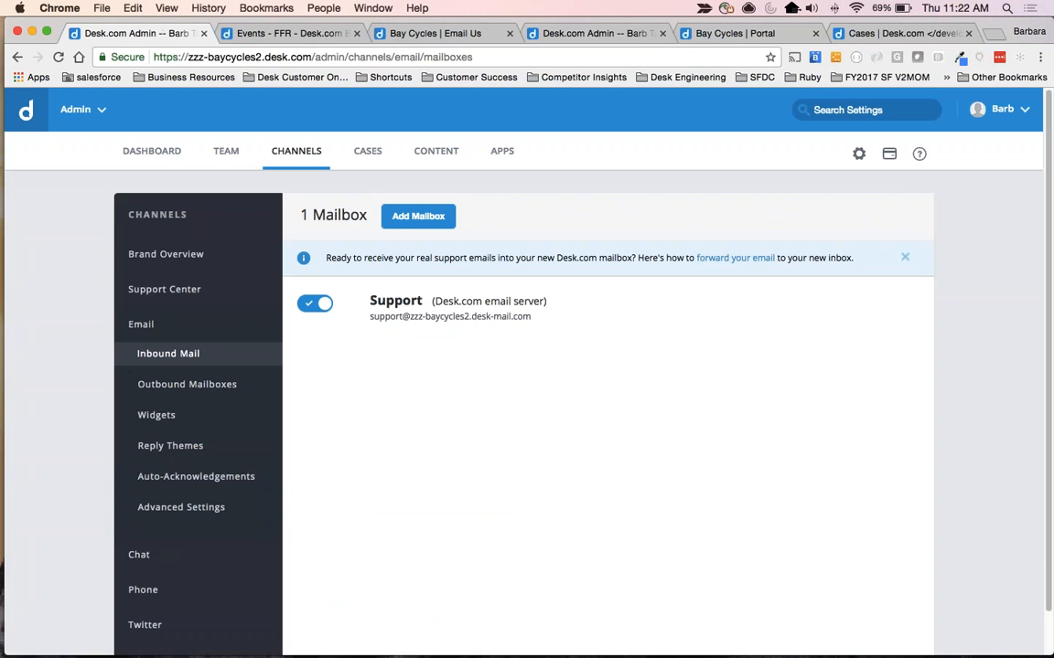
Open the Desk Connect page in the Desk.com admin settings.
left_click(859, 154)
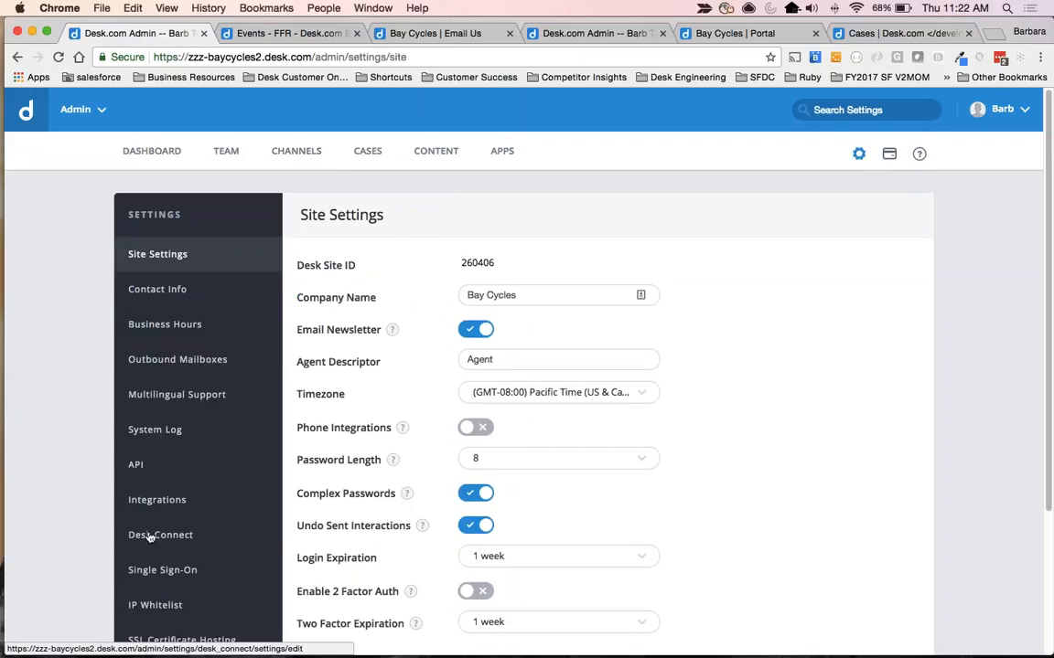
scroll(146, 536, "down", 2)
left_click(151, 474)
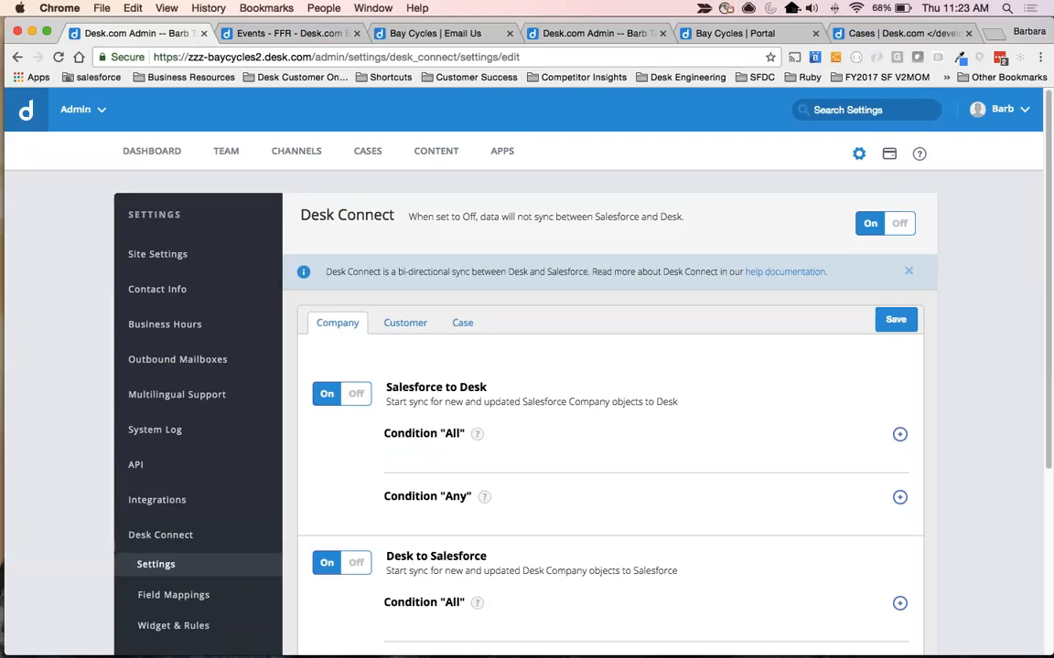
Look through the Desk Connect sync settings for Company, Customer and Case objects.
scroll(344, 286, "down", 2)
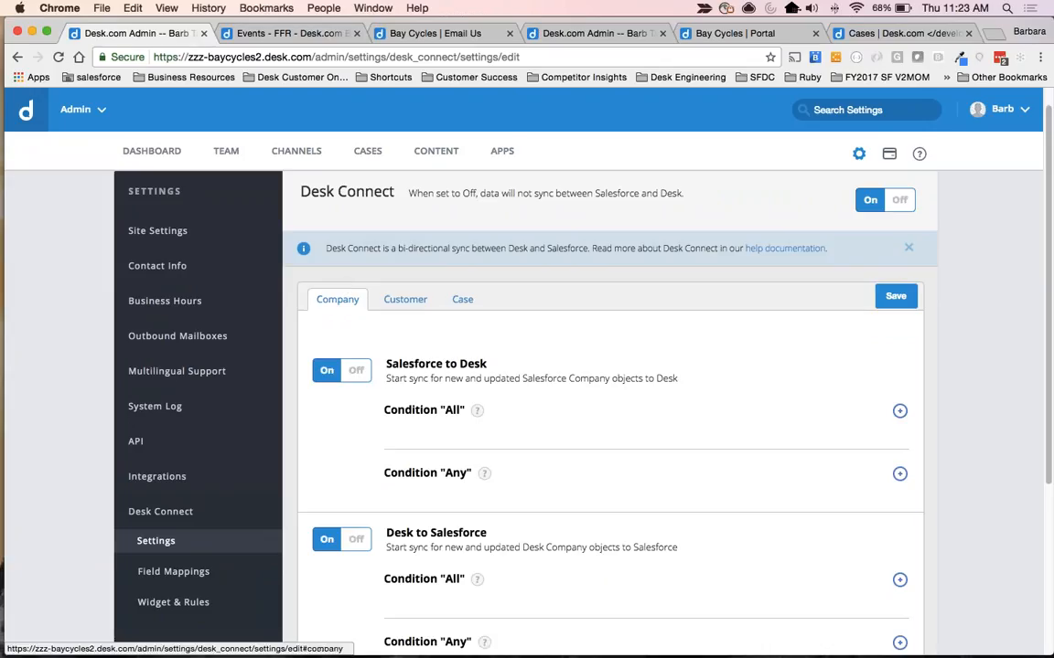
left_click(410, 304)
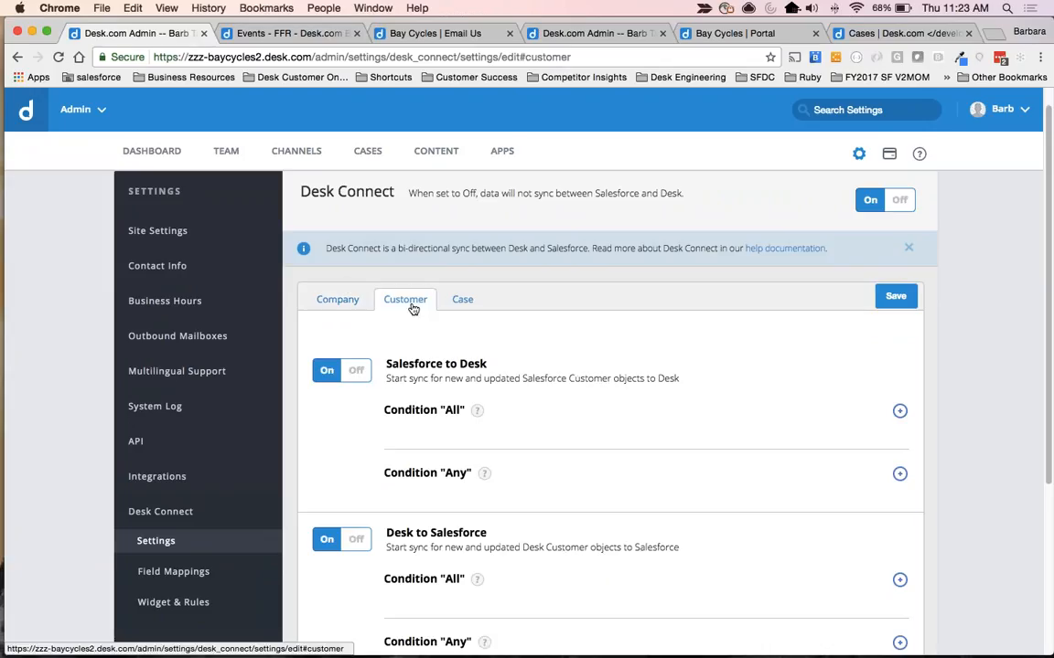
left_click(461, 300)
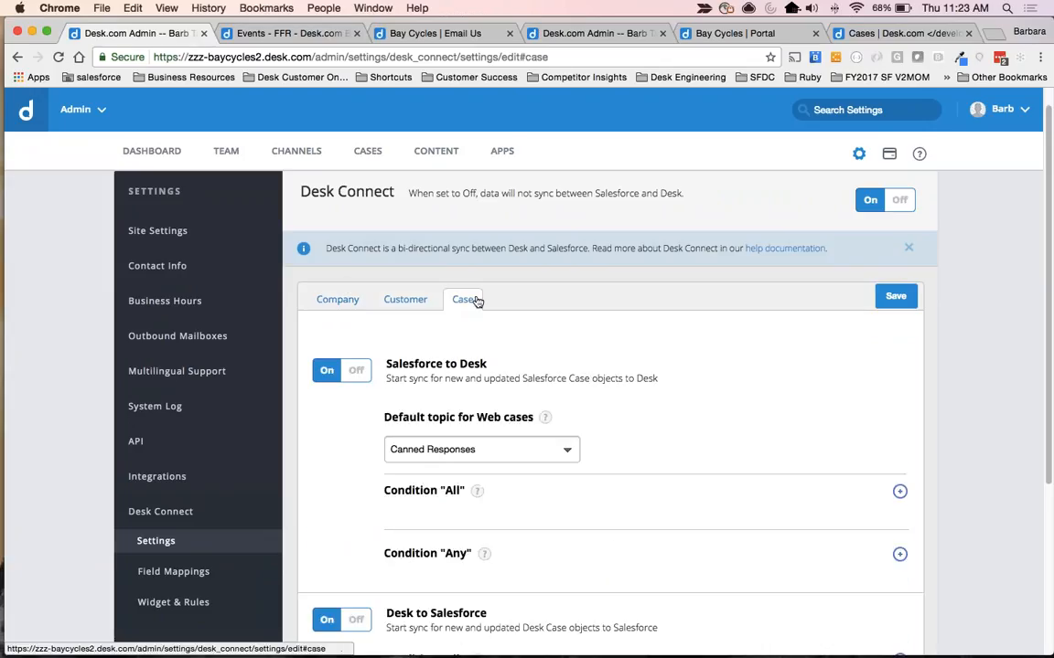
Open the Desk Connect field mappings and highlight the Salesforce Field and Desk Field column headings.
left_click(151, 573)
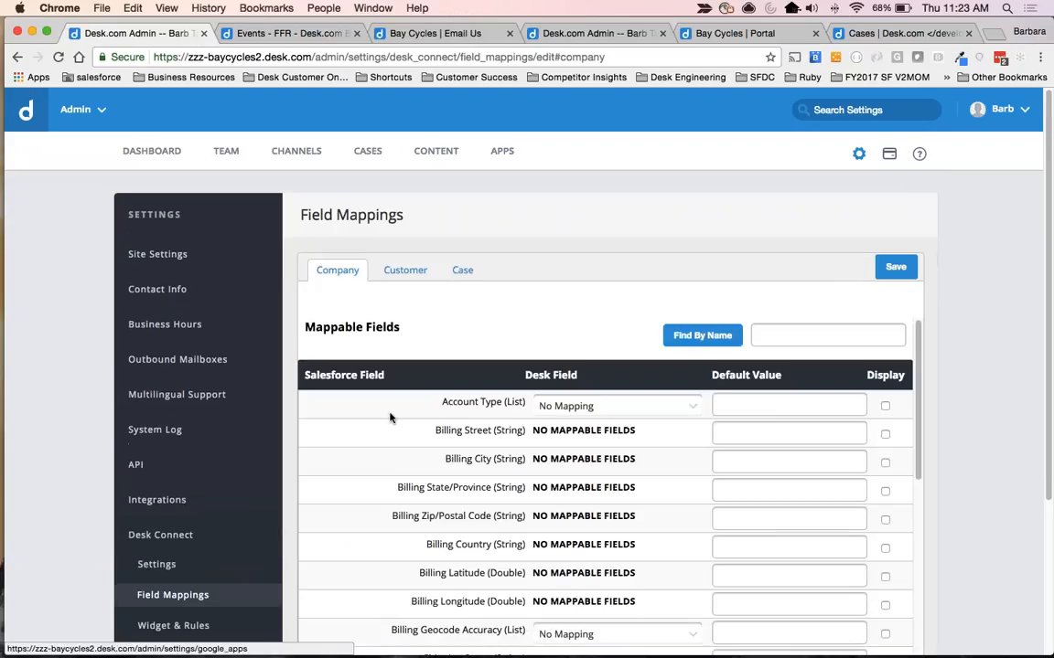
scroll(384, 550, "down", 2)
scroll(384, 551, "up", 2)
left_click_drag(310, 371, 385, 371)
left_click_drag(533, 372, 577, 371)
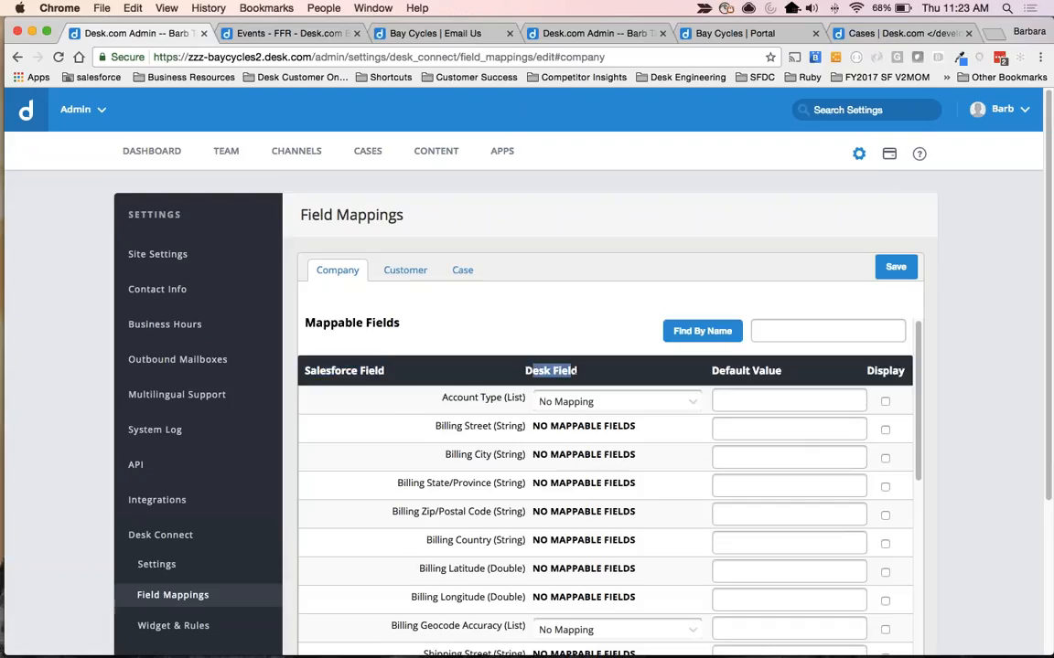
Show the Case field mappings and examine both the mappable and non-configurable fields, including status, case origin and priority.
scroll(407, 485, "down", 3)
scroll(407, 484, "up", 3)
left_click(461, 274)
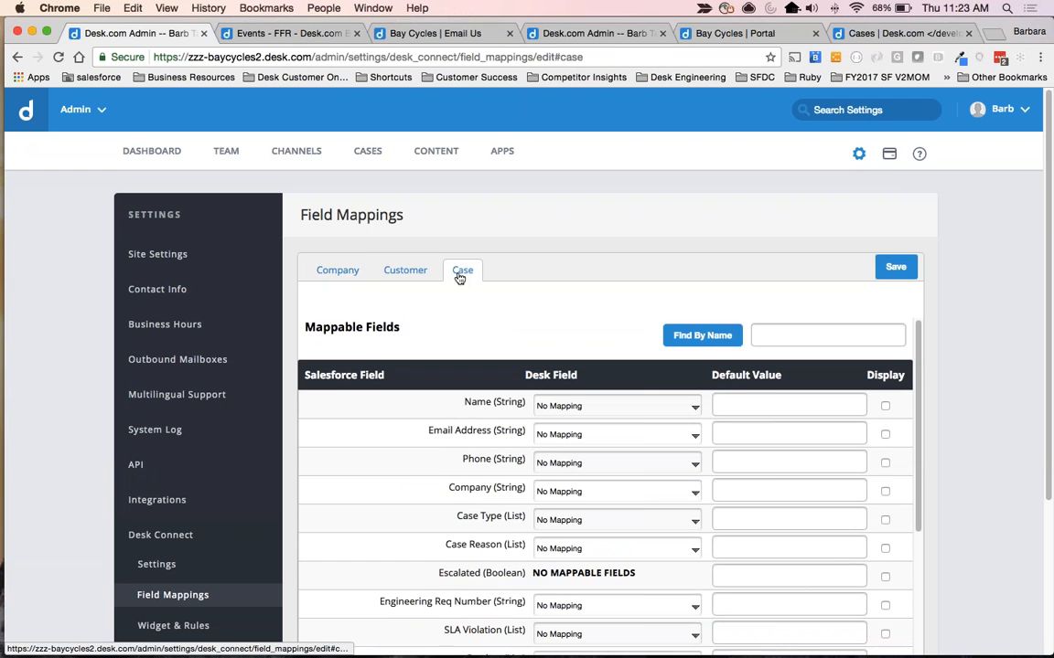
scroll(604, 475, "down", 10)
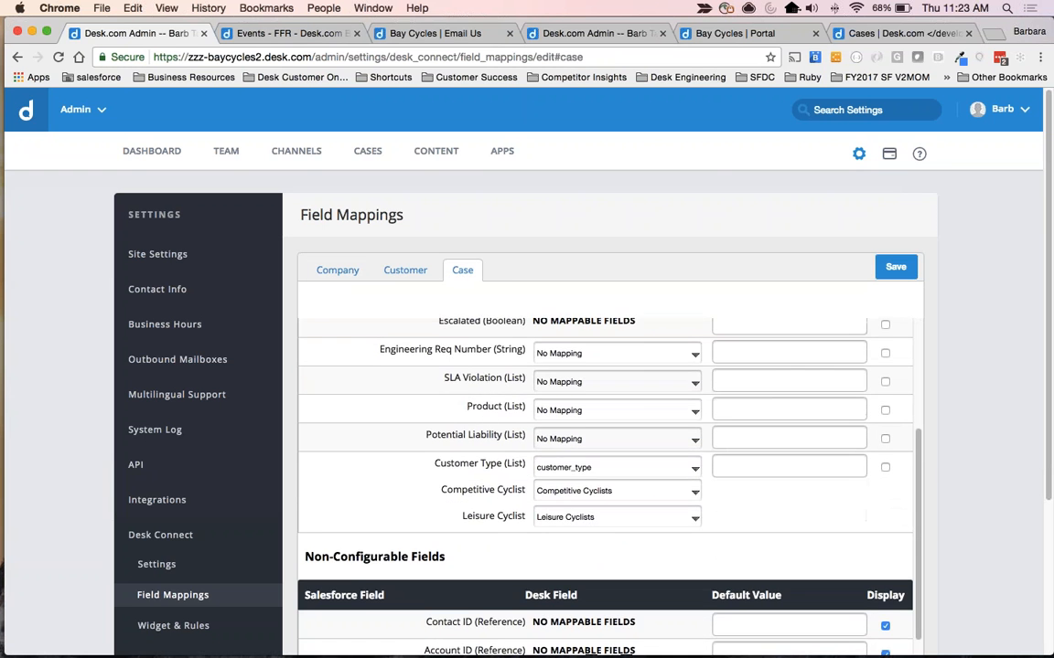
scroll(603, 439, "down", 5)
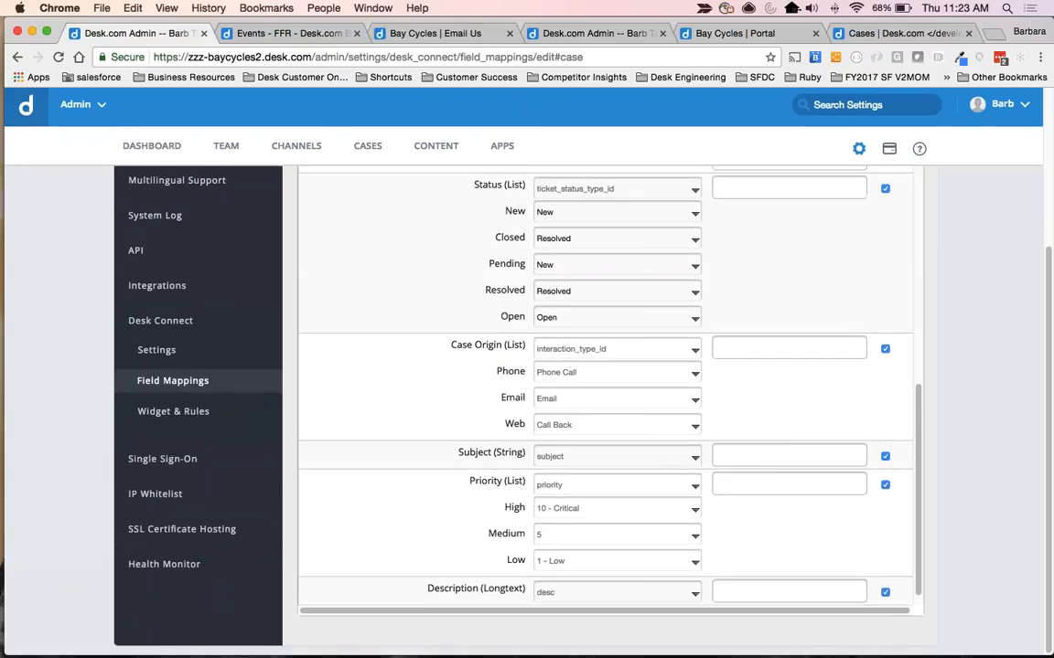
scroll(603, 439, "up", 1)
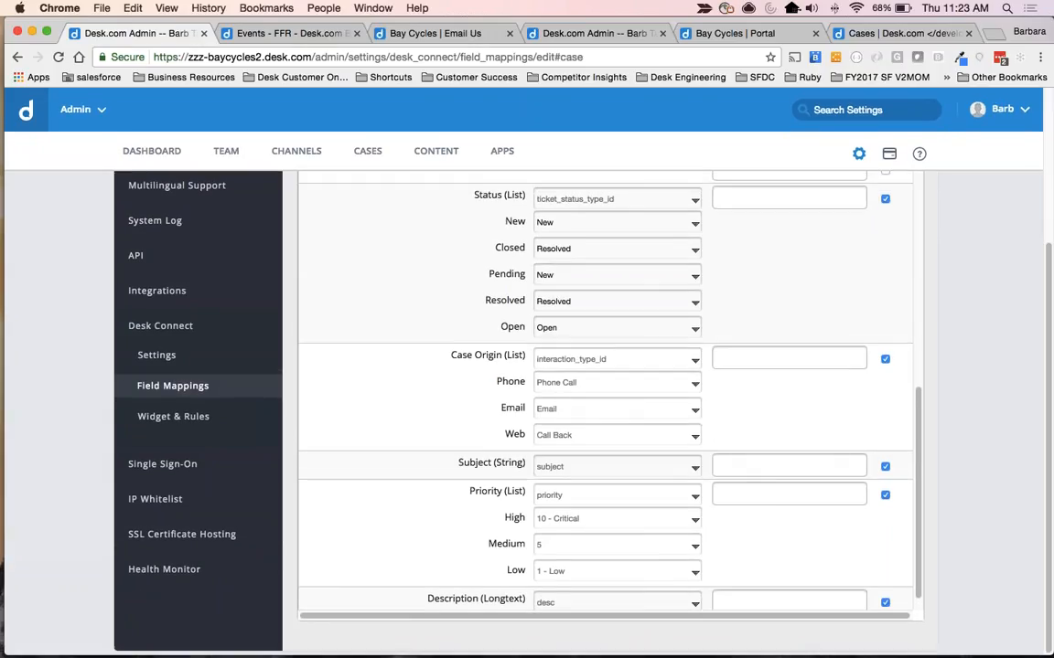
scroll(604, 393, "up", 6)
scroll(604, 393, "up", 15)
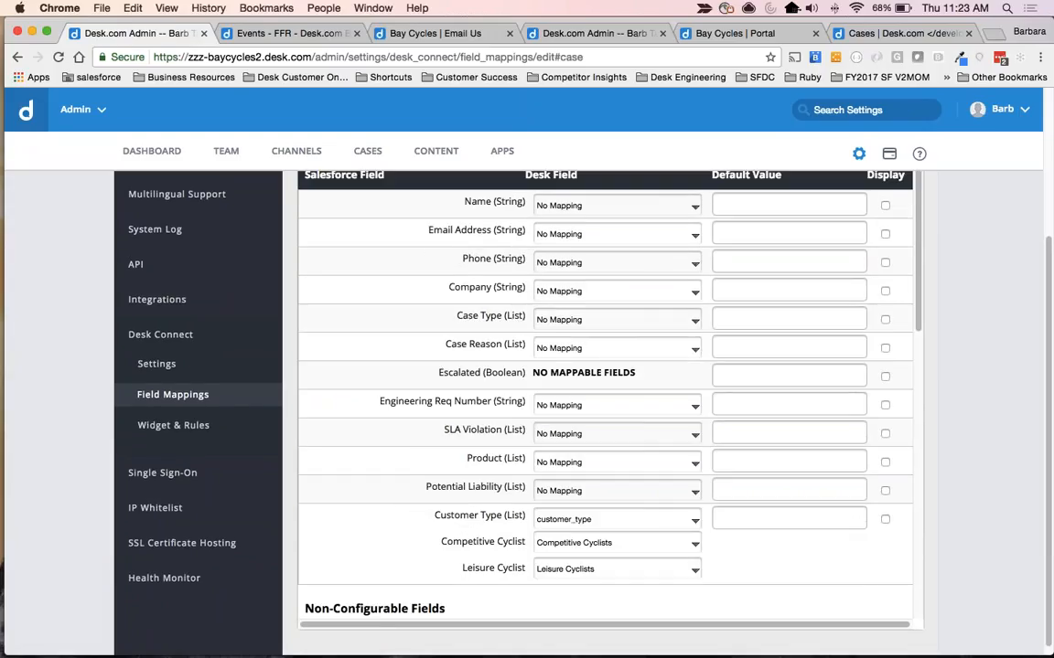
Highlight the Customer Type and Competitive Cyclist labels, then view the mapping choices for Competitive Cyclist and Leisure Cyclist without changing them.
left_click_drag(433, 515, 506, 516)
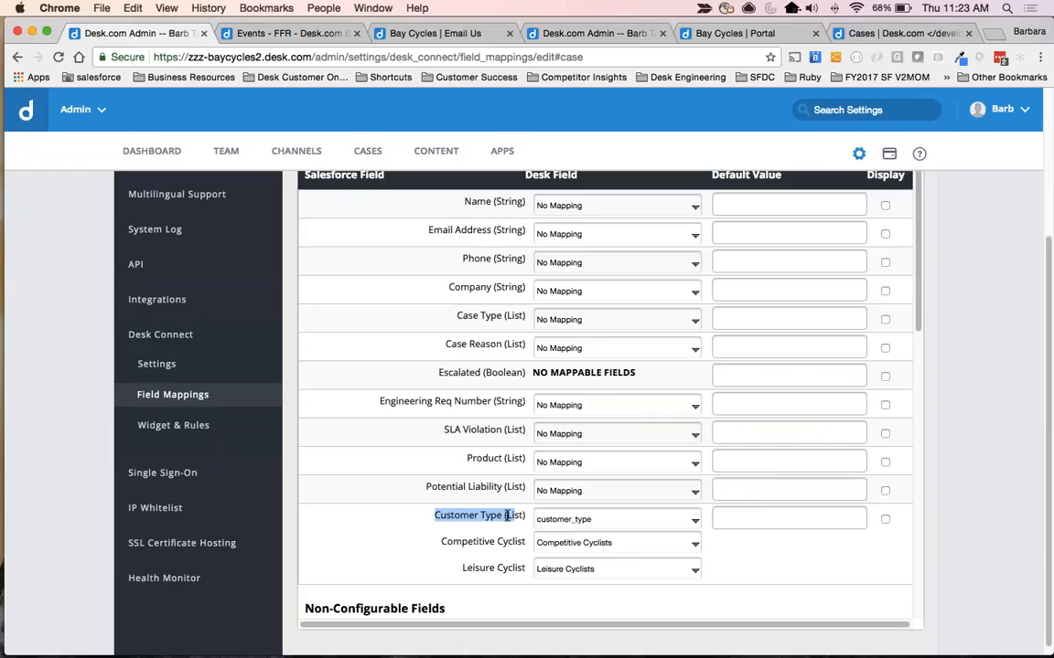
left_click_drag(441, 542, 508, 541)
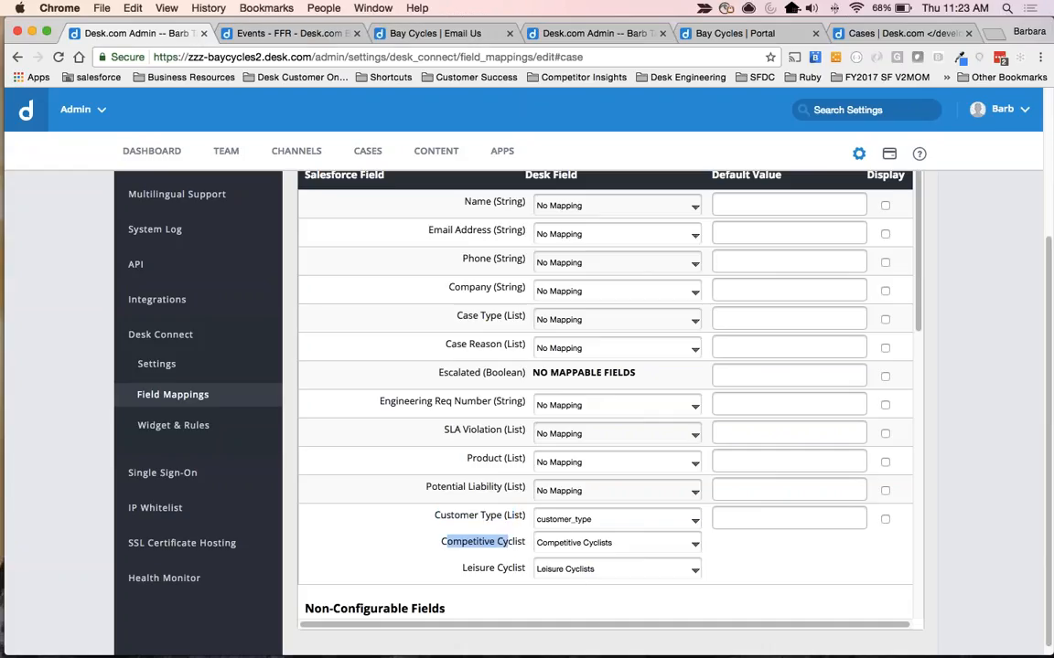
left_click(591, 546)
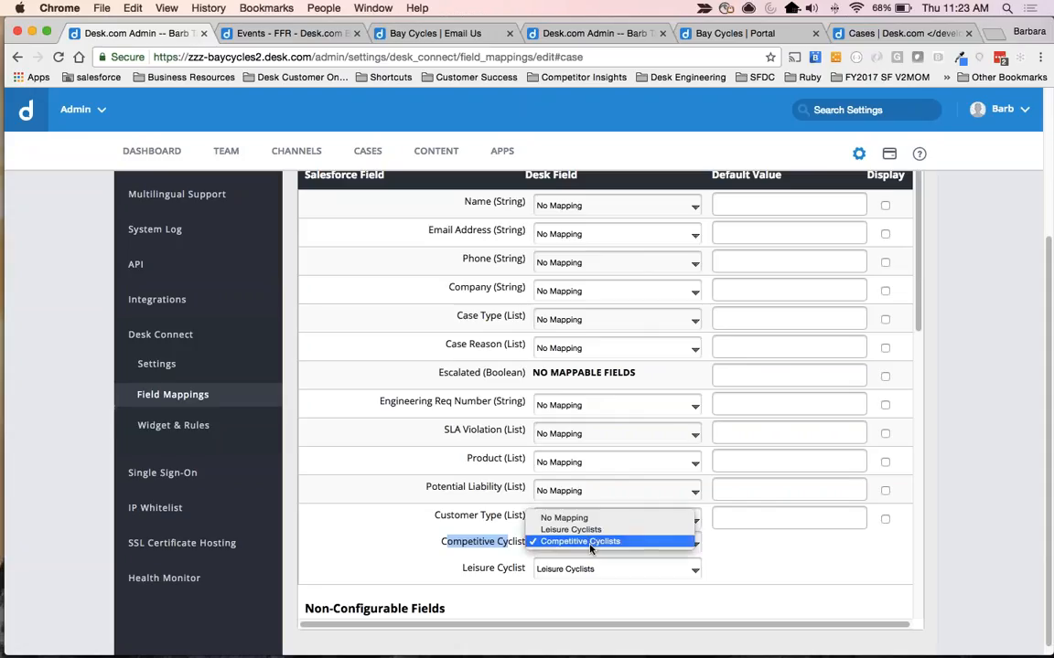
left_click(591, 546)
left_click(601, 569)
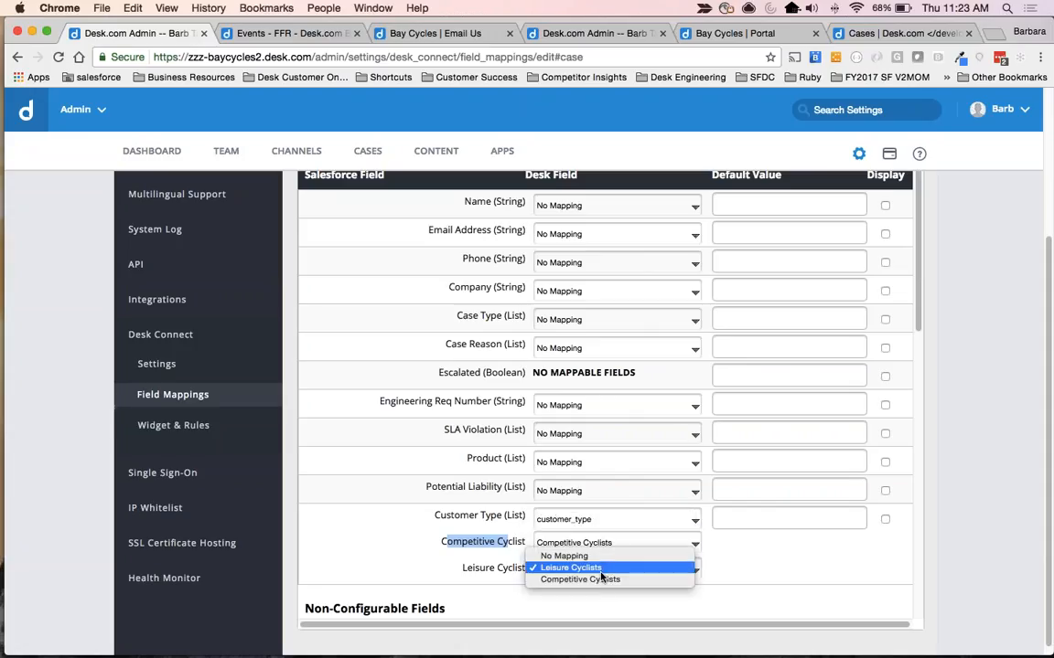
left_click(609, 578)
left_click(769, 569)
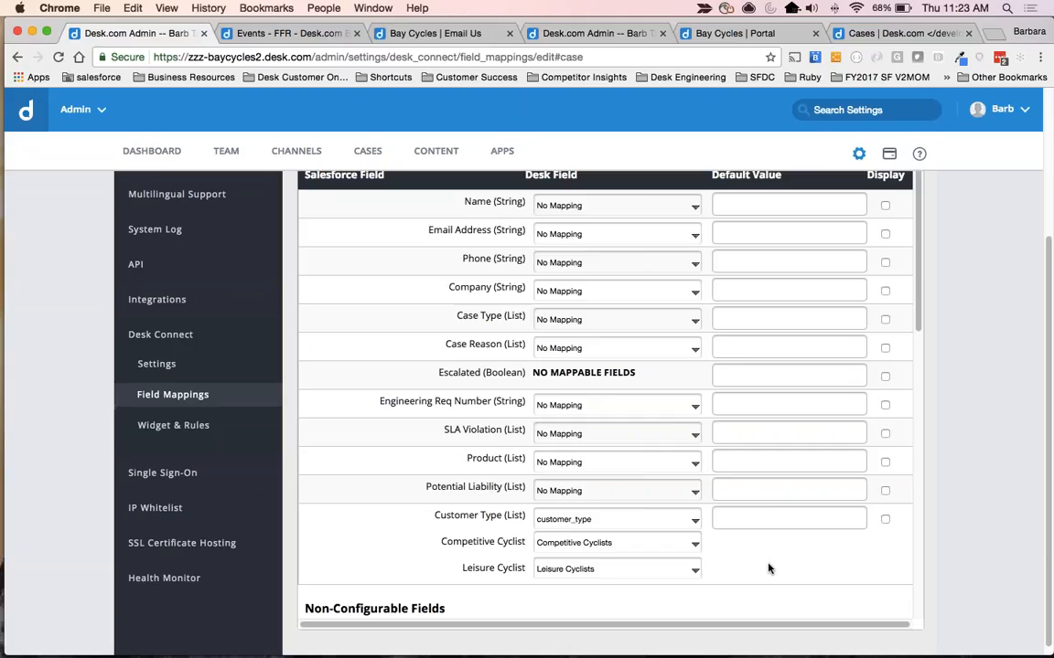
Return to the Desk Connect sync settings and show the options for Case objects.
scroll(769, 569, "up", 4)
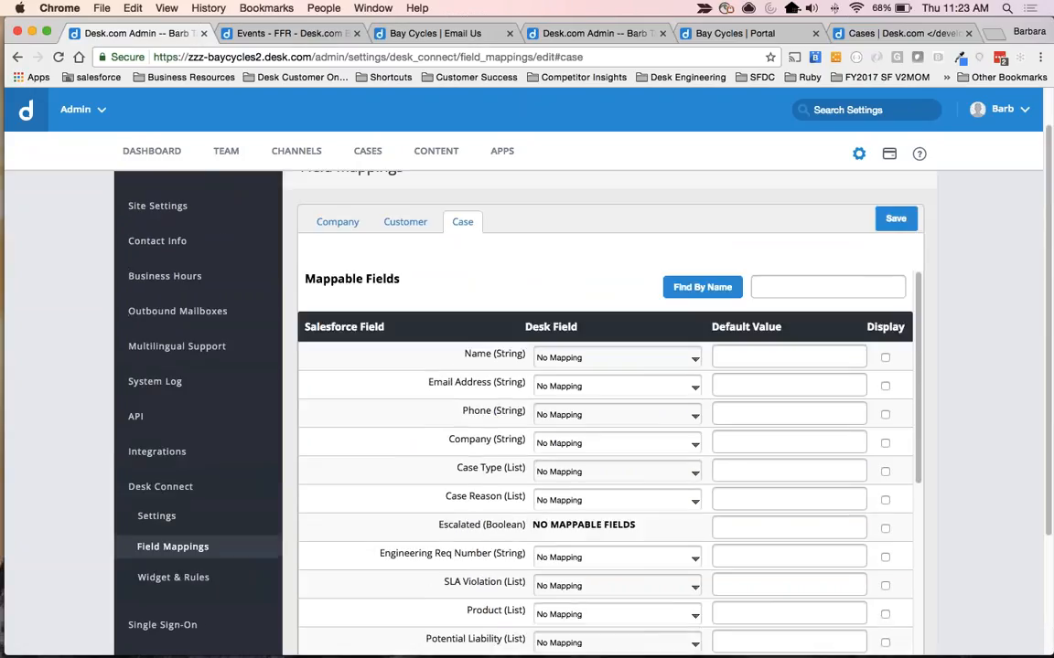
left_click(168, 519)
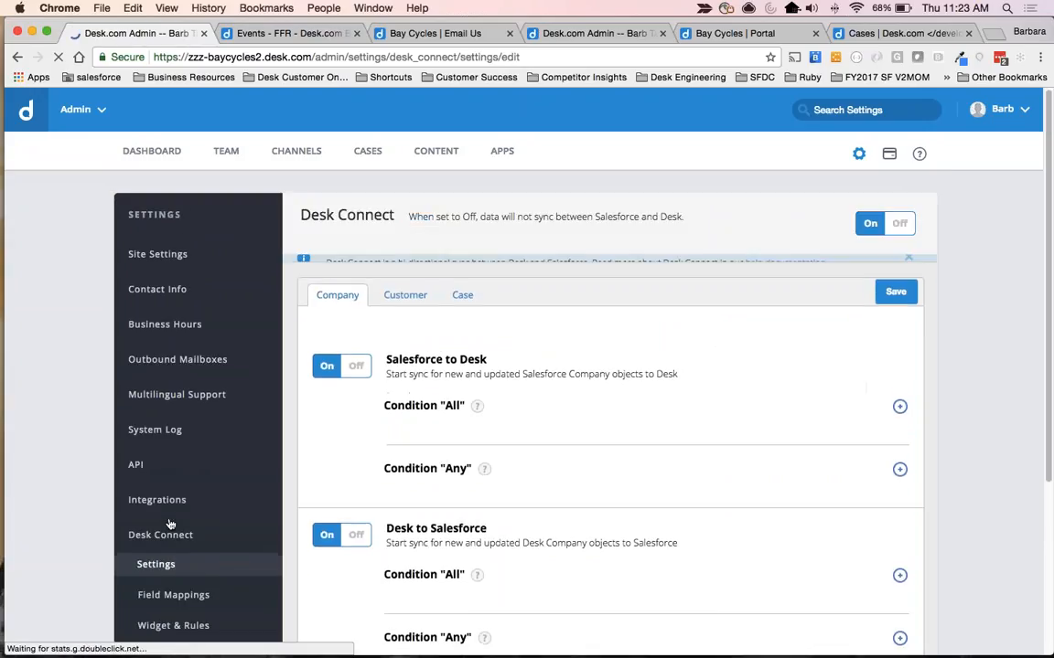
scroll(524, 384, "down", 1)
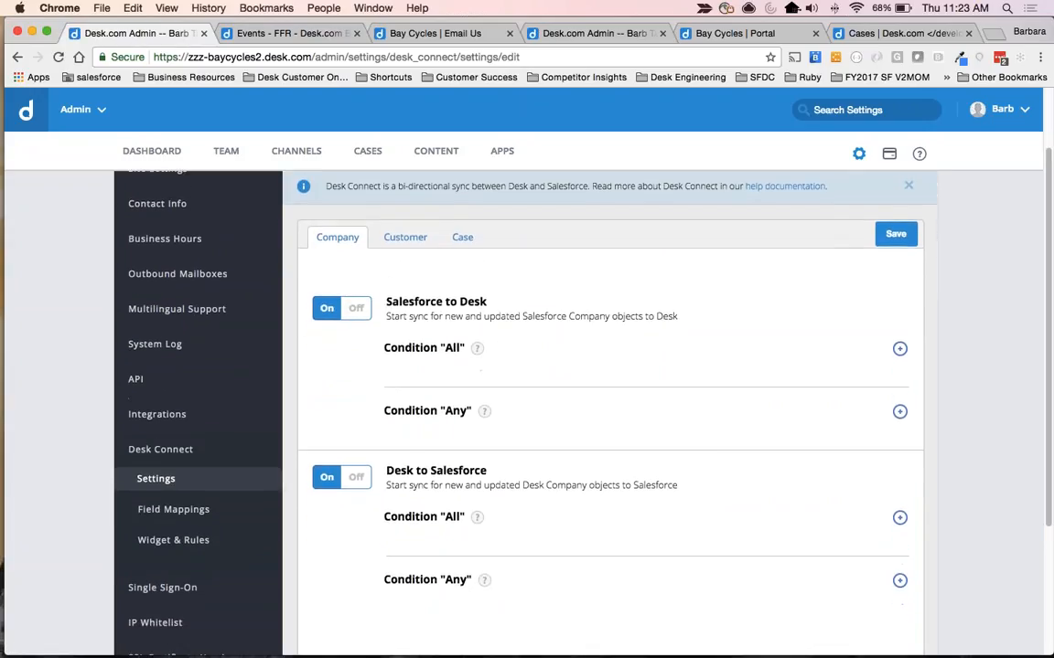
left_click(459, 243)
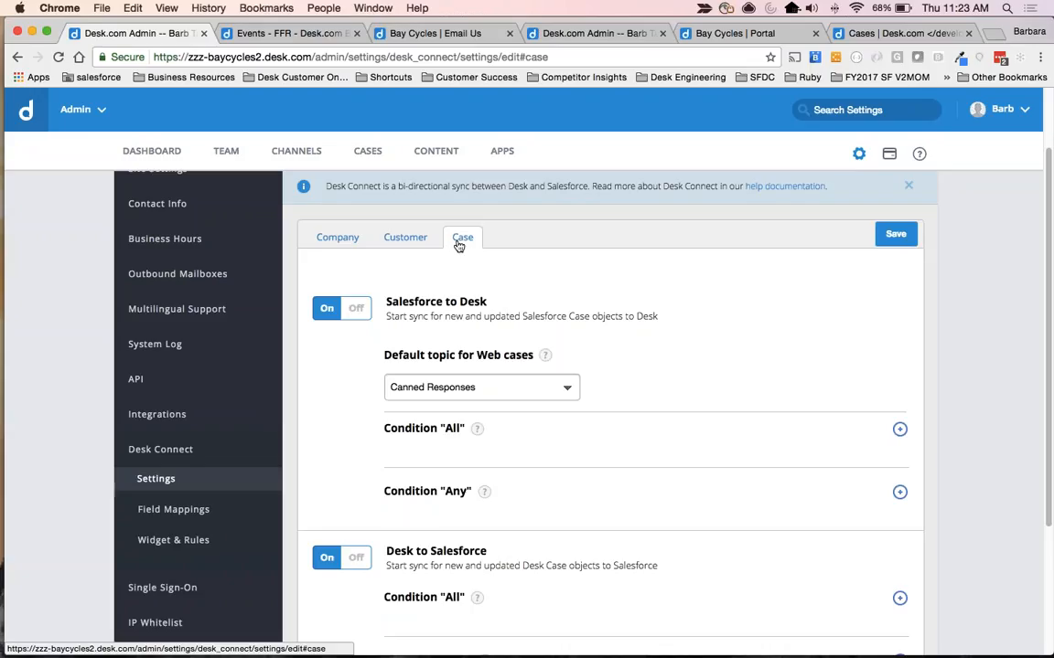
Turn off the Salesforce to Desk sync for cases and highlight its heading.
left_click_drag(397, 301, 495, 300)
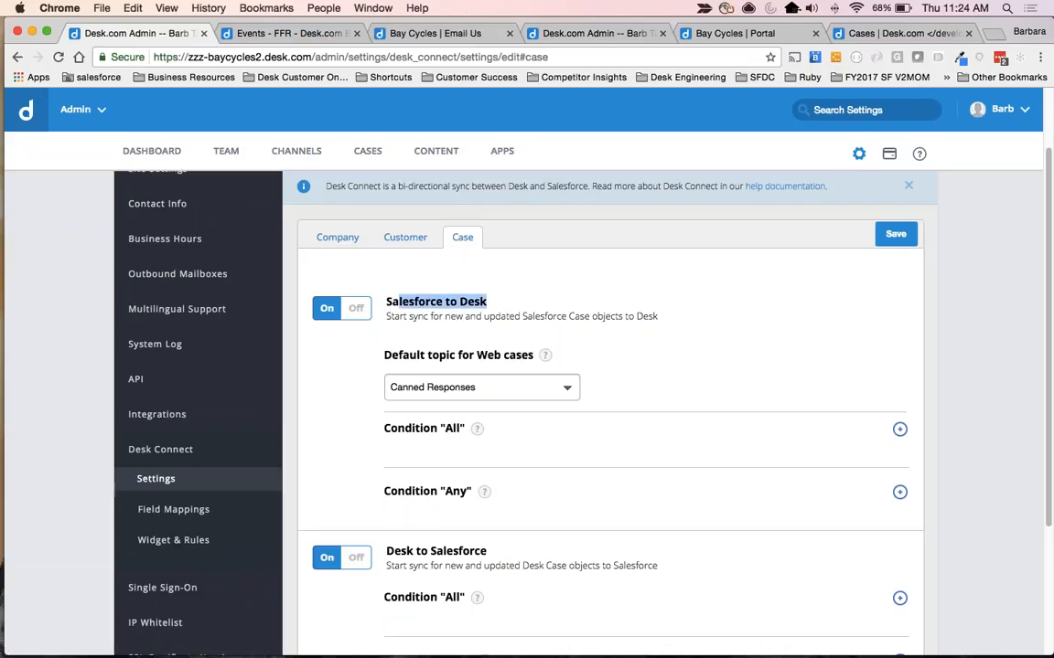
left_click(357, 310)
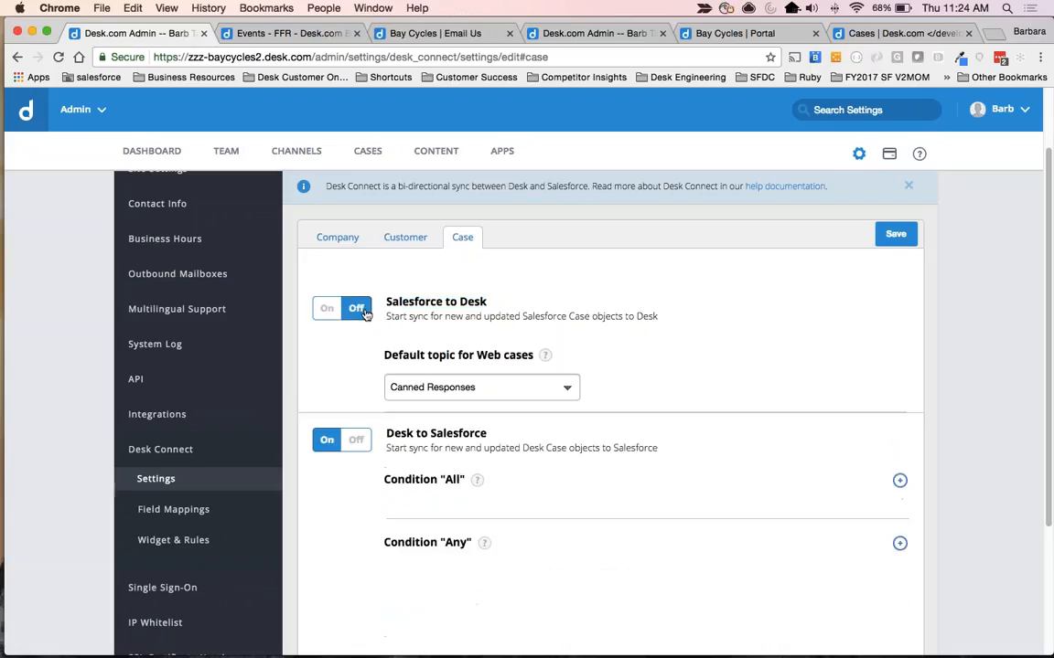
left_click_drag(385, 301, 489, 300)
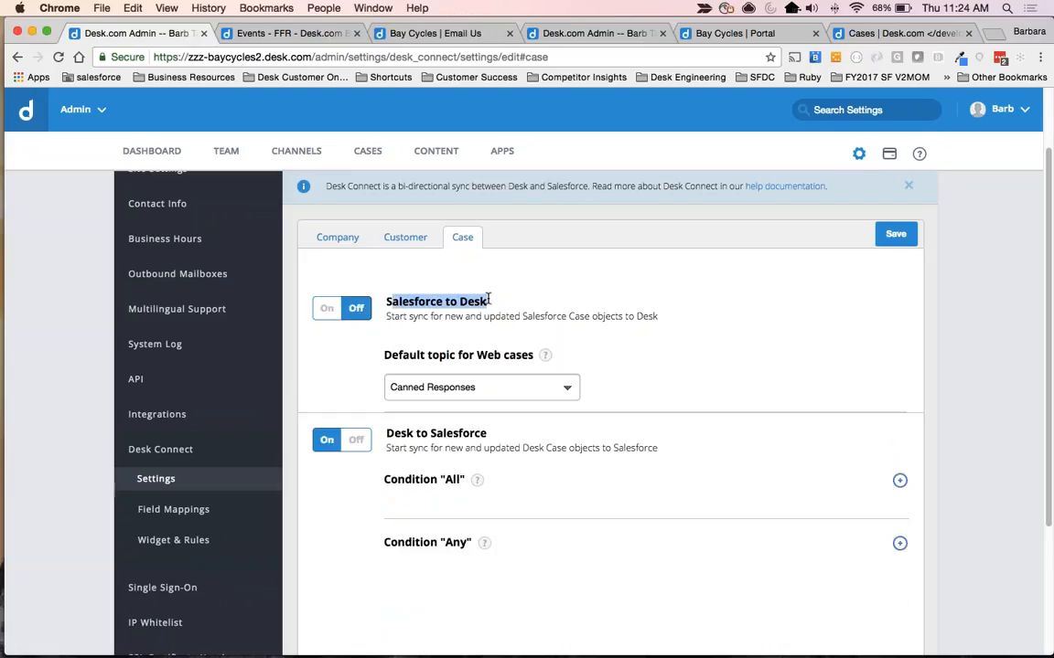
Highlight the Desk to Salesforce heading, then switch that case sync off and back on.
left_click_drag(385, 434, 489, 437)
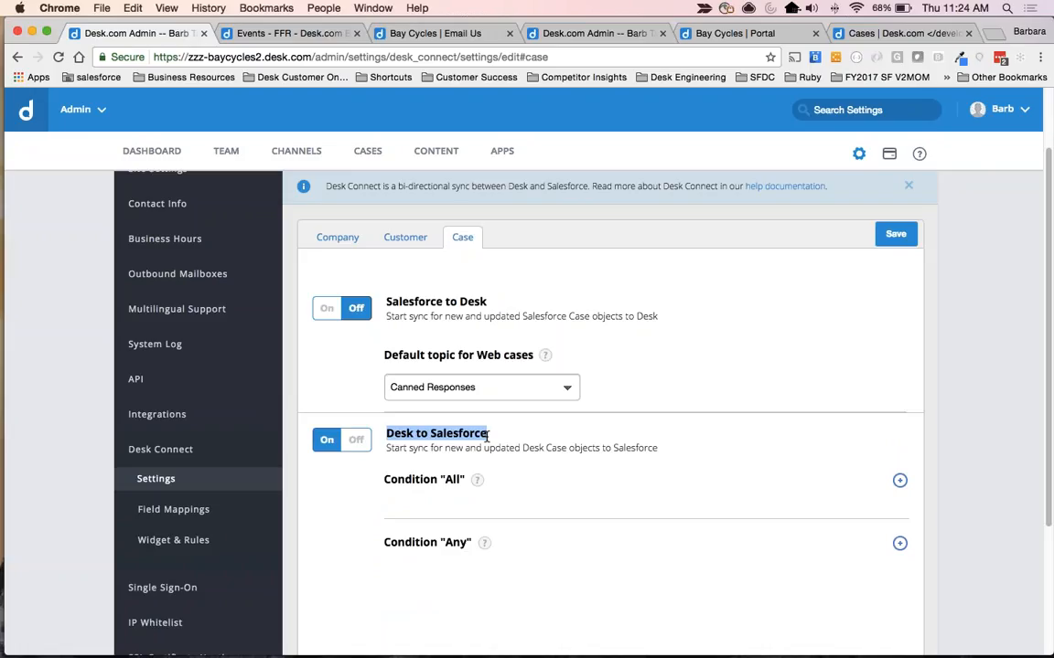
left_click(356, 440)
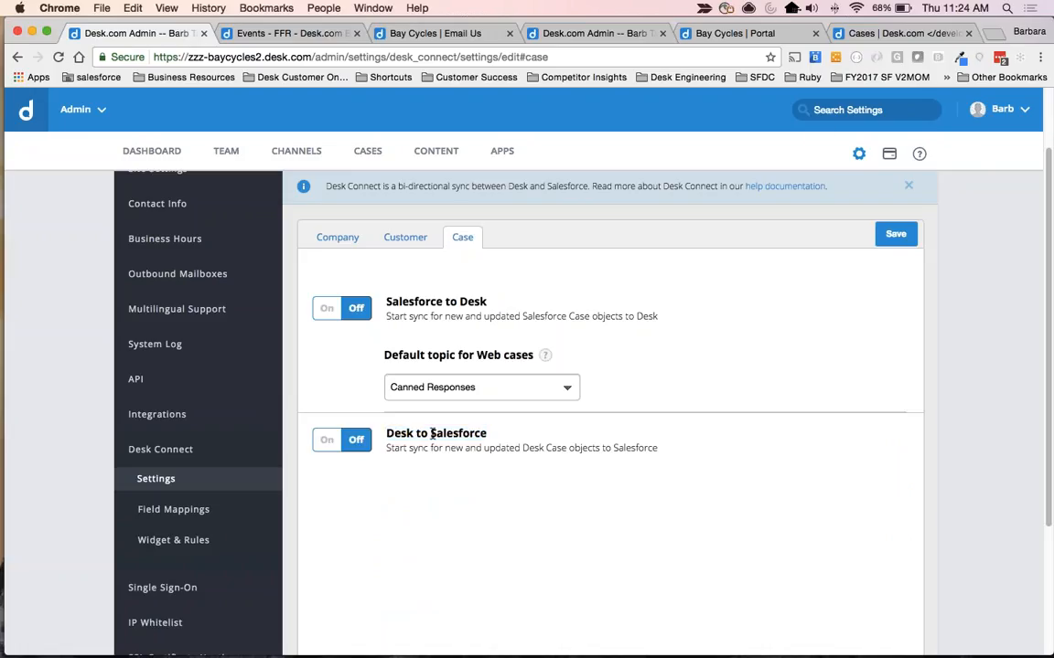
left_click(326, 440)
Add a Condition "All" to the Desk to Salesforce case sync: Customer Type is Competitive Cyclists.
scroll(603, 412, "down", 1)
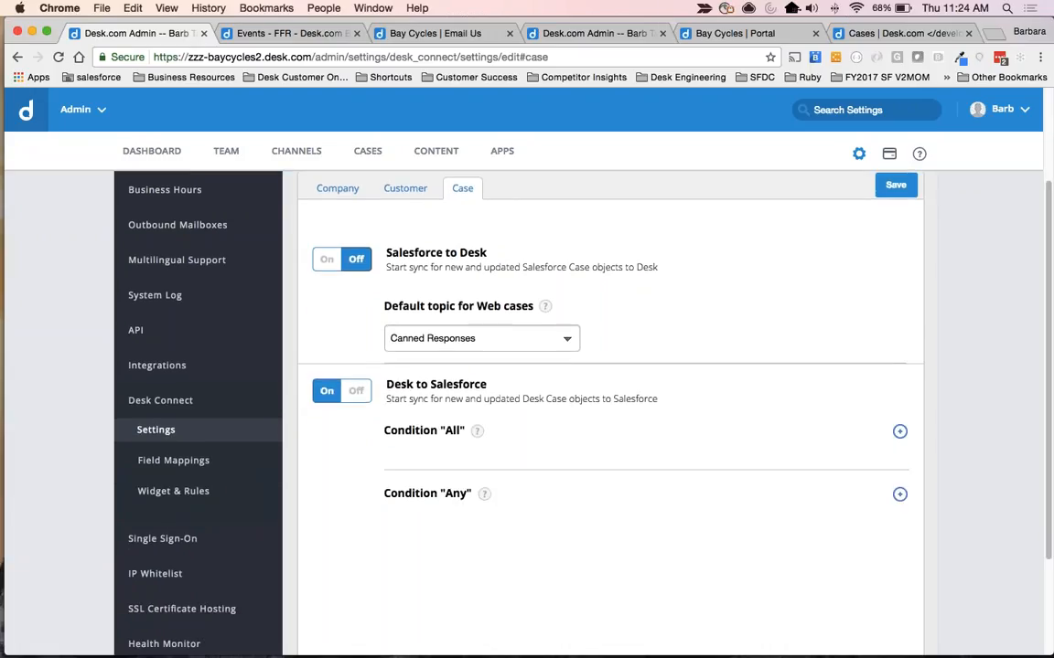
left_click(900, 431)
left_click(536, 468)
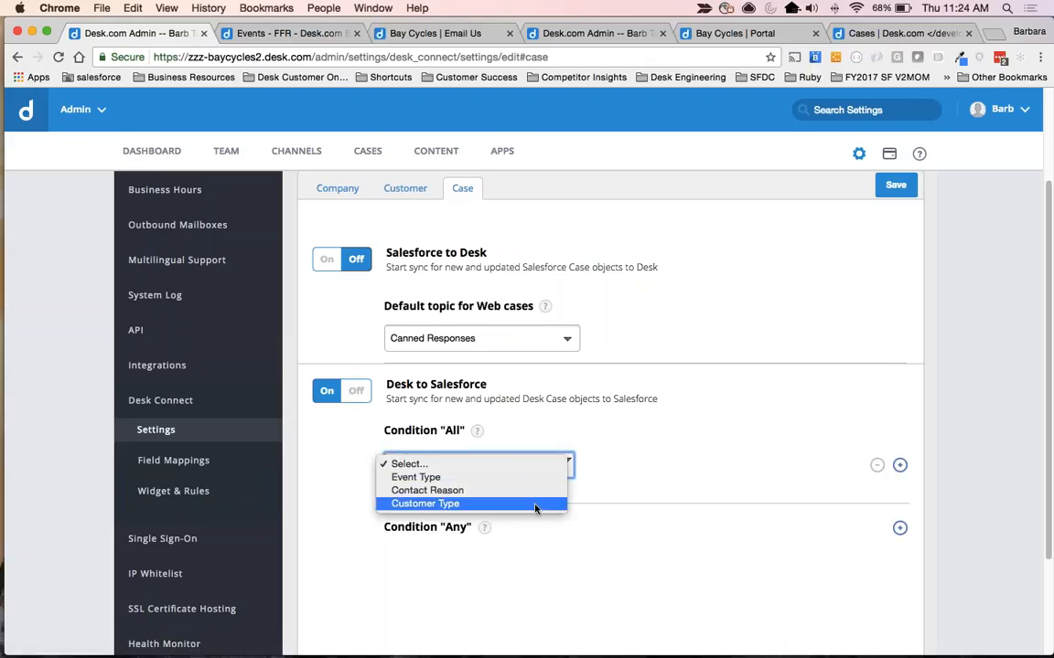
left_click(536, 505)
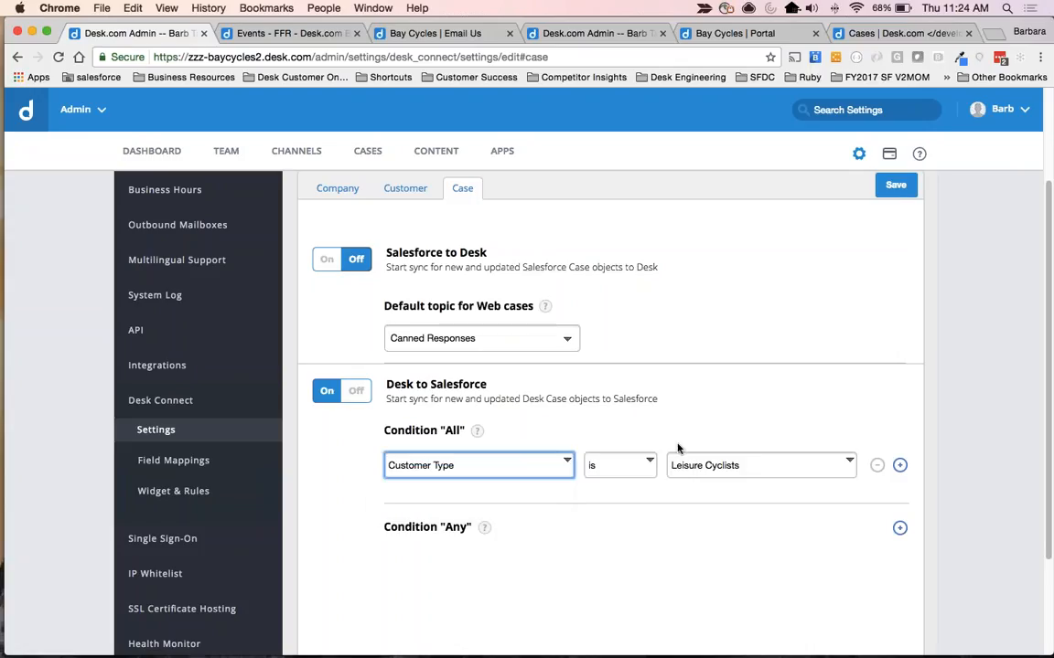
left_click(723, 465)
left_click(743, 477)
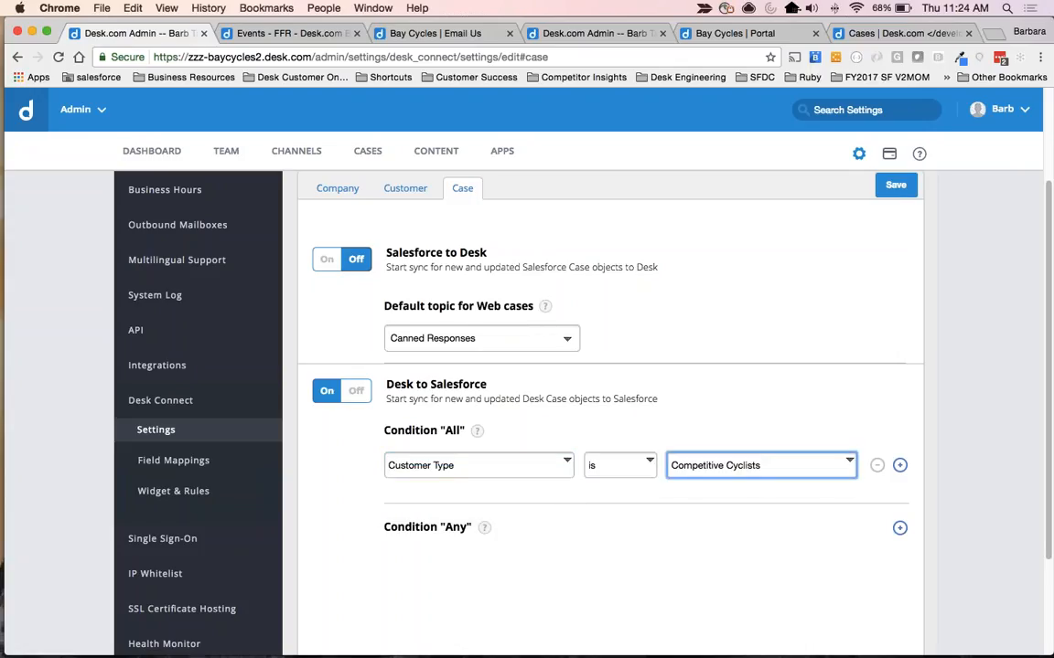
left_click(739, 488)
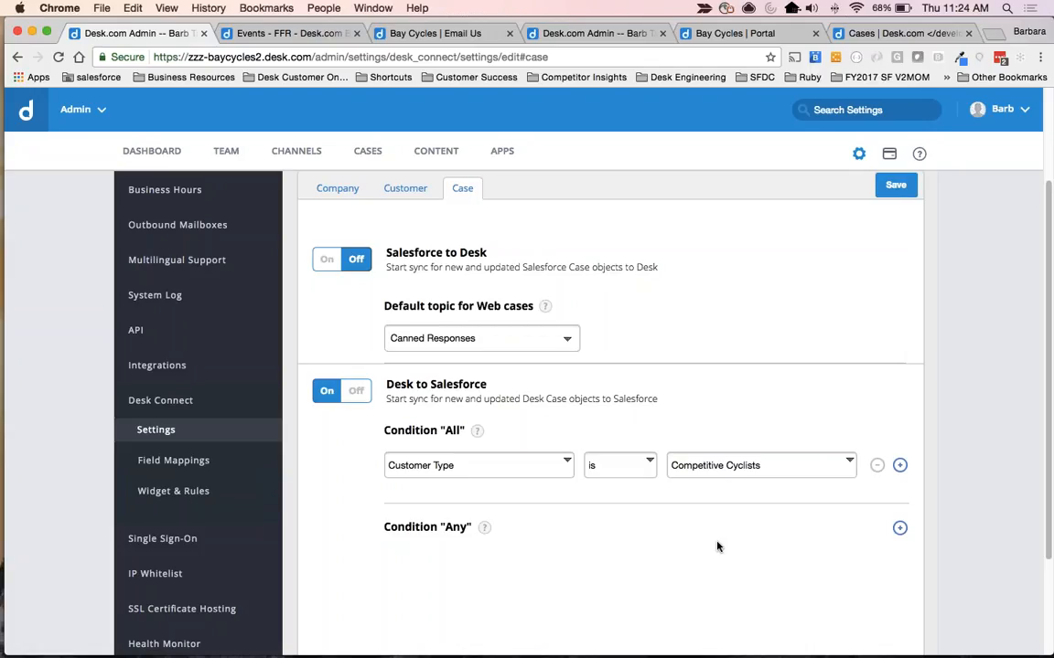
scroll(717, 546, "up", 2)
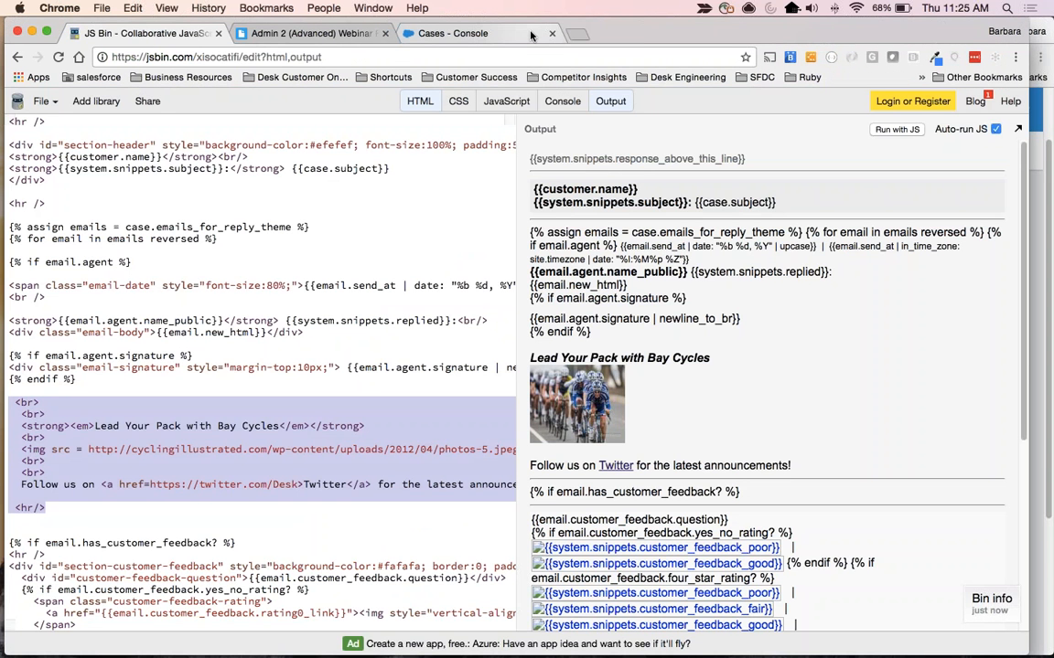
Show the Salesforce Cases console, highlight the newest created case's details, and review the All Open Cases feed of synced updates.
left_click(490, 34)
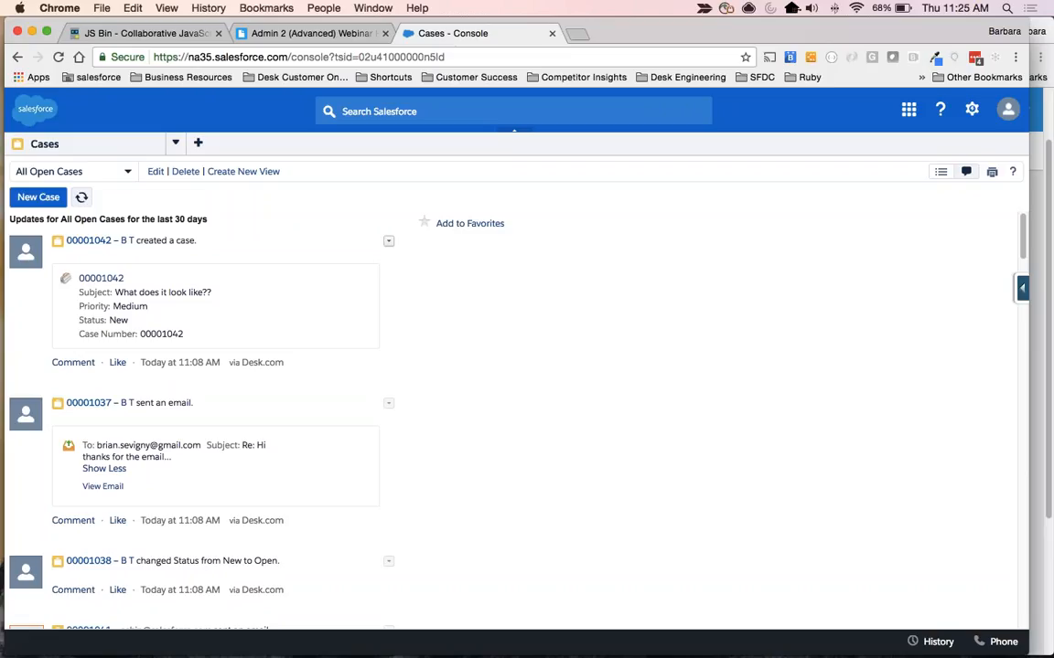
left_click_drag(121, 290, 208, 342)
scroll(209, 342, "down", 3)
scroll(294, 398, "down", 5)
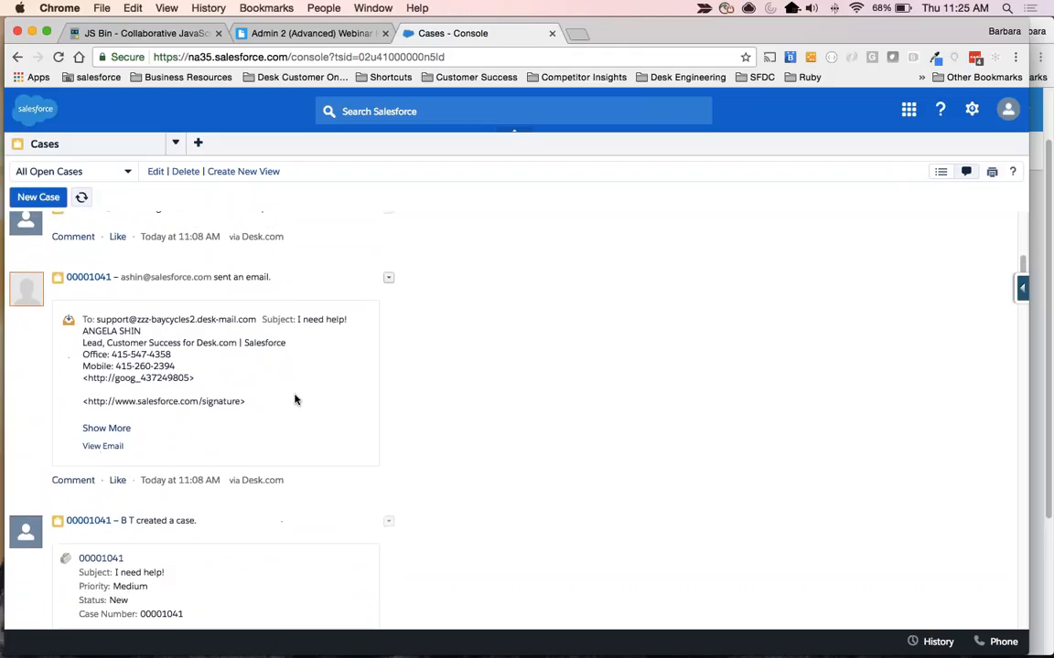
scroll(295, 398, "down", 5)
scroll(193, 420, "down", 6)
scroll(194, 421, "down", 14)
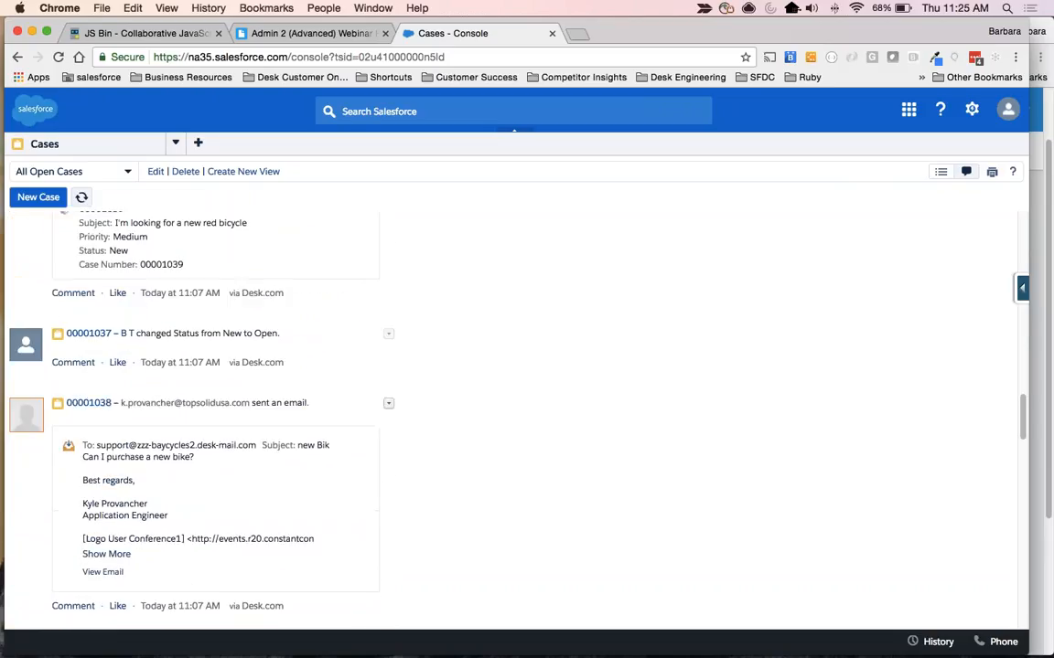
scroll(349, 363, "up", 15)
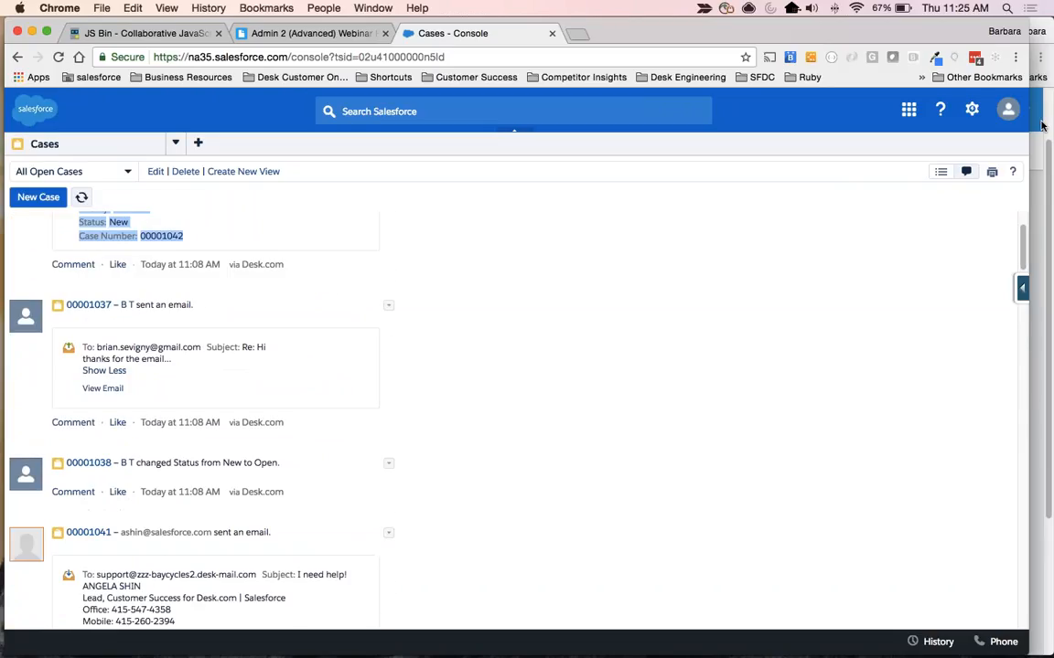
Switch to the Admin II Advanced Webinar slides and present slide 19, "Links & other advanced setup considerations".
key("super+grave")
key("super+grave")
key("super+grave")
key("super+grave")
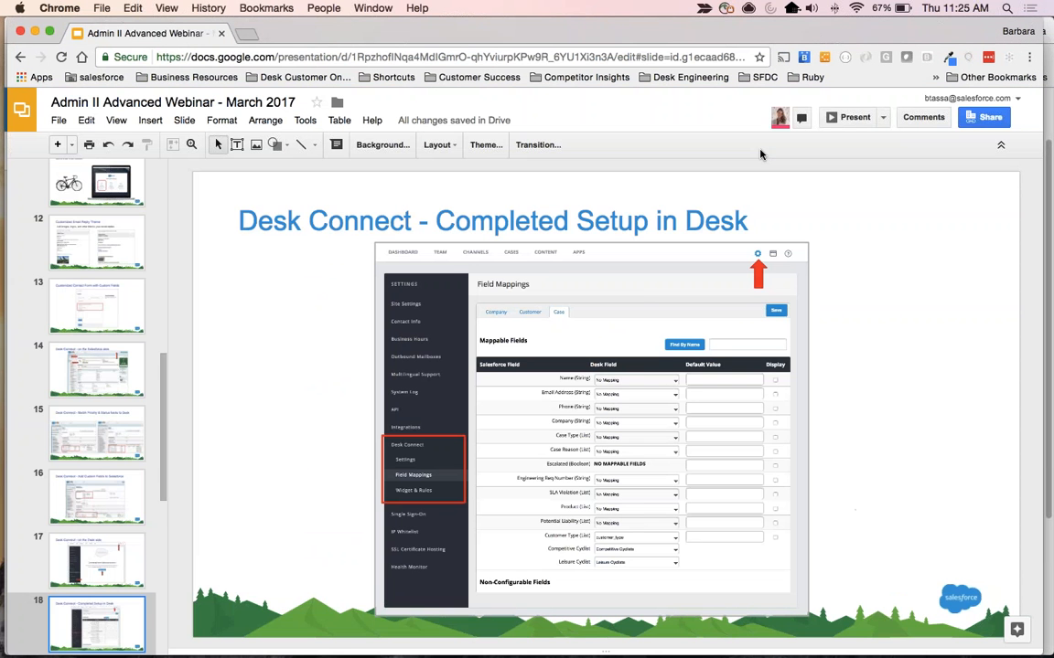
scroll(91, 528, "down", 1)
scroll(91, 529, "down", 1)
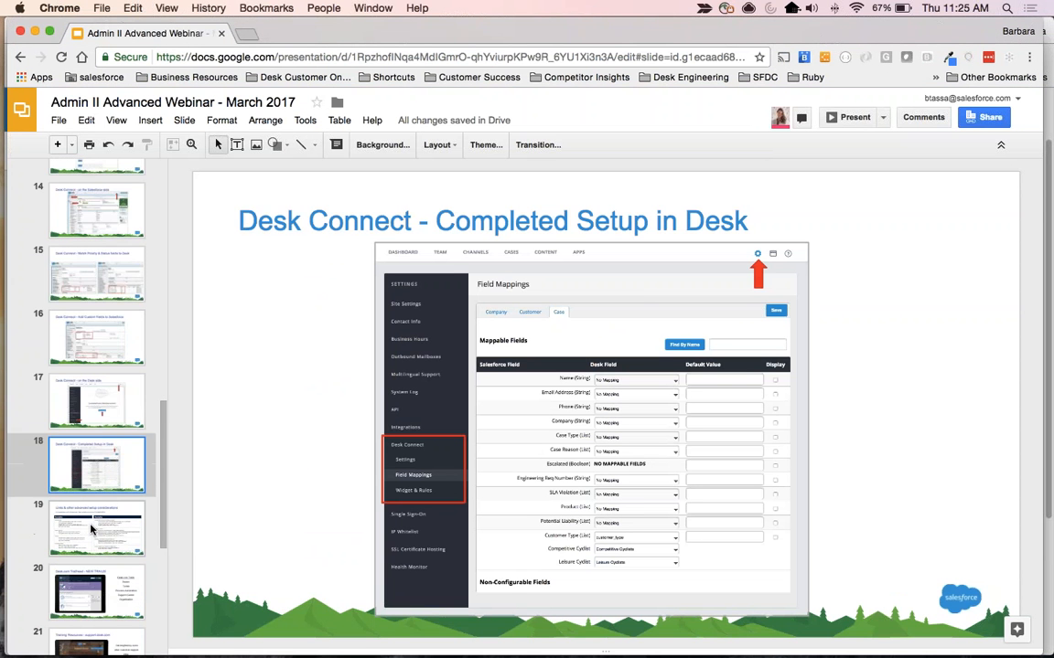
left_click(90, 528)
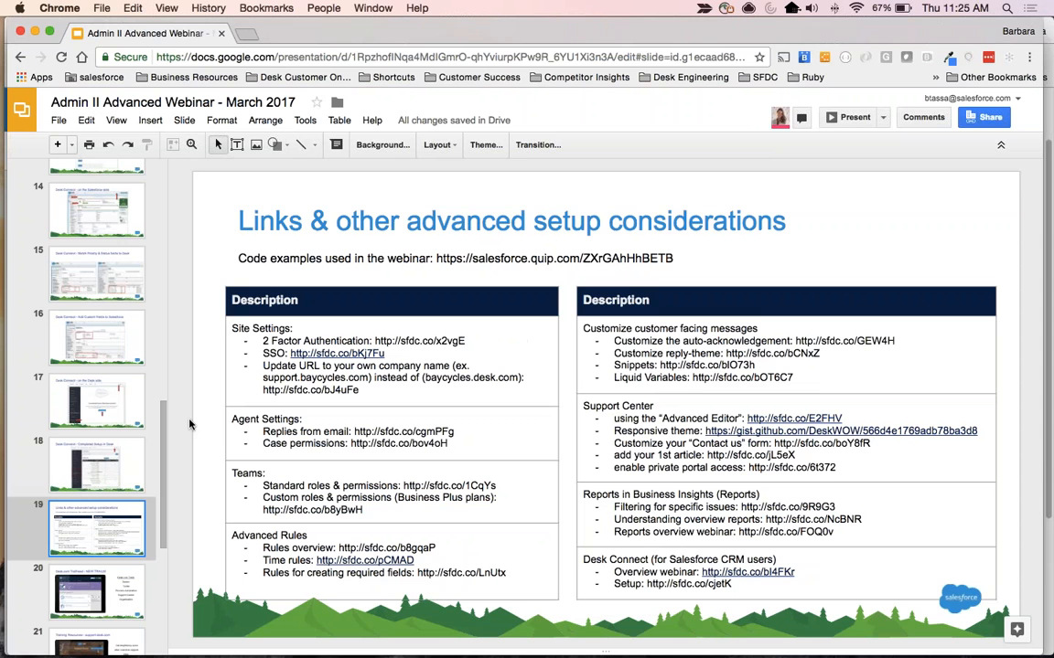
left_click(855, 117)
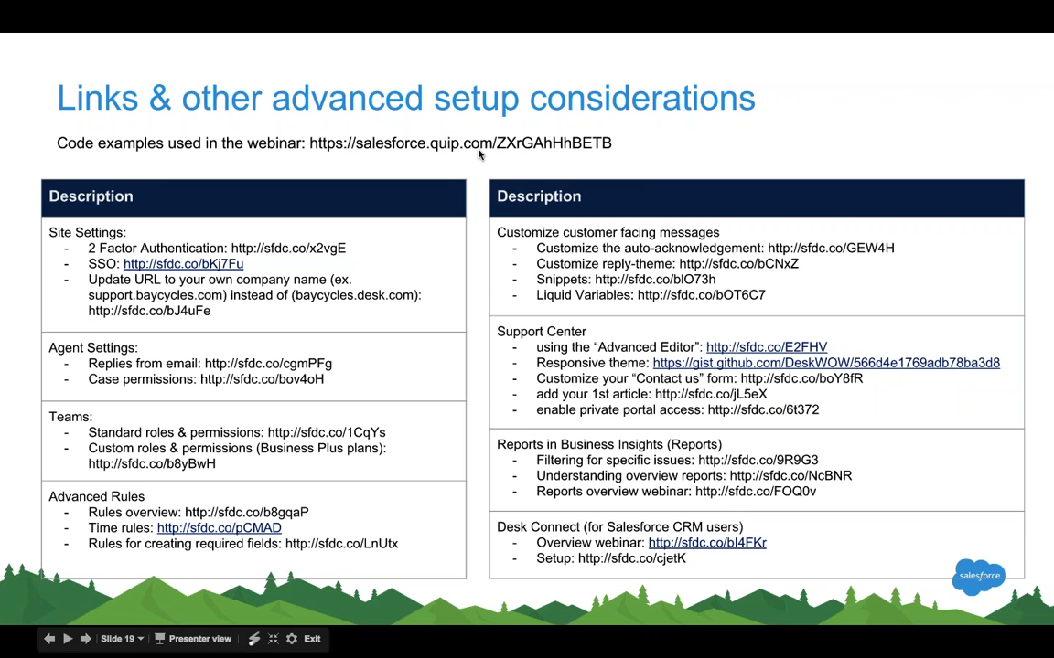
Exit the slideshow and bring up the Quip document "Admin 2 (Advanced) Webinar Resources".
key("super+Tab")
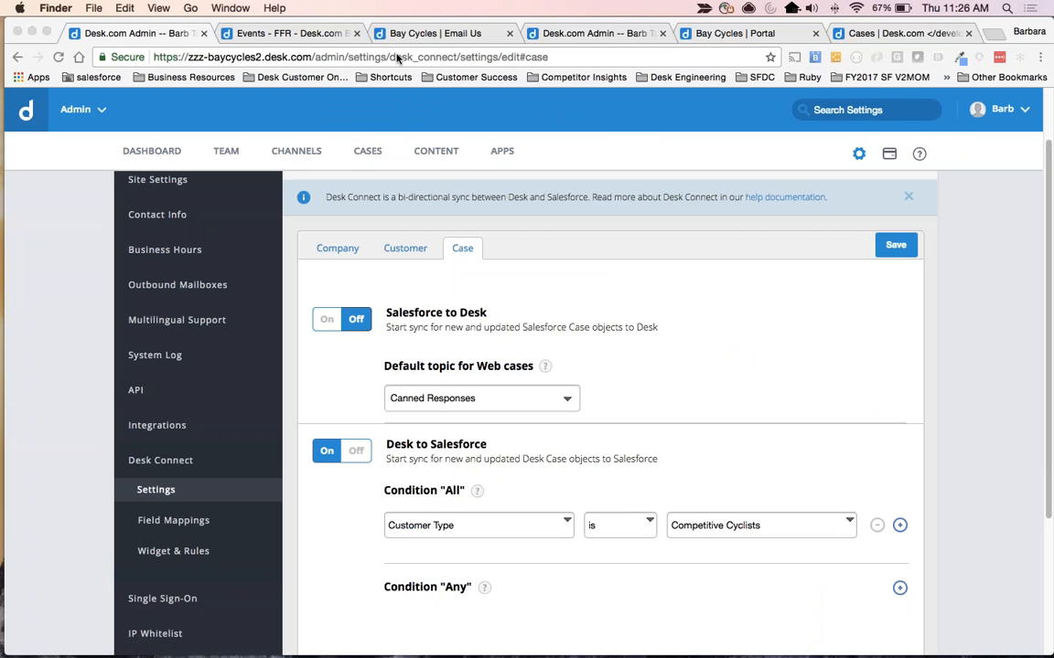
key("ctrl+Right")
key("Escape")
key("super+Tab")
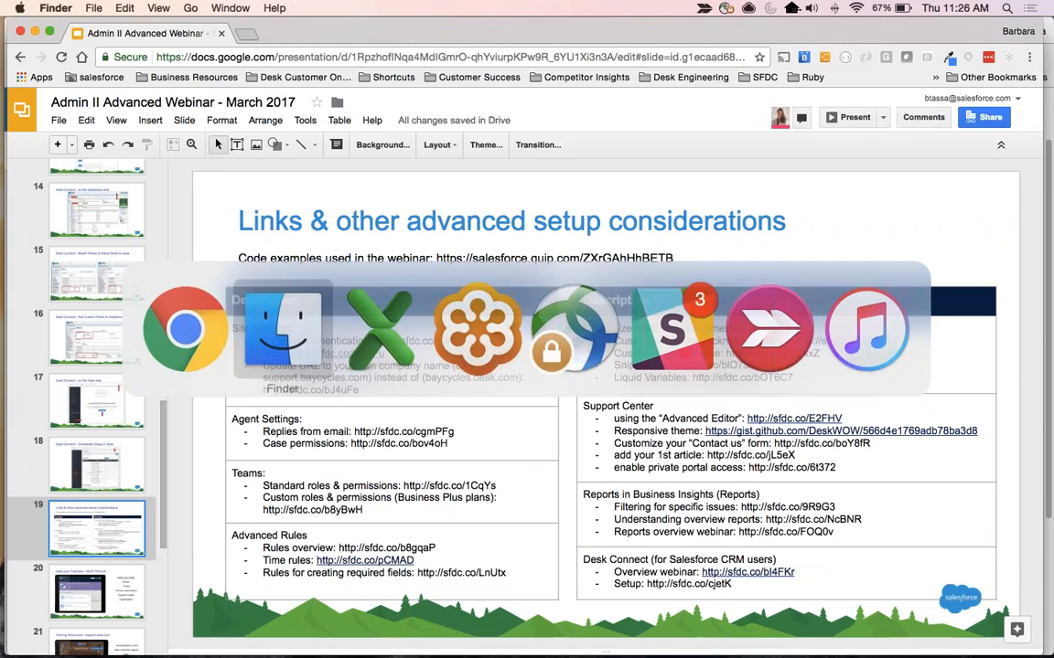
left_click(353, 38)
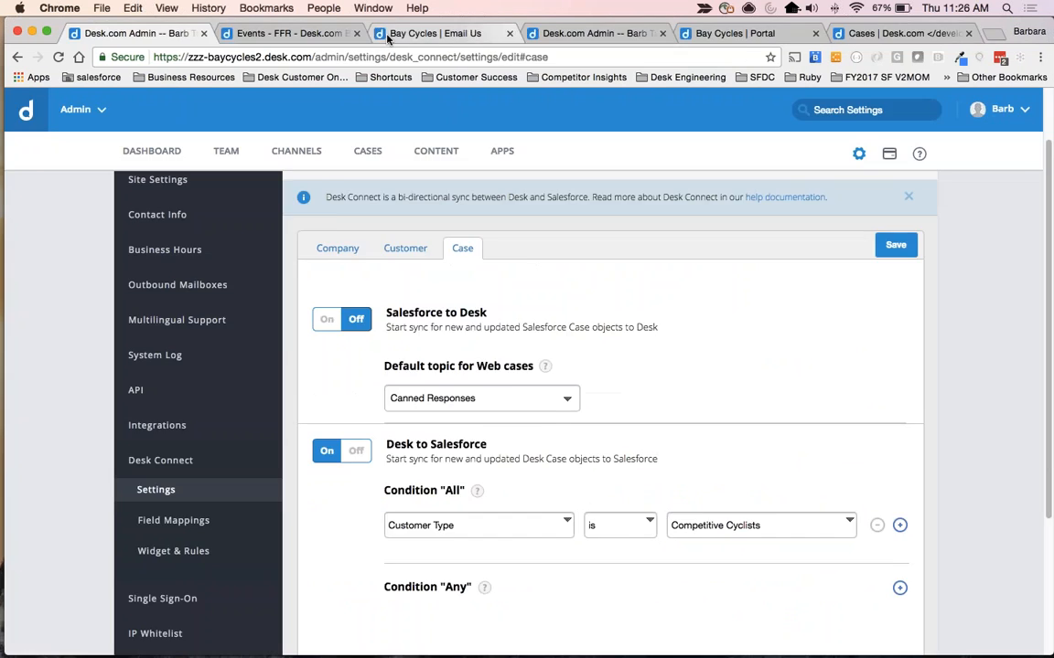
key("super+grave")
left_click(125, 36)
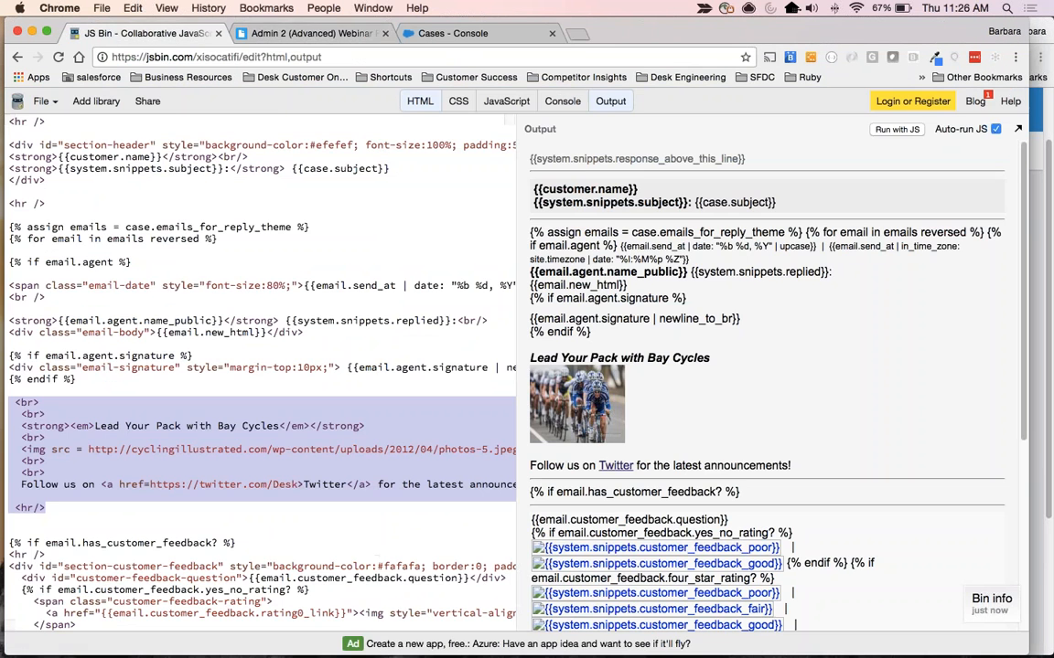
left_click(259, 35)
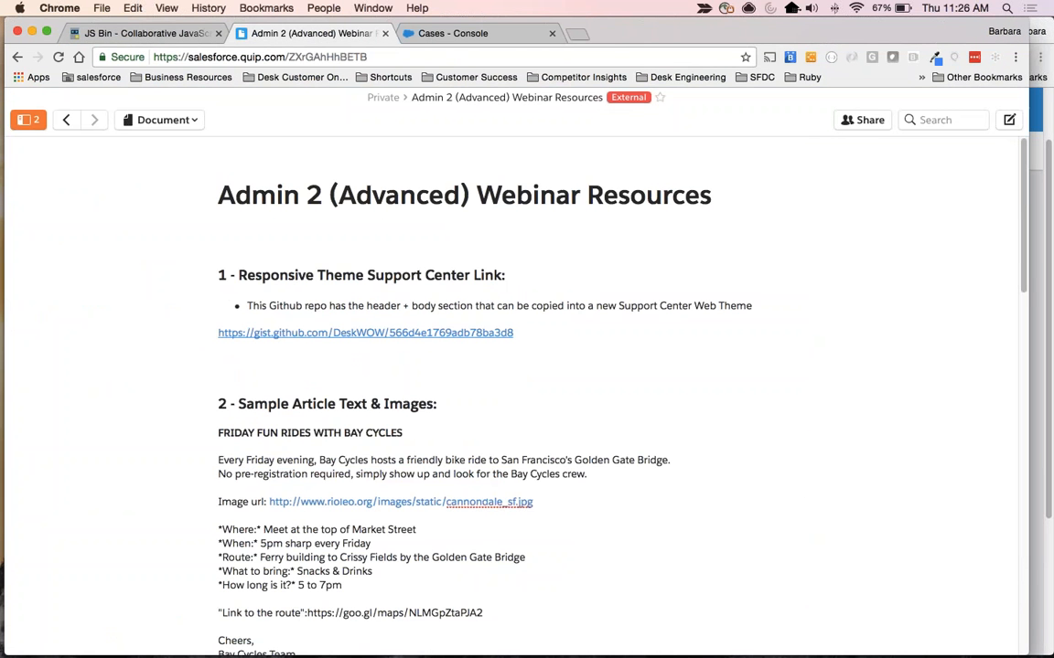
Look through the webinar resources document's sample article text, email form customization and reply theme sections, then return to its beginning.
scroll(733, 433, "down", 1)
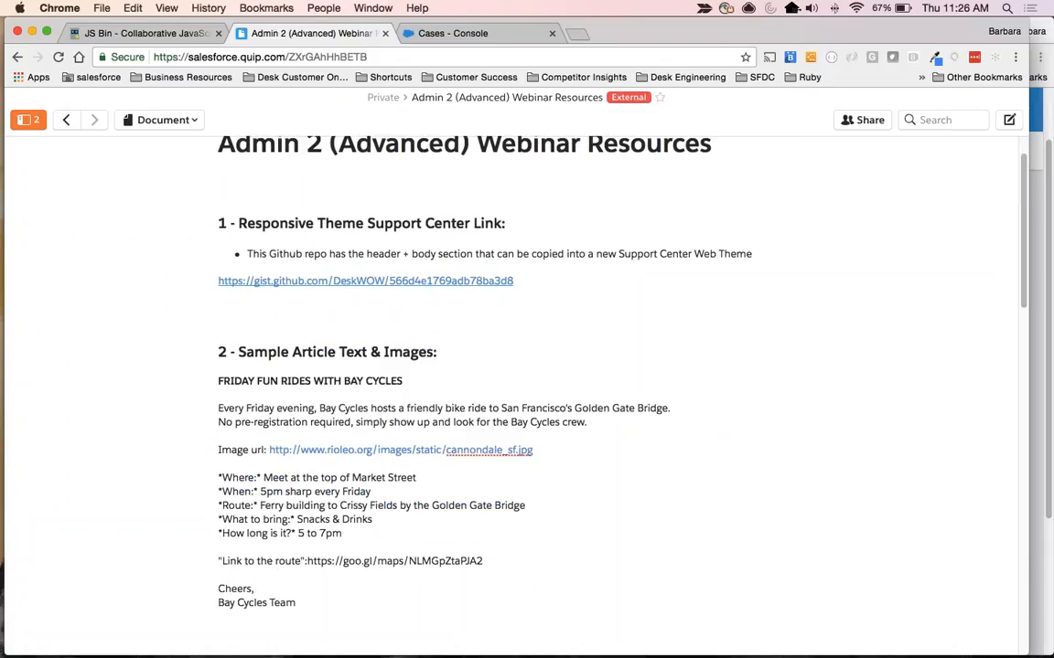
scroll(112, 464, "down", 4)
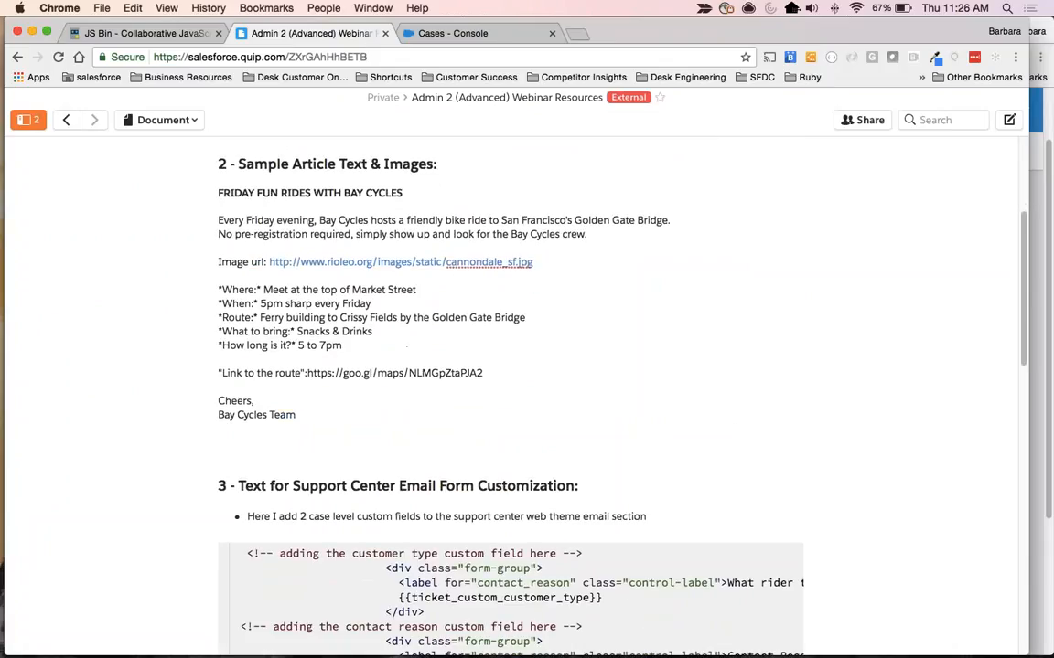
scroll(310, 454, "down", 3)
scroll(310, 455, "down", 1)
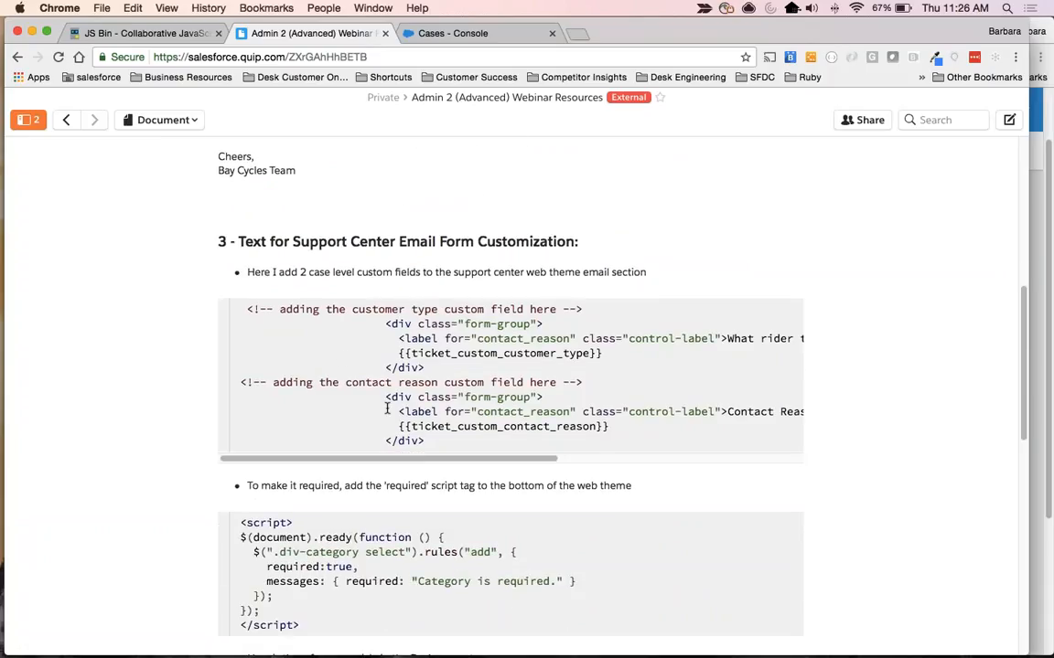
scroll(527, 384, "down", 2)
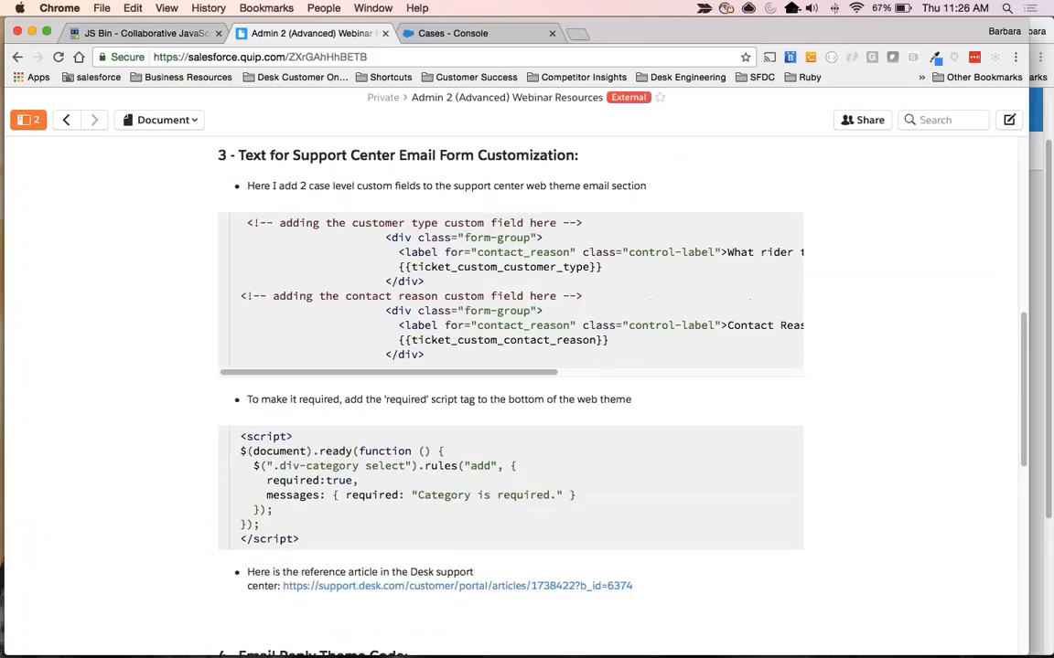
scroll(544, 486, "down", 1)
scroll(544, 486, "down", 5)
scroll(413, 501, "down", 3)
scroll(413, 501, "up", 8)
scroll(414, 502, "up", 6)
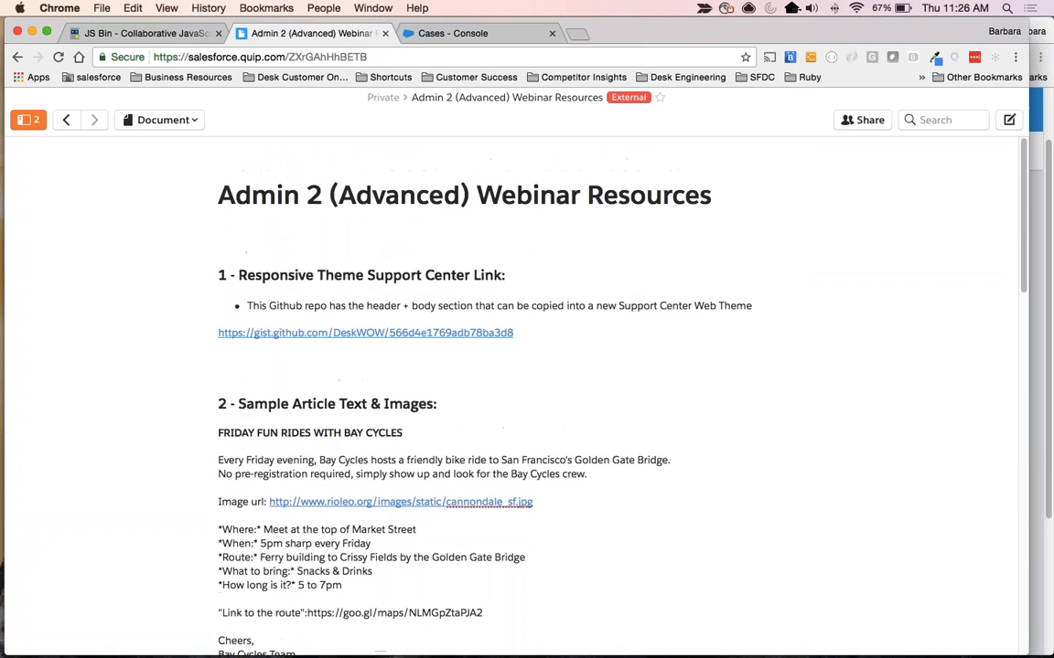
Switch back to the Google Slides deck, restart the presentation at slide 19, and advance to the Desk.com Trailhead slide.
key("super+Tab")
key("super+grave")
key("super+grave")
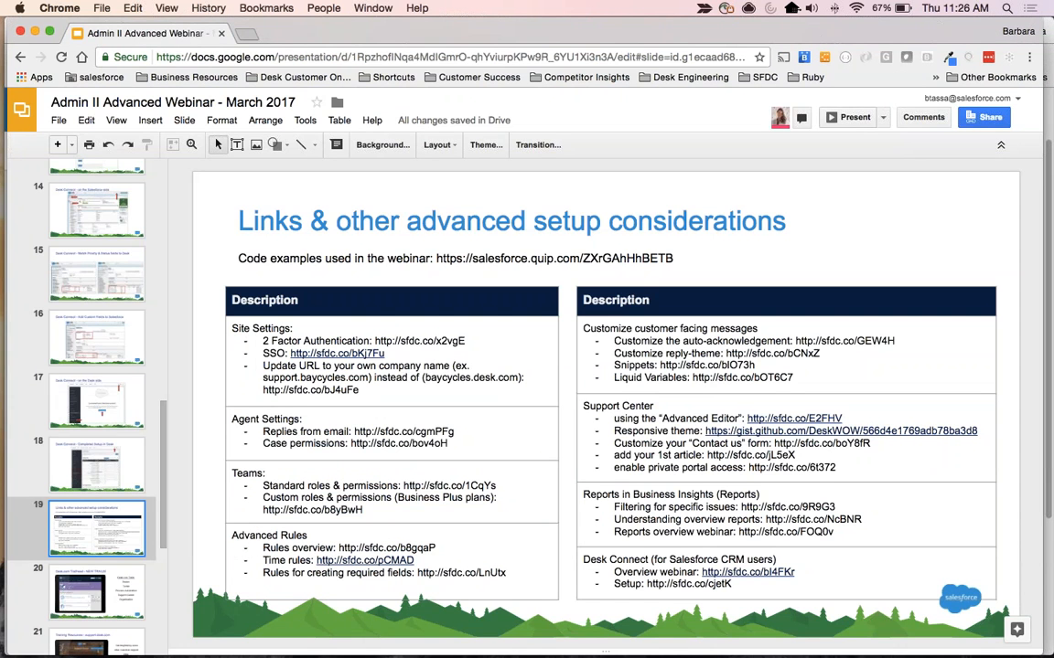
left_click(838, 117)
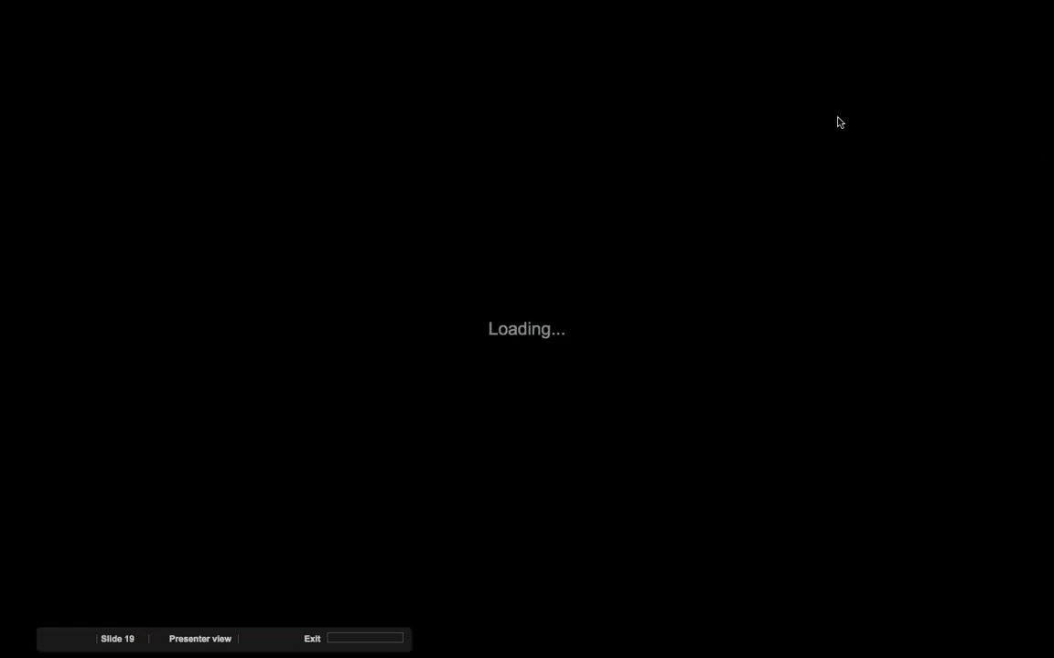
key("Right")
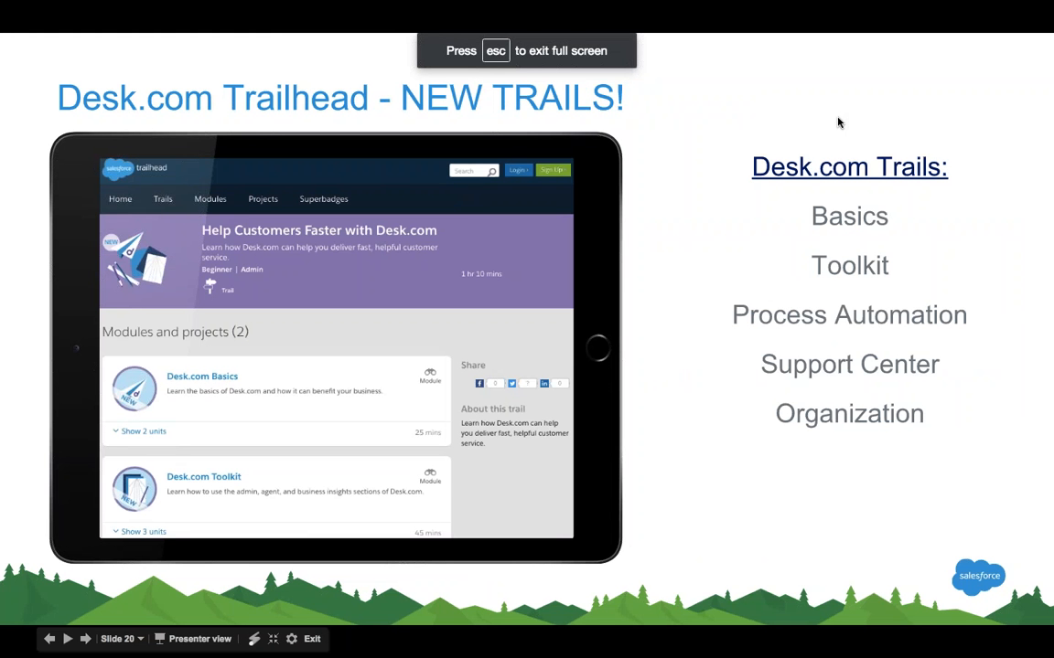